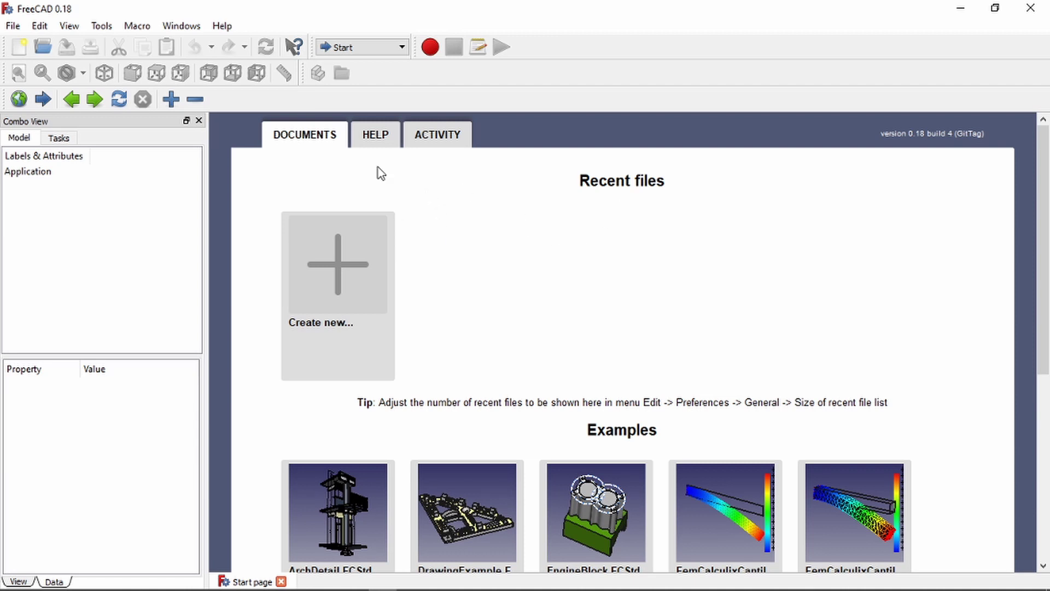
# Switch to the Part Design workbench and create a new document
pyautogui.click(378, 48)
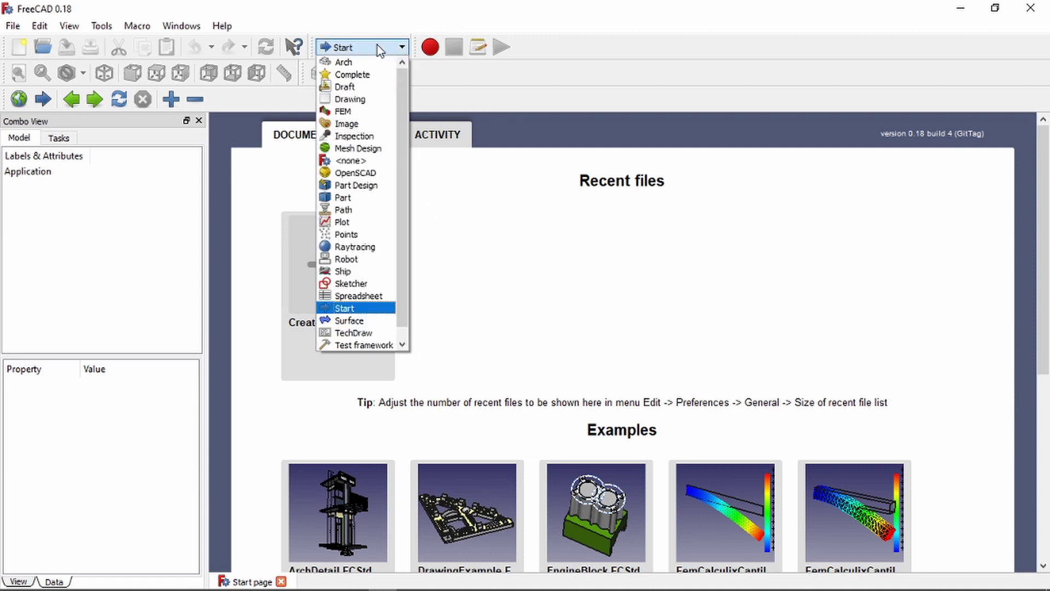
pyautogui.click(369, 185)
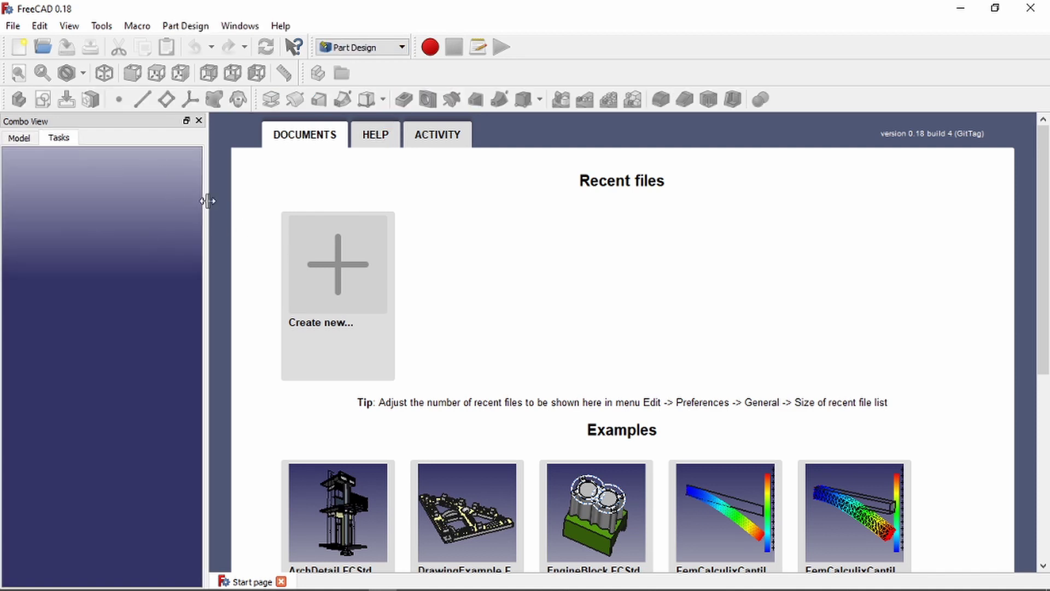
pyautogui.click(333, 266)
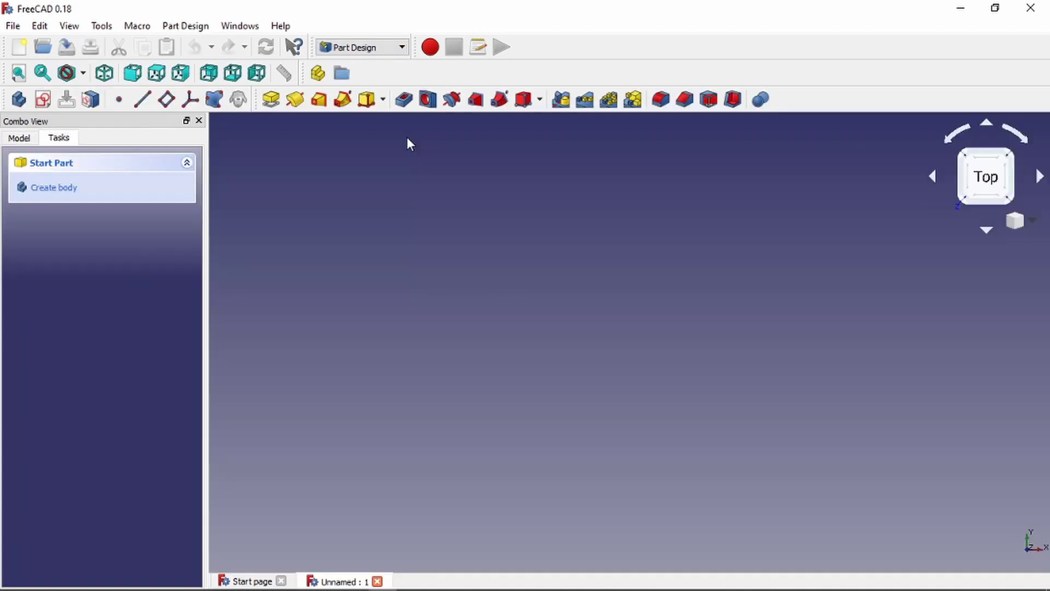
# Create a body and start a sketch in it on the XY_Plane
pyautogui.click(71, 189)
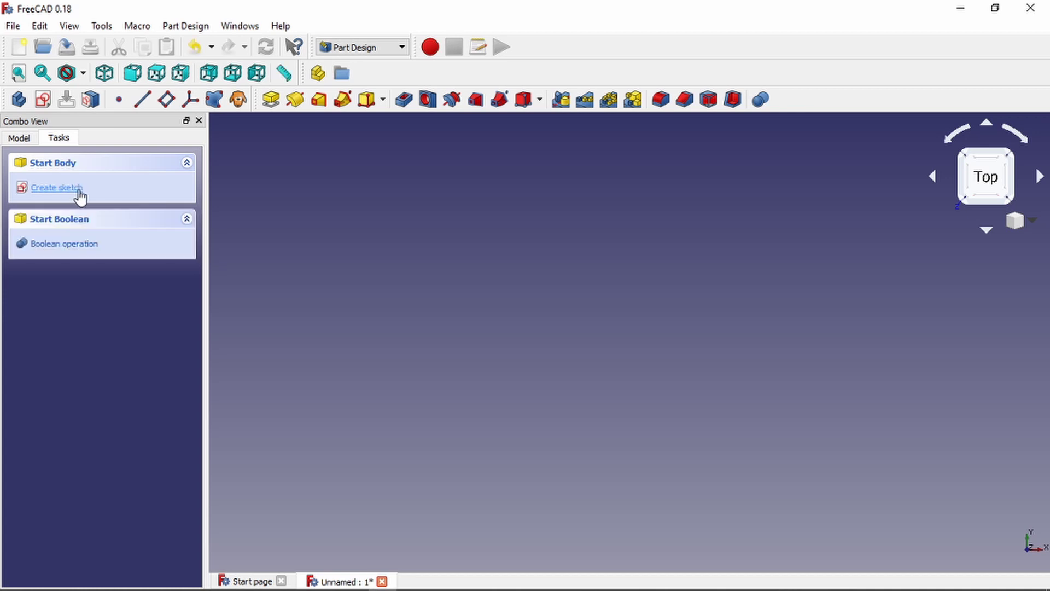
pyautogui.click(44, 189)
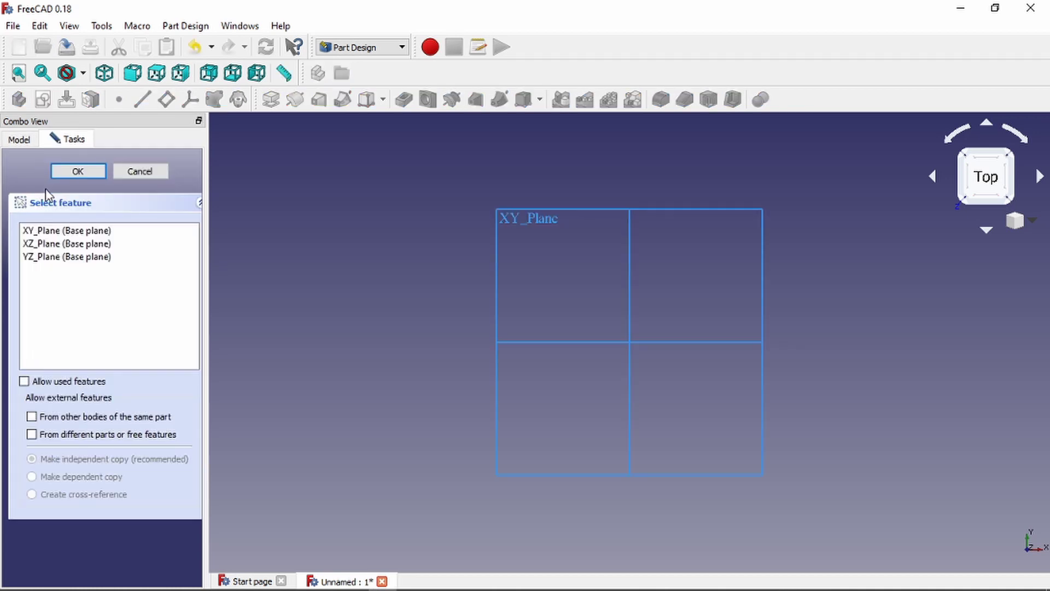
pyautogui.click(109, 229)
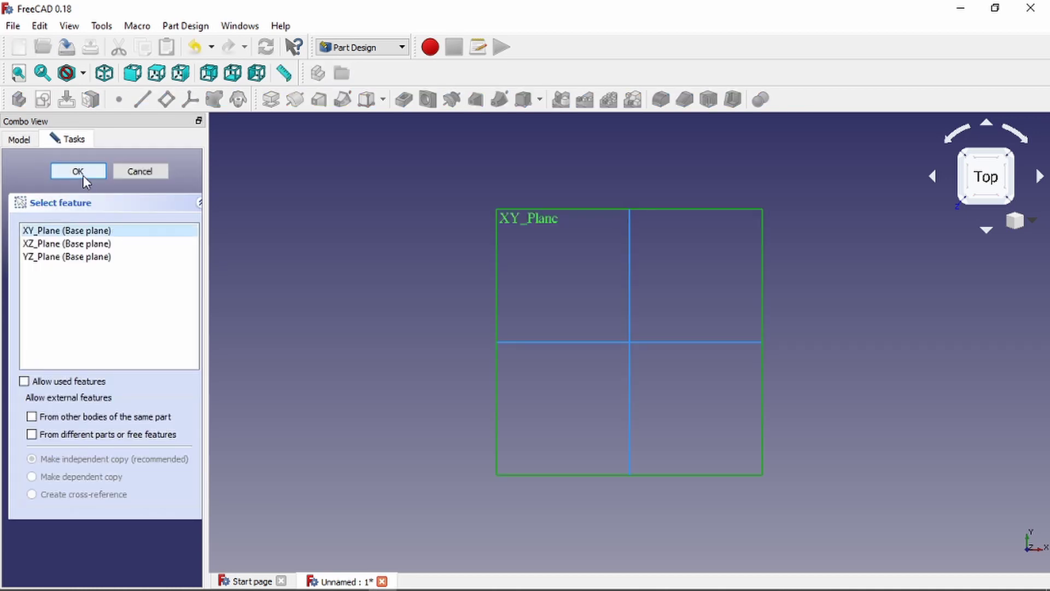
pyautogui.click(80, 170)
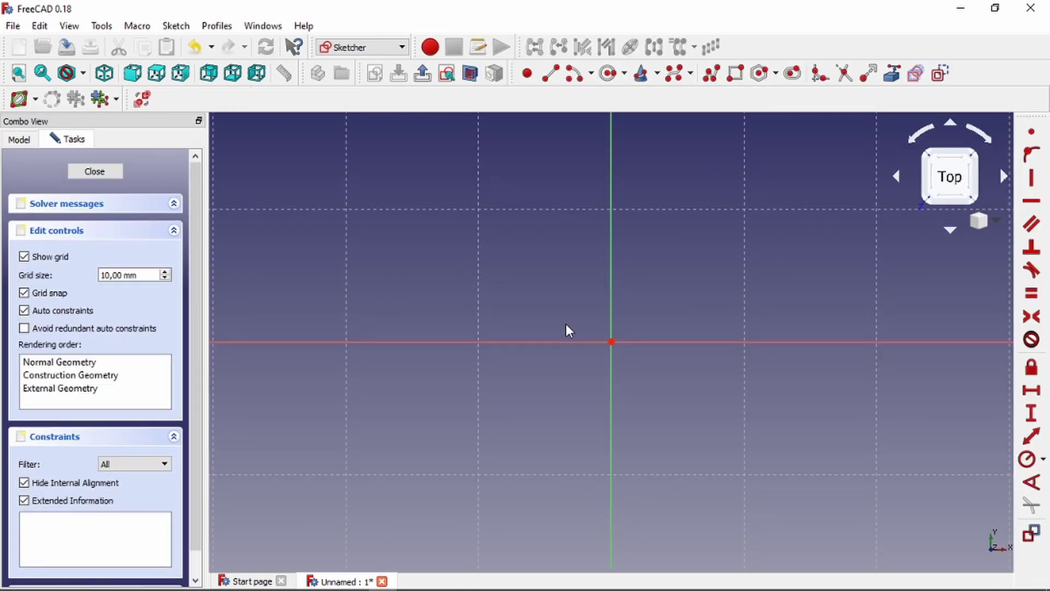
# Close FreeCAD and discard the changes to the unsaved document
pyautogui.click(1031, 8)
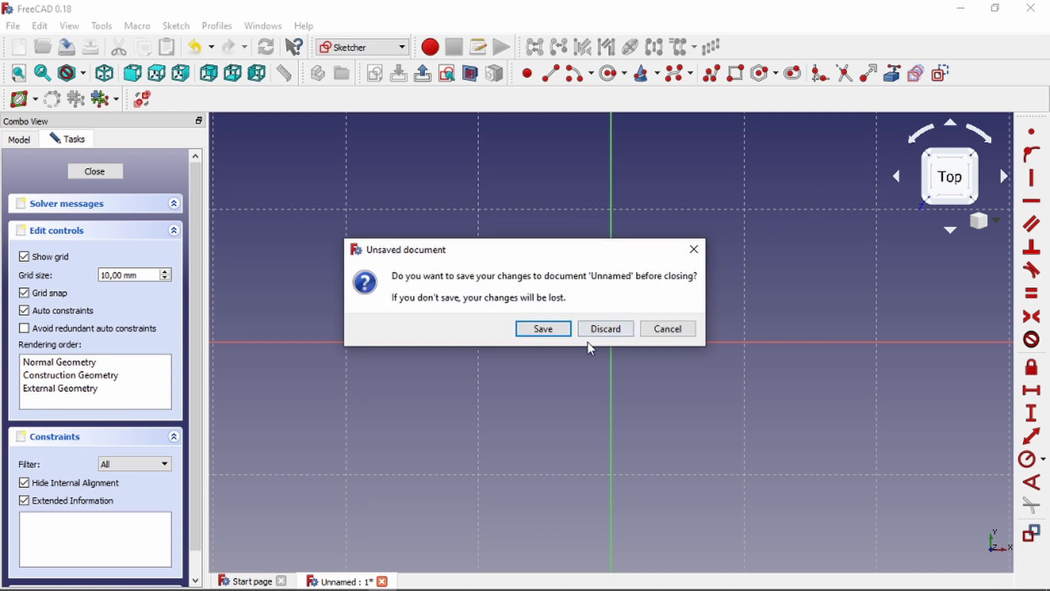
pyautogui.click(605, 331)
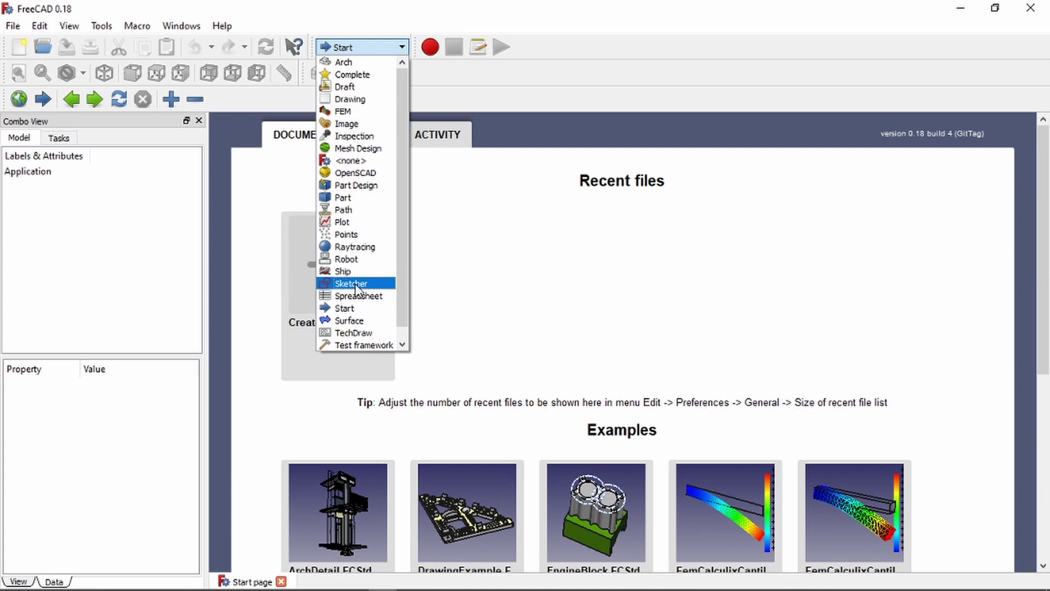
# Switch to the Sketcher workbench, with a new document, and start a sketch on the XY-Plane
pyautogui.click(351, 283)
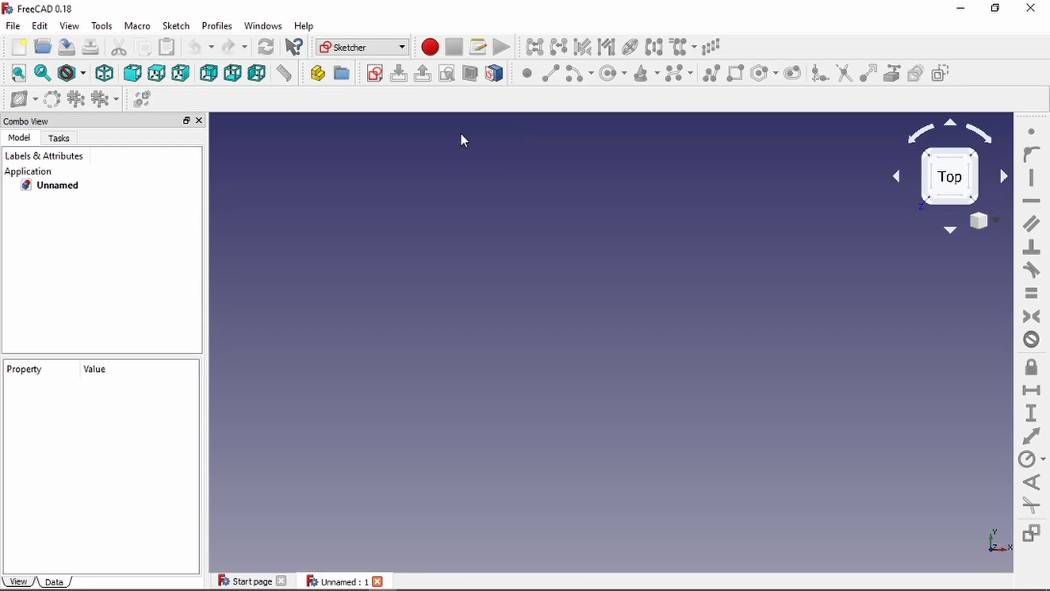
pyautogui.click(374, 74)
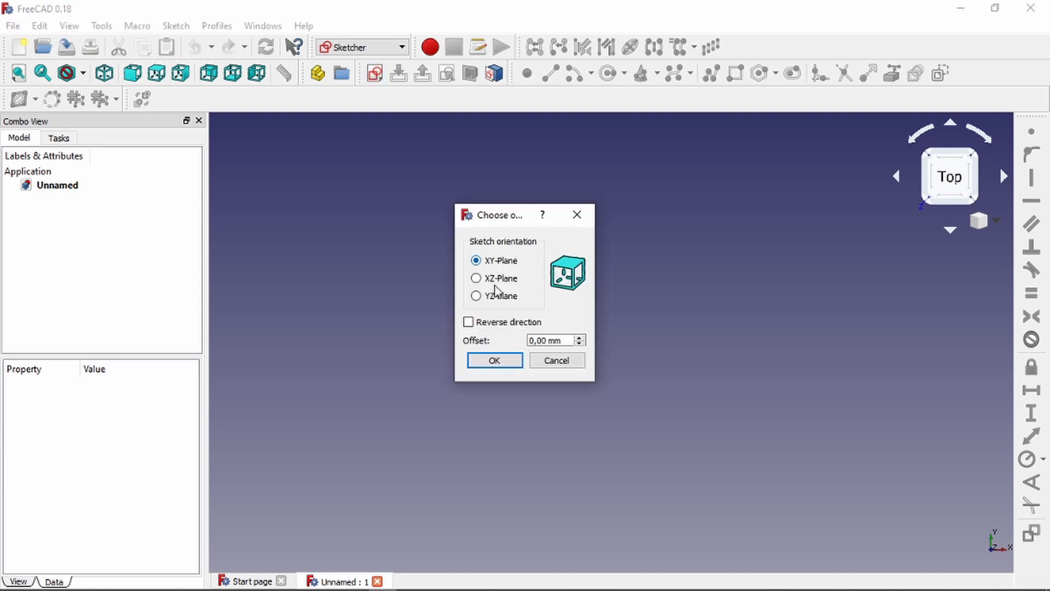
pyautogui.press('Return')
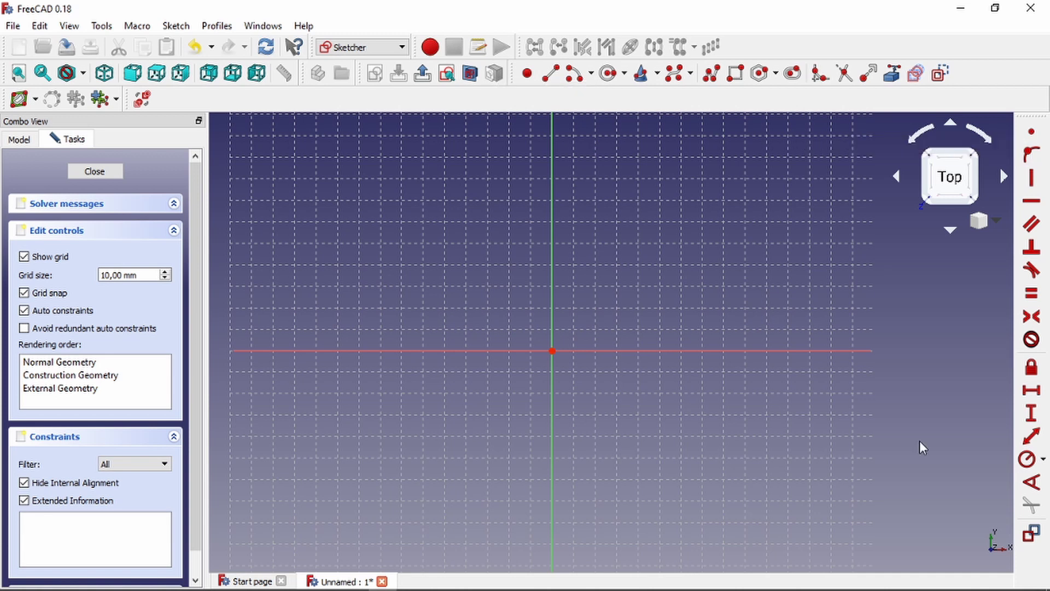
# Draw a vertical line about 56 mm long, about 15 mm left of the sketch's vertical axis, and end the Line tool
pyautogui.scroll(4, 920, 441)
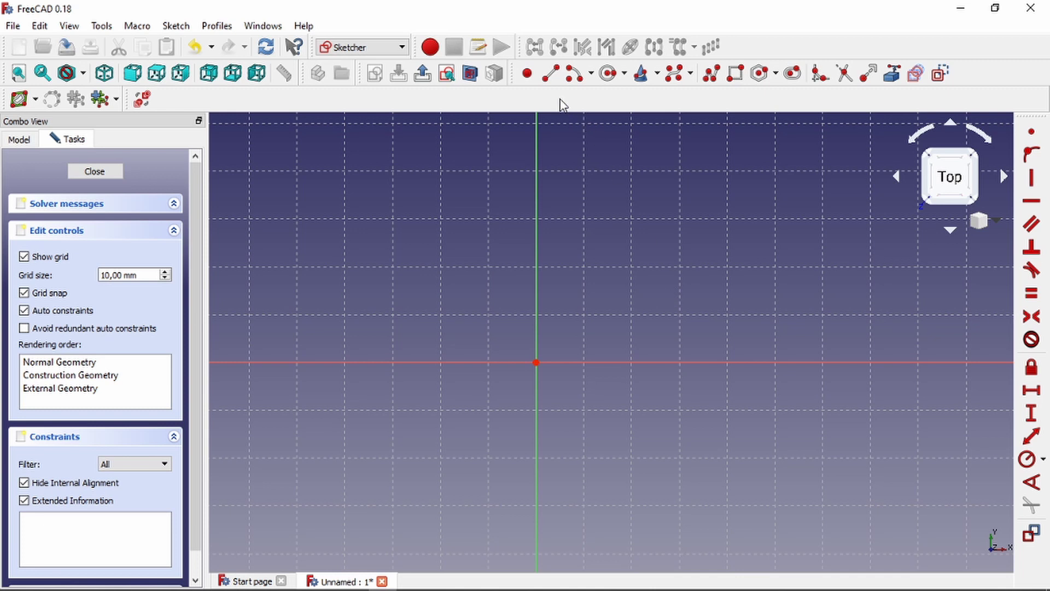
pyautogui.click(551, 77)
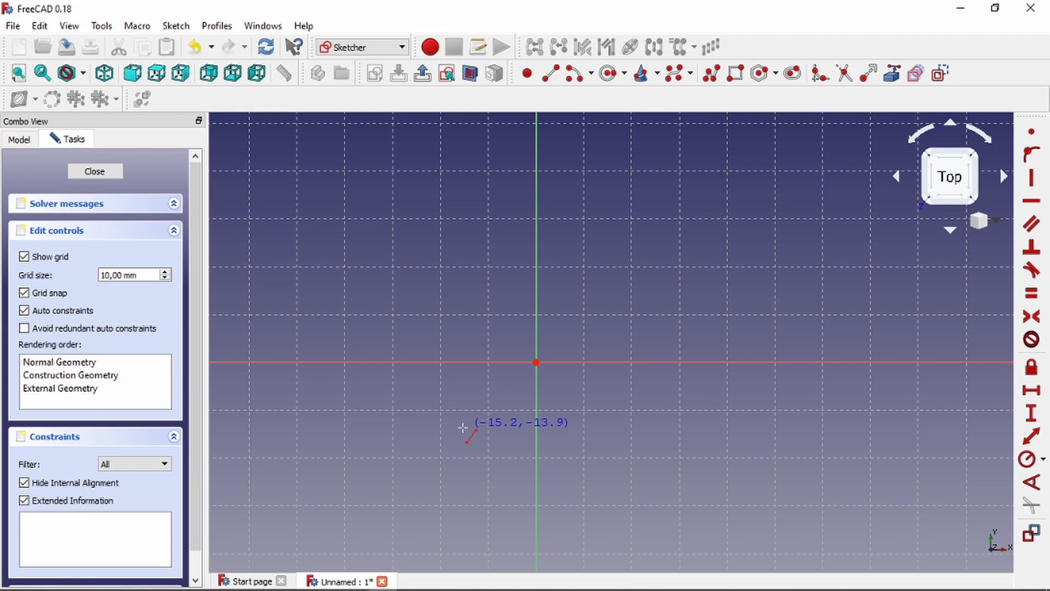
pyautogui.click(463, 427)
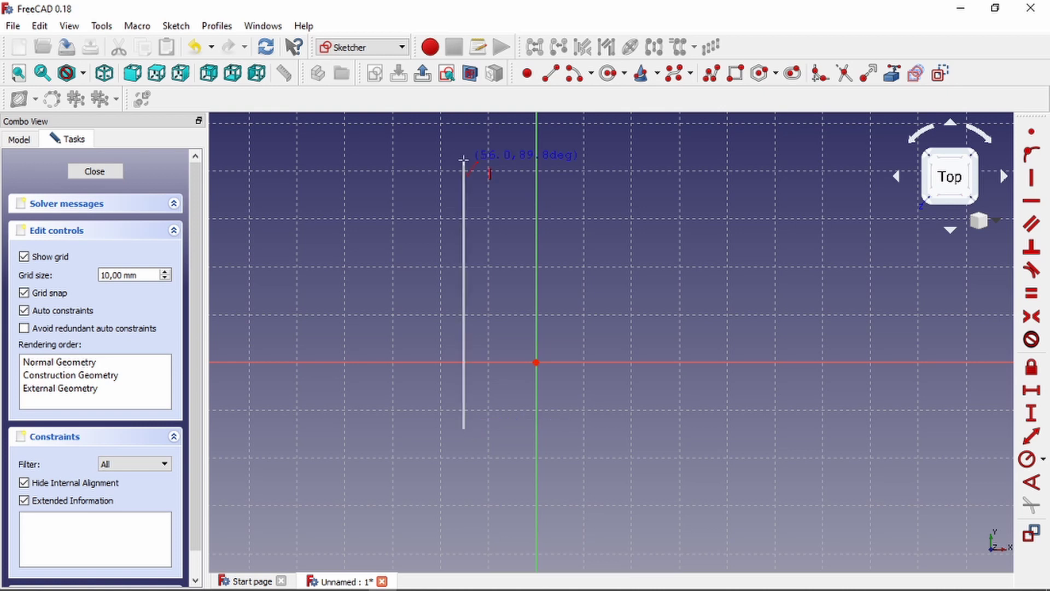
pyautogui.click(463, 159)
pyautogui.scroll(4, 457, 299)
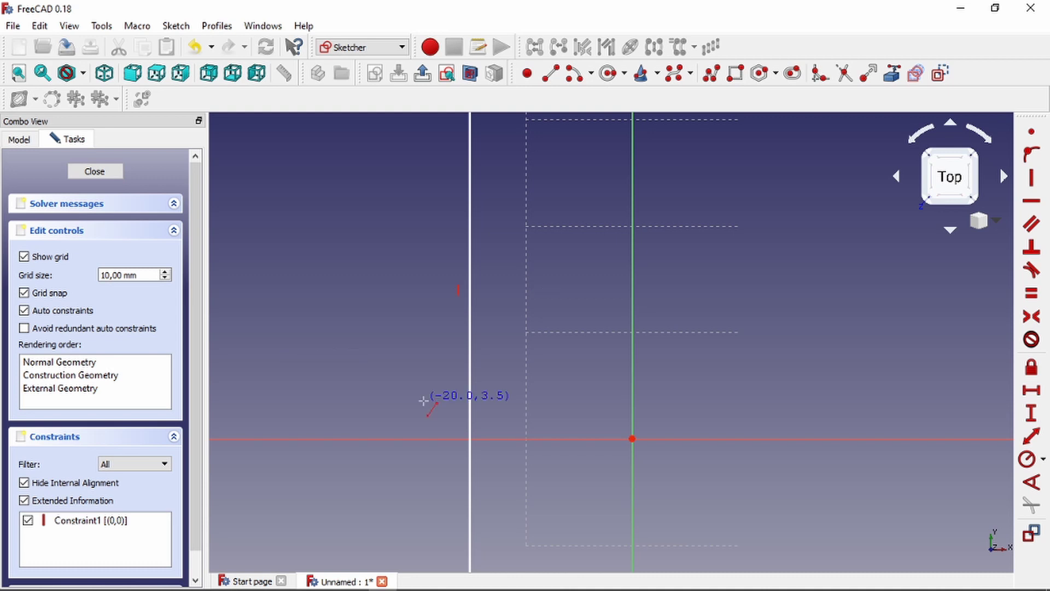
pyautogui.scroll(-2, 482, 279)
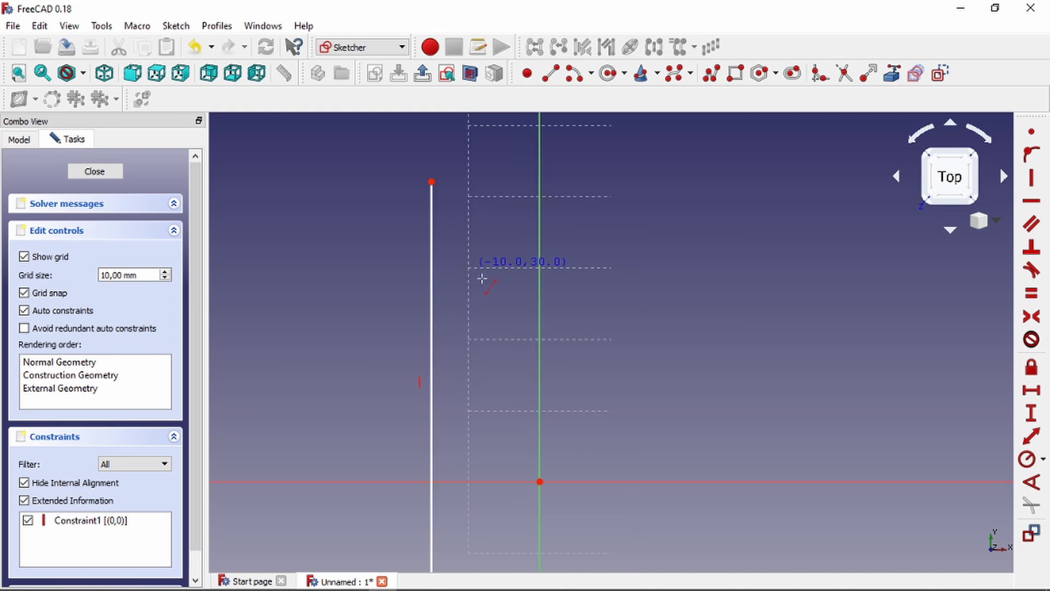
pyautogui.rightClick(469, 248)
# Move the vertical line farther left, to about 20 mm from the vertical axis
pyautogui.scroll(-2, 468, 242)
pyautogui.scroll(2, 459, 229)
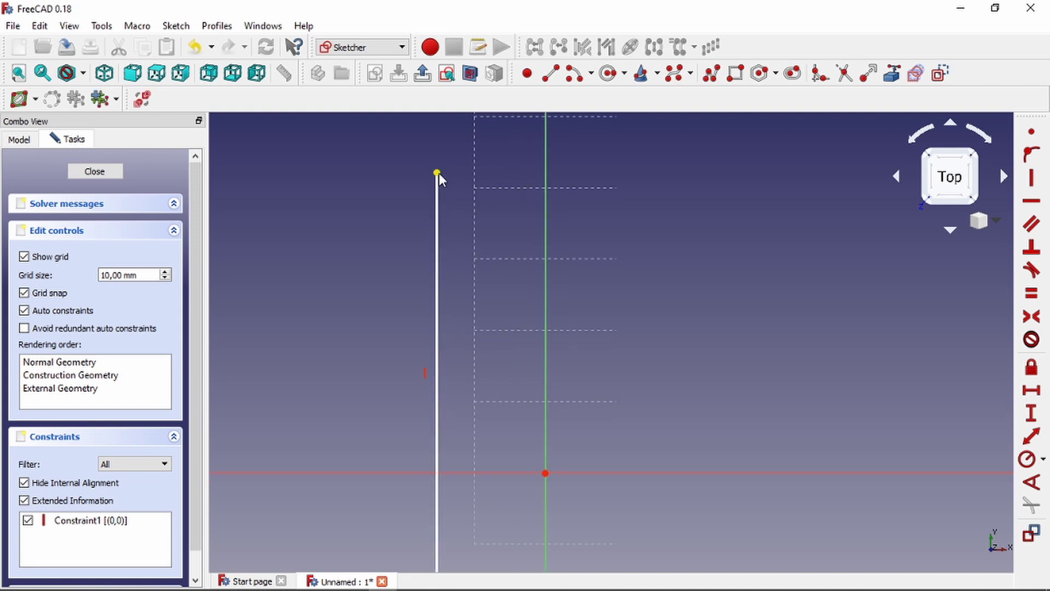
pyautogui.scroll(-2, 513, 170)
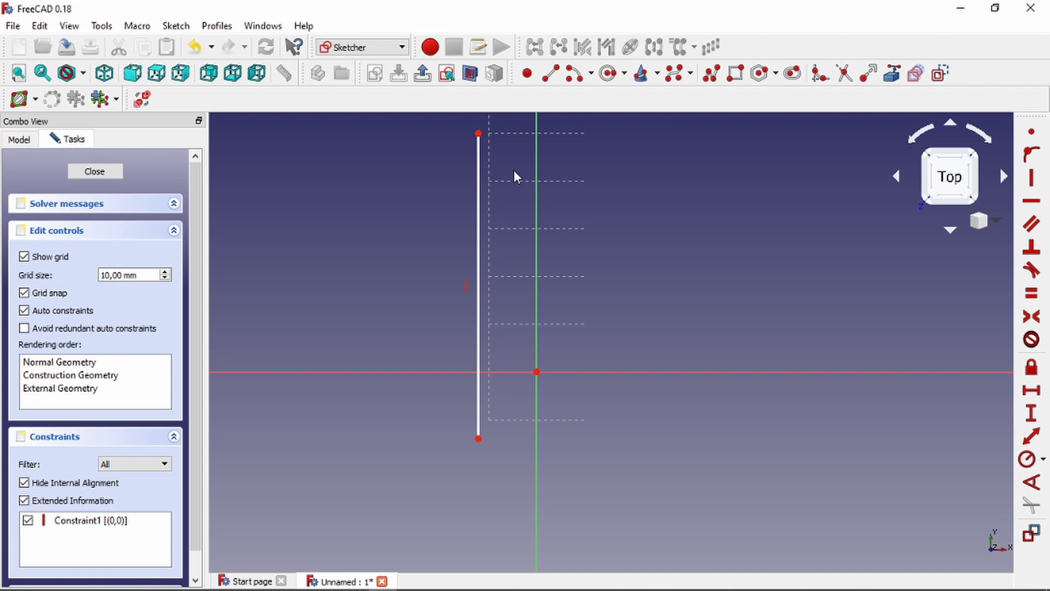
pyautogui.moveTo(478, 230); pyautogui.dragTo(428, 300)
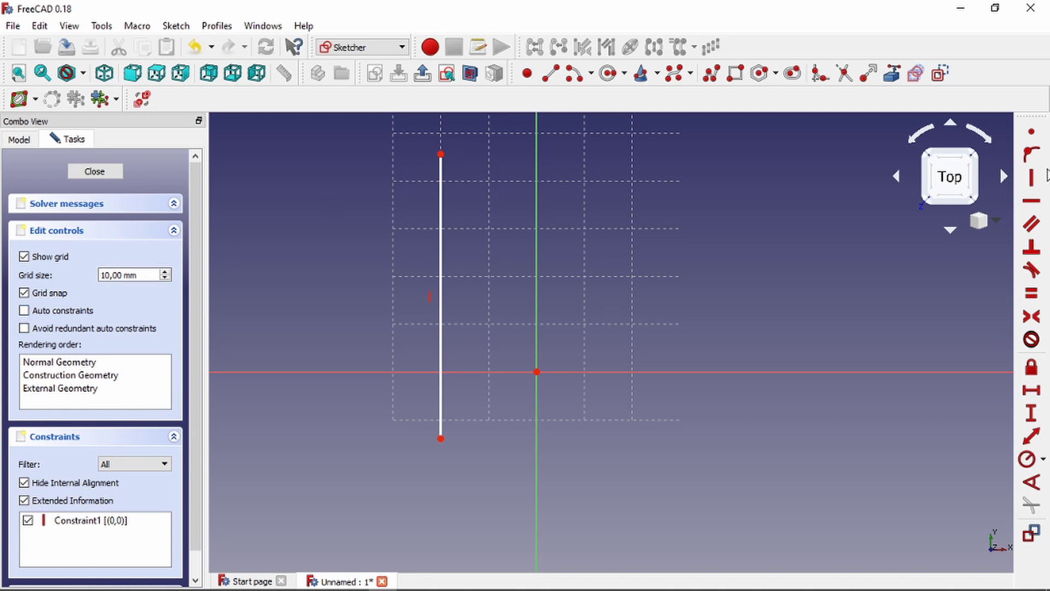
# With auto constraints turned off, draw a second upright line about 64 mm long, 10 mm right of the vertical axis
pyautogui.click(554, 77)
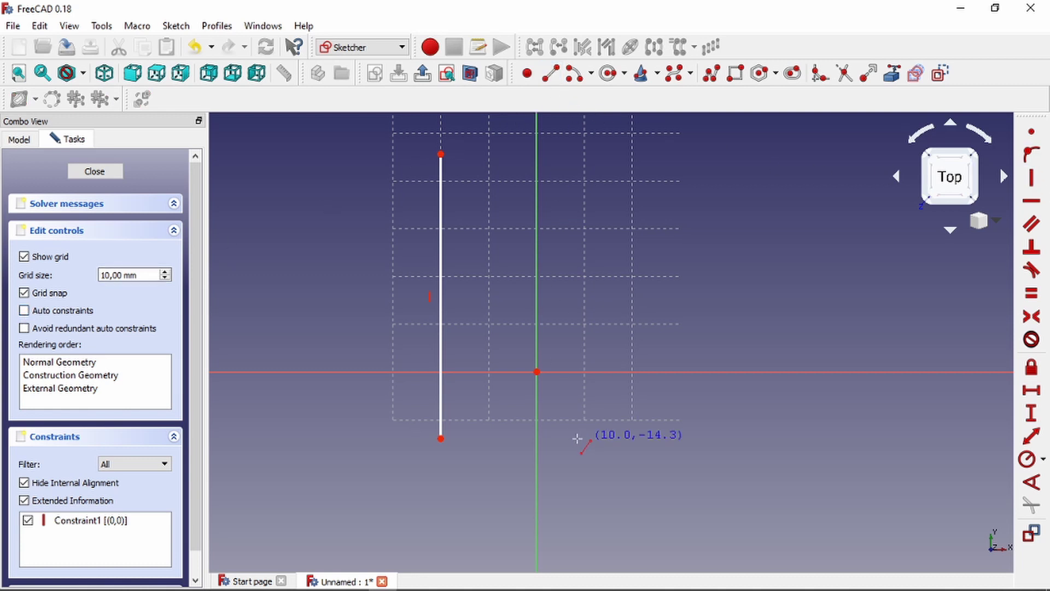
pyautogui.click(584, 437)
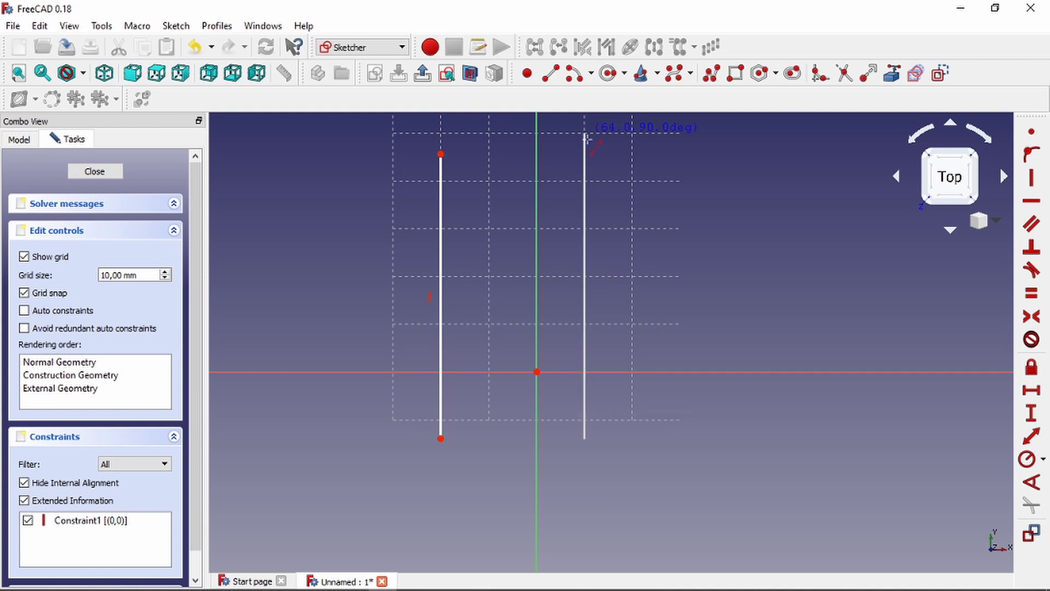
pyautogui.click(585, 137)
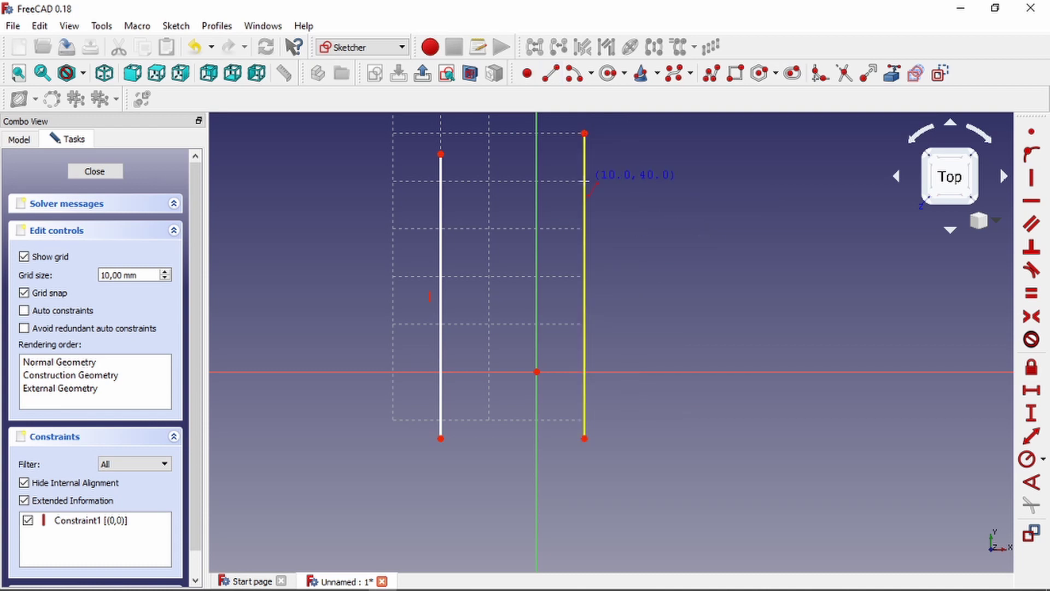
pyautogui.press('Escape')
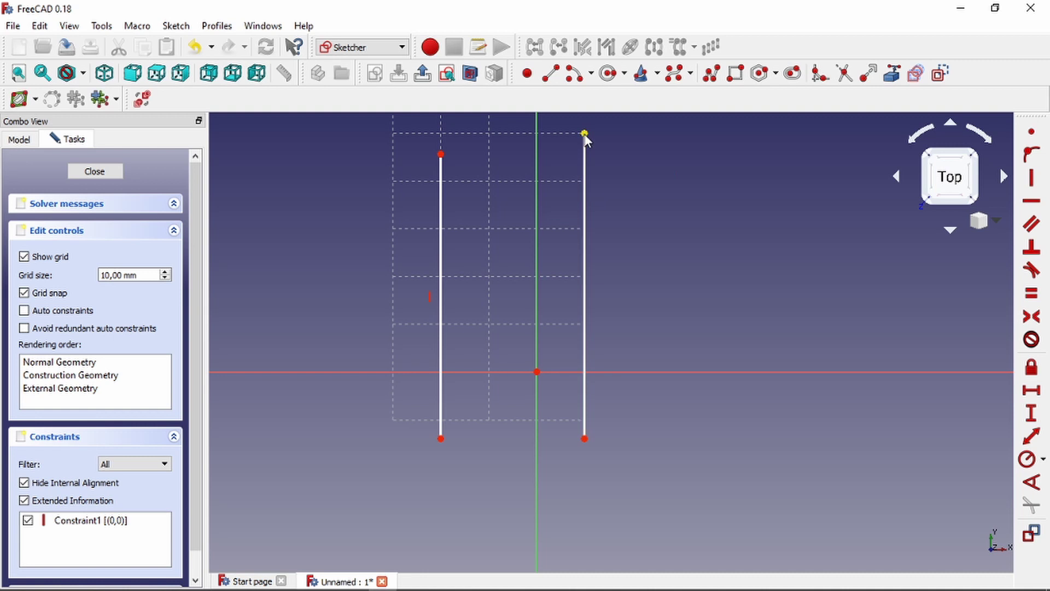
# Move the second line's upper endpoint onto the vertical axis and back to x = 10 mm, at a height of about 45 mm
pyautogui.moveTo(584, 134); pyautogui.dragTo(541, 164)
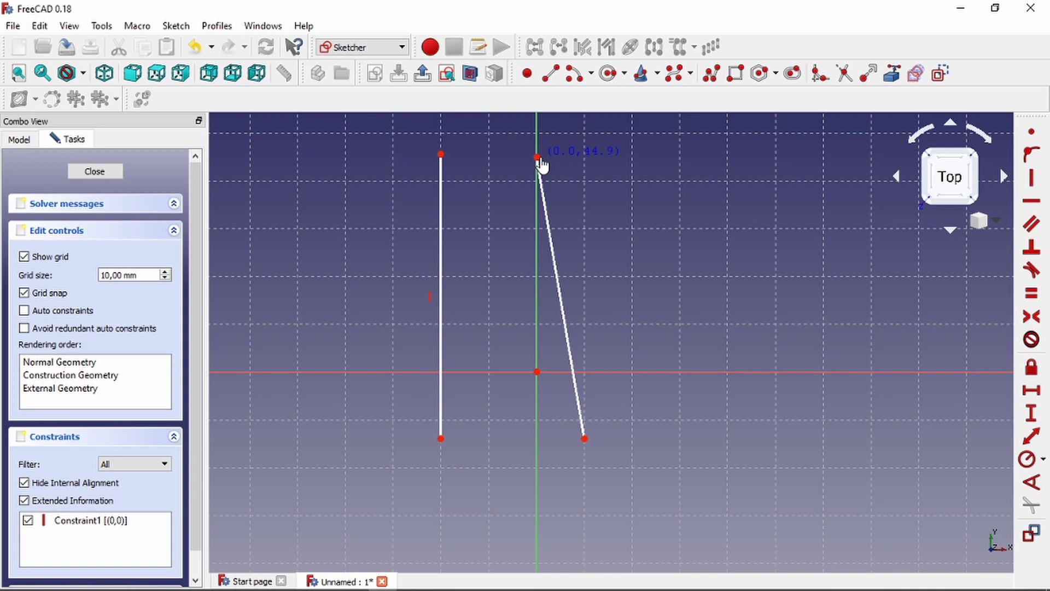
pyautogui.hotkey('ctrl', 'z')
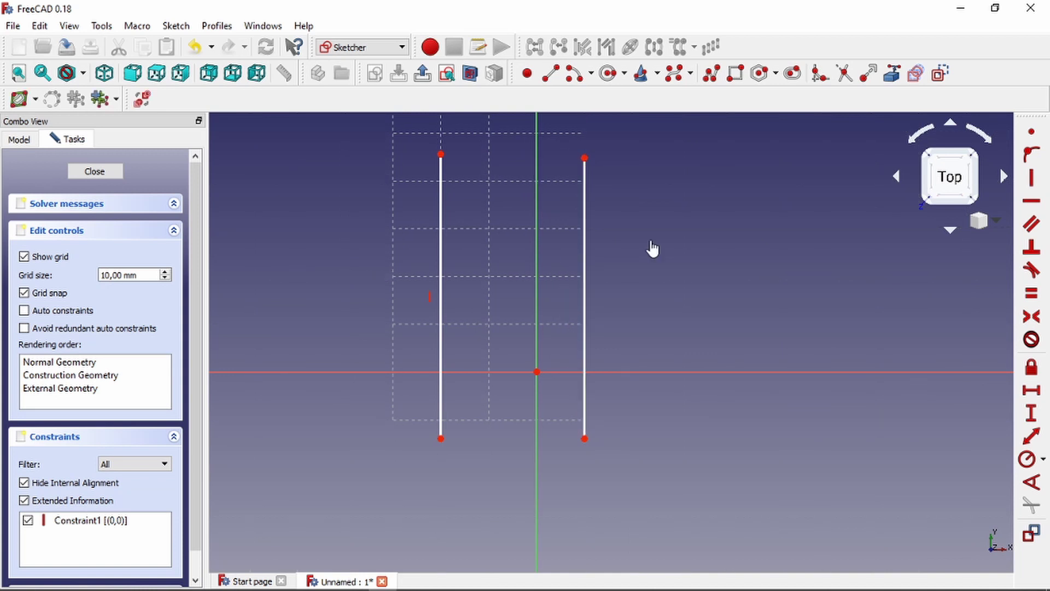
# With auto constraints turned back on, draw a horizontal line about 36 mm long right of the upright lines and shift it slightly upward
pyautogui.moveTo(652, 248); pyautogui.dragTo(616, 296, button='middle')
pyautogui.click(23, 310)
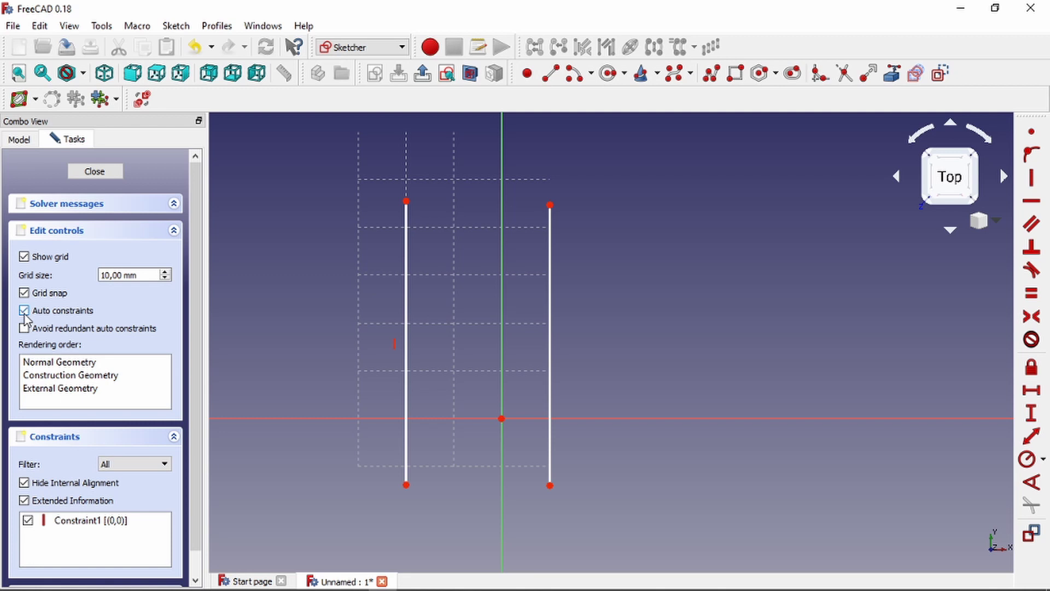
pyautogui.scroll(4, 509, 329)
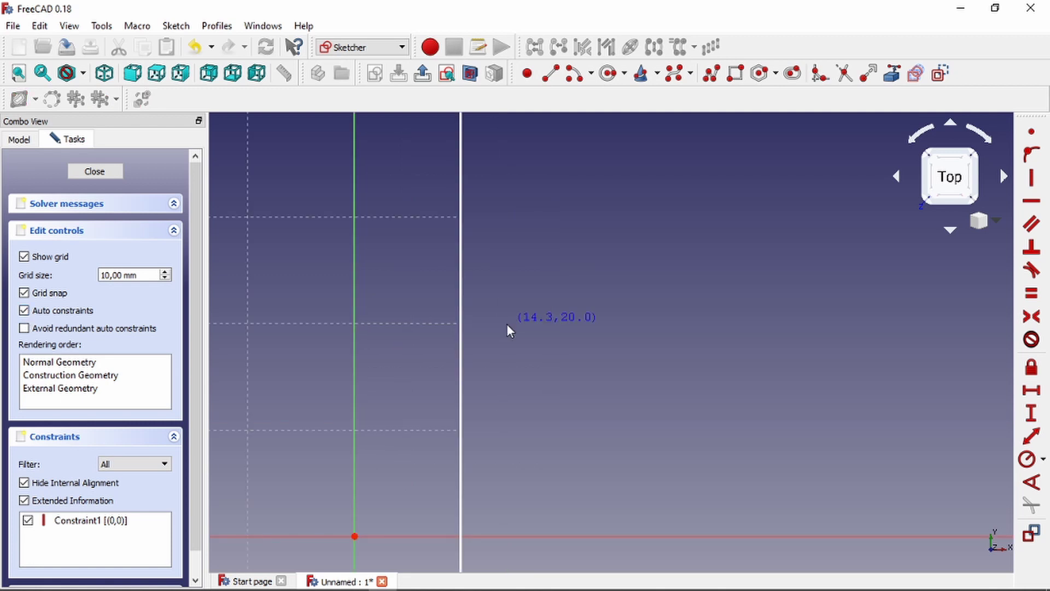
pyautogui.click(507, 324)
pyautogui.click(886, 323)
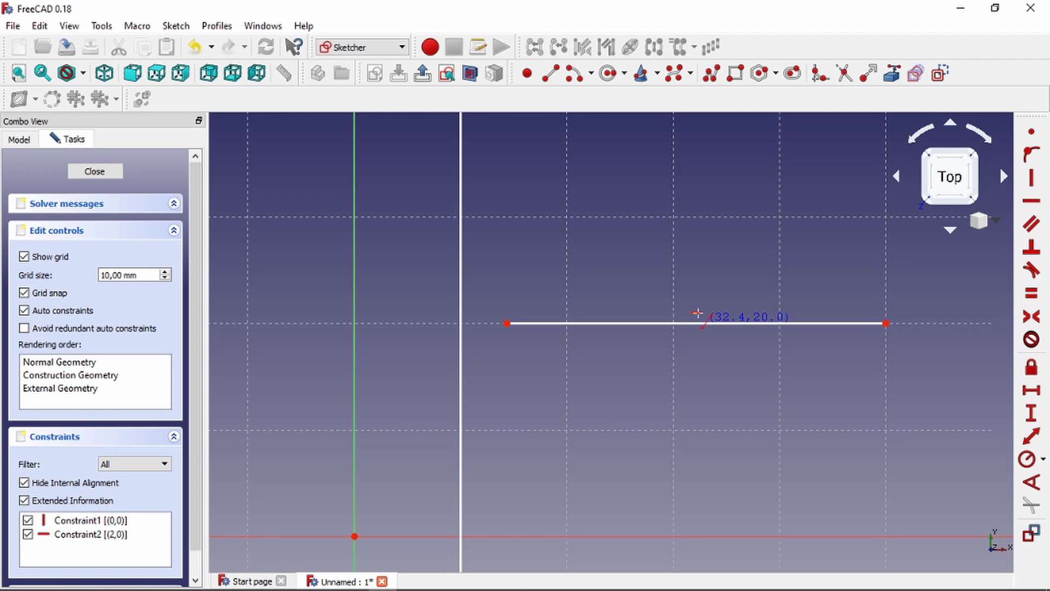
pyautogui.moveTo(886, 324); pyautogui.dragTo(882, 301)
pyautogui.scroll(-2, 689, 267)
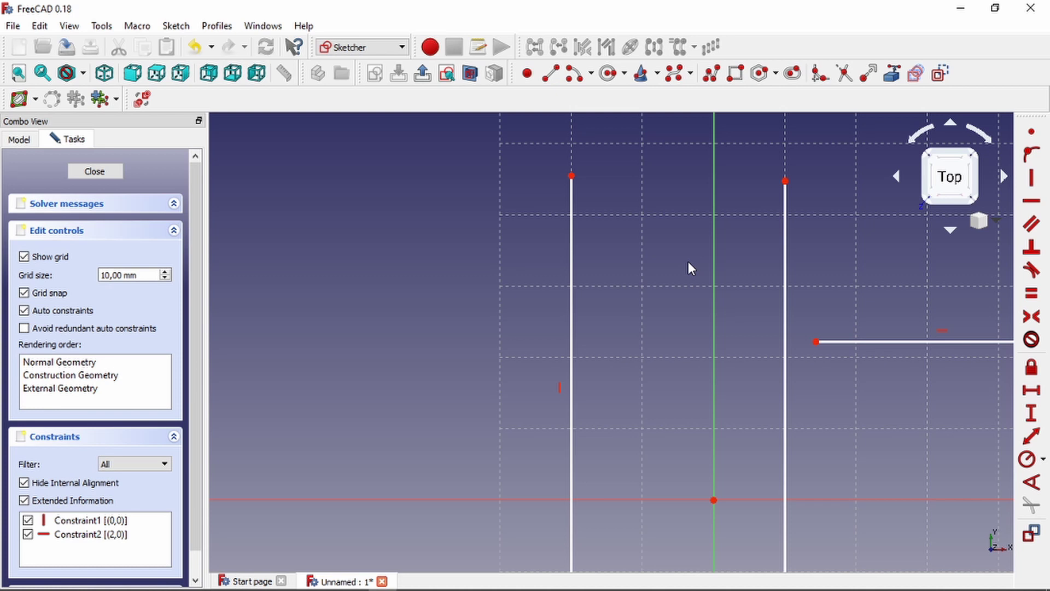
# Draw a slanted line above the horizontal one and move its upper endpoint to change the line's angle and length
pyautogui.scroll(2, 580, 262)
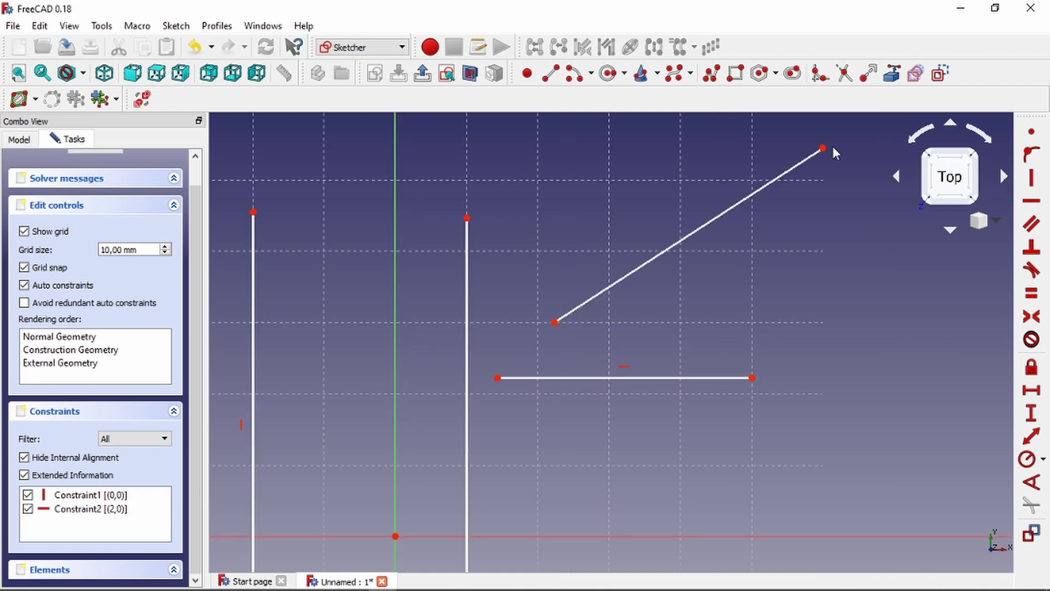
pyautogui.moveTo(825, 148); pyautogui.dragTo(694, 124)
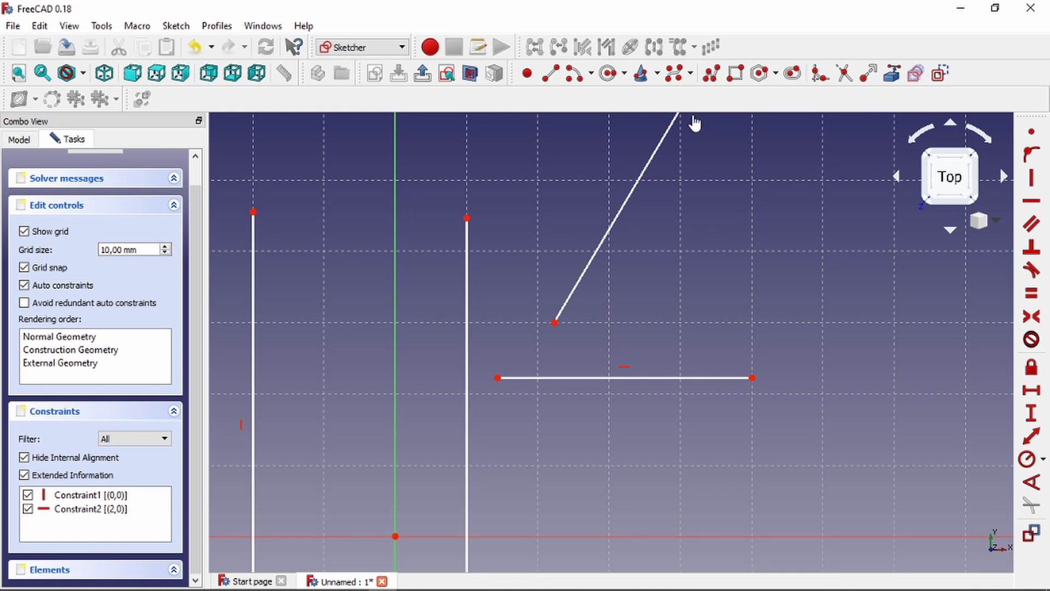
pyautogui.moveTo(694, 123); pyautogui.dragTo(697, 208)
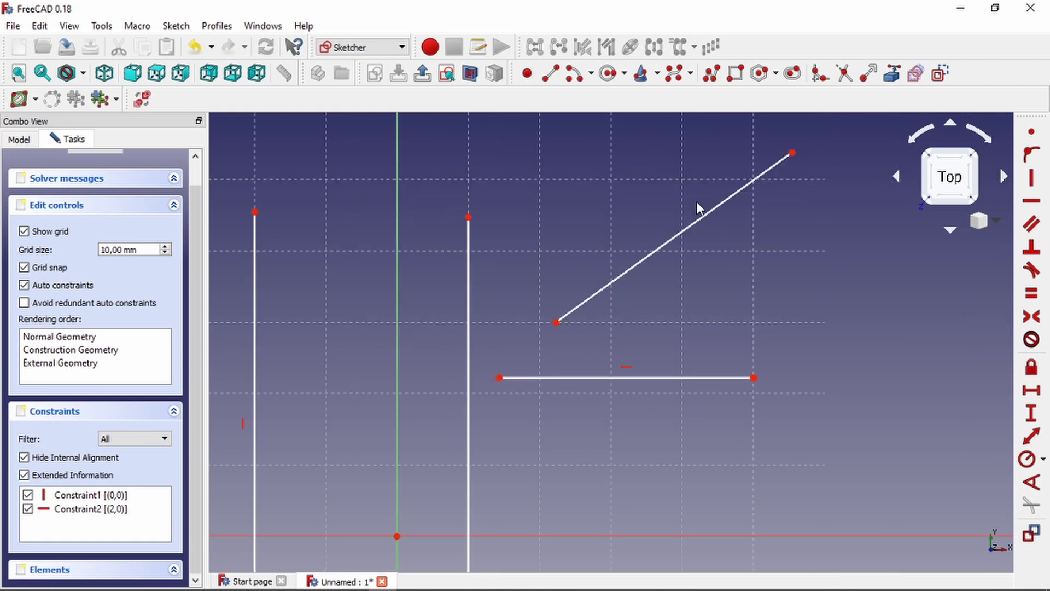
pyautogui.scroll(-2, 700, 219)
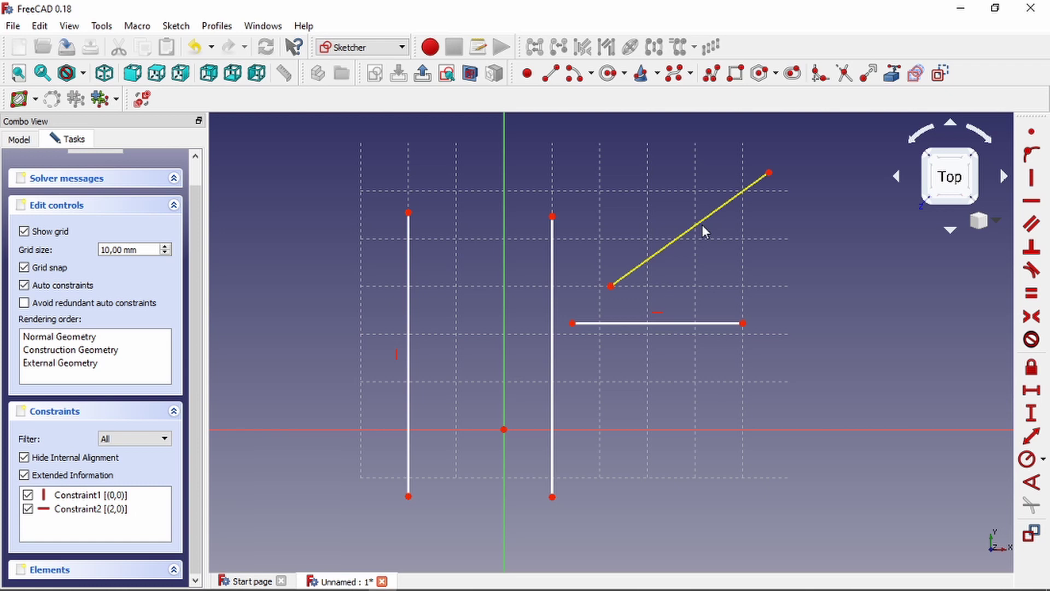
pyautogui.scroll(2, 442, 332)
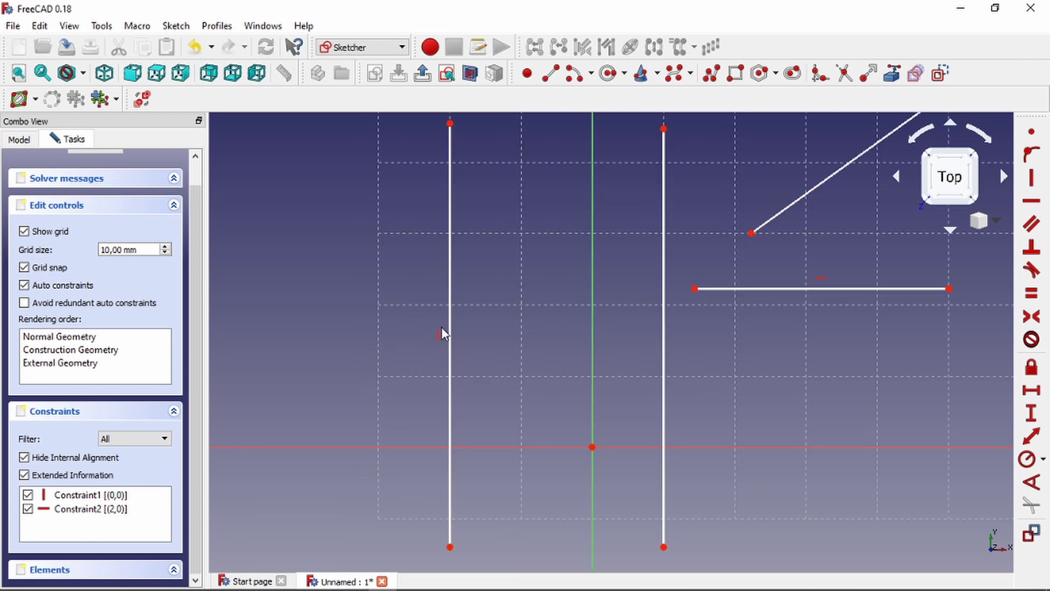
# Deactivate the left upright line's vertical constraint and move the line's lower endpoint sideways and upward
pyautogui.click(441, 332)
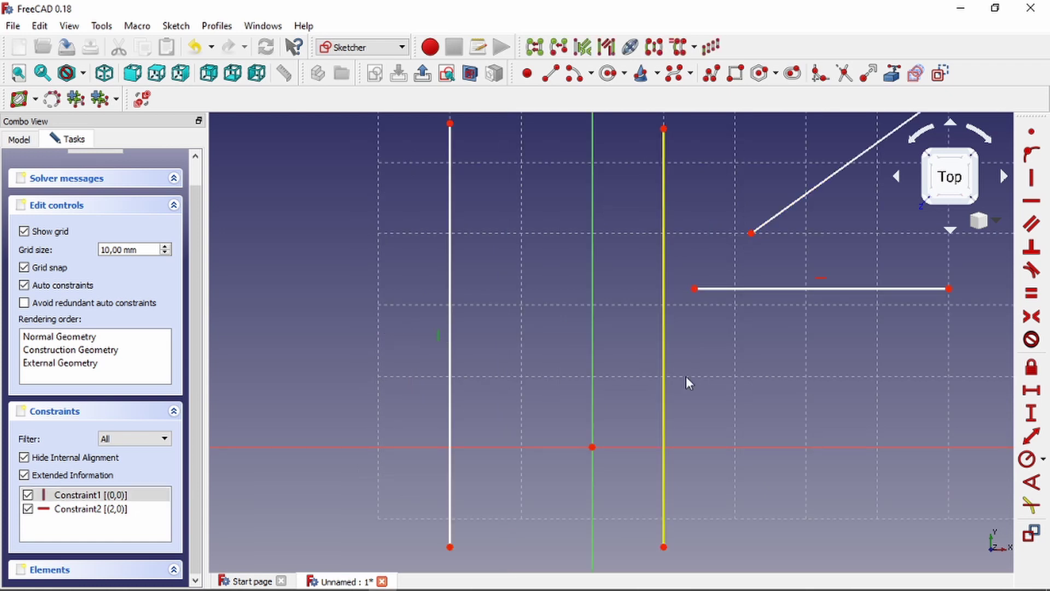
pyautogui.click(686, 376)
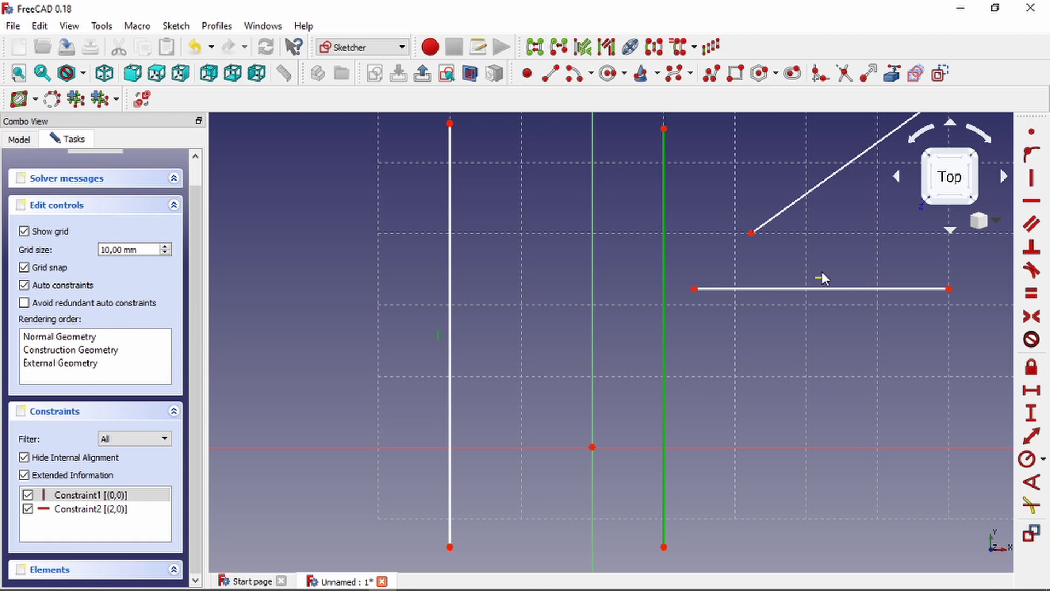
pyautogui.click(449, 330)
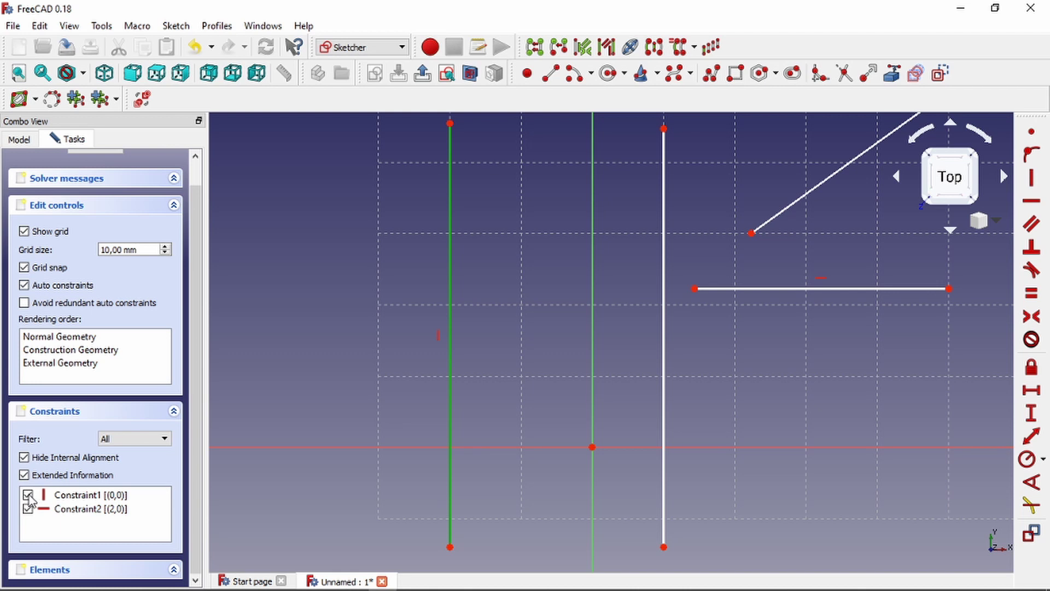
pyautogui.scroll(1, 33, 482)
pyautogui.click(55, 457)
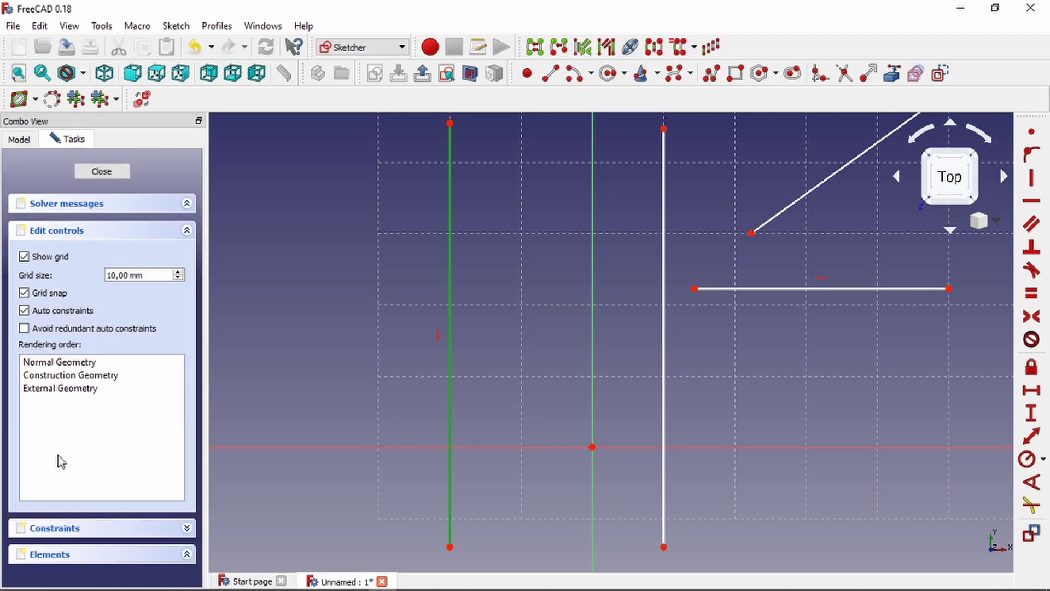
pyautogui.click(52, 528)
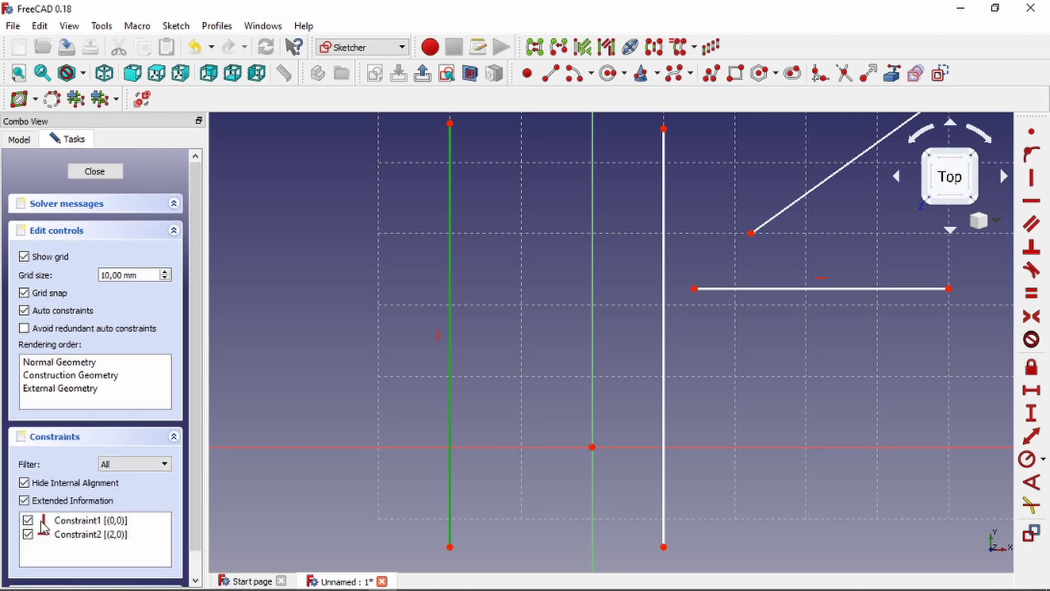
pyautogui.click(28, 521)
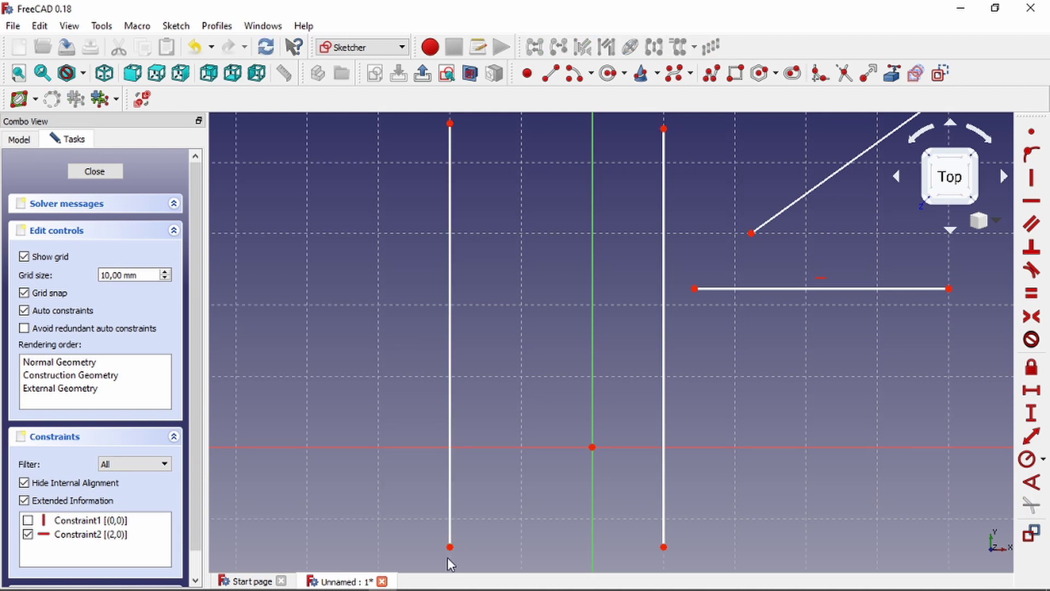
pyautogui.moveTo(449, 548); pyautogui.dragTo(381, 476)
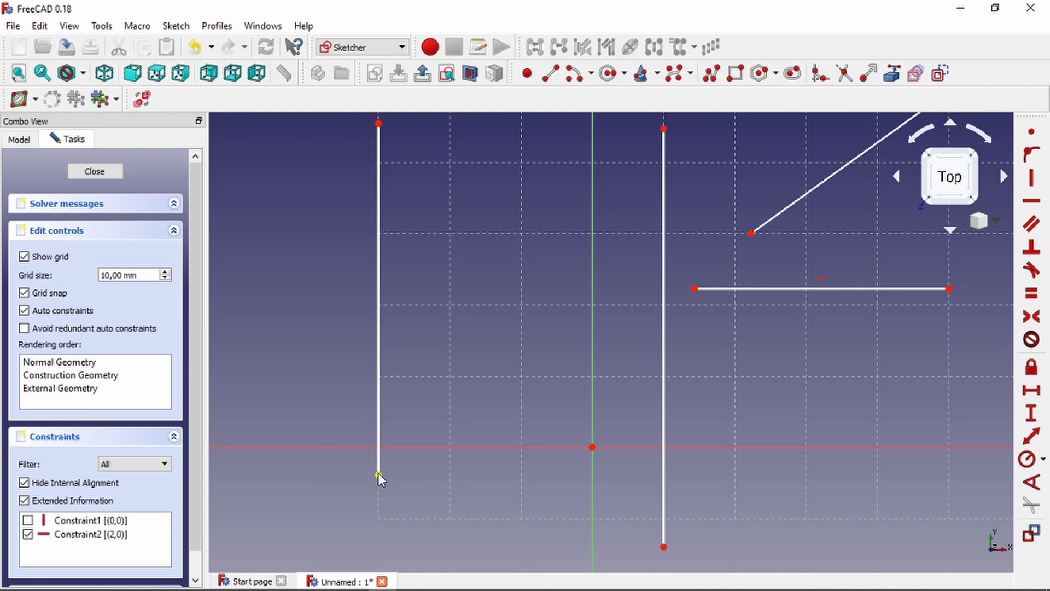
pyautogui.hotkey('ctrl', 'z')
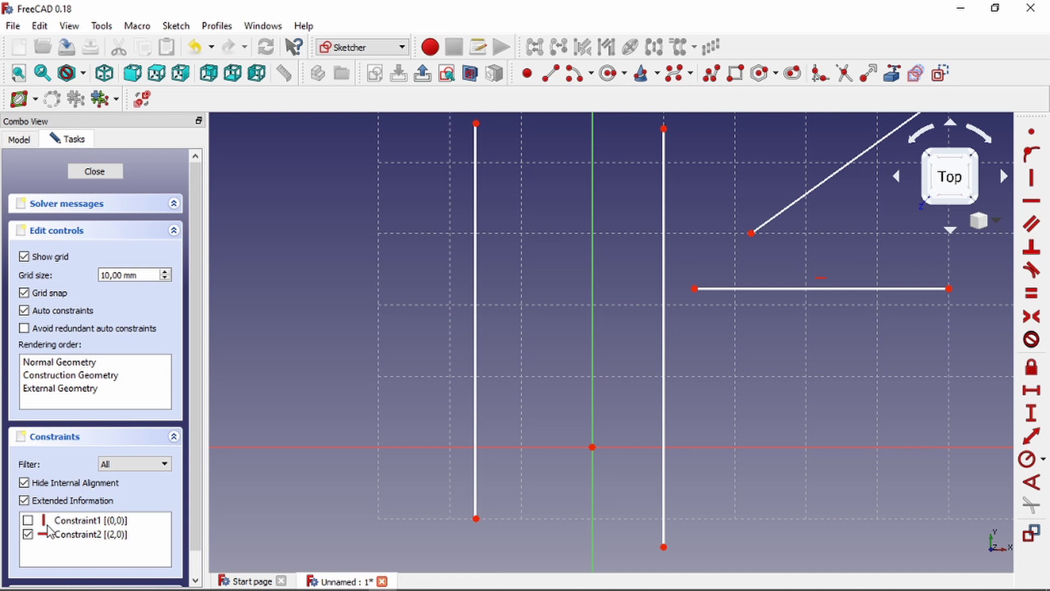
# Reactivate the left upright line's vertical constraint and shorten the line by moving its lower endpoint upward
pyautogui.click(28, 520)
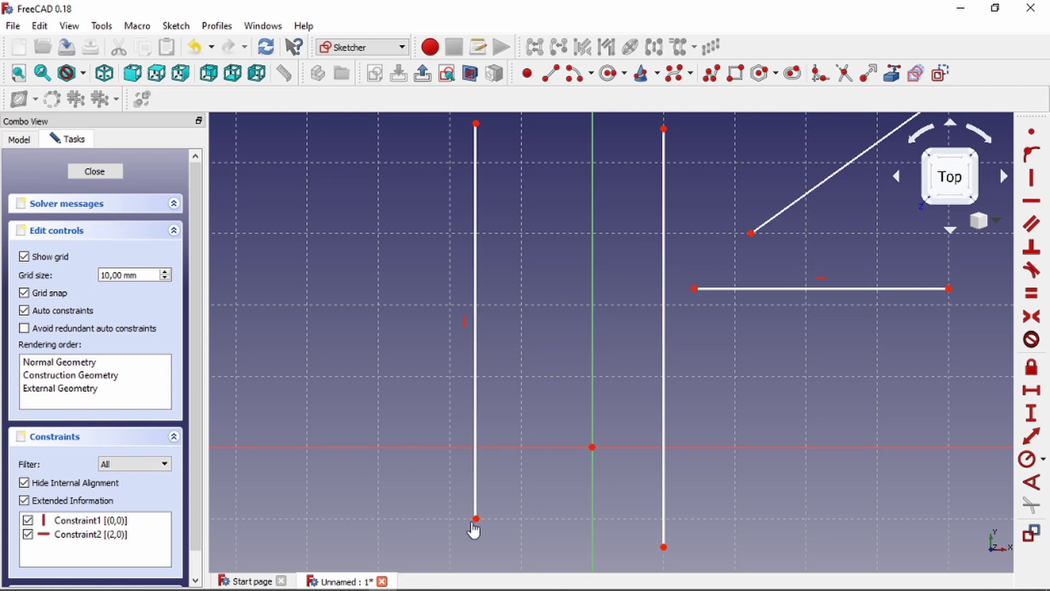
pyautogui.moveTo(476, 519)
pyautogui.mouseDown()
pyautogui.moveTo(380, 407)
pyautogui.moveTo(478, 482)
pyautogui.mouseUp()
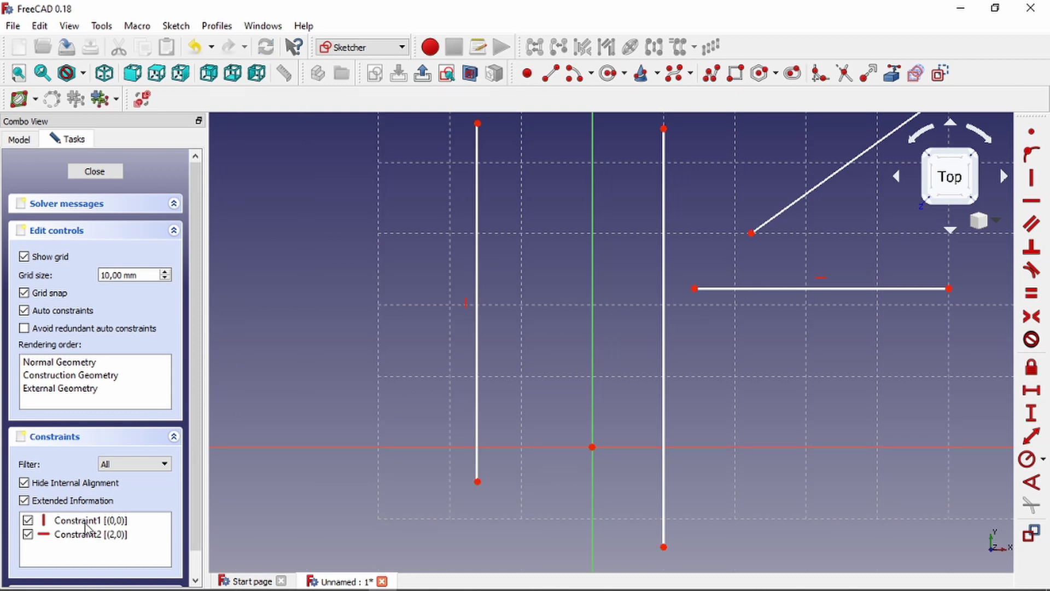
# Delete the left line's vertical constraint and move both endpoints freely so the line slants
pyautogui.click(85, 522)
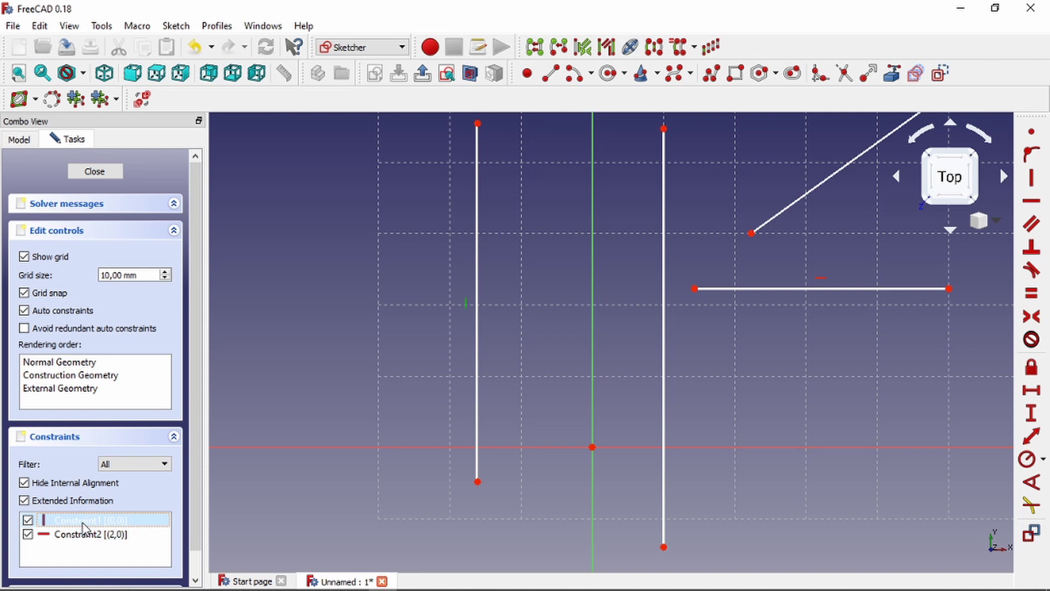
pyautogui.press('Delete')
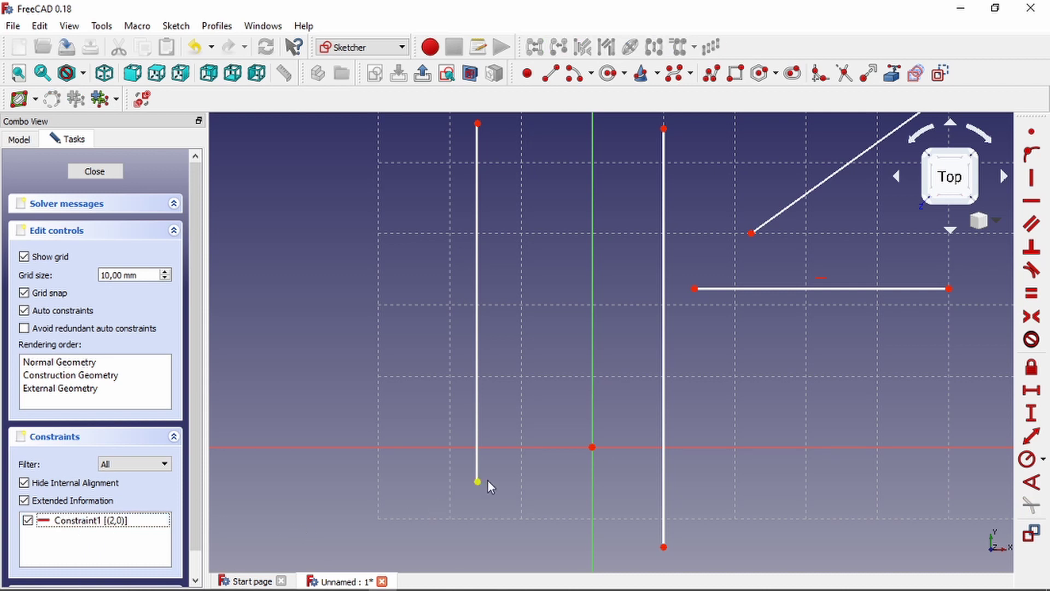
pyautogui.moveTo(479, 482); pyautogui.dragTo(307, 196)
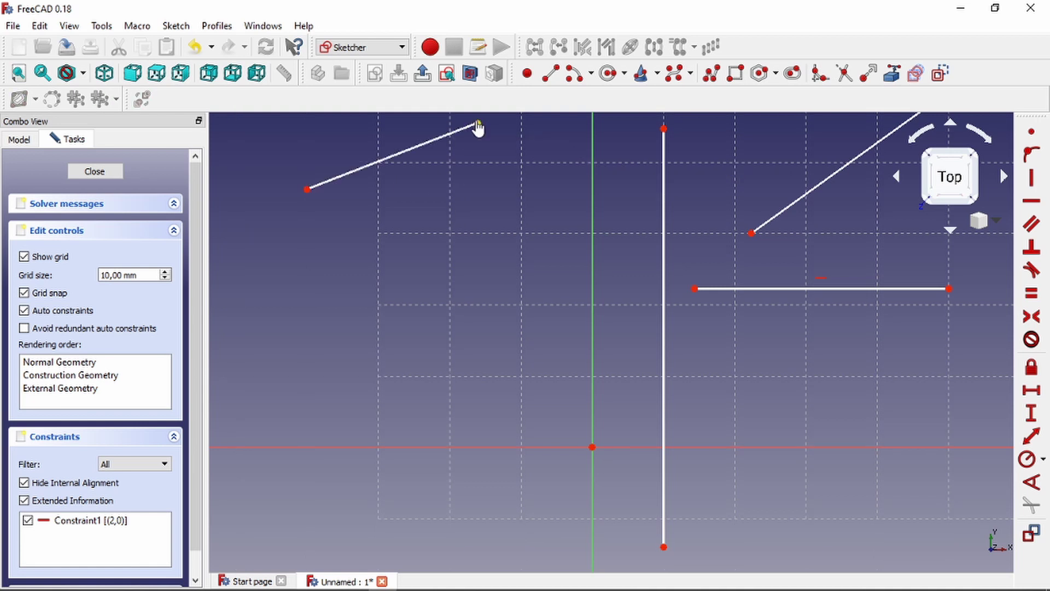
pyautogui.moveTo(478, 127); pyautogui.dragTo(449, 146)
pyautogui.moveTo(449, 146); pyautogui.dragTo(346, 146, button='middle')
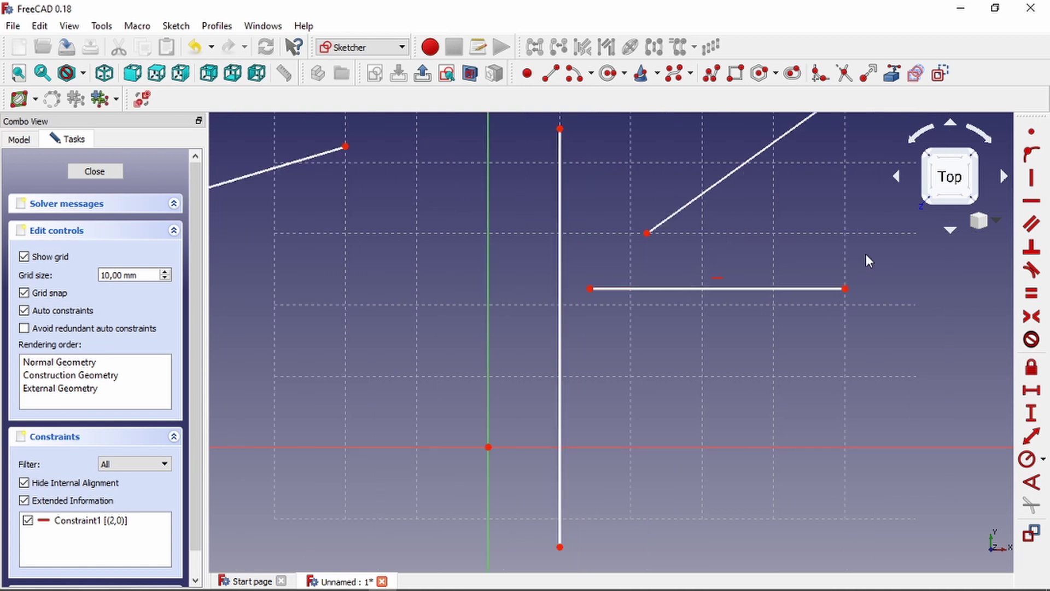
# Delete the horizontal constraint of the horizontal line right of the upright line
pyautogui.click(751, 292)
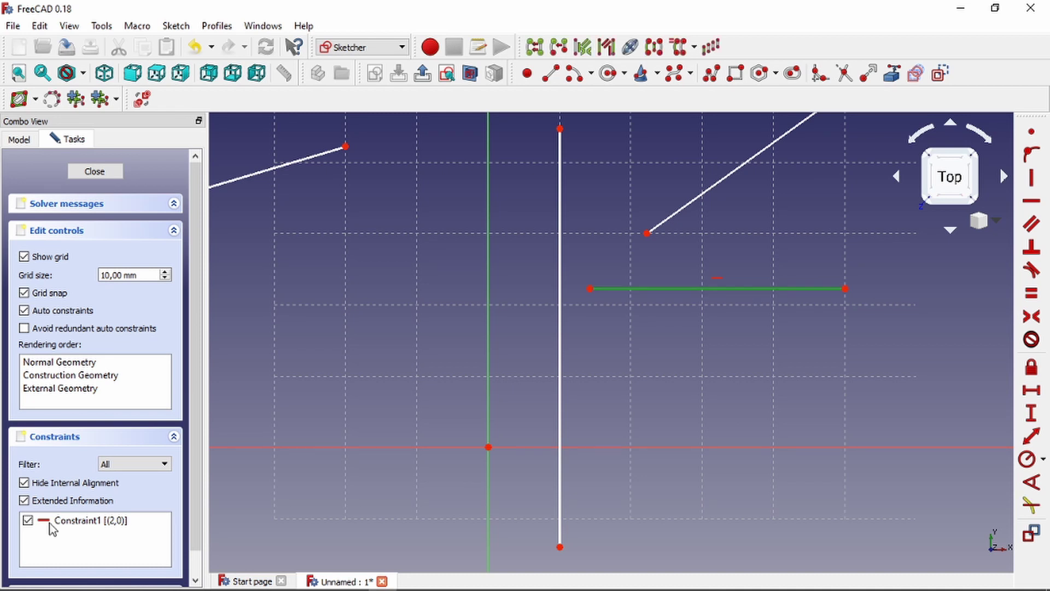
pyautogui.click(49, 523)
pyautogui.press('Delete')
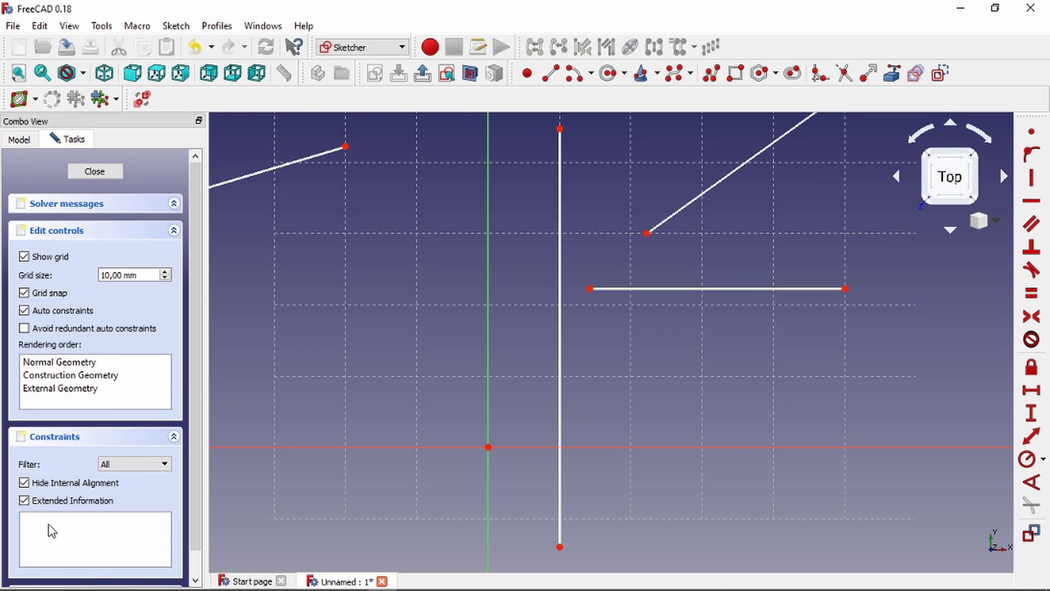
# Select all lines in the sketch at once and delete them
pyautogui.scroll(-4, 602, 263)
pyautogui.moveTo(802, 146); pyautogui.dragTo(306, 430)
pyautogui.scroll(2, 490, 269)
pyautogui.press('Delete')
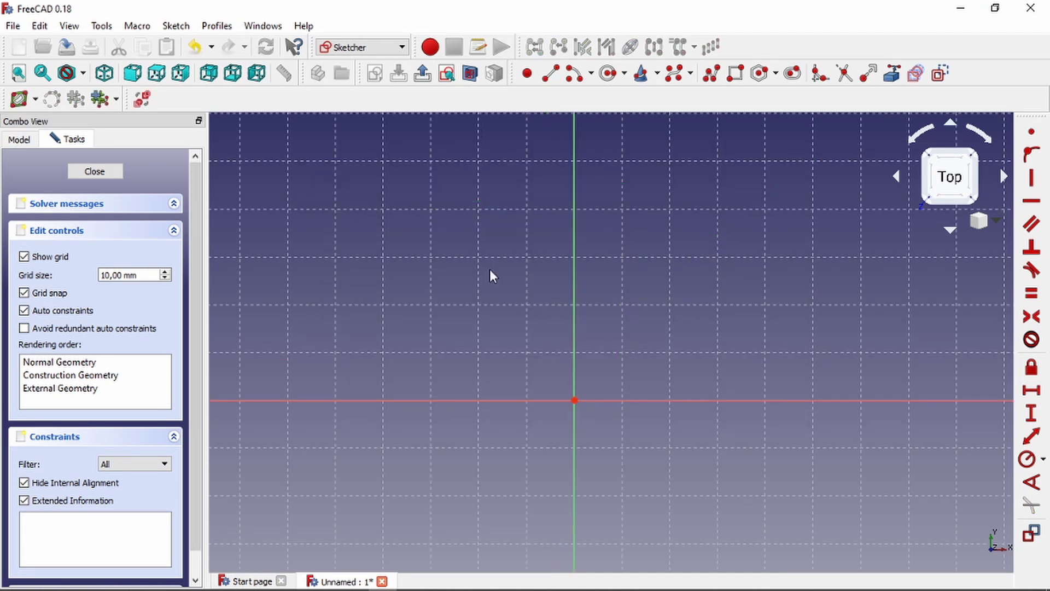
pyautogui.scroll(-2, 490, 269)
pyautogui.scroll(2, 607, 206)
pyautogui.scroll(-2, 596, 206)
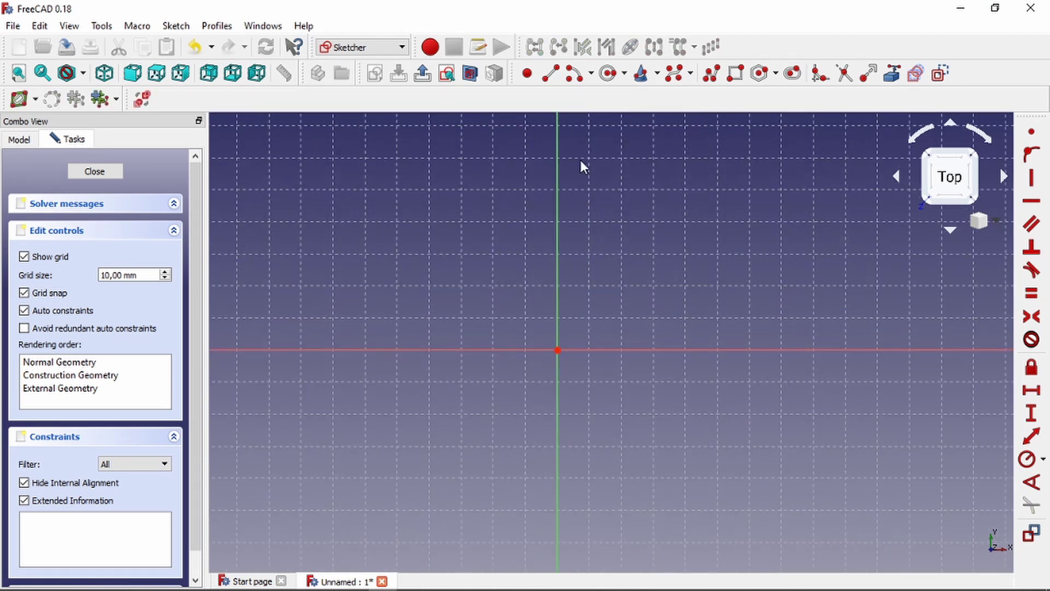
# Draw a nearly upright line left of the vertical axis, running from below the horizontal axis to well above it
pyautogui.click(552, 74)
pyautogui.click(447, 411)
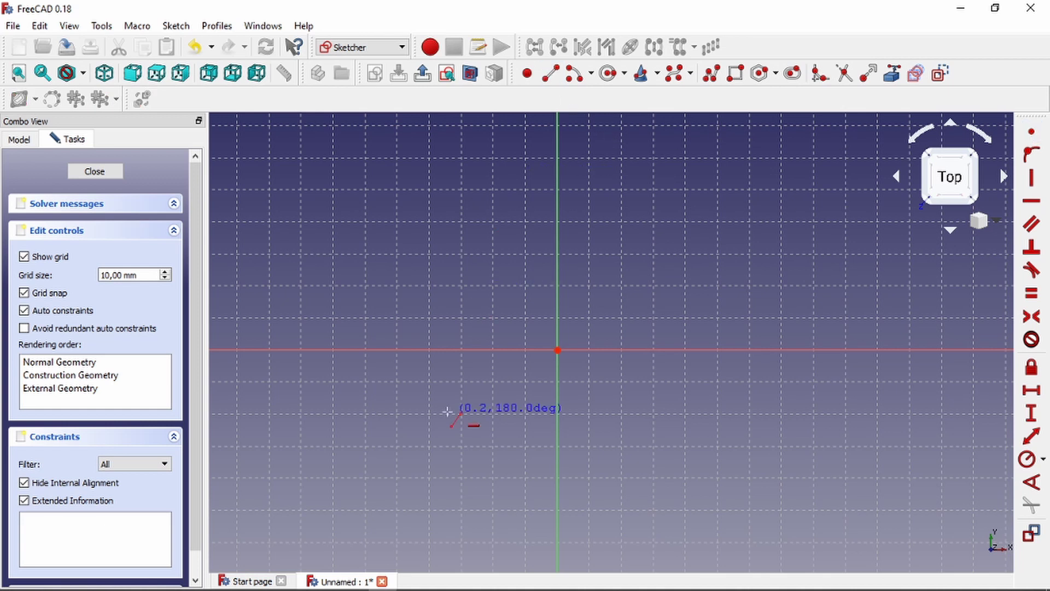
pyautogui.click(462, 178)
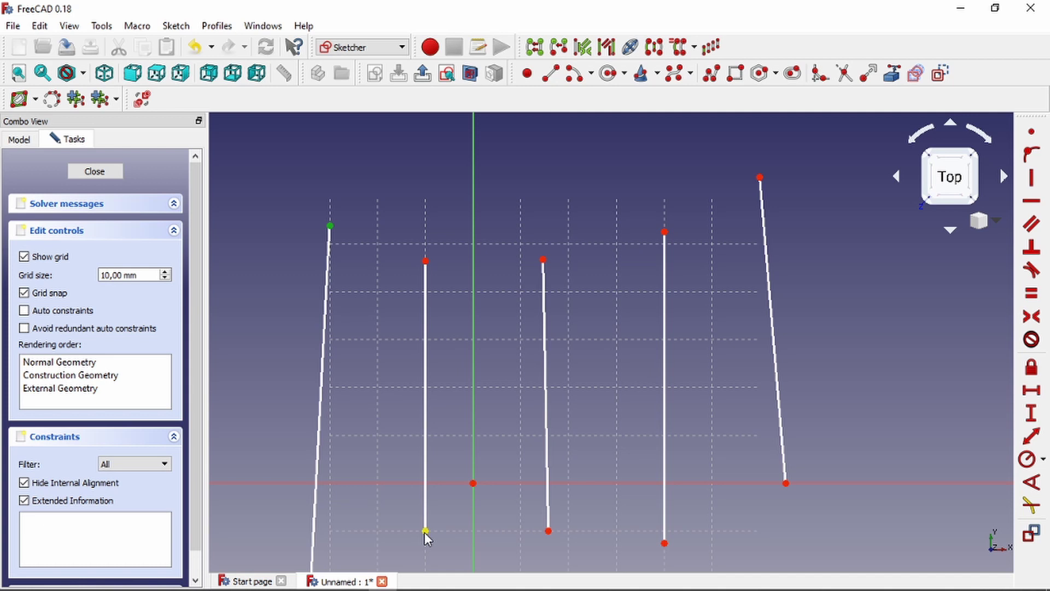
# Join the upper endpoints of the five upright lines with a coincident constraint
pyautogui.click(425, 261)
pyautogui.click(542, 259)
pyautogui.click(665, 232)
pyautogui.click(760, 178)
pyautogui.click(1032, 132)
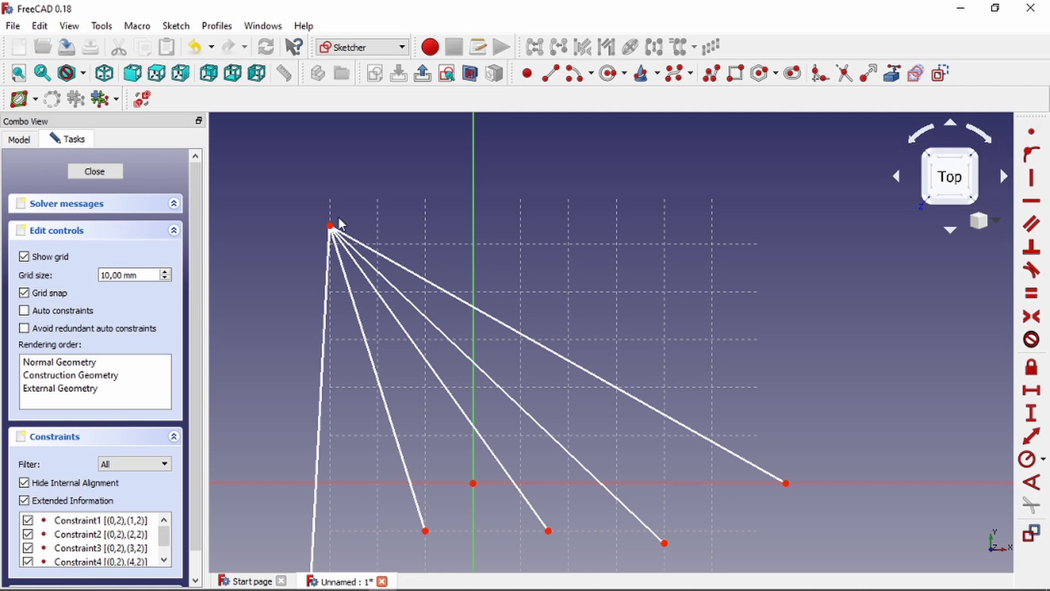
# Move the five lines' shared endpoint to about (44.3, 60.0), and undo the move and the coincident constraint
pyautogui.moveTo(338, 217); pyautogui.dragTo(687, 207)
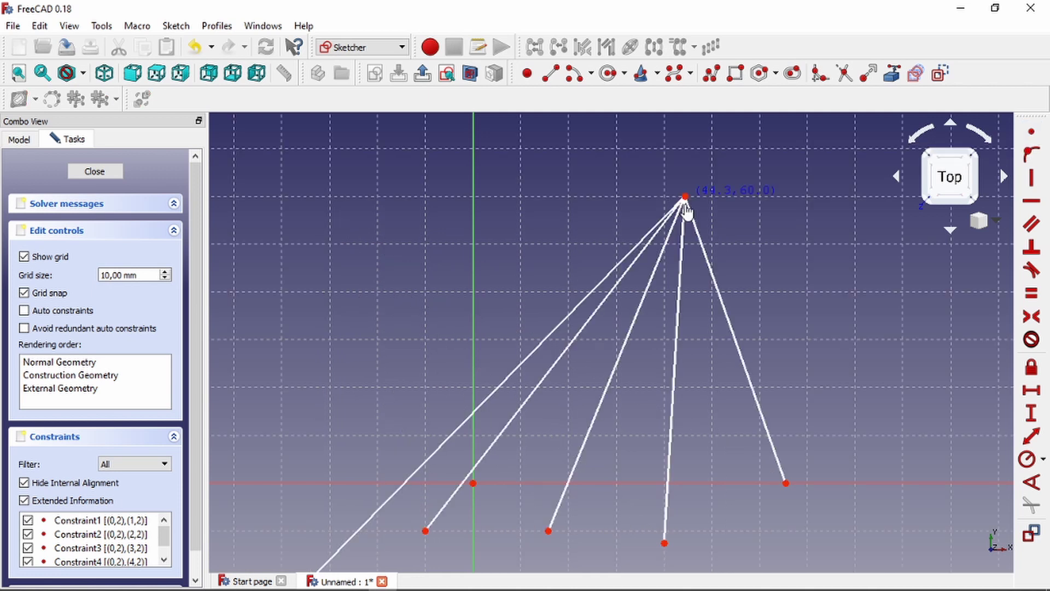
pyautogui.hotkey('ctrl', 'z')
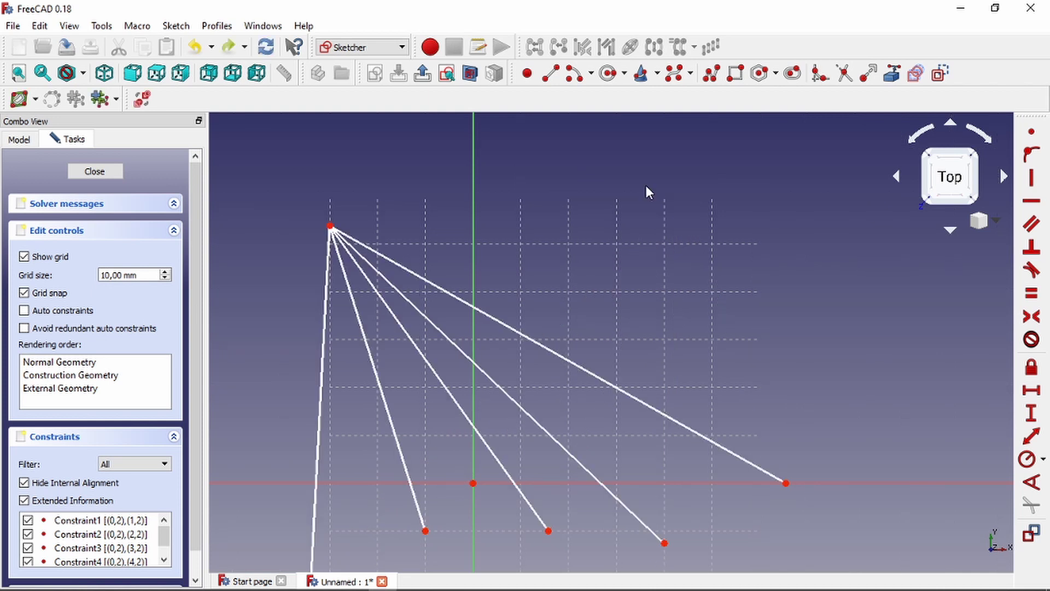
pyautogui.hotkey('ctrl', 'z')
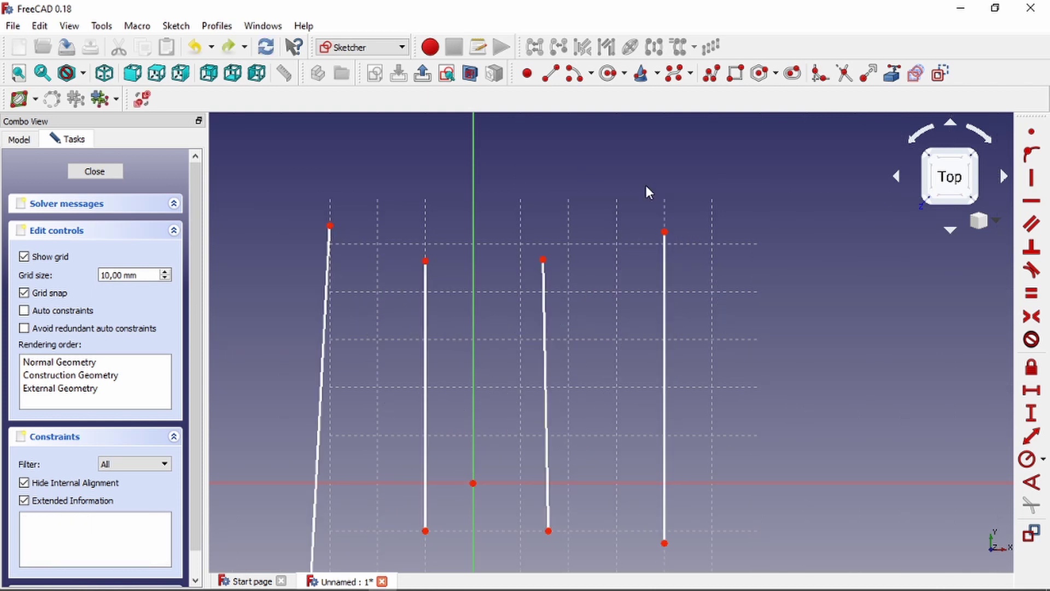
# Try a coincident constraint on alternating upper and lower endpoints of the four remaining lines, and undo it
pyautogui.scroll(-2, 646, 188)
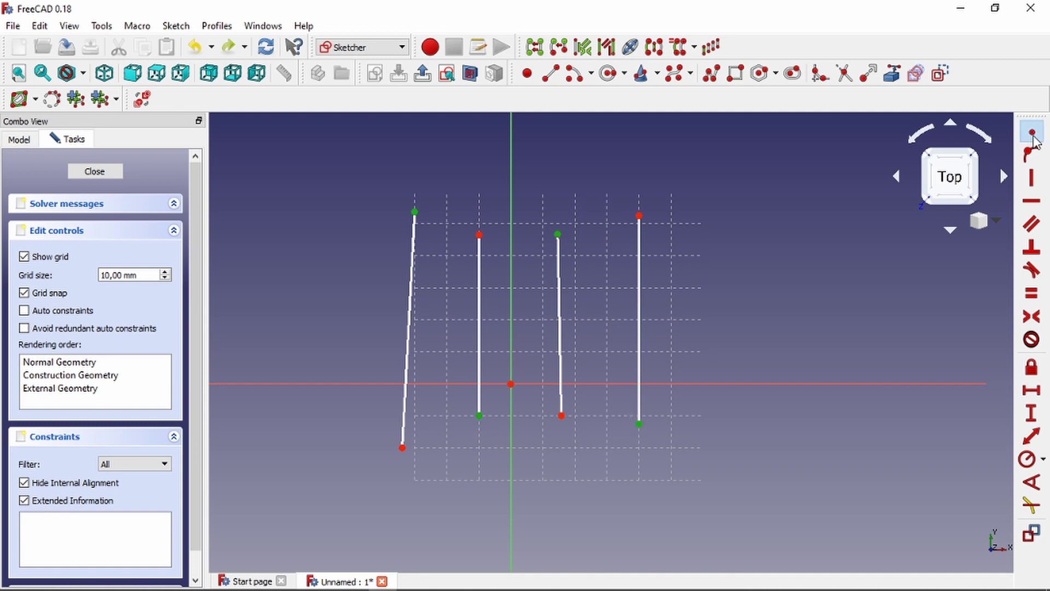
pyautogui.hotkey('ctrl', 'y')
pyautogui.scroll(2, 559, 244)
pyautogui.hotkey('ctrl', 'z')
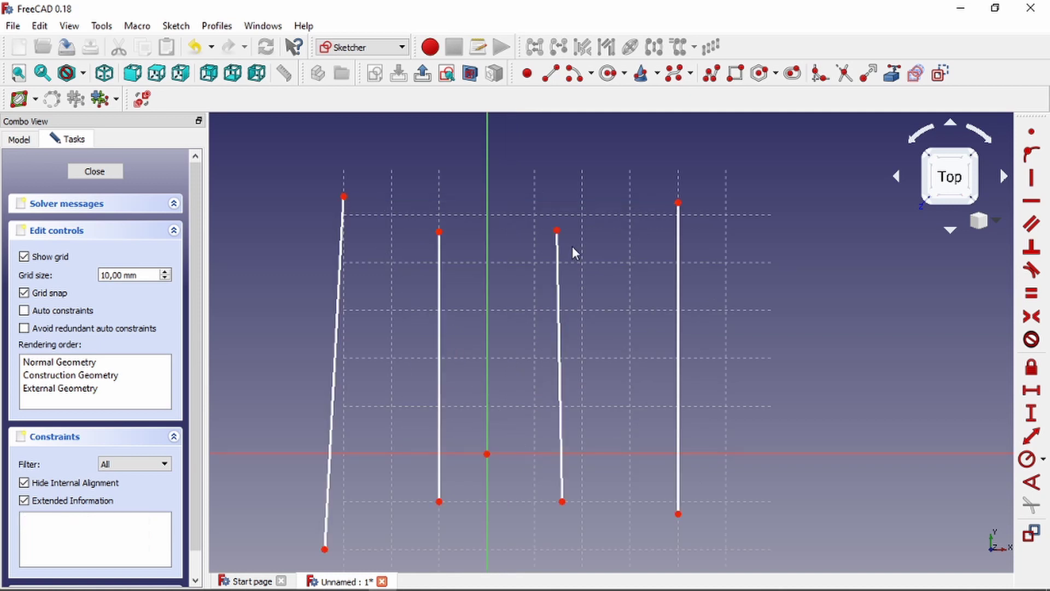
# Select the four remaining upright lines together and delete them
pyautogui.scroll(-2, 596, 196)
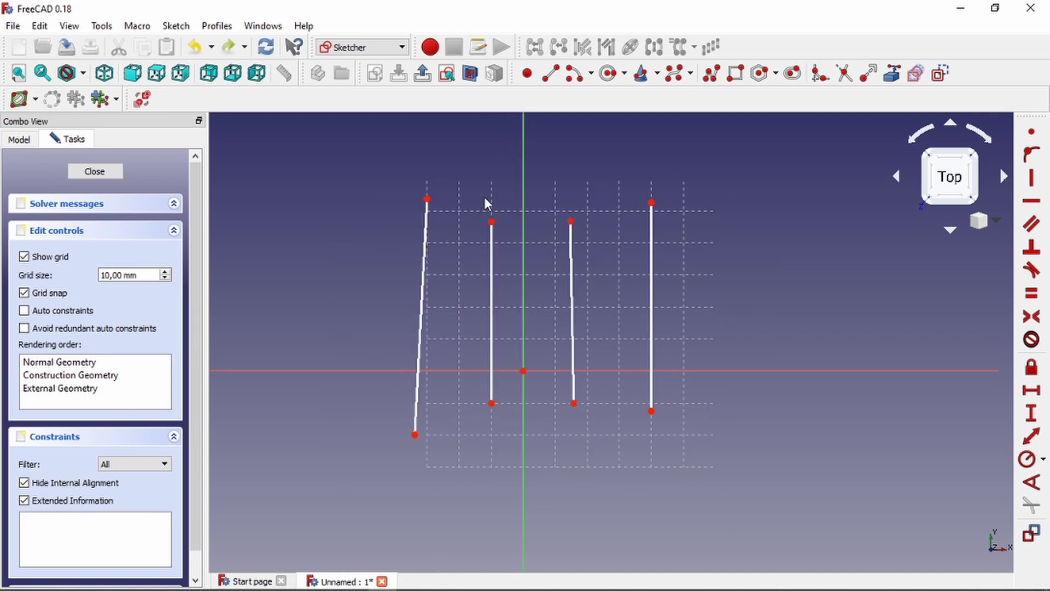
pyautogui.moveTo(353, 169); pyautogui.dragTo(720, 485)
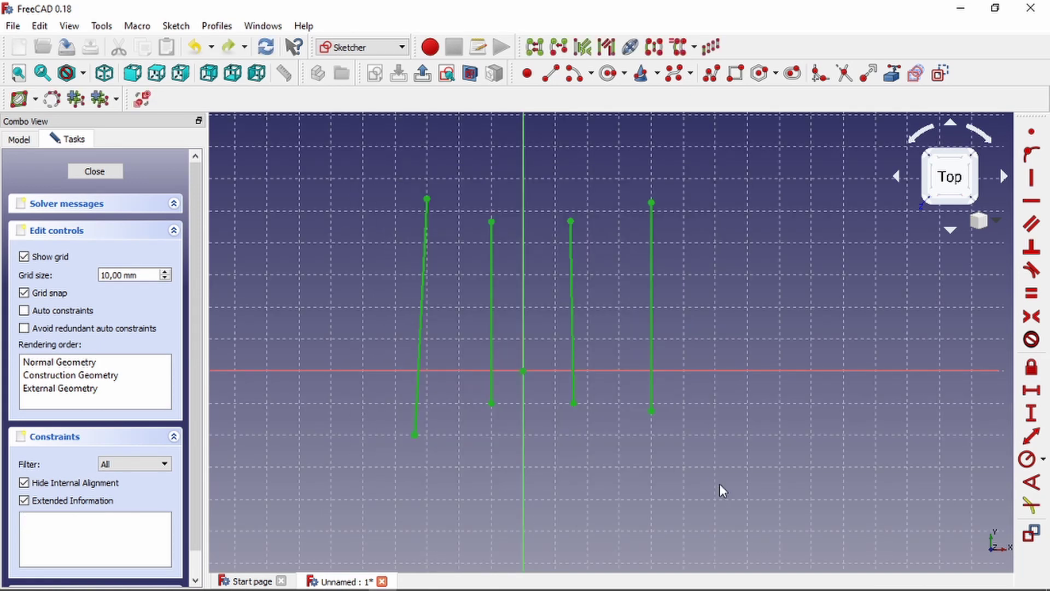
pyautogui.press('Delete')
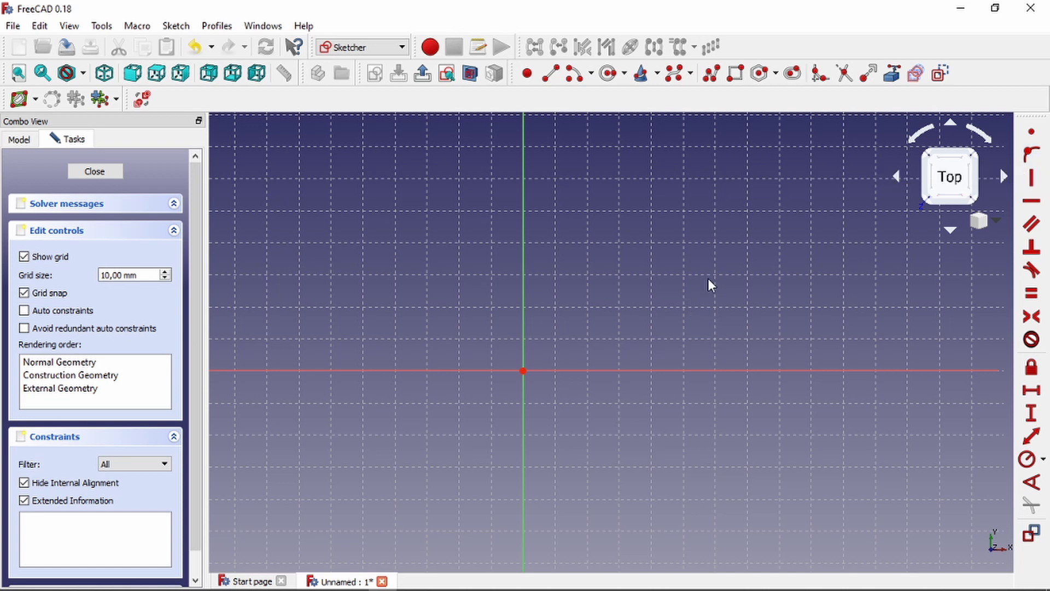
# Draw a horizontal line about 117 mm long above the horizontal axis, crossing the vertical axis
pyautogui.scroll(-3, 593, 281)
pyautogui.scroll(3, 586, 219)
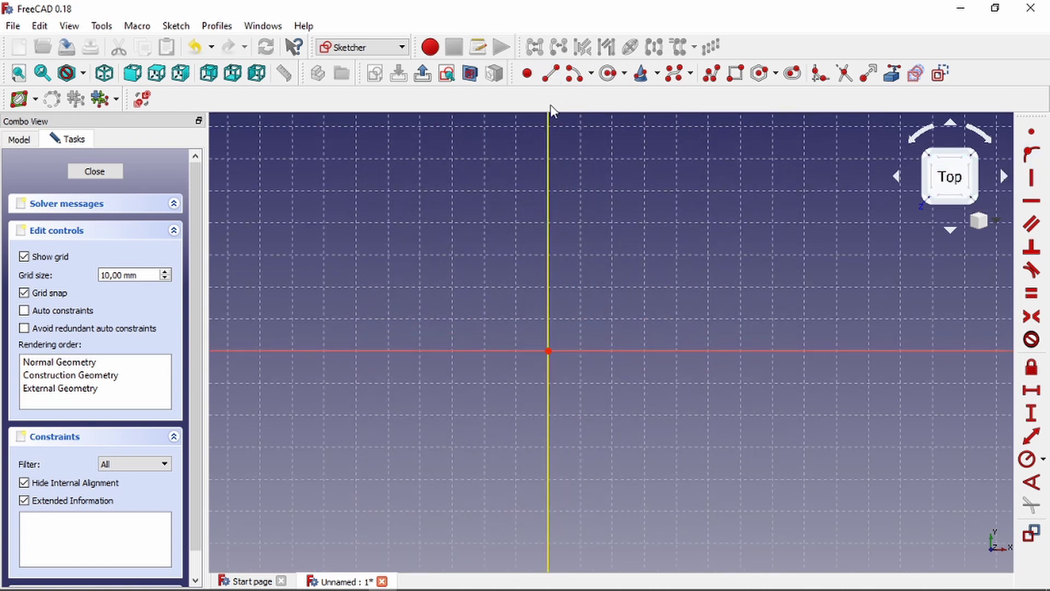
pyautogui.click(420, 191)
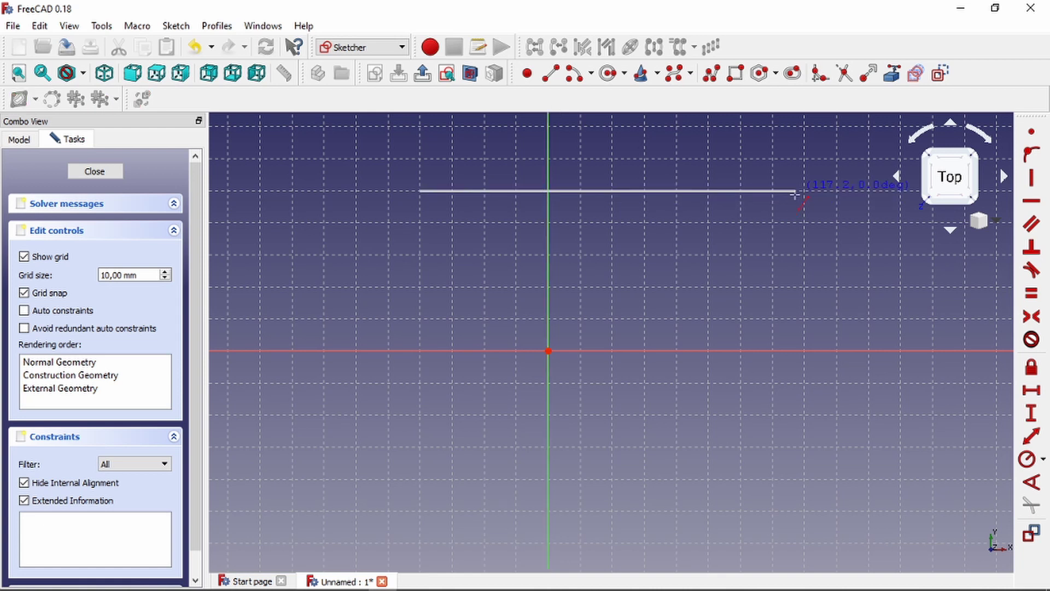
pyautogui.click(797, 191)
# Draw an upright line about 48 mm long below the horizontal line, ending at (40, 10), and leave the Line tool
pyautogui.click(676, 470)
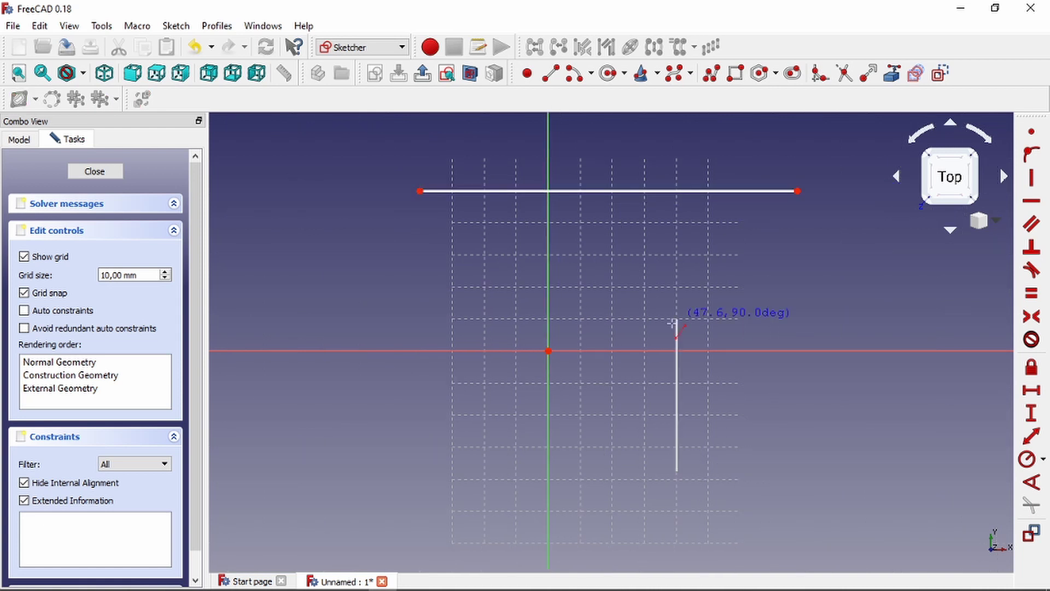
pyautogui.click(677, 319)
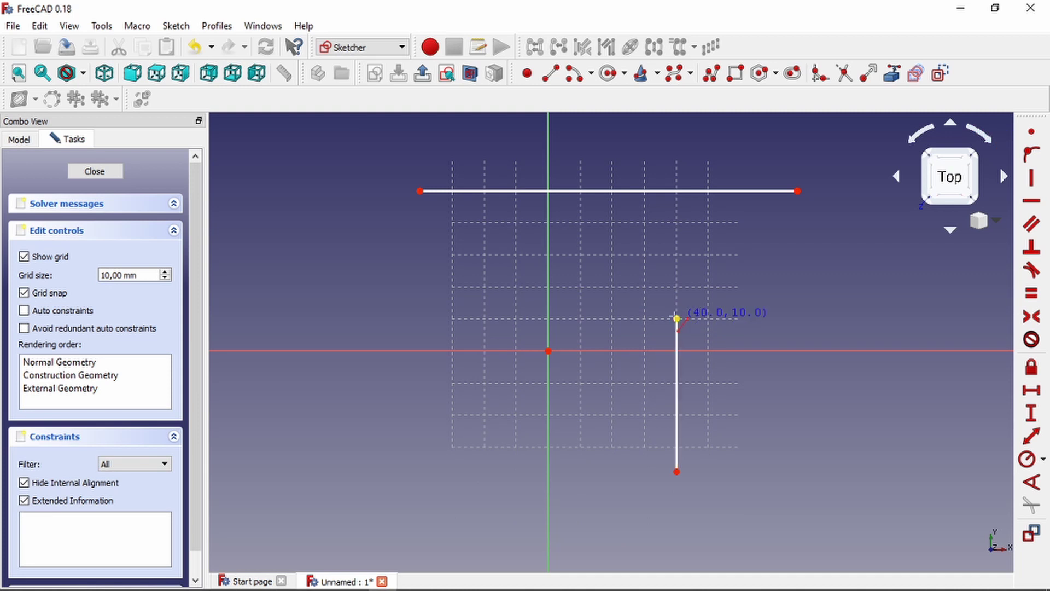
pyautogui.press('Escape')
# Move the upright line's upper endpoint to the long line and attach it there with a point-on-object constraint
pyautogui.moveTo(676, 318); pyautogui.dragTo(678, 201)
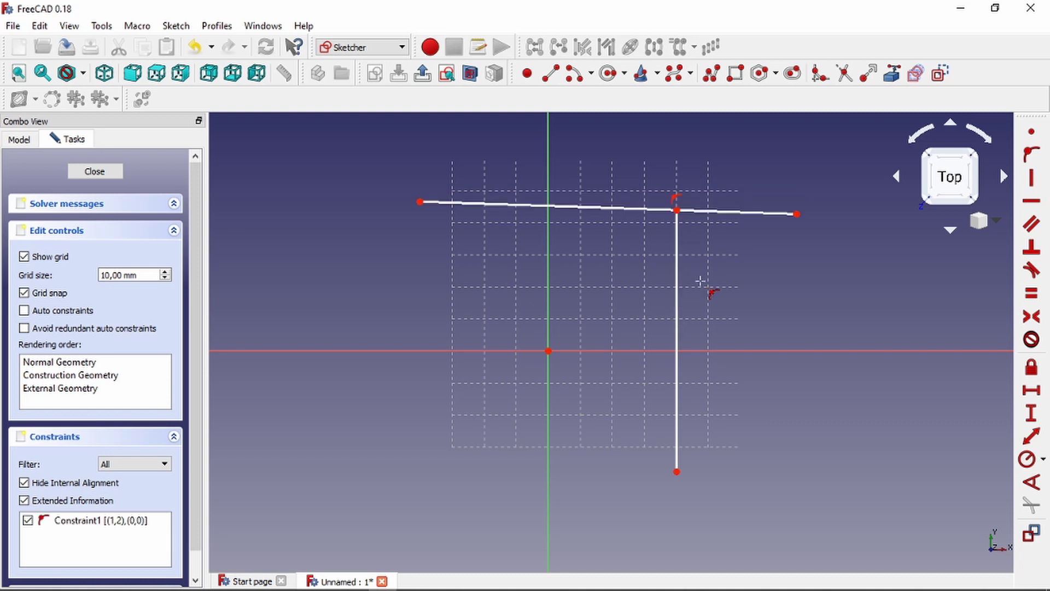
pyautogui.scroll(2, 744, 219)
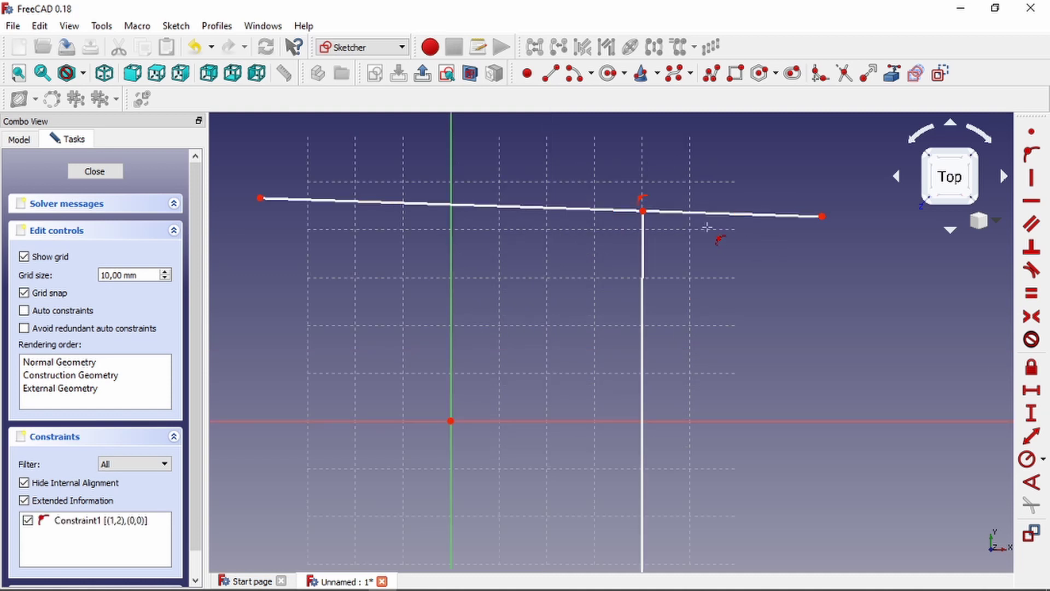
# Move the attached endpoint across the vertical axis to about (-20, 24) and window-select the two lines
pyautogui.moveTo(643, 211); pyautogui.dragTo(373, 306)
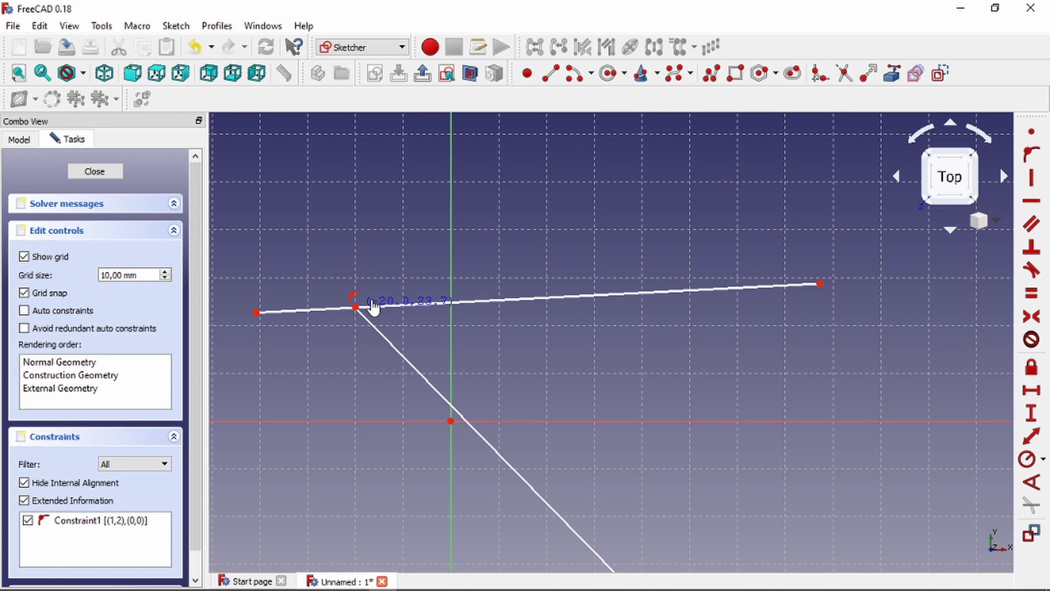
pyautogui.scroll(-3, 582, 314)
pyautogui.moveTo(416, 273); pyautogui.dragTo(734, 503)
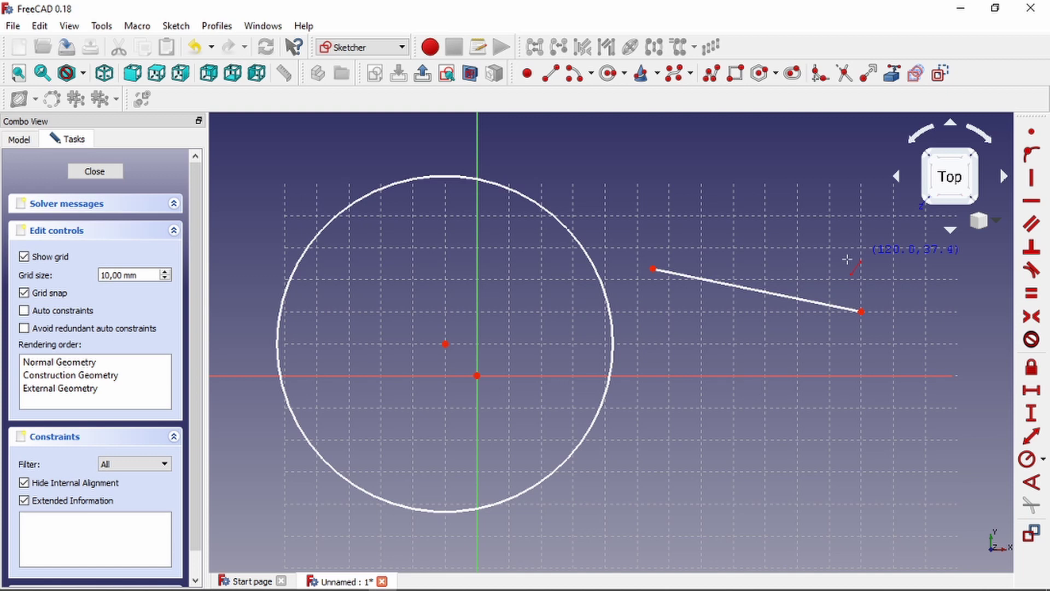
# Undo the drawing of the circle and the sloping line beside it
pyautogui.hotkey('ctrl', 'z')
pyautogui.hotkey('ctrl', 'z')
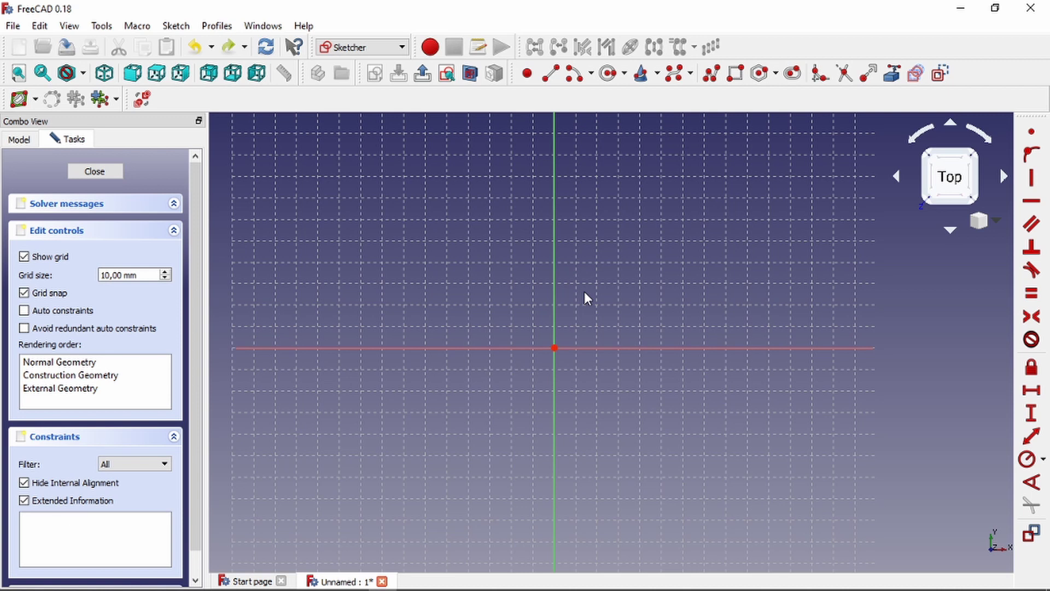
pyautogui.scroll(2, 584, 292)
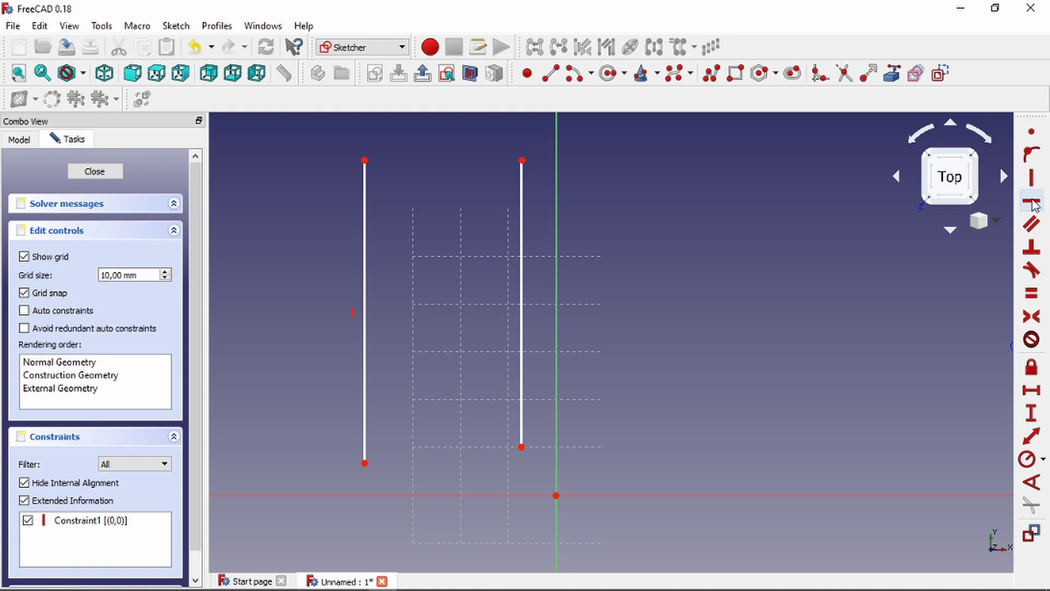
# Undo the last sketch change and restore the third line beside the vertical axis with its horizontal constraint
pyautogui.hotkey('ctrl', 'z')
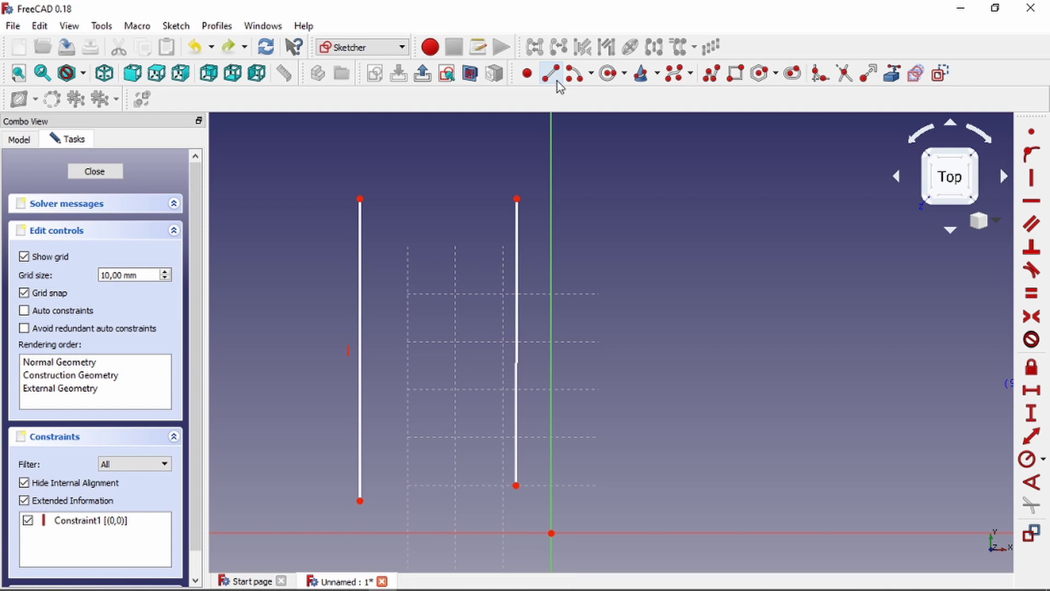
pyautogui.hotkey('ctrl', 'y')
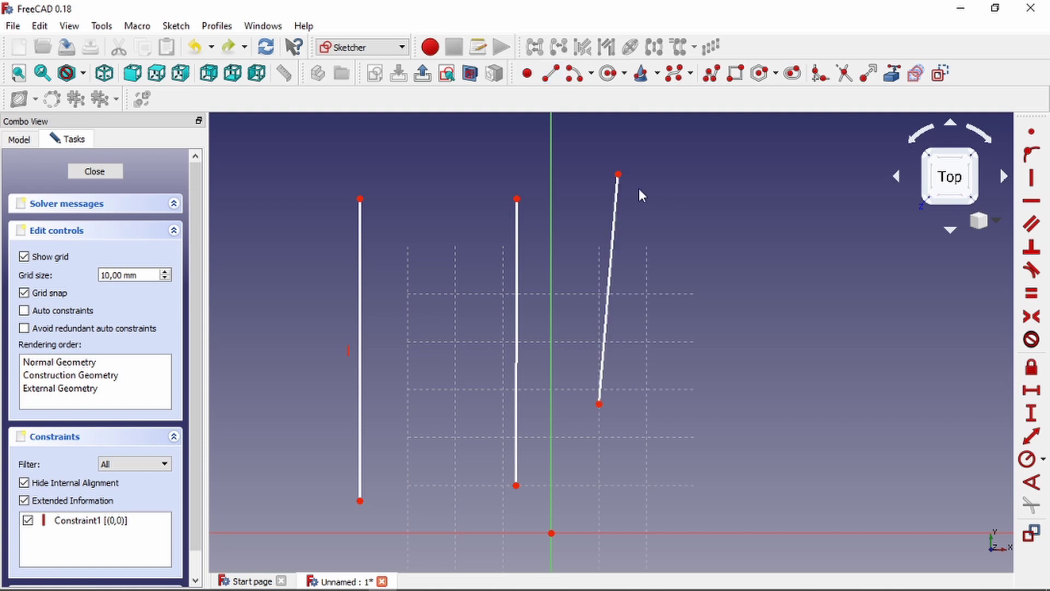
pyautogui.hotkey('ctrl', 'y')
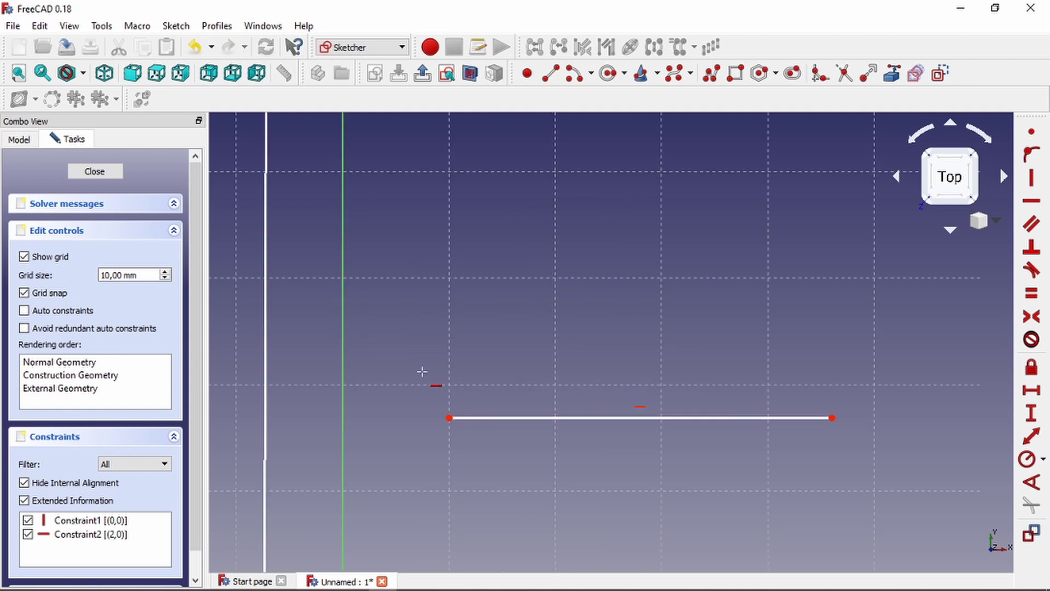
# Delete all the lines to clear the sketch
pyautogui.scroll(-3, 570, 281)
pyautogui.click(569, 308)
pyautogui.press('Delete')
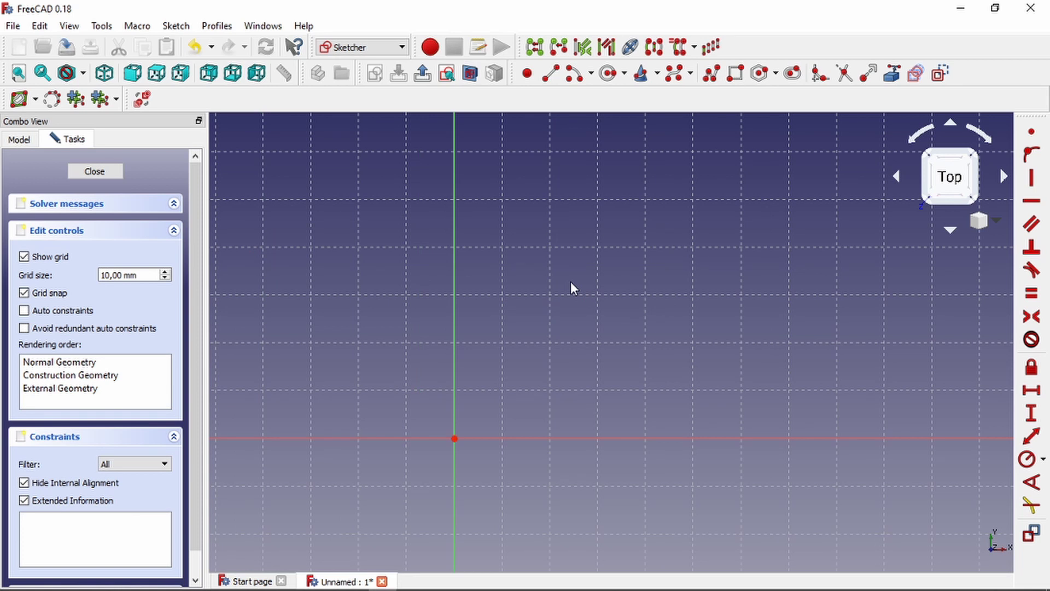
pyautogui.scroll(-2, 570, 281)
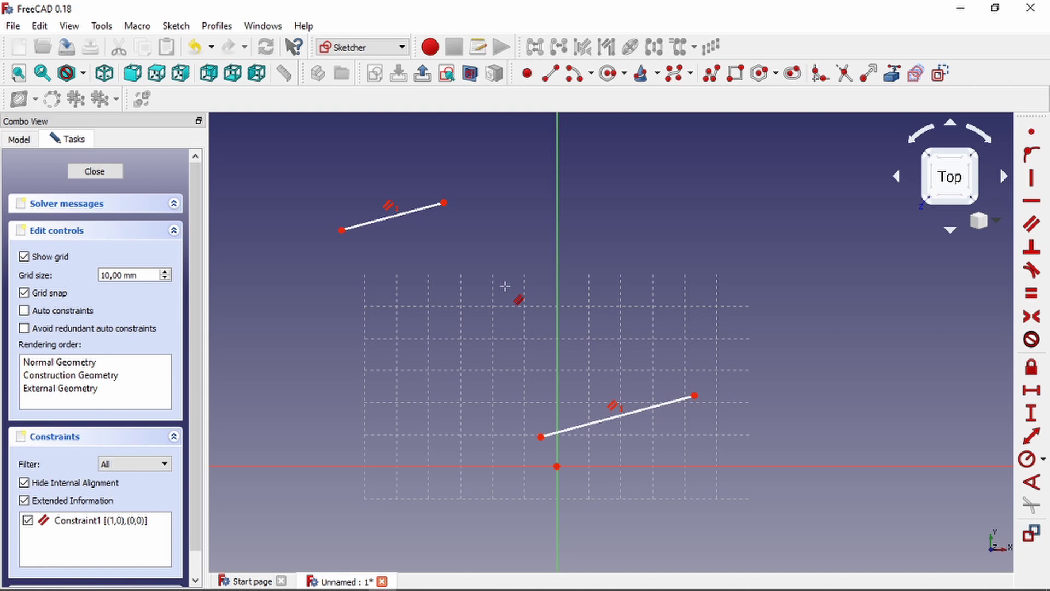
# Leave the Parallel constraint tool and move the lower parallel line's lower endpoint to about (33, 22)
pyautogui.press('Escape')
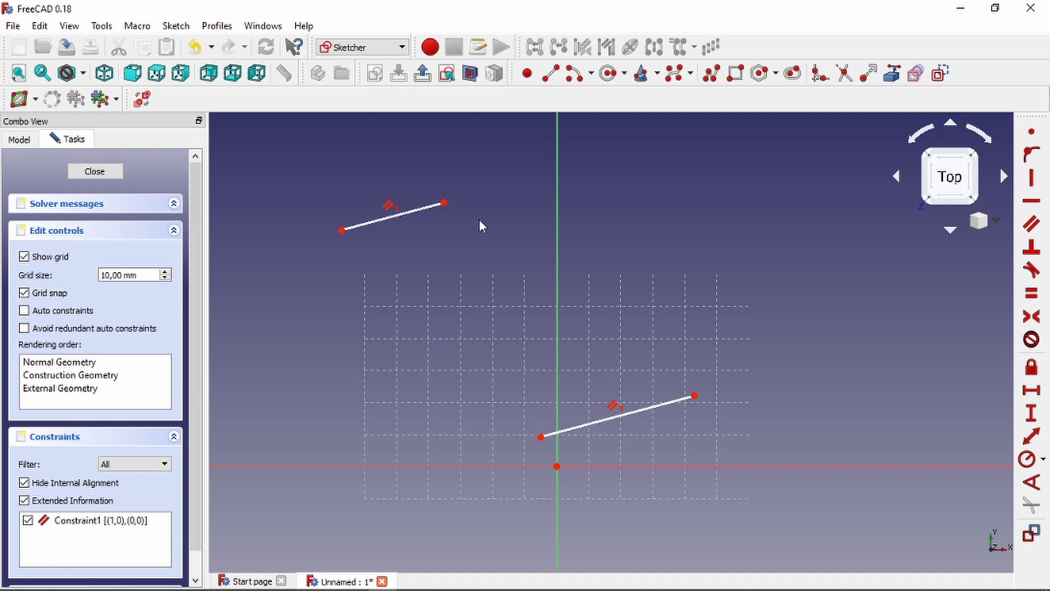
pyautogui.moveTo(694, 395); pyautogui.dragTo(663, 402)
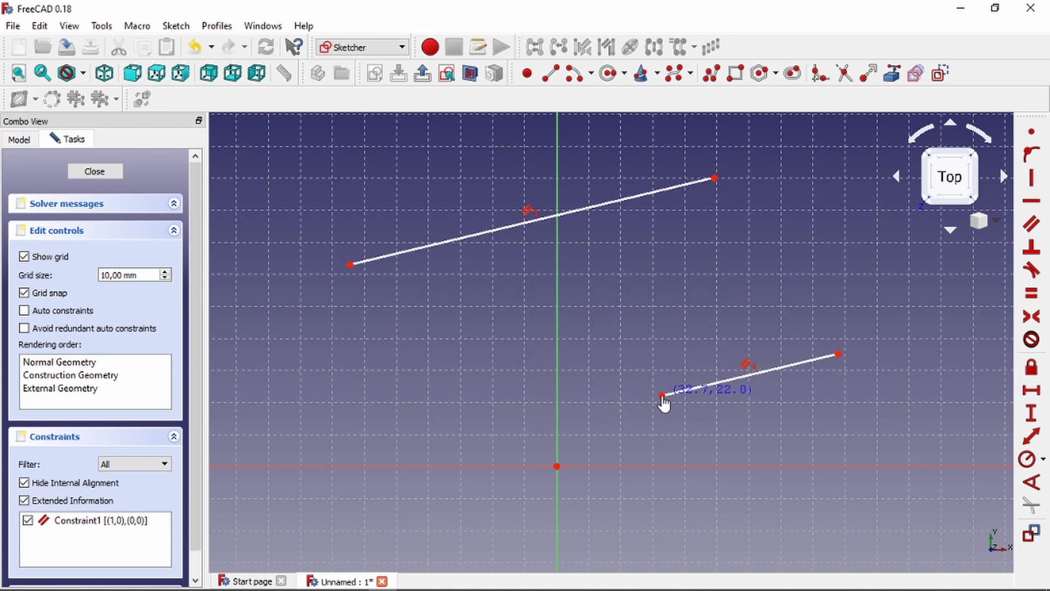
pyautogui.moveTo(664, 402); pyautogui.dragTo(667, 403)
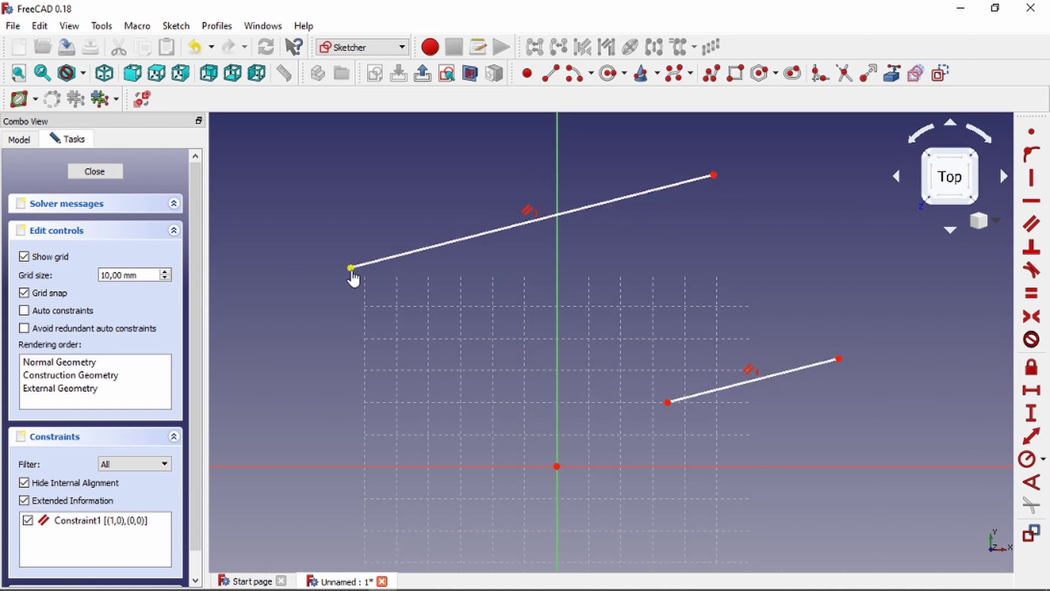
# Move the upper parallel line's lower endpoint to about (25, 60) and onward to steepen the pair, and undo both lines
pyautogui.moveTo(353, 275); pyautogui.dragTo(640, 275)
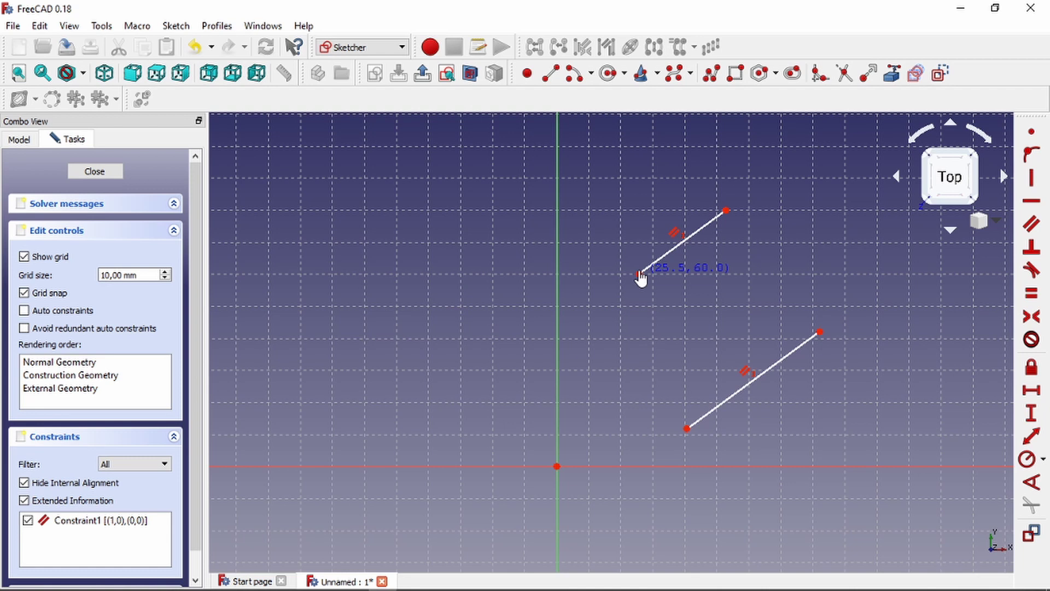
pyautogui.moveTo(640, 275); pyautogui.dragTo(793, 378)
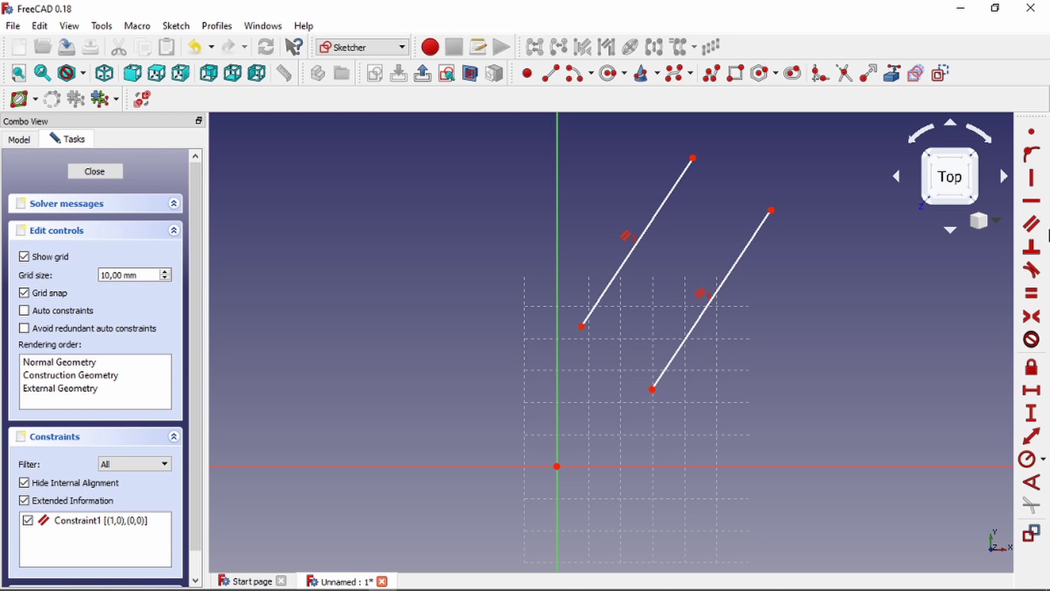
pyautogui.hotkey('ctrl', 'z')
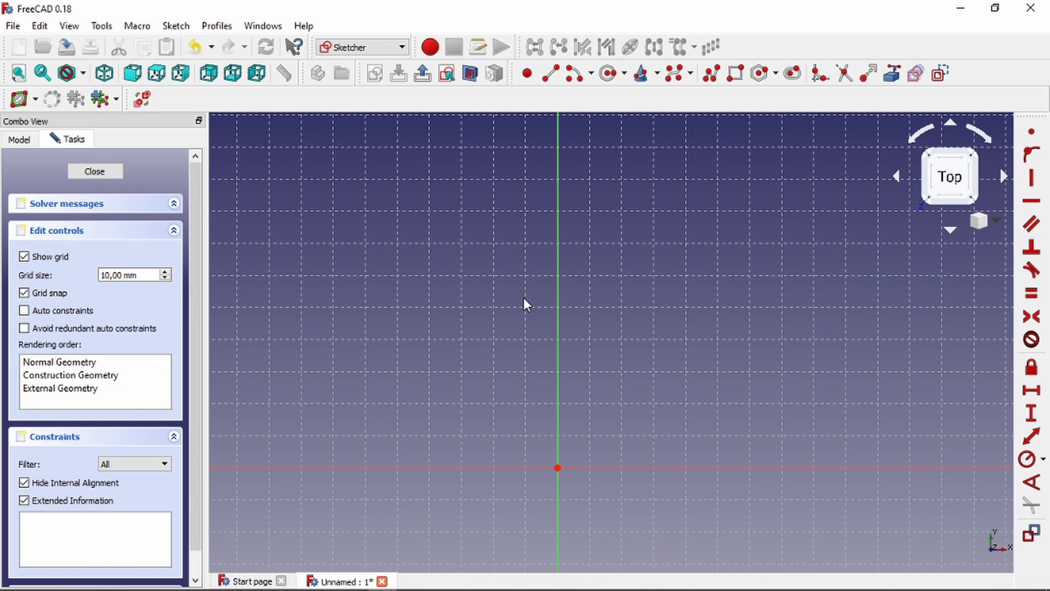
# Draw an upright line about 78 mm long left of the vertical axis and a sloping line about 53 mm long starting on that axis
pyautogui.click(438, 167)
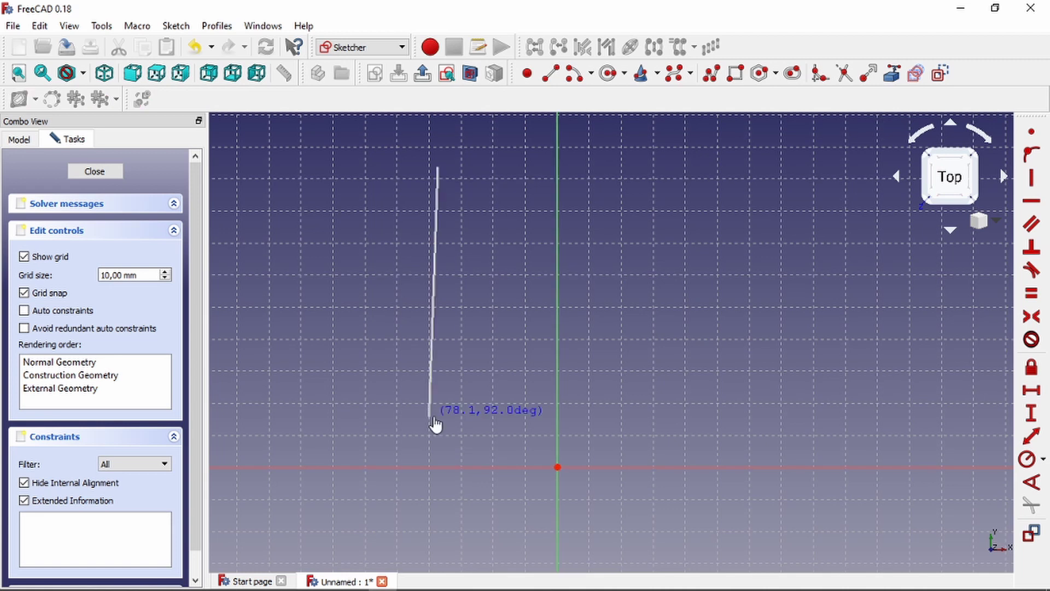
pyautogui.click(430, 416)
pyautogui.click(557, 264)
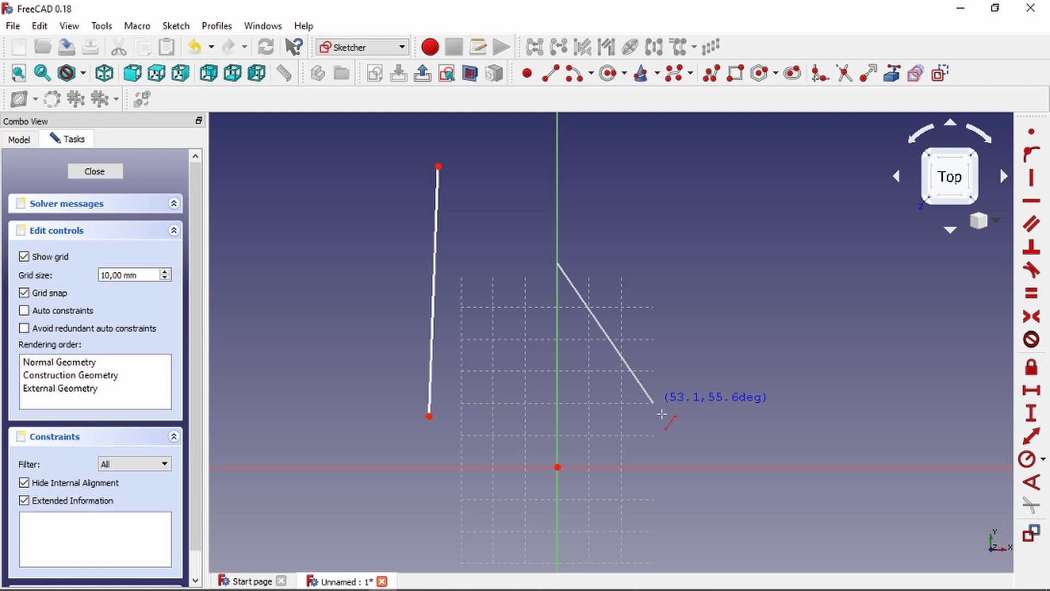
pyautogui.click(662, 414)
# Make the sloping line and the upright line perpendicular and leave the constraint tool
pyautogui.press('n')
pyautogui.click(607, 337)
pyautogui.click(439, 276)
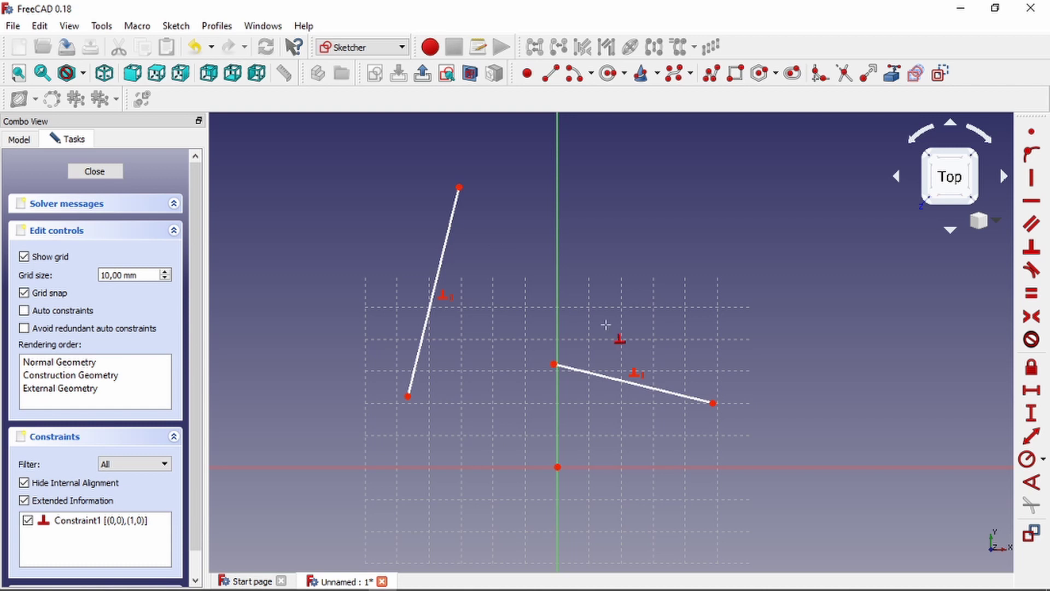
pyautogui.press('Escape')
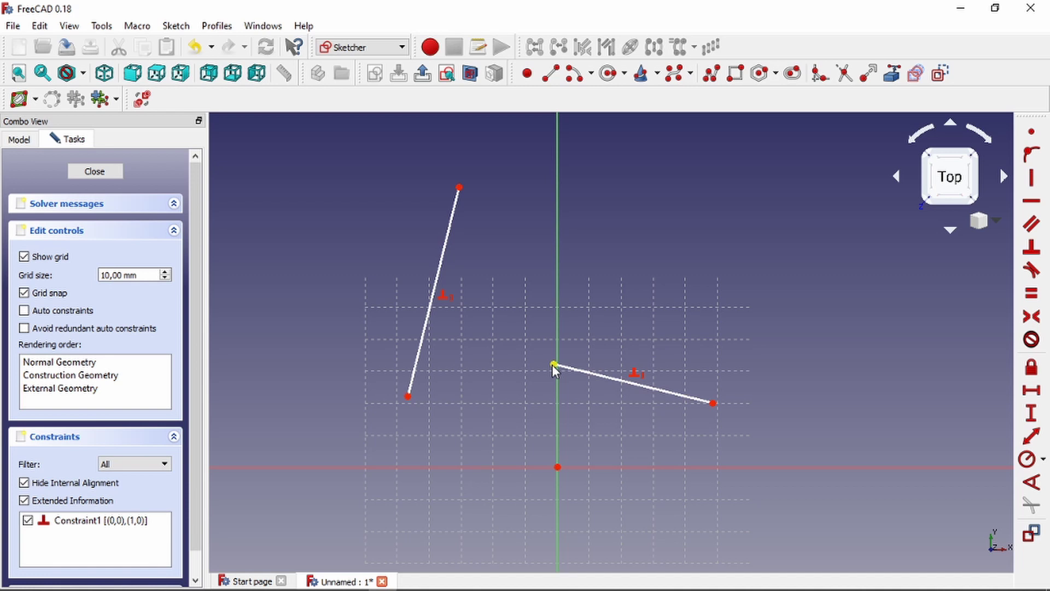
# Reposition the perpendicular lines' endpoints so the upright line ends on the other one, and delete the perpendicular constraint
pyautogui.moveTo(553, 364); pyautogui.dragTo(710, 399)
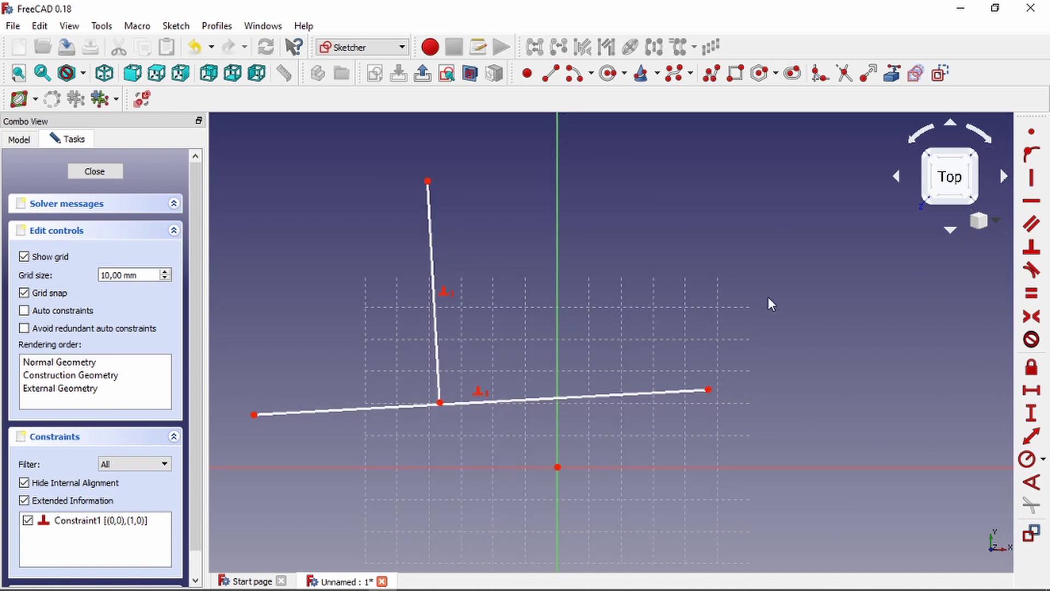
pyautogui.scroll(4, 582, 330)
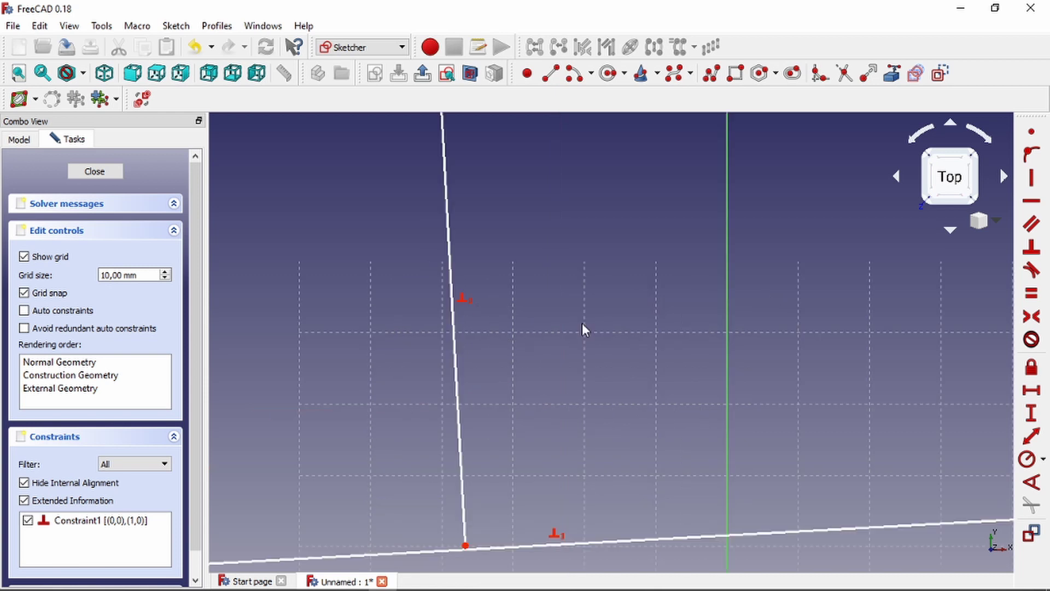
pyautogui.click(463, 299)
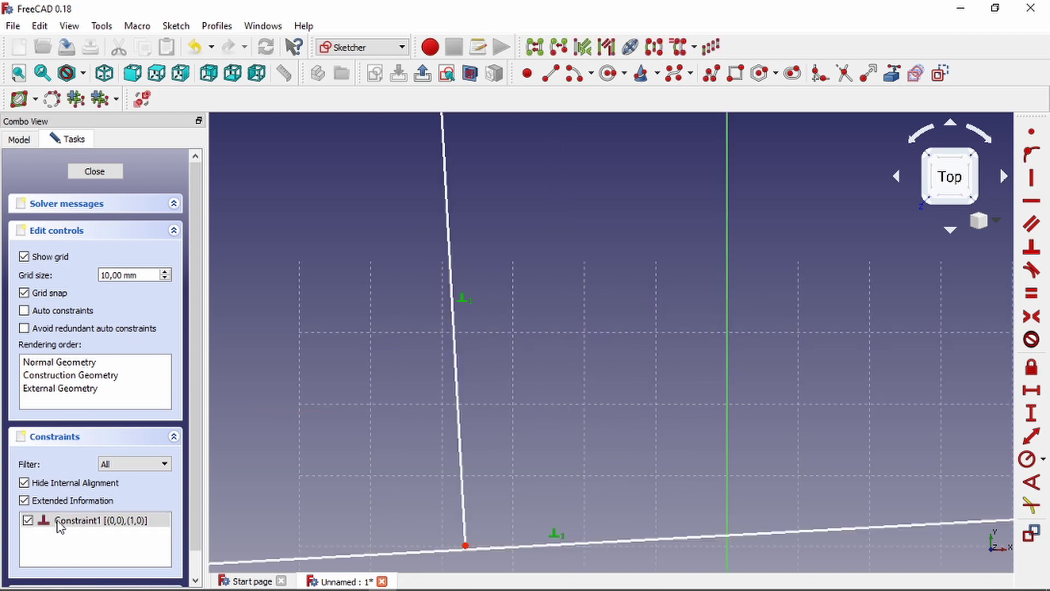
pyautogui.press('Delete')
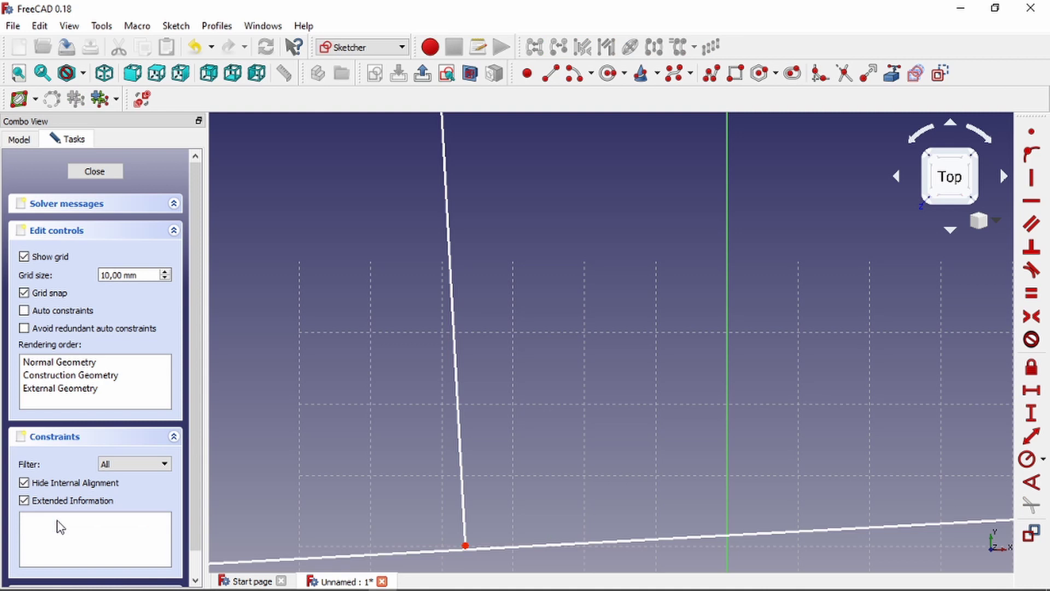
# Delete the two selected unconstrained lines
pyautogui.scroll(-4, 350, 503)
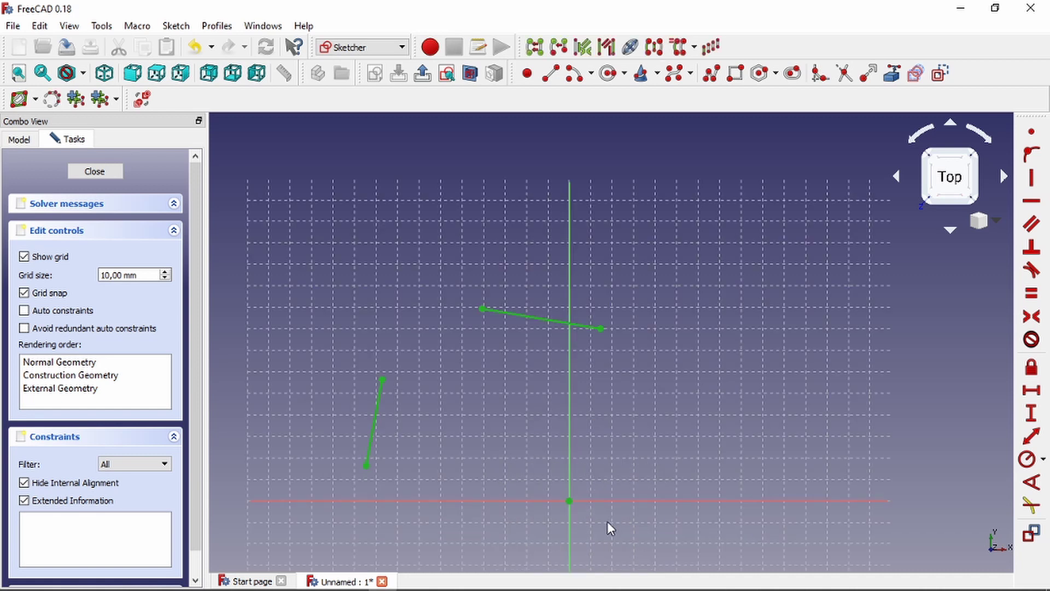
pyautogui.press('Delete')
pyautogui.scroll(-2, 569, 415)
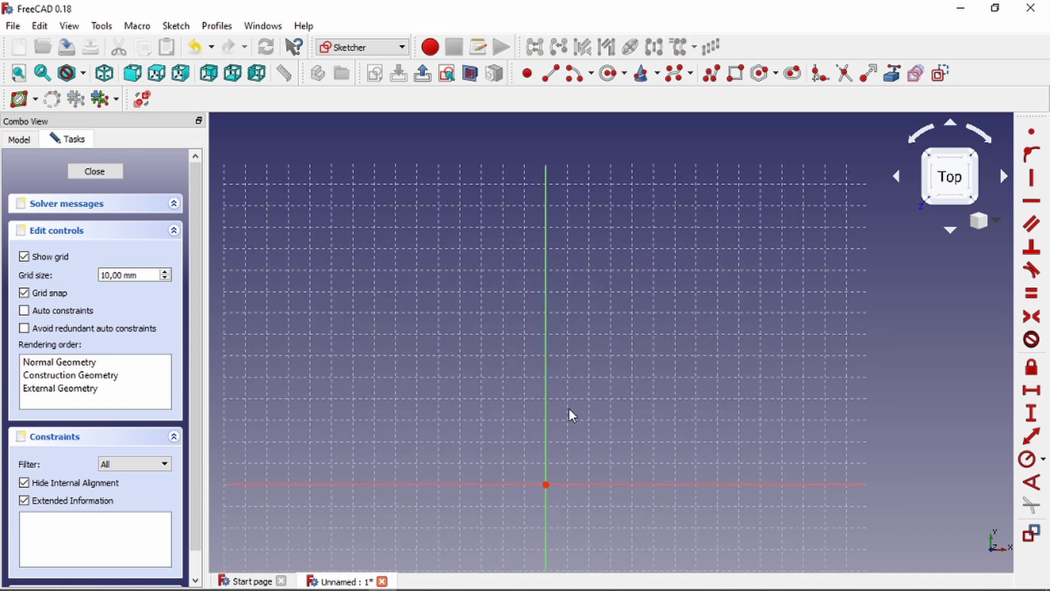
# Draw a large center-and-end-points arc of about 78 mm radius, centred near the vertical axis above the origin and passing below the horizontal axis
pyautogui.scroll(2, 564, 356)
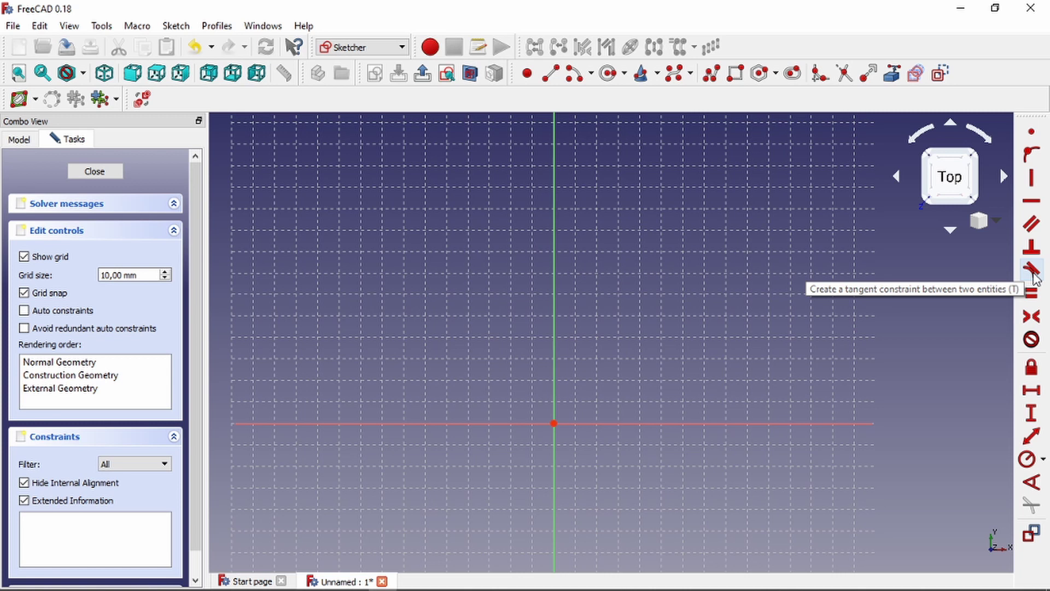
pyautogui.scroll(-2, 580, 166)
pyautogui.scroll(2, 589, 122)
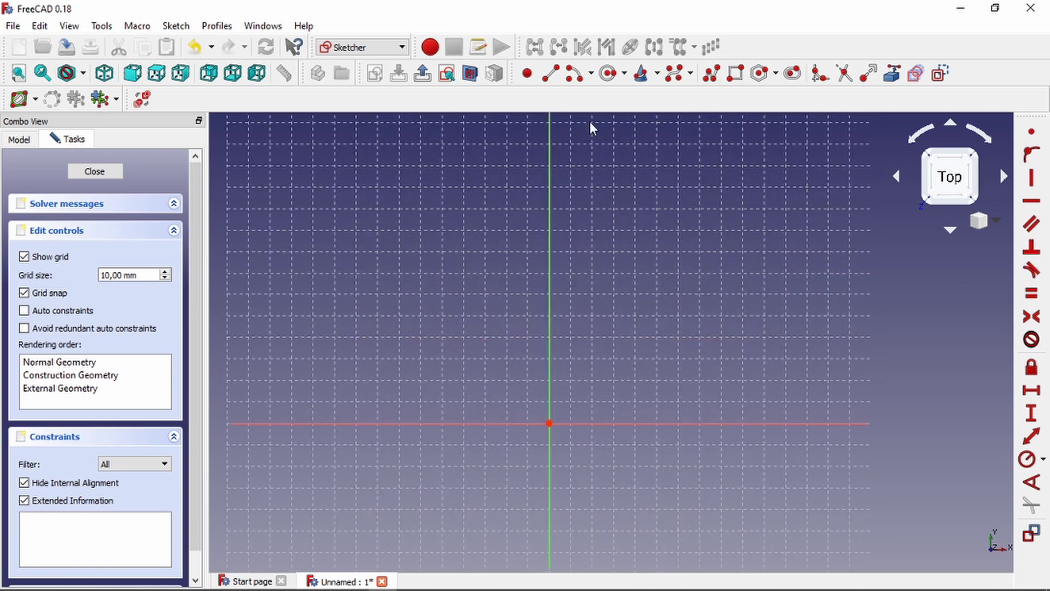
pyautogui.click(591, 73)
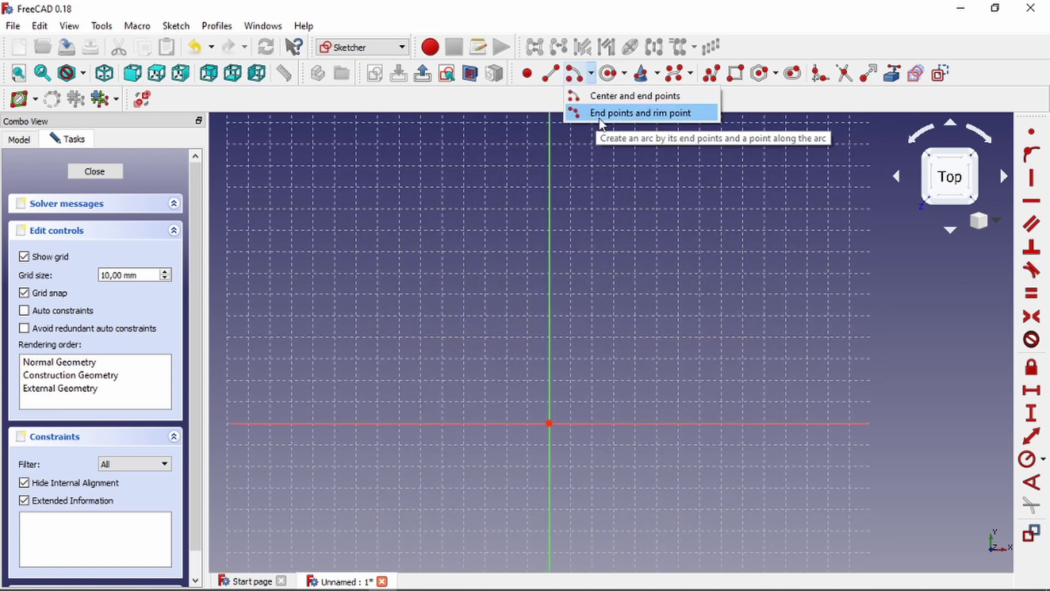
pyautogui.click(601, 97)
pyautogui.click(547, 328)
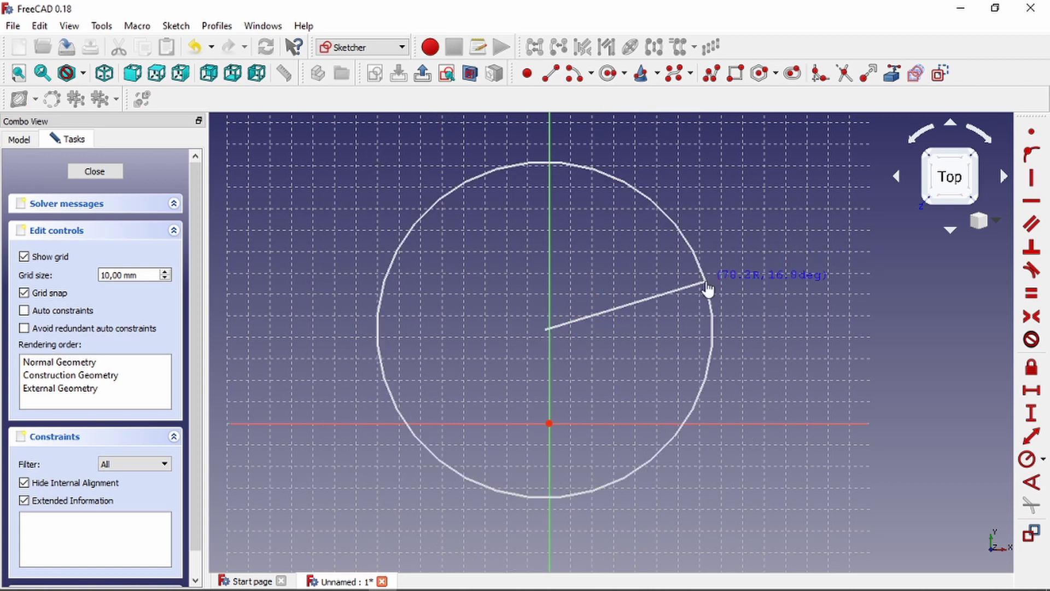
pyautogui.click(708, 286)
pyautogui.click(405, 239)
pyautogui.scroll(-2, 780, 384)
pyautogui.scroll(2, 773, 501)
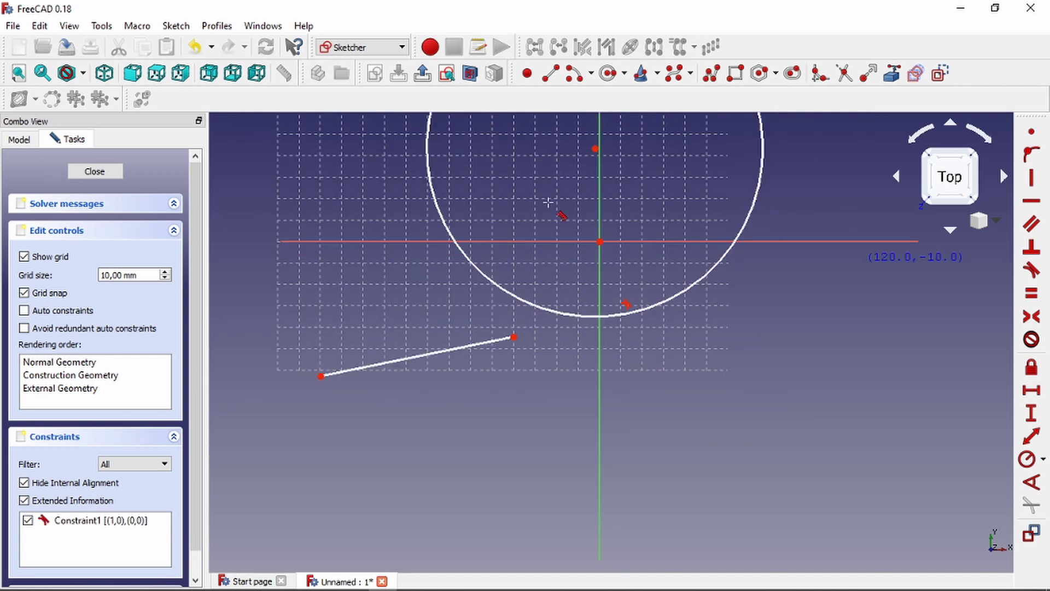
# Leave the Tangent constraint tool and stretch the tangent line's upper endpoint past the arc to about (130, -10)
pyautogui.rightClick(515, 337)
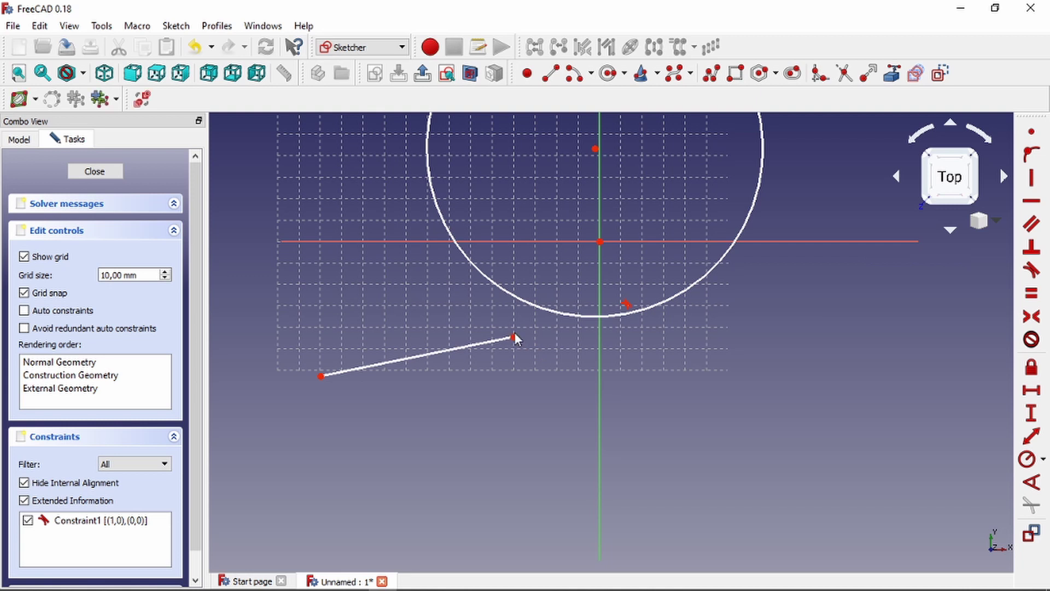
pyautogui.moveTo(513, 335); pyautogui.dragTo(878, 267)
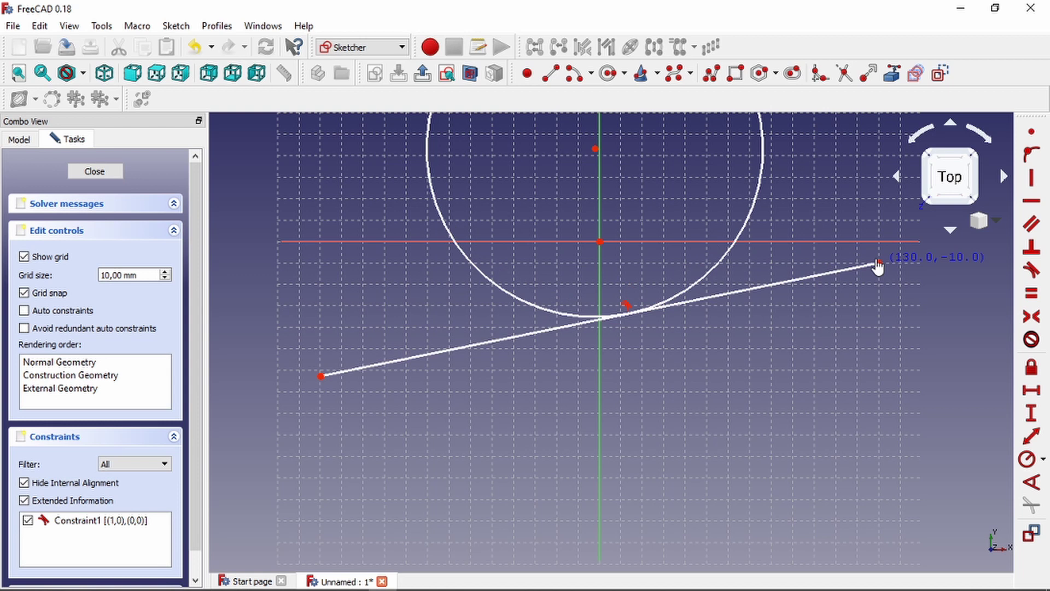
pyautogui.moveTo(878, 267); pyautogui.dragTo(858, 276)
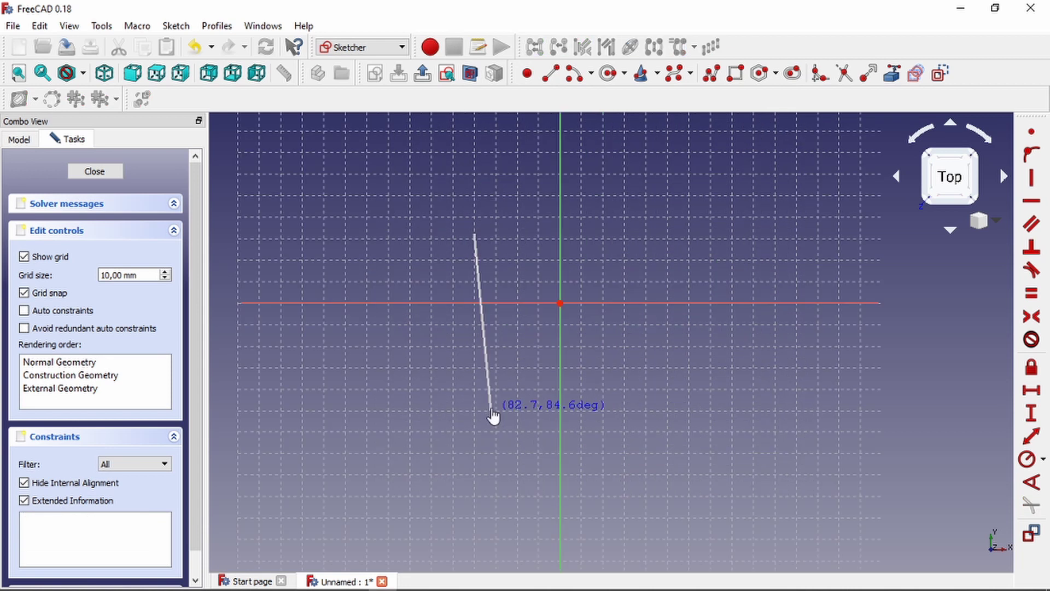
# Draw an open three-segment polyline around the origin with a horizontal base and two upright sides of about 83 mm and 84 mm
pyautogui.click(492, 410)
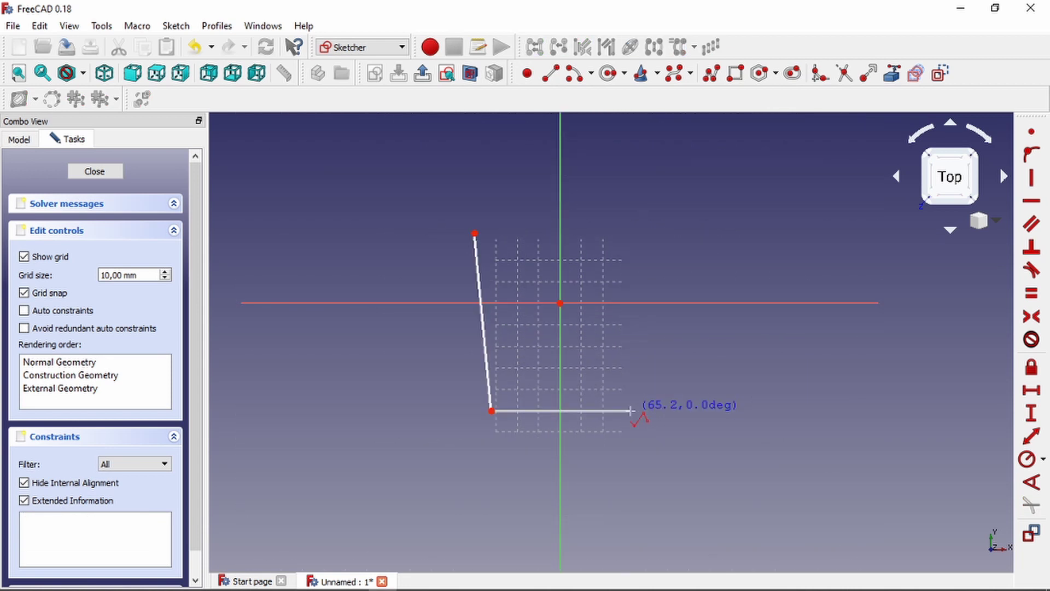
pyautogui.click(624, 410)
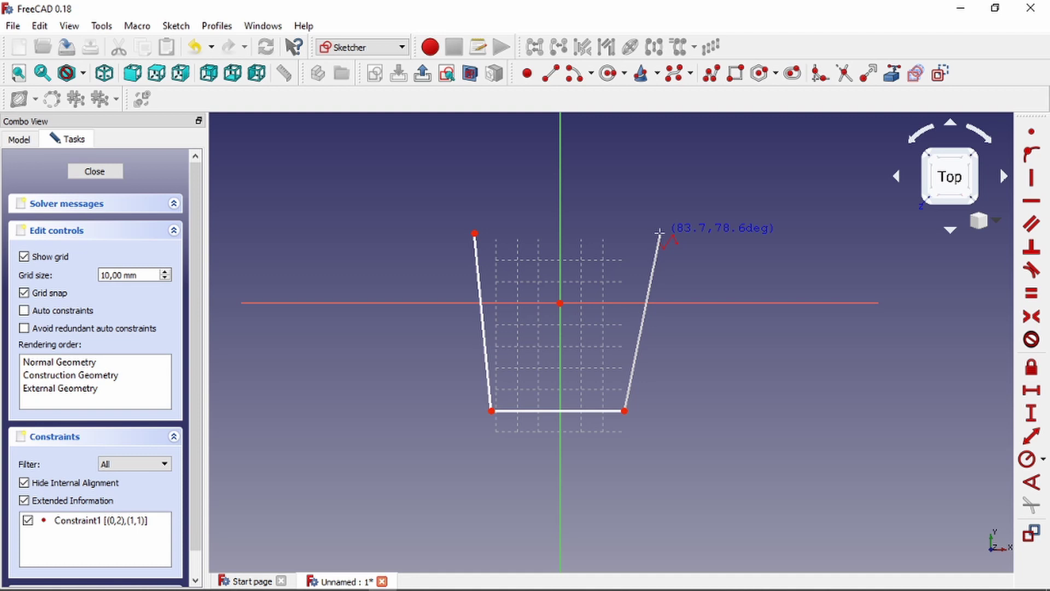
pyautogui.click(659, 232)
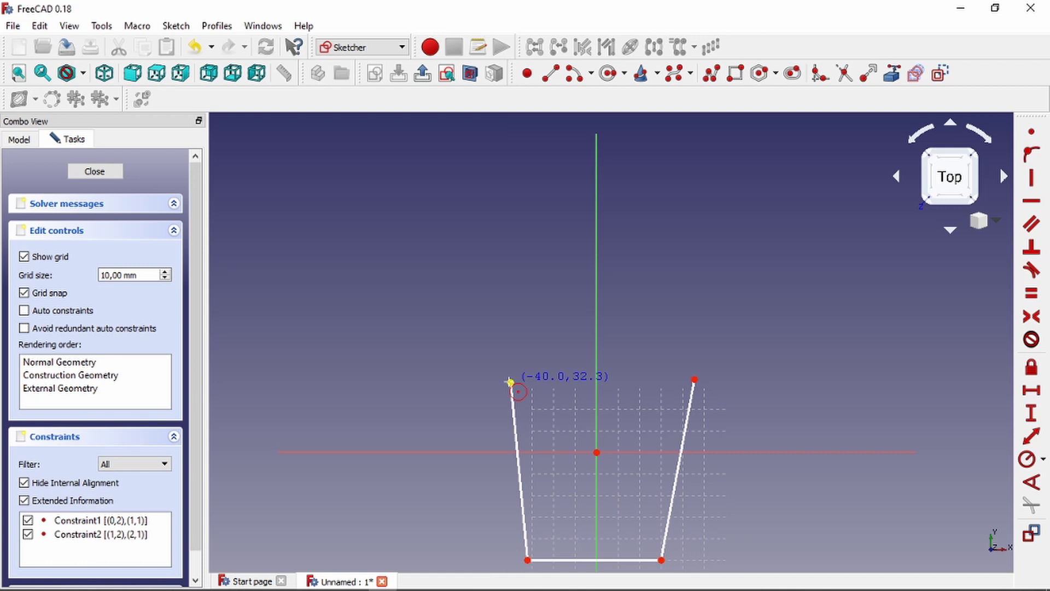
# Draw a circle centred at about (4, 30) with its rim passing through the upper endpoint of the polyline's right side
pyautogui.click(510, 382)
pyautogui.scroll(2, 584, 376)
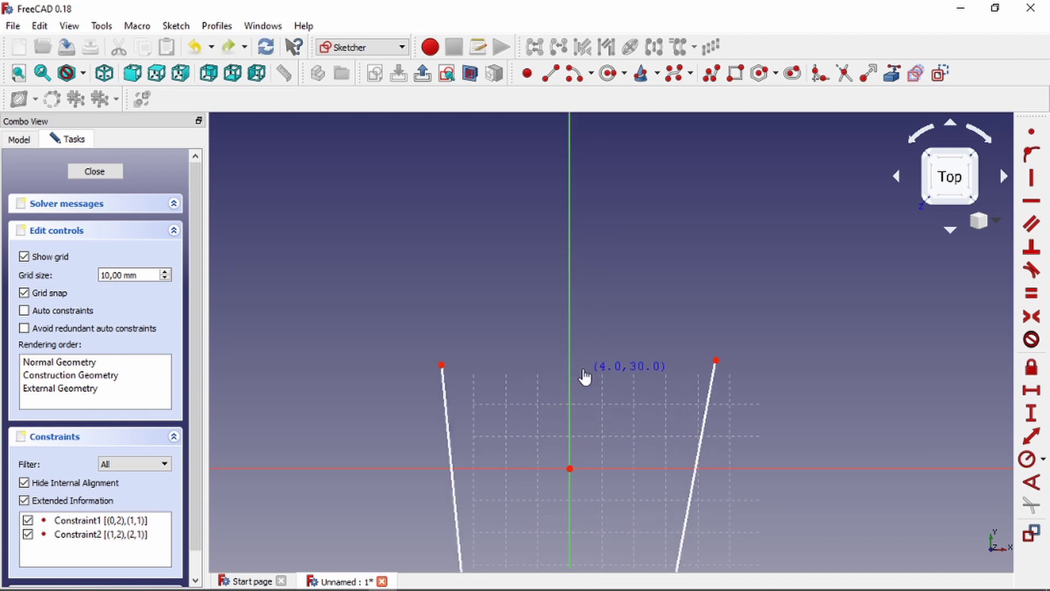
pyautogui.click(583, 372)
pyautogui.click(715, 361)
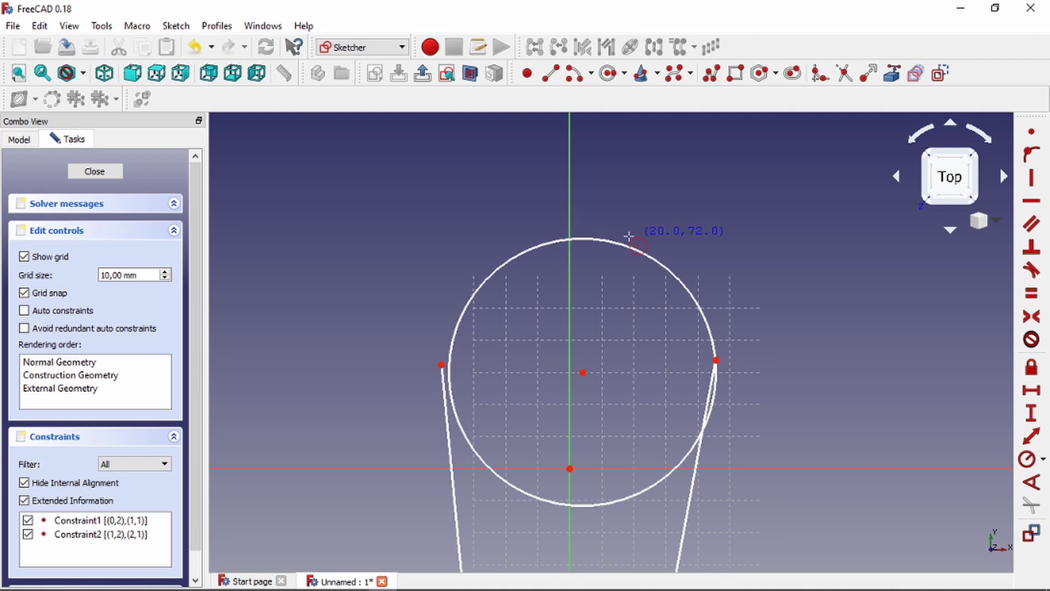
pyautogui.press('Escape')
# Constrain the upper endpoint of the polyline's left side onto the circle with a point-on-object constraint
pyautogui.scroll(2, 500, 457)
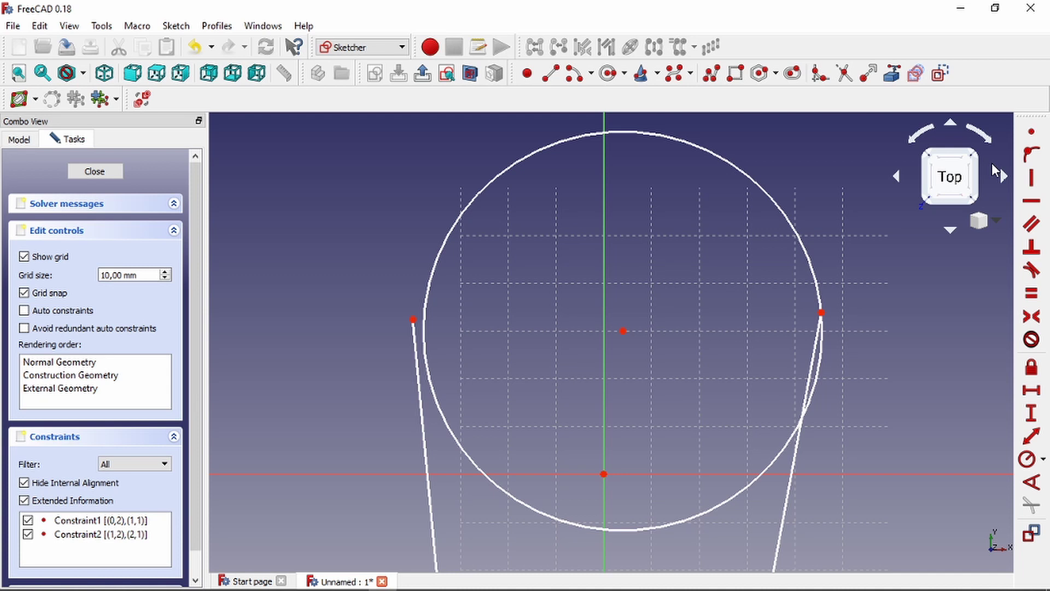
pyautogui.press('t')
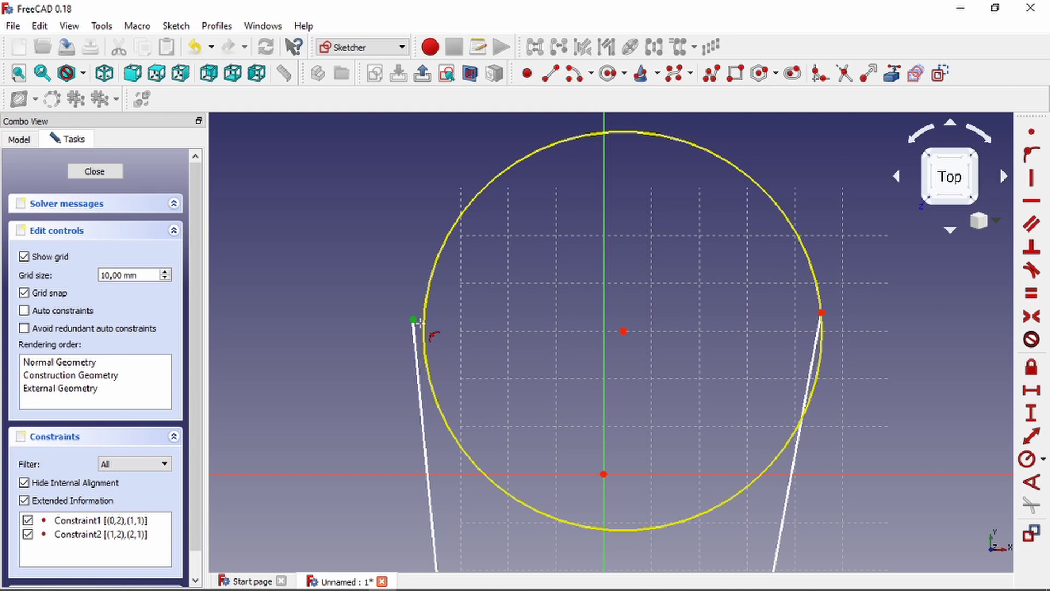
pyautogui.click(415, 321)
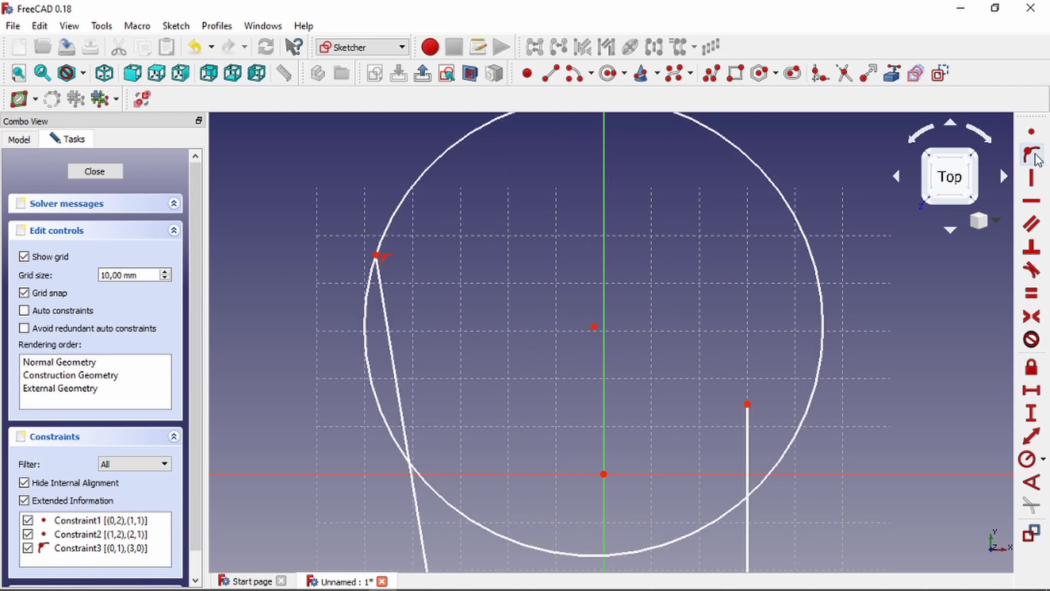
# Constrain the upper endpoint of the polyline's right side onto the circle with a point-on-object constraint
pyautogui.click(1032, 155)
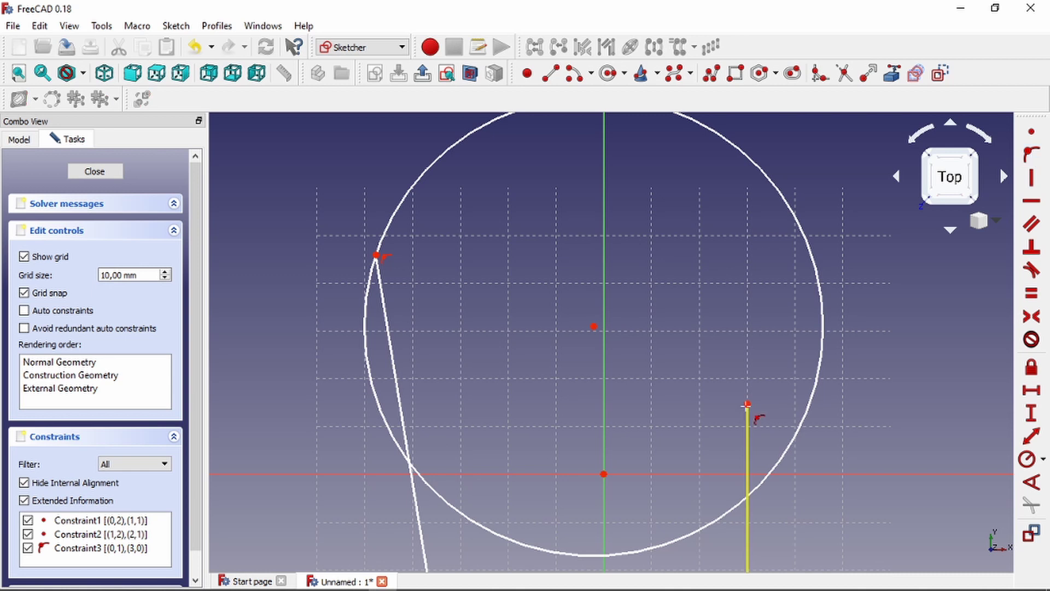
pyautogui.click(1032, 155)
pyautogui.click(814, 401)
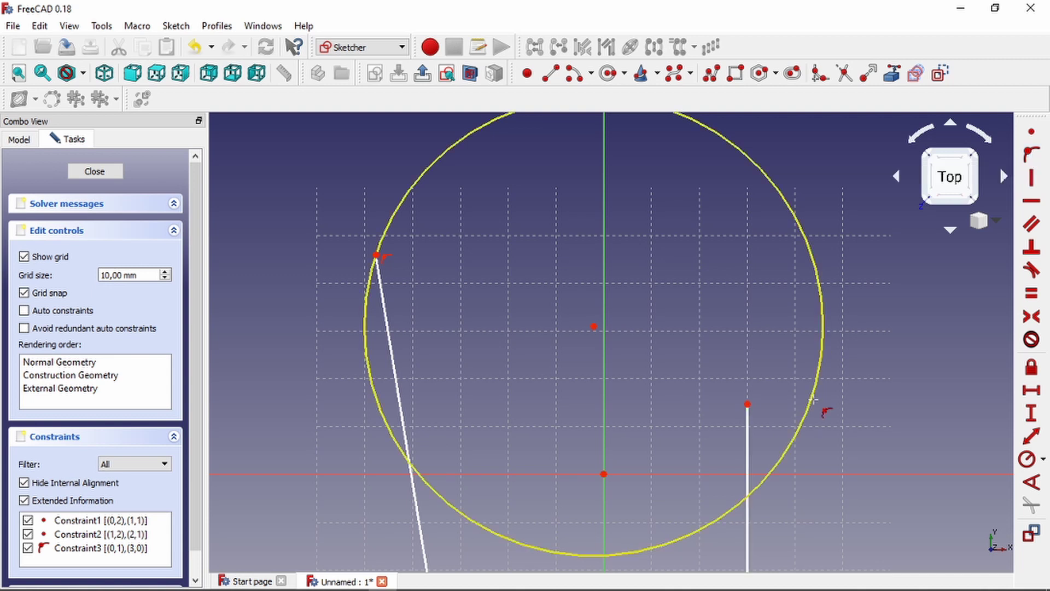
pyautogui.click(748, 404)
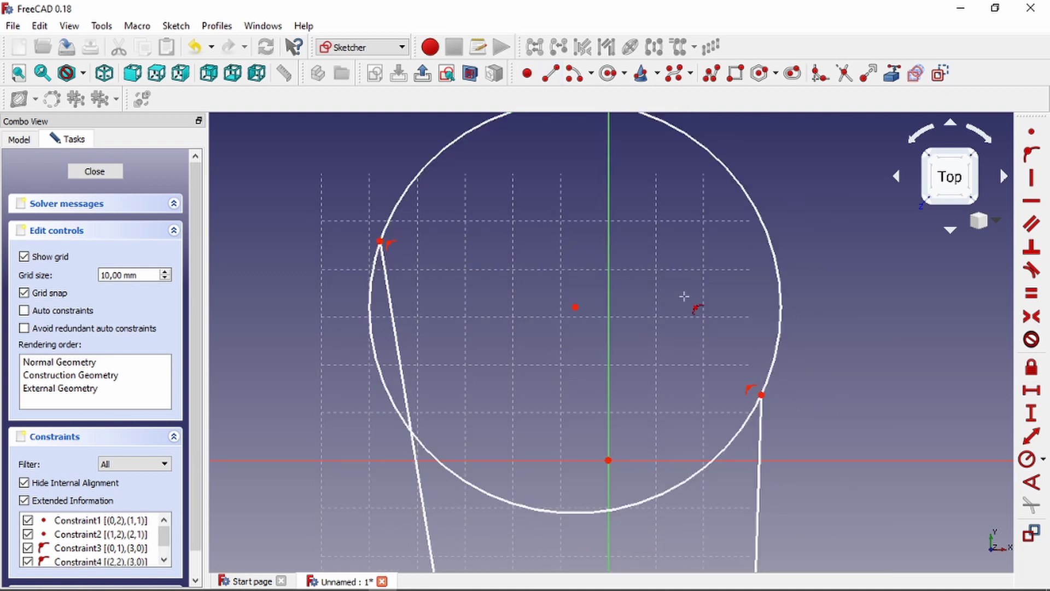
# Leave the constraint tool, move the right side's upper endpoint to about (60, 33) and shift the left side's upper endpoint slightly inward
pyautogui.press('Escape')
pyautogui.moveTo(762, 394); pyautogui.dragTo(903, 305)
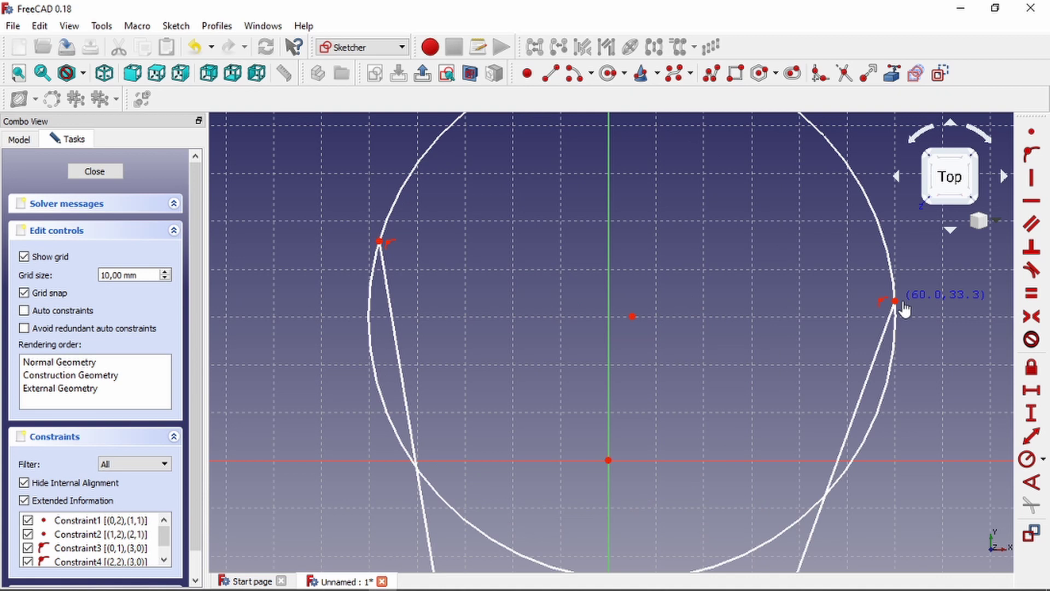
pyautogui.moveTo(380, 241)
pyautogui.mouseDown()
pyautogui.moveTo(404, 276)
pyautogui.moveTo(414, 223)
pyautogui.mouseUp()
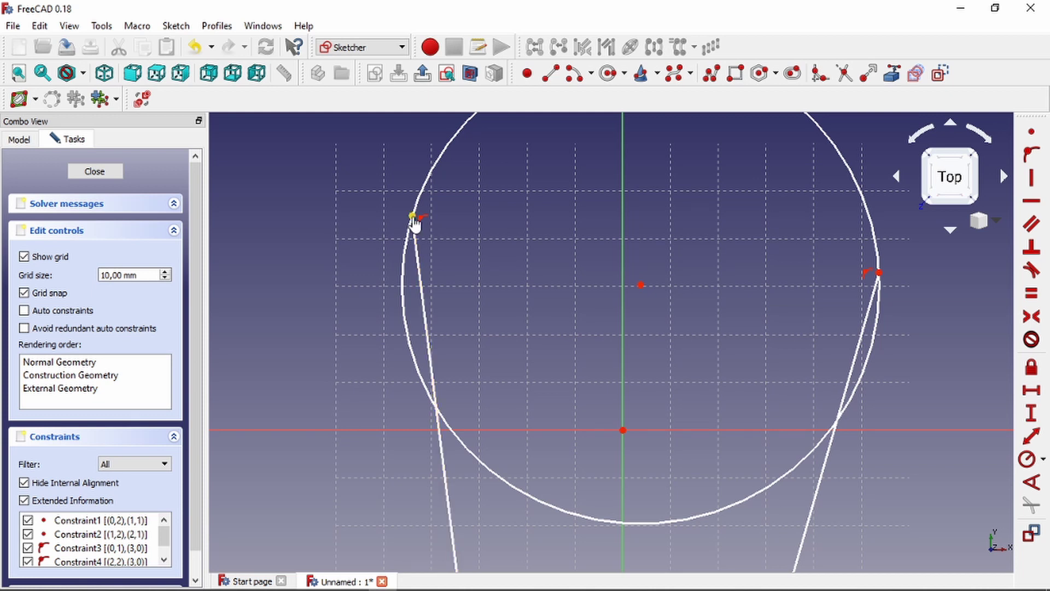
pyautogui.moveTo(415, 224); pyautogui.dragTo(424, 221)
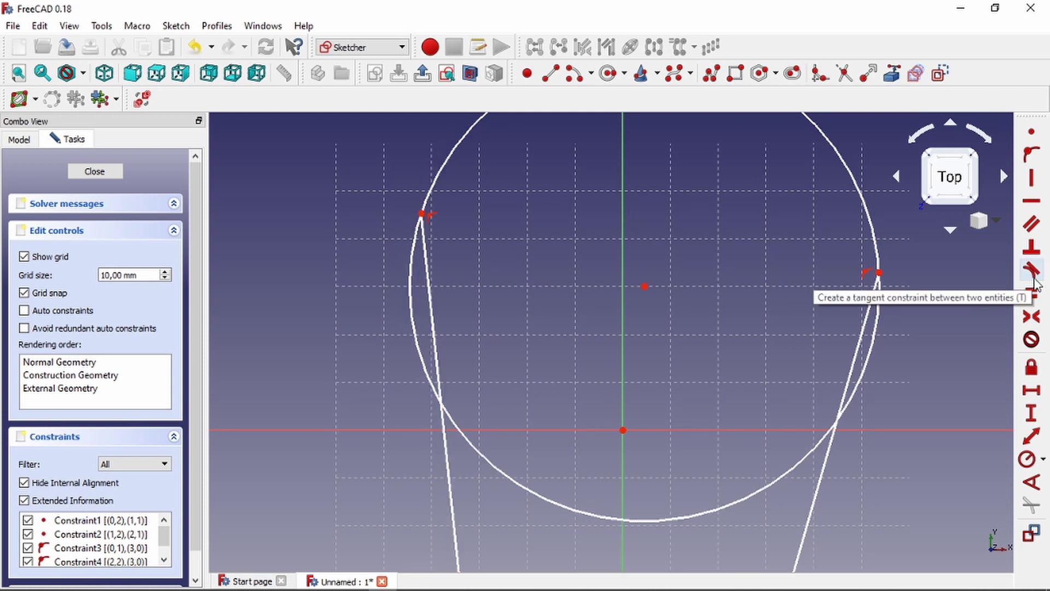
# Make the polyline's left side tangent to the circle and leave the Tangent constraint tool
pyautogui.click(1033, 278)
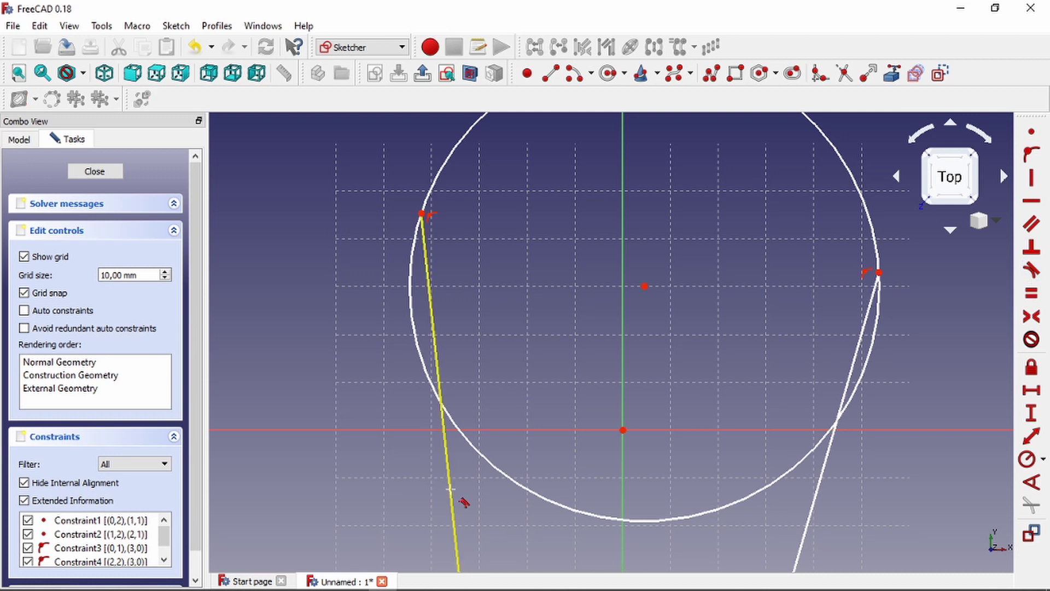
pyautogui.click(450, 488)
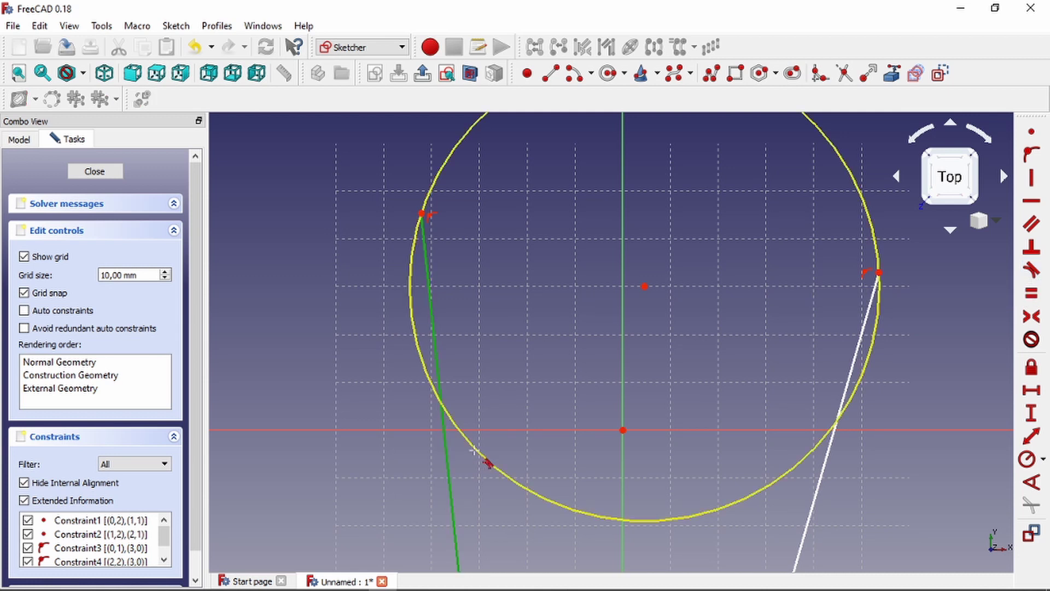
pyautogui.click(473, 451)
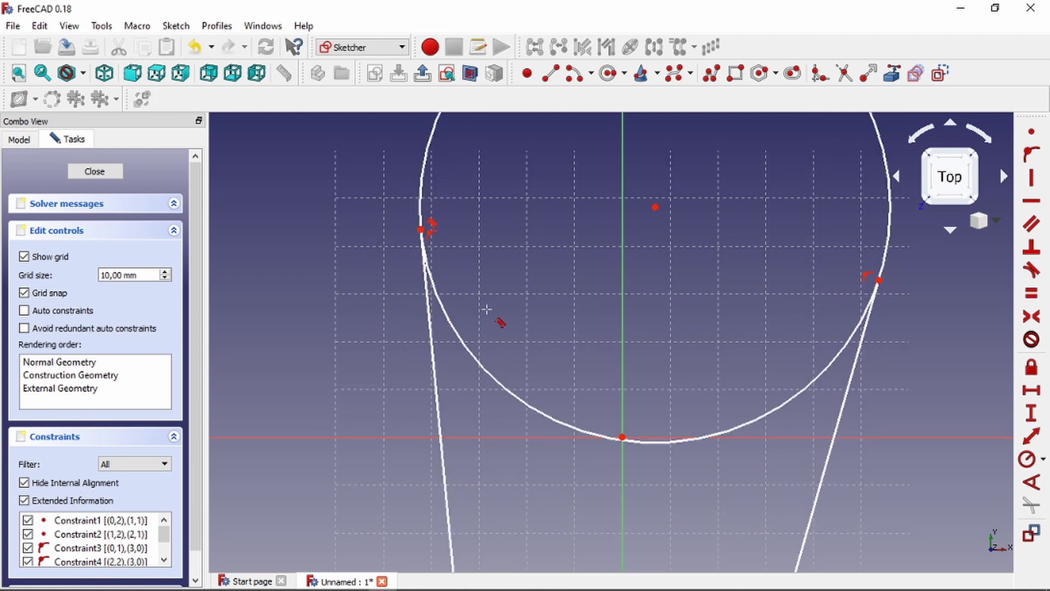
pyautogui.press('Escape')
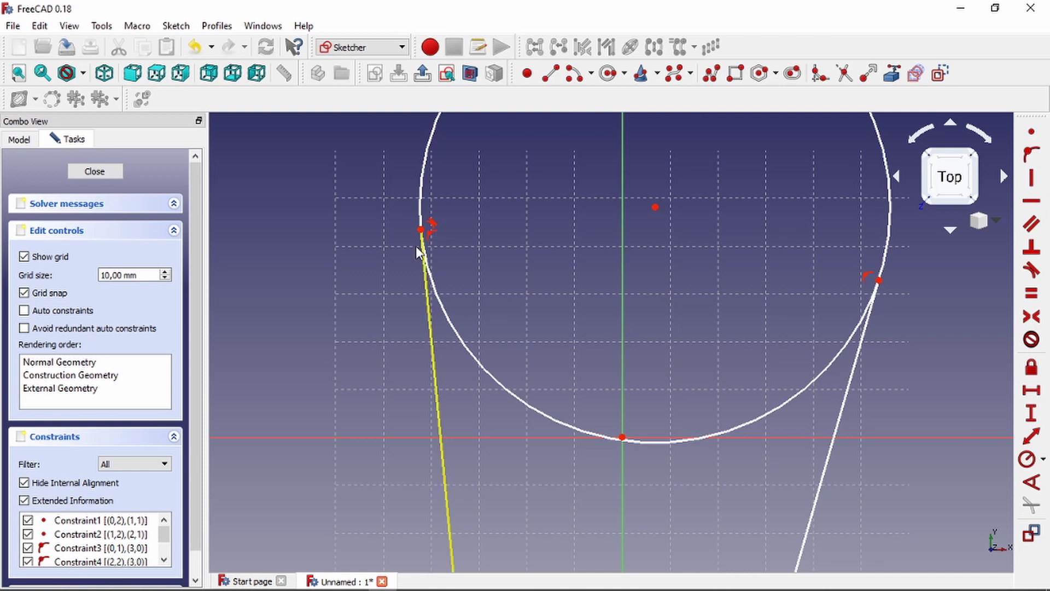
# Reposition the left side's upper endpoint lower and farther outward to test how the tangent circle follows
pyautogui.moveTo(417, 252); pyautogui.dragTo(706, 259)
pyautogui.scroll(-2, 757, 294)
pyautogui.scroll(3, 757, 294)
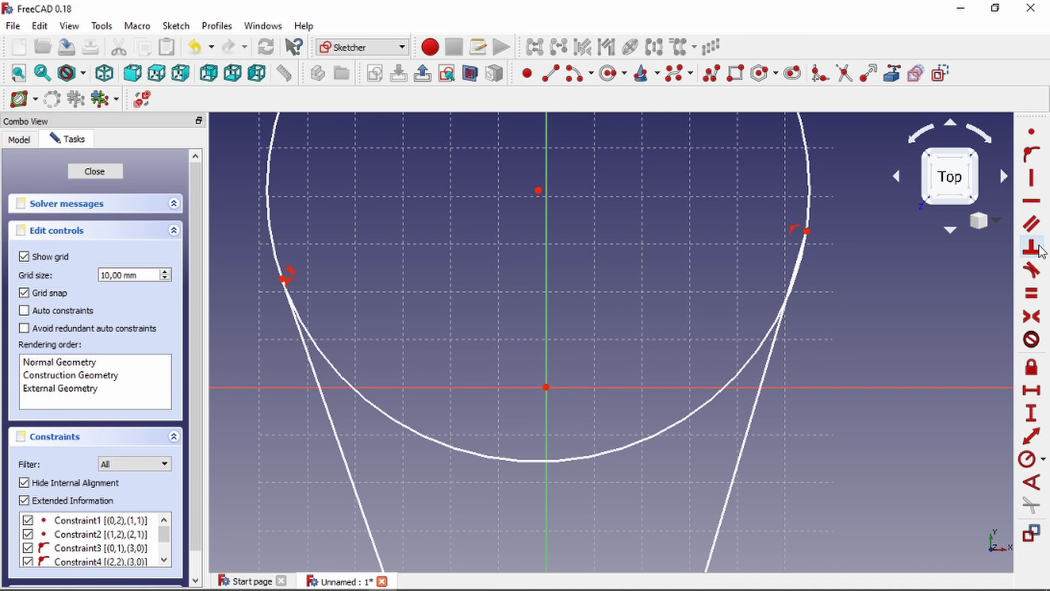
# Make the polyline's right side tangent to the circle
pyautogui.click(1039, 249)
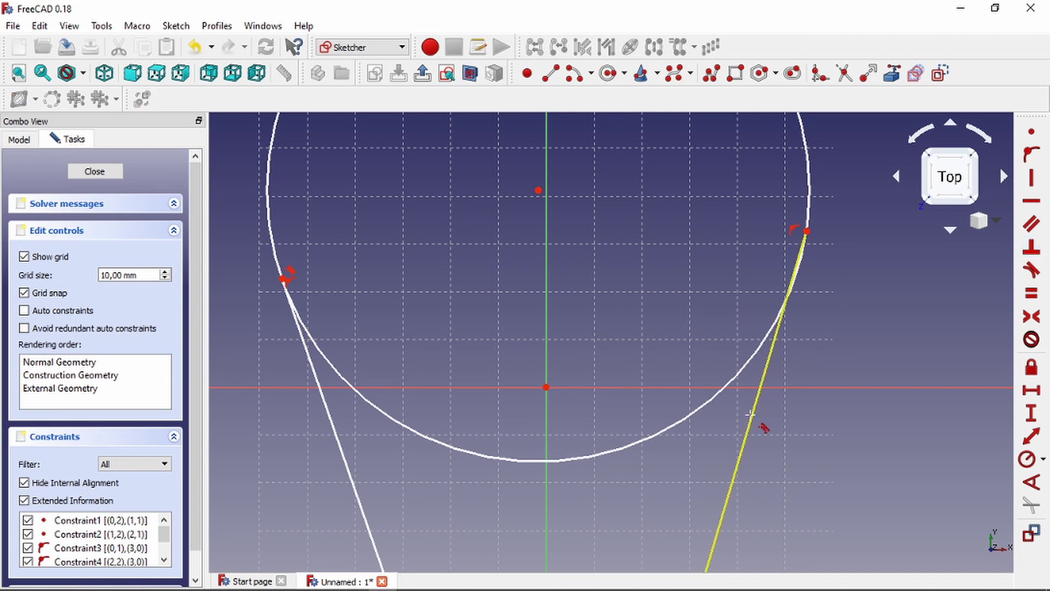
pyautogui.click(750, 414)
pyautogui.click(753, 370)
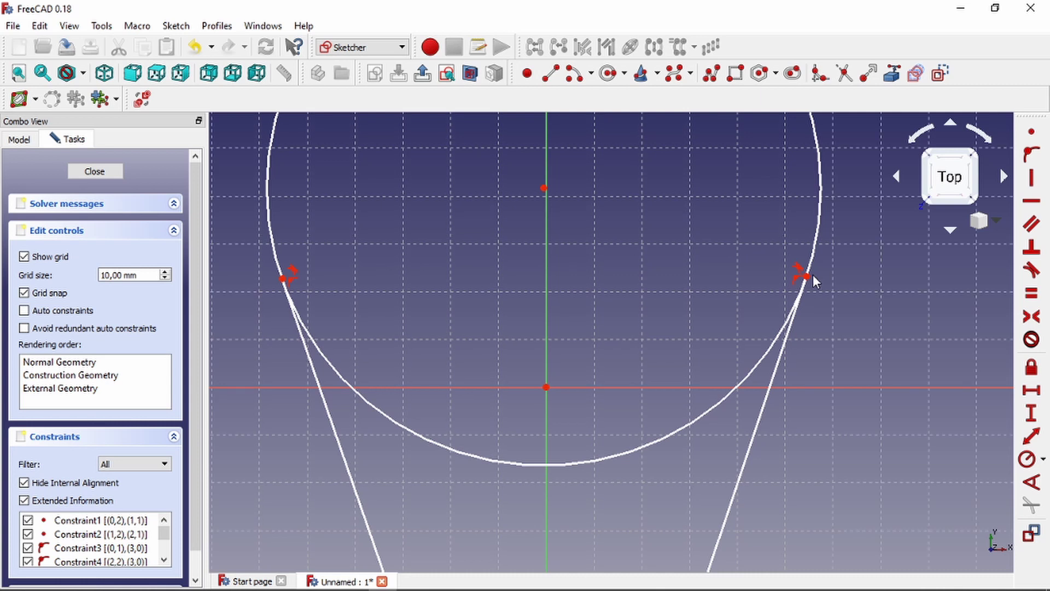
# Move the right side's tangent endpoint down to the horizontal axis and back up above it to test both tangencies
pyautogui.moveTo(812, 274); pyautogui.dragTo(760, 393)
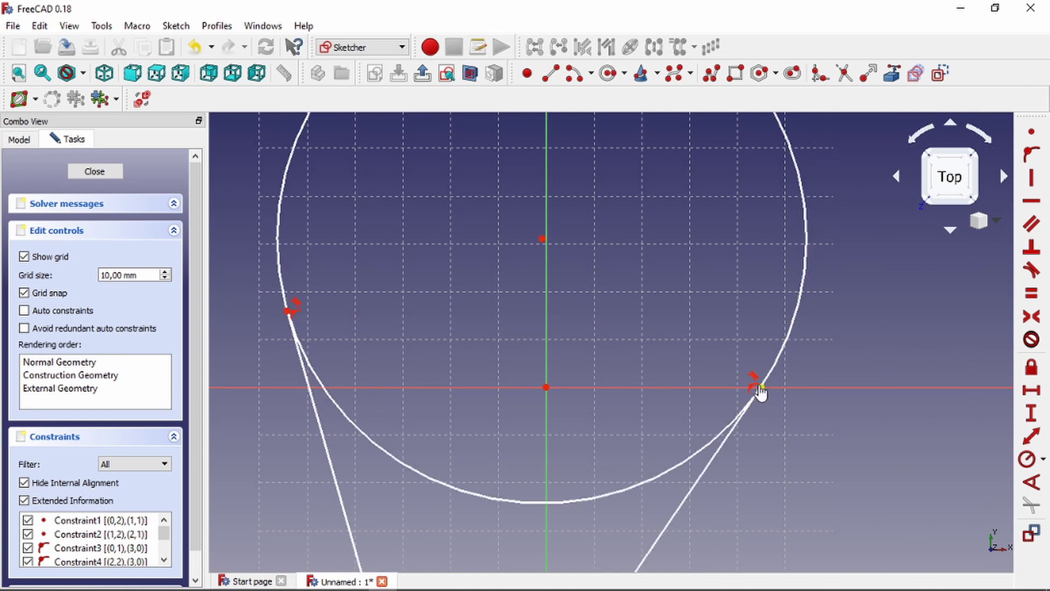
pyautogui.moveTo(760, 392); pyautogui.dragTo(809, 365)
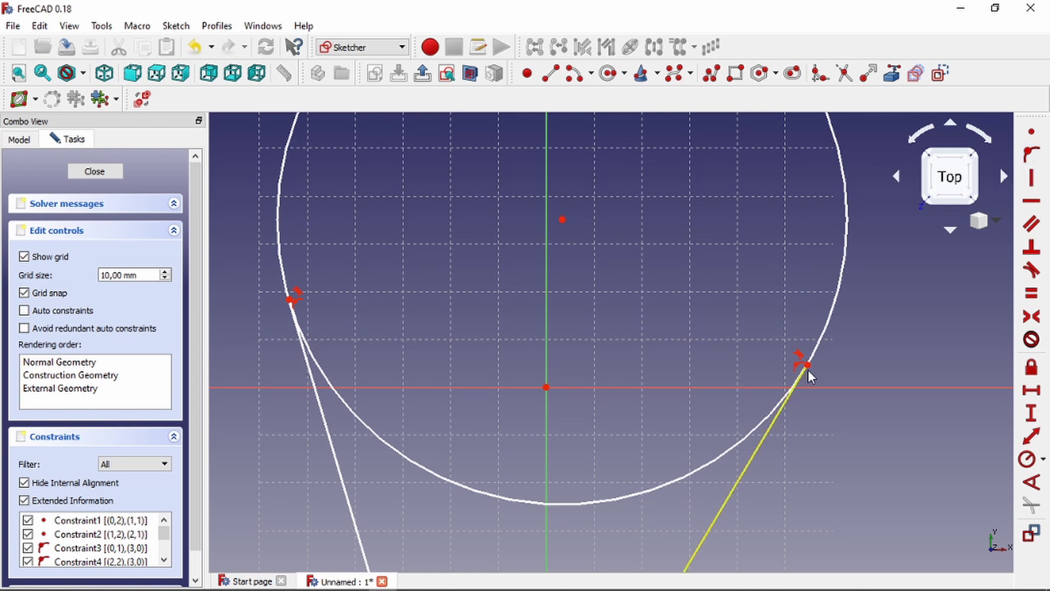
pyautogui.moveTo(808, 370); pyautogui.dragTo(817, 340)
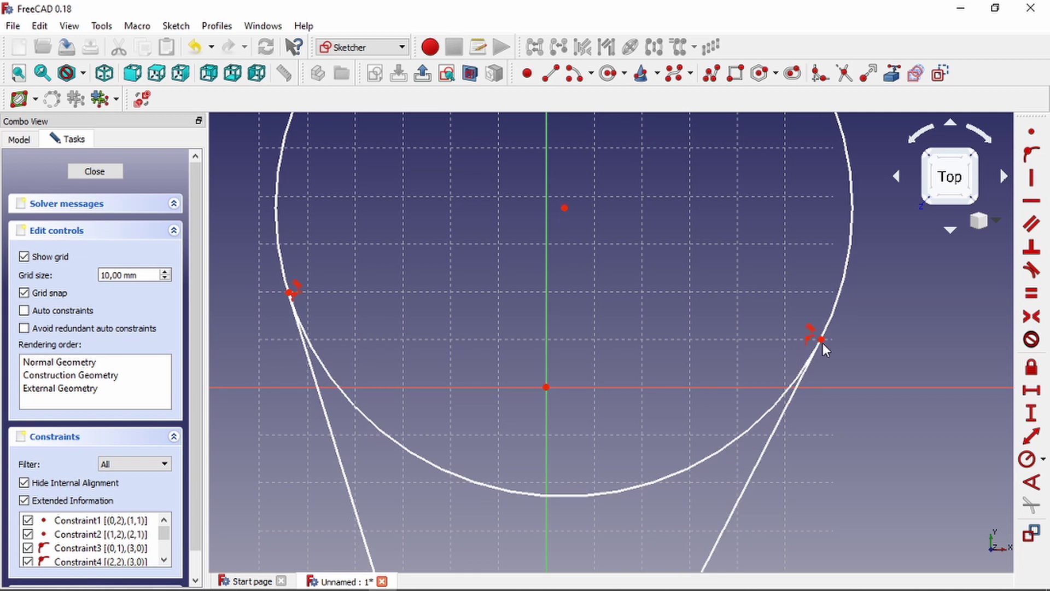
pyautogui.moveTo(821, 340); pyautogui.dragTo(789, 346)
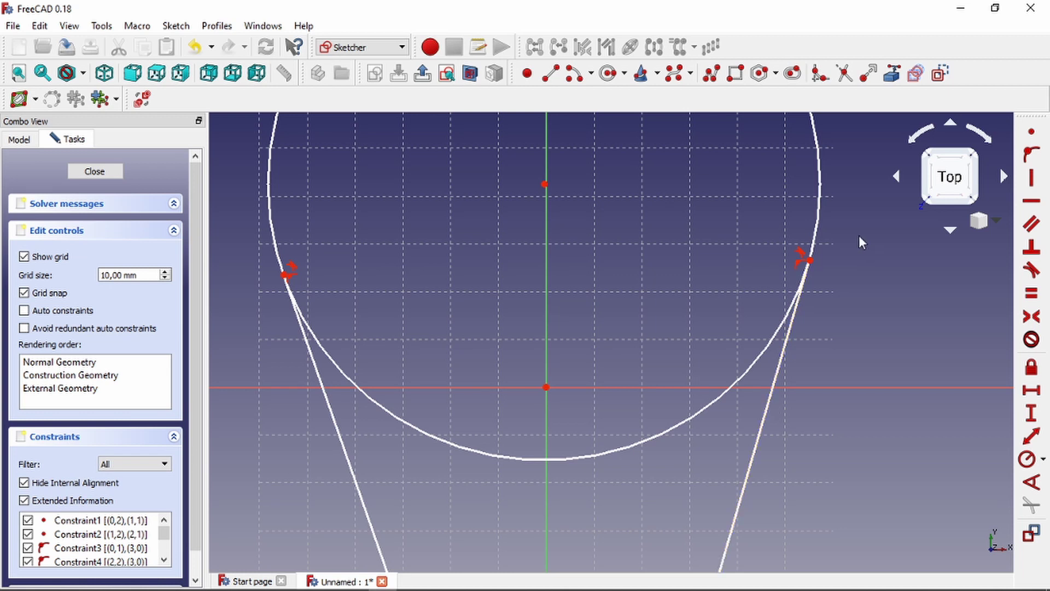
pyautogui.scroll(-5, 727, 316)
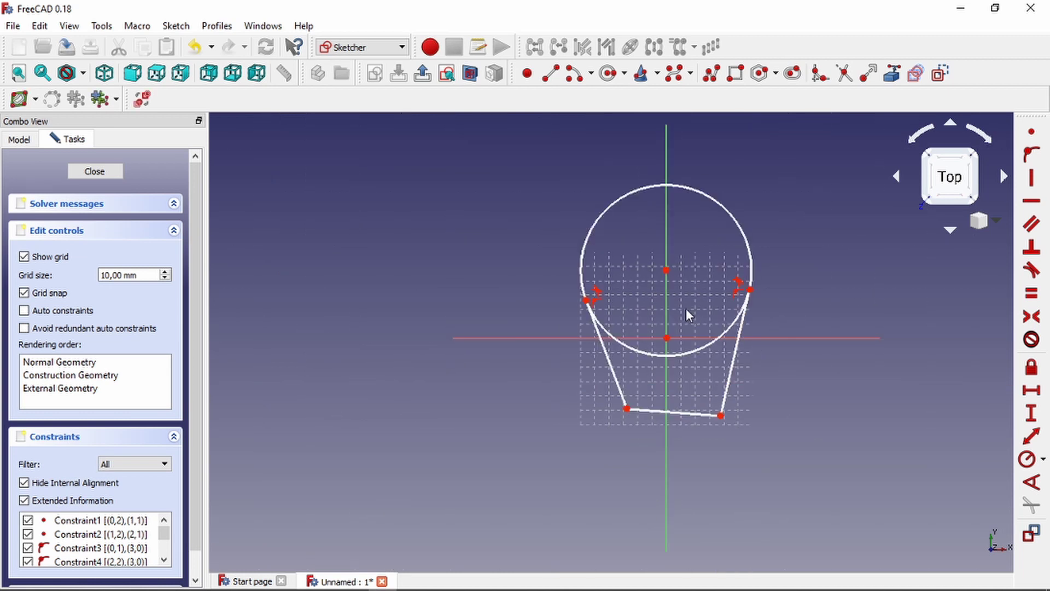
# Clear the sketch and draw a new circle centred at about (10, 40), with its rim just above the origin
pyautogui.scroll(2, 796, 454)
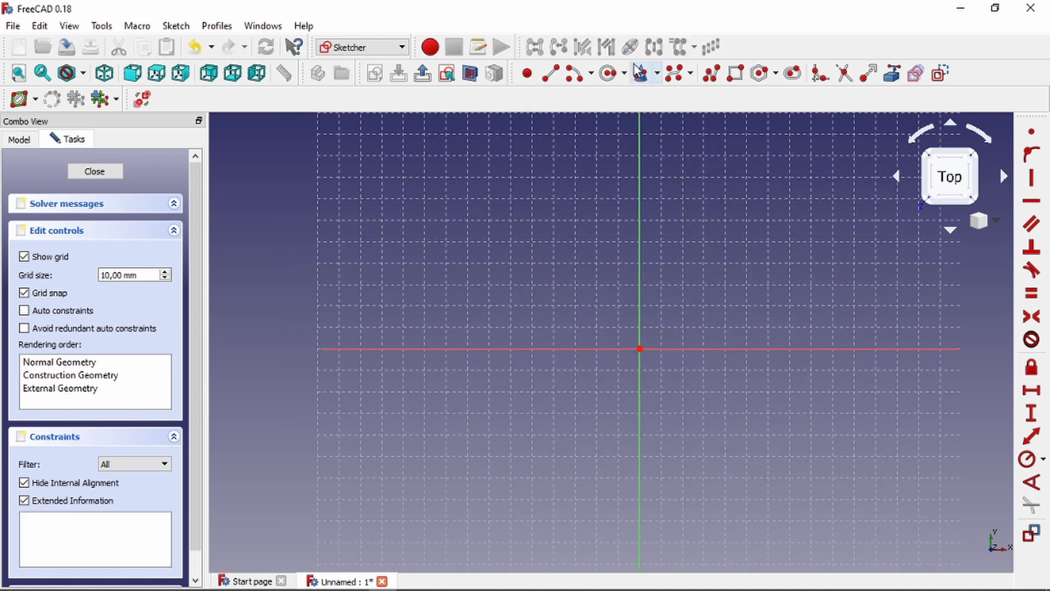
pyautogui.click(638, 69)
pyautogui.click(660, 263)
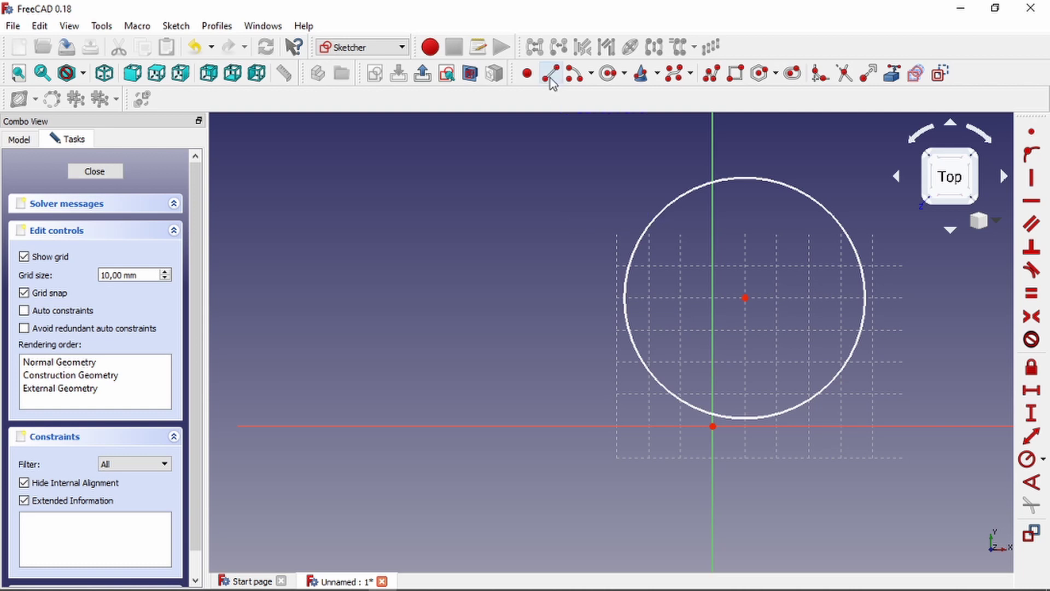
# Draw two separate lines left of the circle that meet at about (-100, 10), one rising and one falling towards the circle
pyautogui.click(551, 74)
pyautogui.click(554, 254)
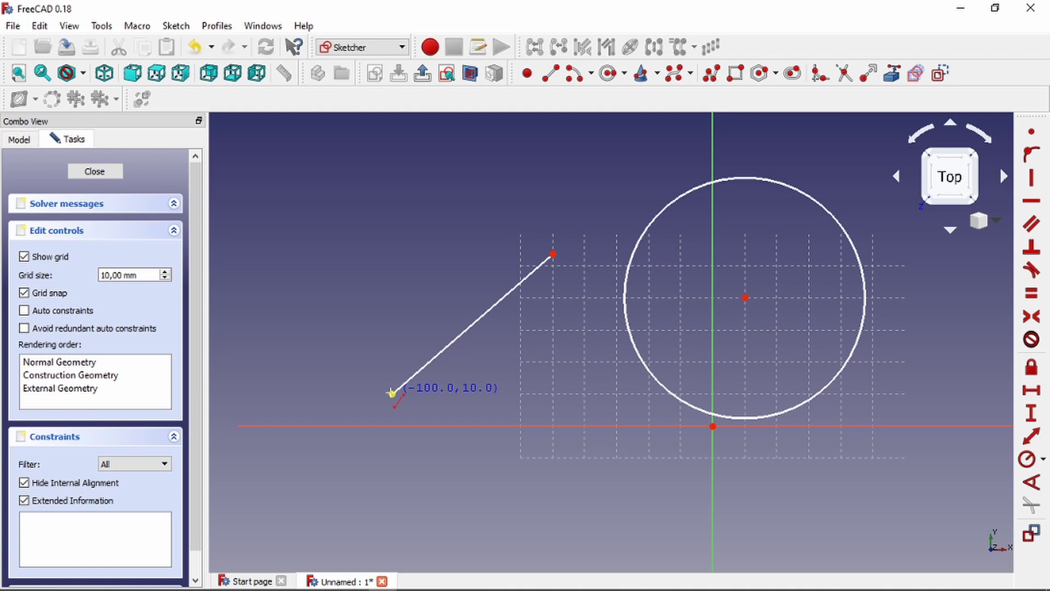
pyautogui.click(392, 393)
pyautogui.click(594, 438)
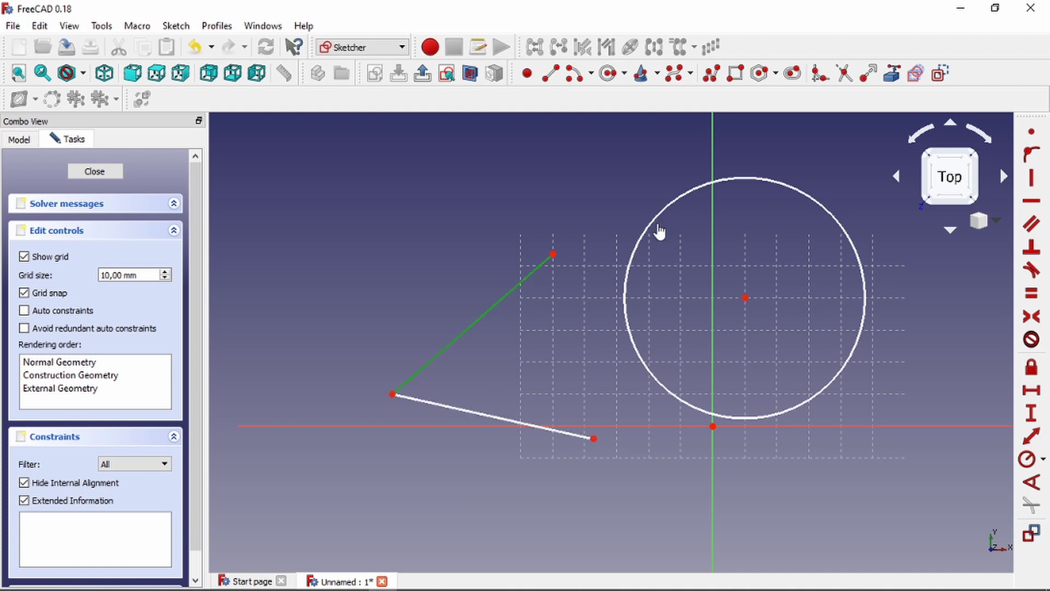
# Add tangent constraints between the circle and the upper line and between the circle and the lower line
pyautogui.click(653, 229)
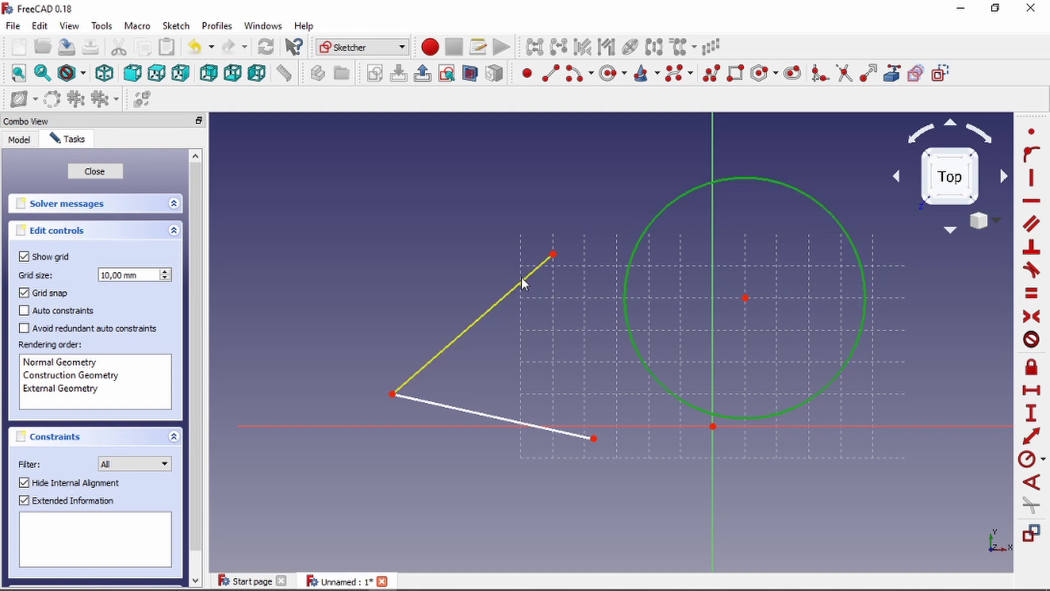
pyautogui.click(521, 277)
pyautogui.press('t')
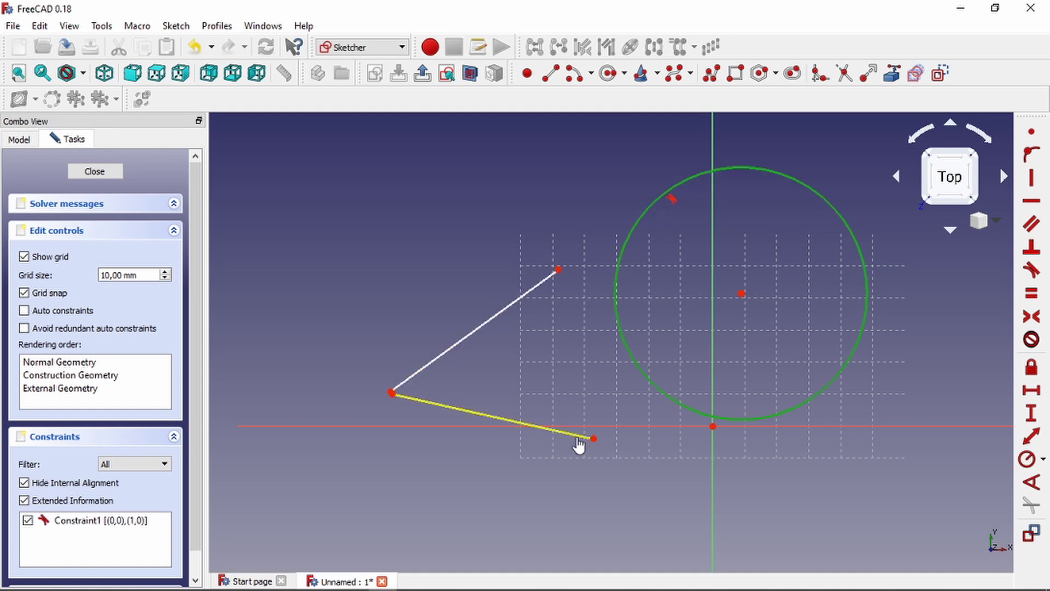
pyautogui.click(579, 441)
pyautogui.press('t')
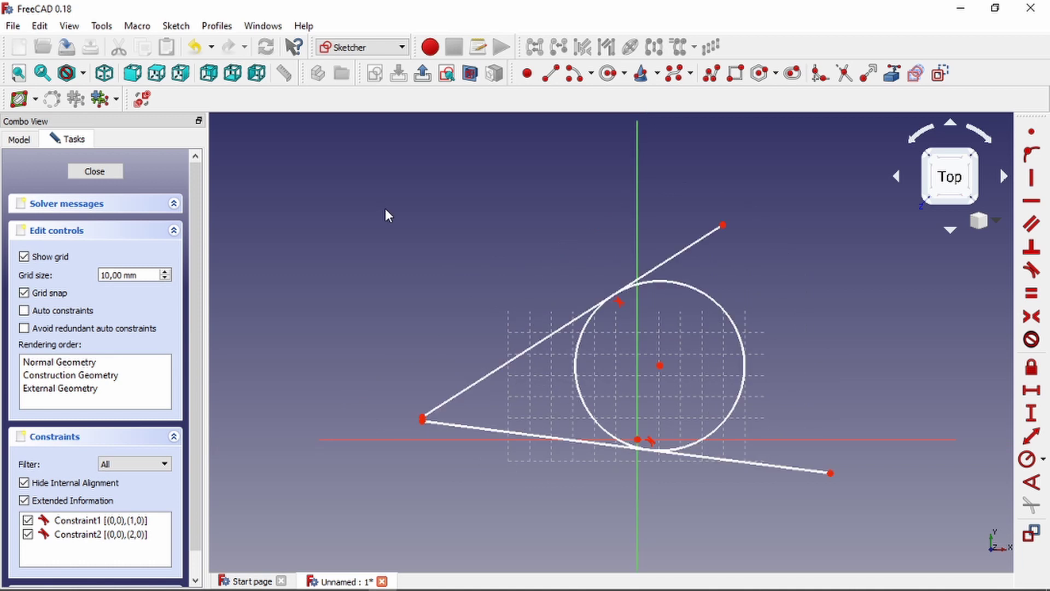
# Select the circle and both tangent lines together and delete them
pyautogui.moveTo(385, 208); pyautogui.dragTo(910, 530)
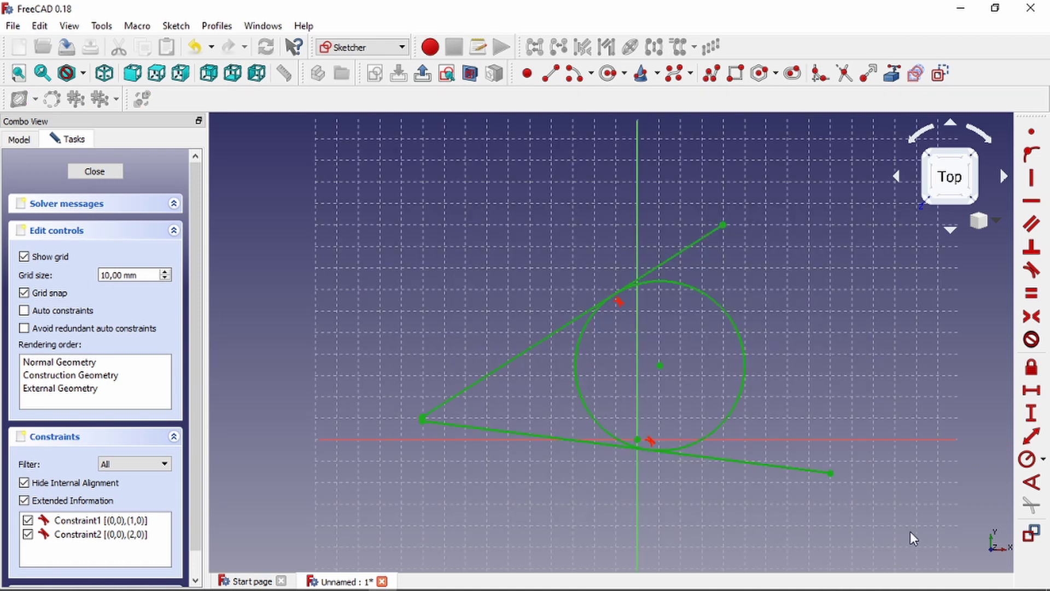
pyautogui.press('Delete')
pyautogui.scroll(2, 728, 366)
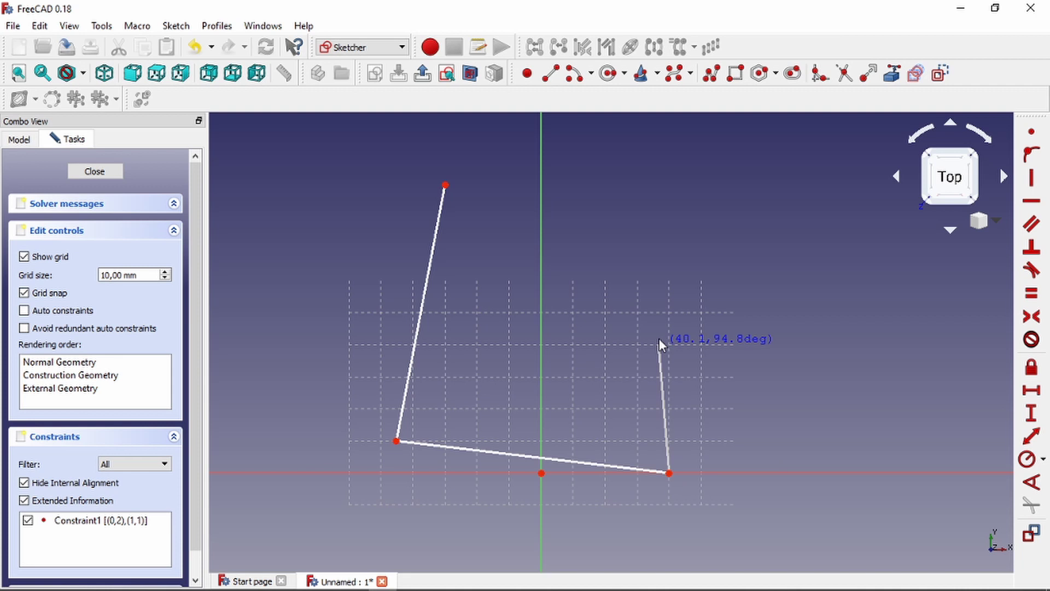
# Complete the polyline as a closed quadrilateral and add an equal constraint between its left and right sides
pyautogui.click(659, 344)
pyautogui.click(446, 185)
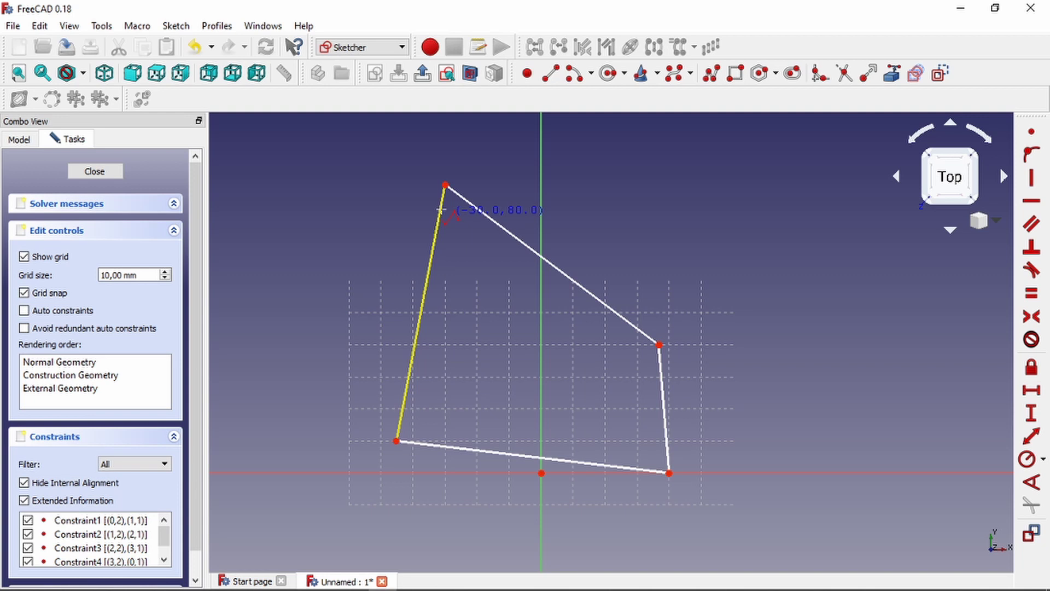
pyautogui.press('e')
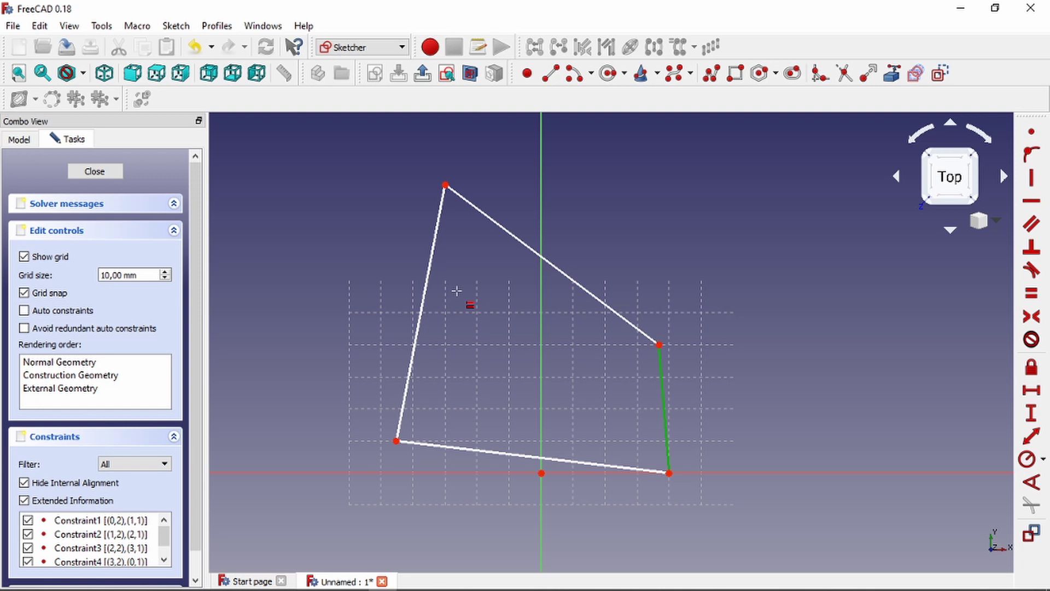
pyautogui.click(425, 291)
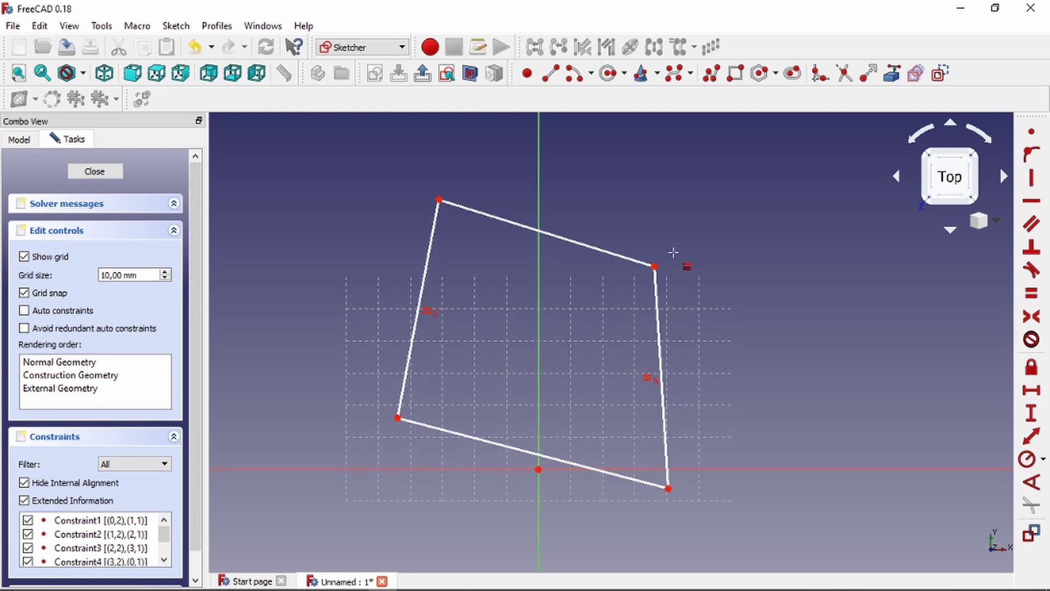
pyautogui.rightClick(673, 253)
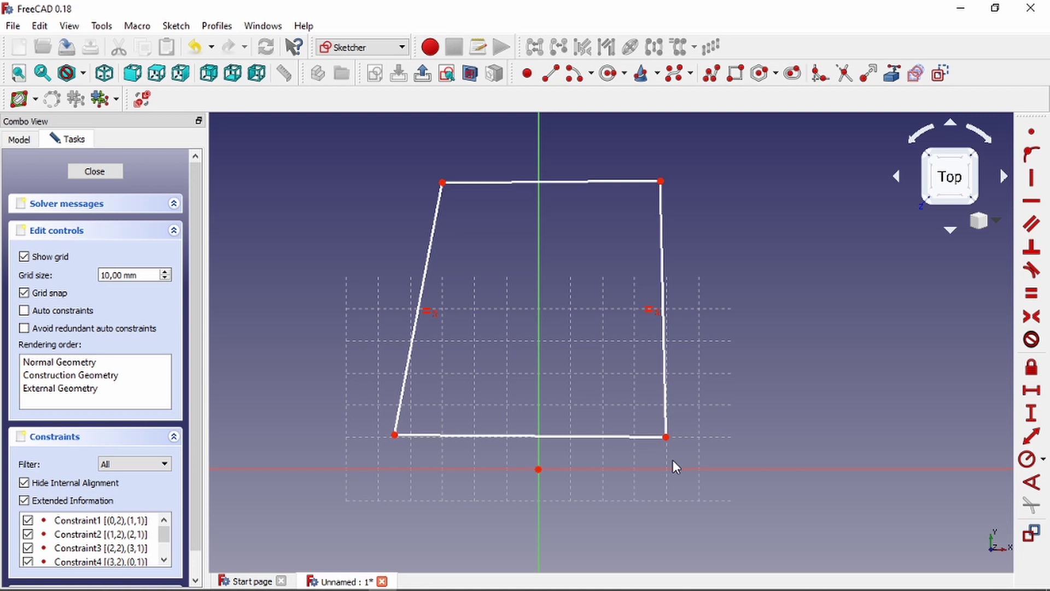
# Move the quadrilateral's lower-right corner to about (46.8, -2.9) and make the lower and upper sides equal in length
pyautogui.moveTo(666, 437); pyautogui.dragTo(689, 479)
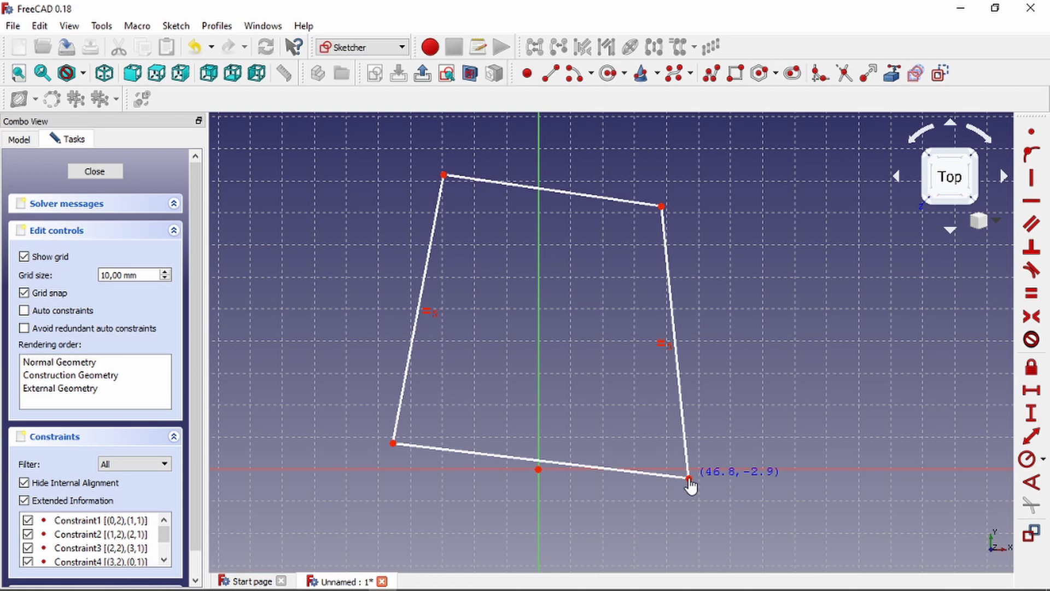
pyautogui.click(673, 476)
pyautogui.click(612, 200)
pyautogui.press('e')
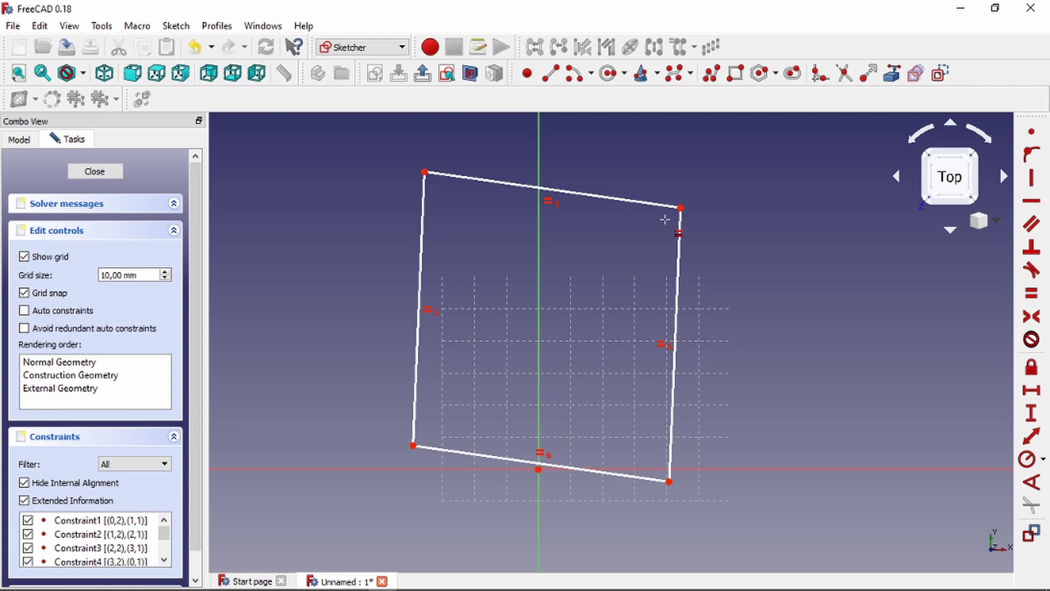
# Test the equal constraints by moving the quadrilateral's lower-right corner inward above the horizontal axis, and undo the last change
pyautogui.moveTo(669, 481)
pyautogui.mouseDown()
pyautogui.moveTo(706, 467)
pyautogui.moveTo(638, 421)
pyautogui.mouseUp()
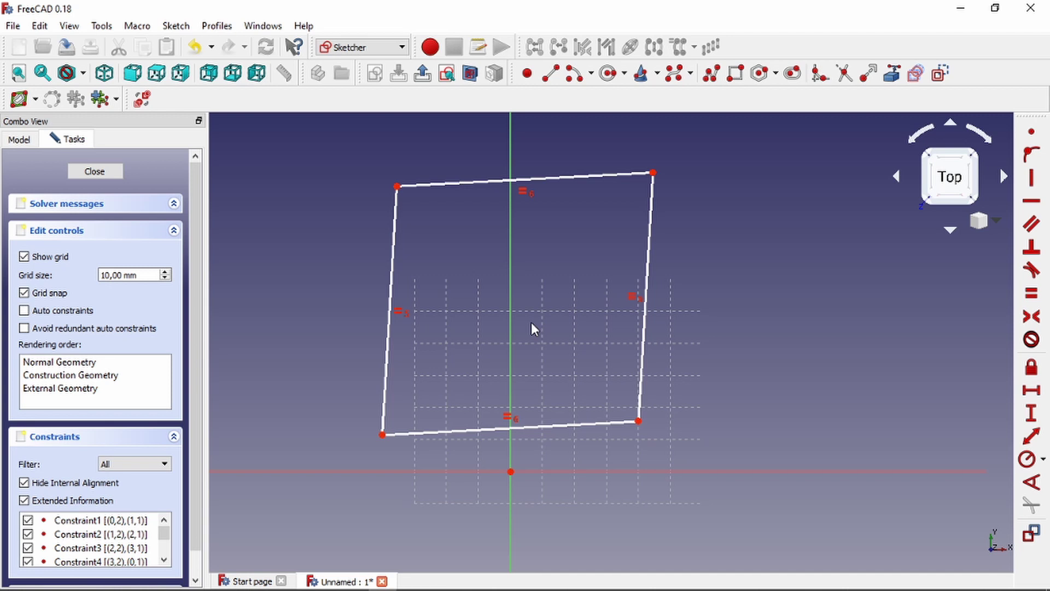
pyautogui.moveTo(675, 302); pyautogui.dragTo(718, 306, button='middle')
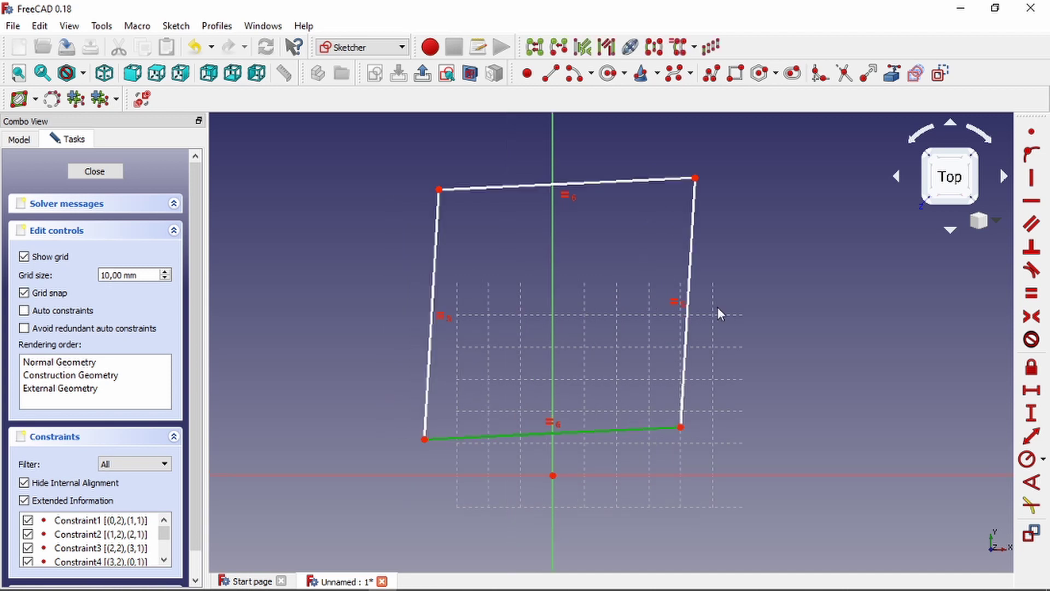
pyautogui.hotkey('ctrl', 'z')
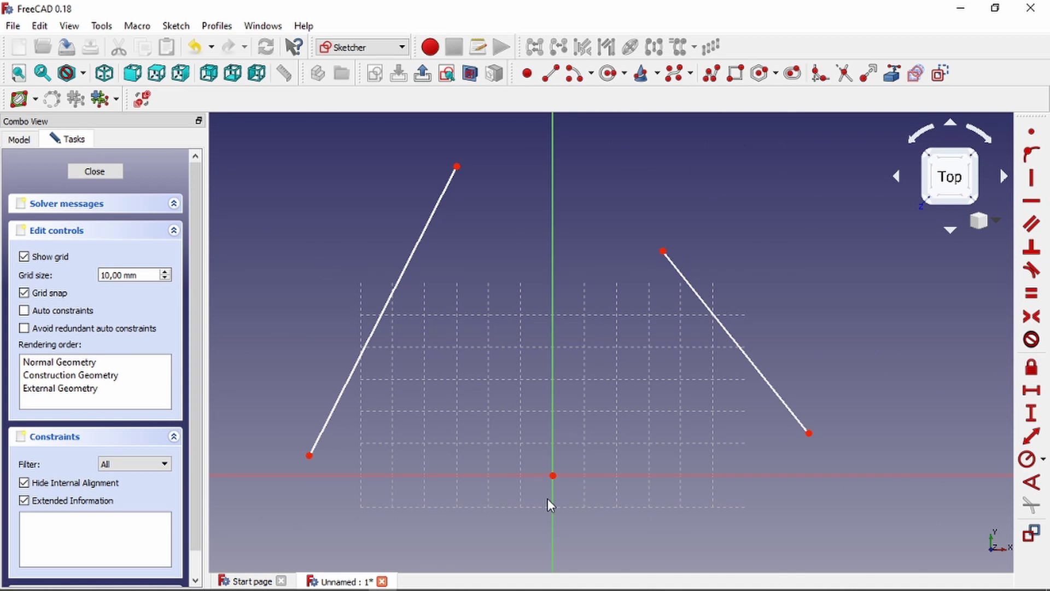
# Make the two lines' upper endpoints symmetric about the vertical axis, and test it by moving the right line's endpoints
pyautogui.click(551, 262)
pyautogui.press('Escape')
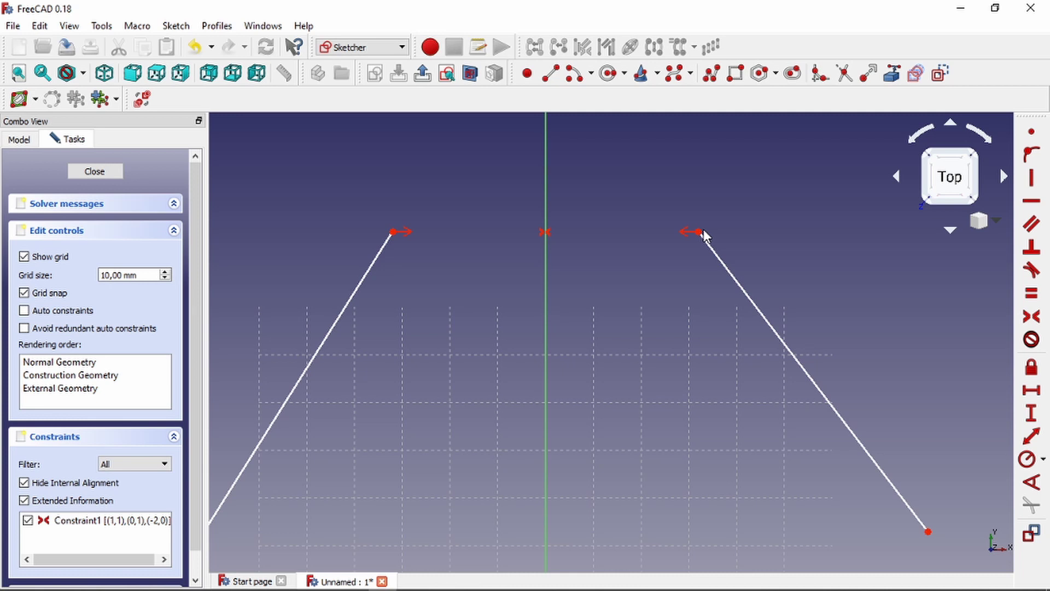
pyautogui.moveTo(702, 233); pyautogui.dragTo(693, 299)
pyautogui.scroll(-2, 678, 284)
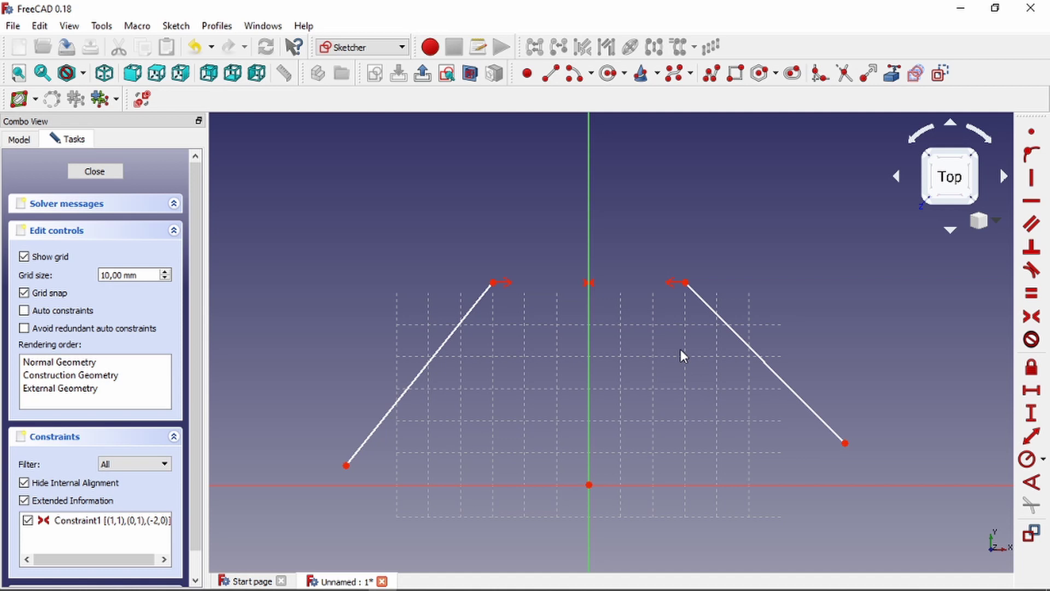
pyautogui.moveTo(845, 442); pyautogui.dragTo(720, 444)
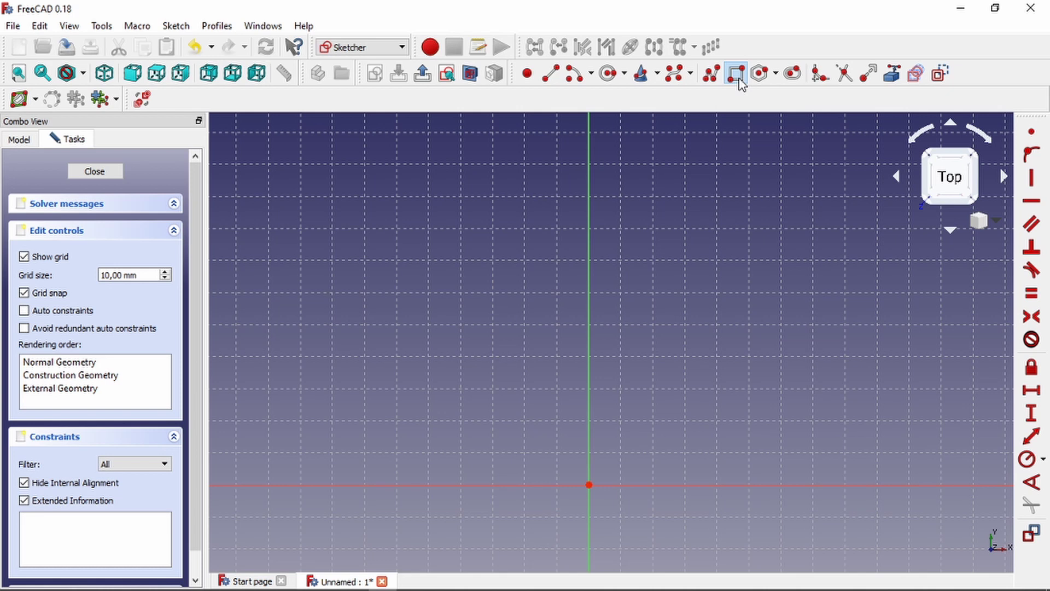
# Draw one rectangle on each side of the vertical axis and start the symmetry constraint
pyautogui.click(736, 73)
pyautogui.click(301, 240)
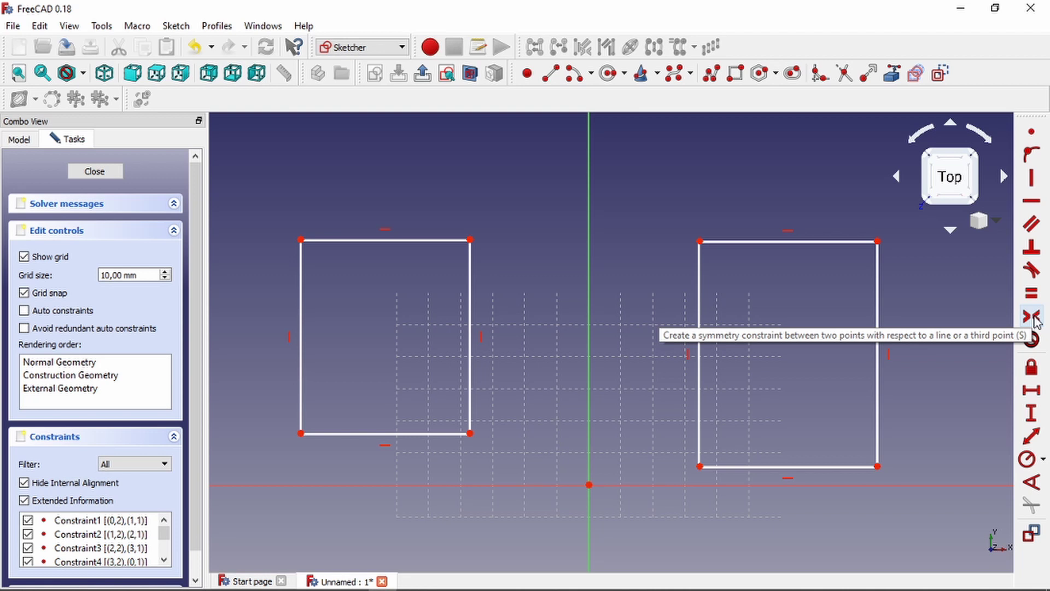
pyautogui.click(1031, 316)
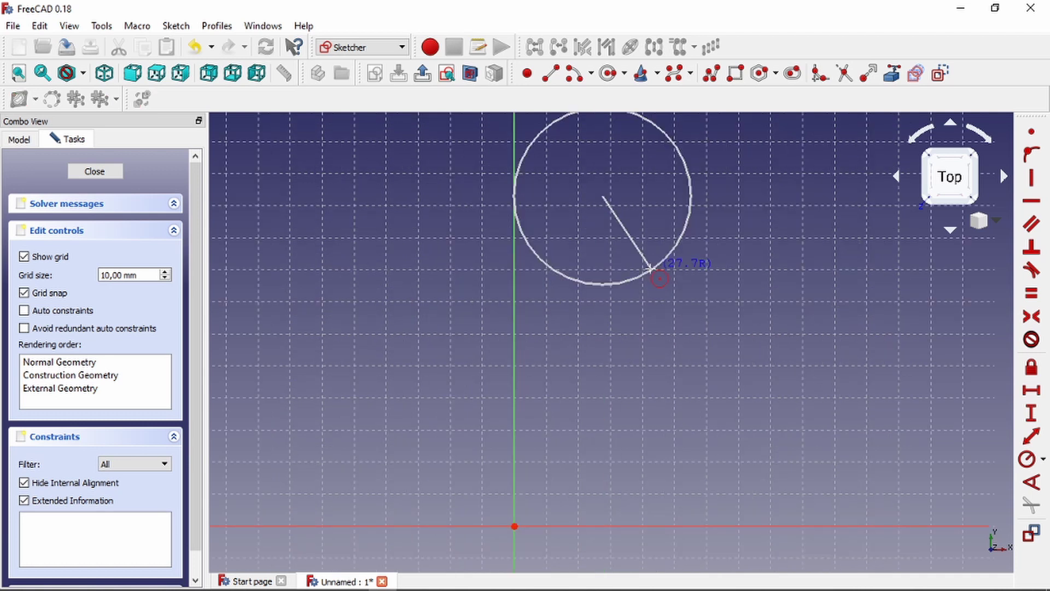
# Draw a circle with a radius of about 27.7 mm to the right of the vertical axis, well above the origin
pyautogui.click(651, 273)
pyautogui.scroll(-2, 879, 404)
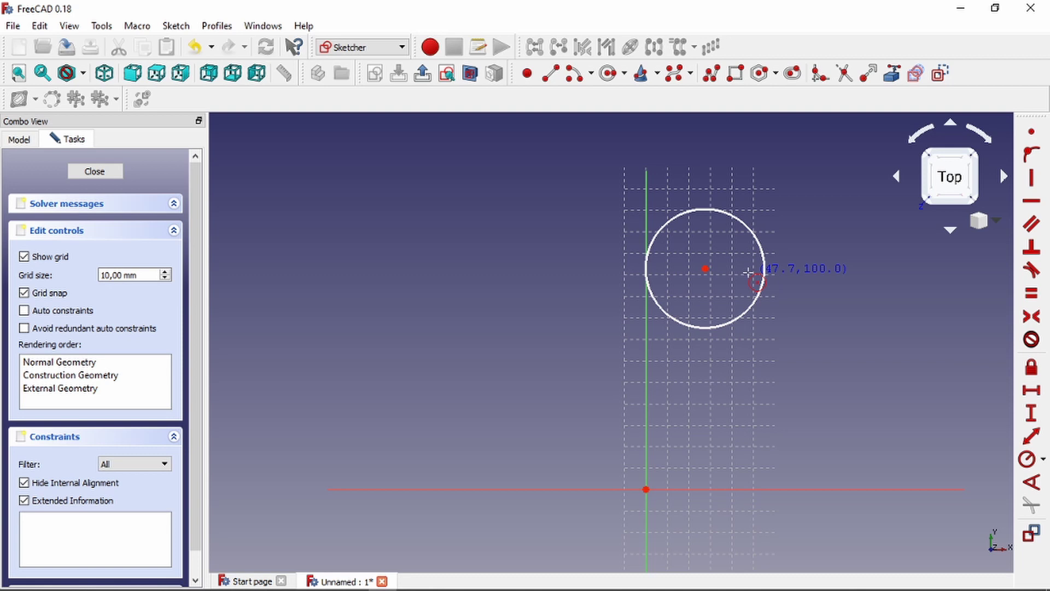
# Apply a block constraint to the circle, and delete the circle together with its constraint
pyautogui.scroll(3, 748, 271)
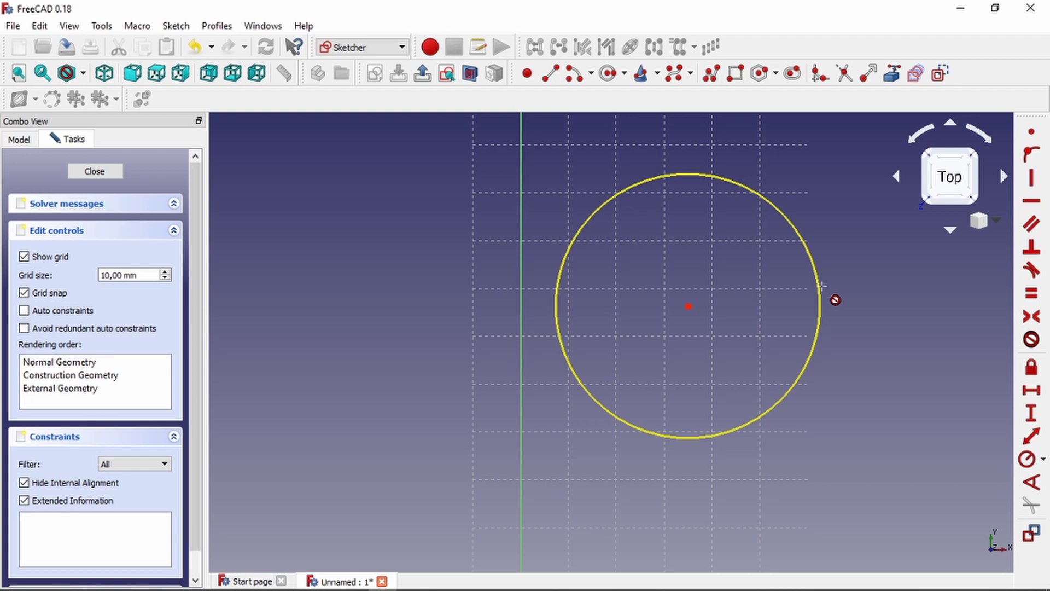
pyautogui.click(821, 285)
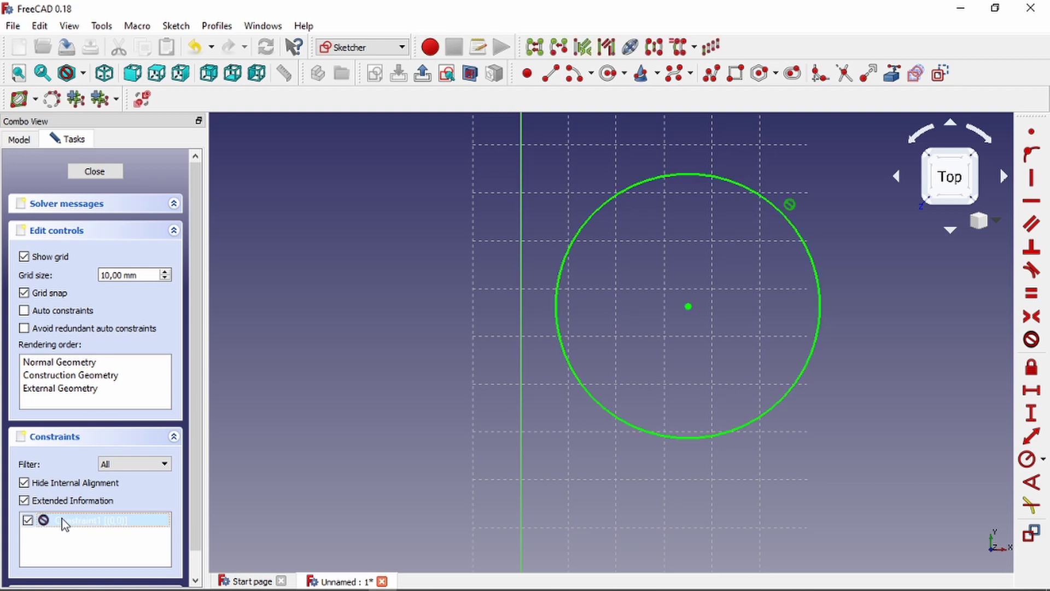
pyautogui.press('Delete')
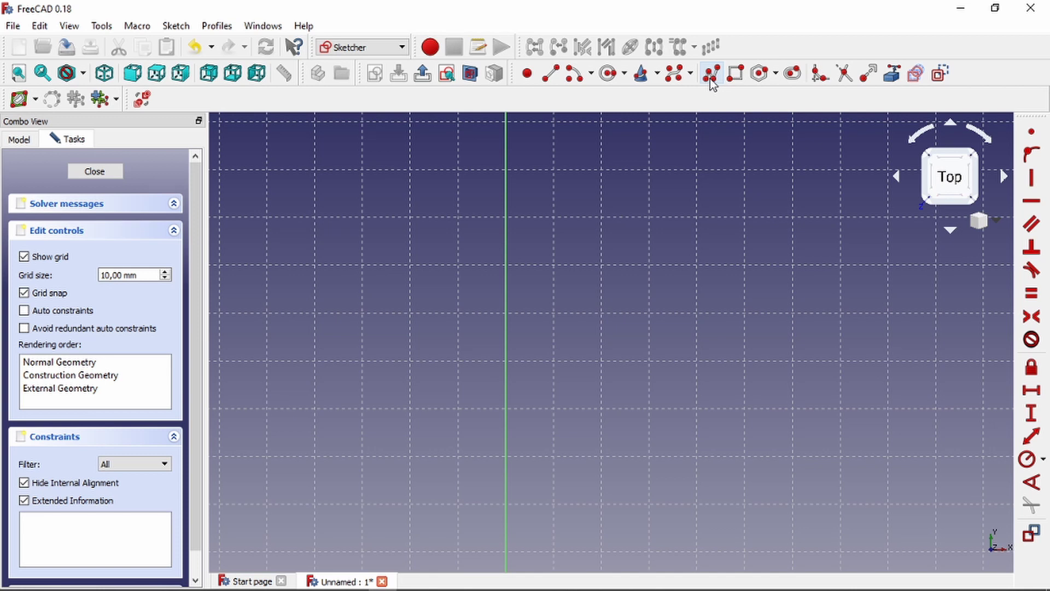
# Draw a U-shaped polyline right of the vertical axis and an L-shaped one left of it, with horizontal segments about 64 and 66 mm long
pyautogui.click(710, 79)
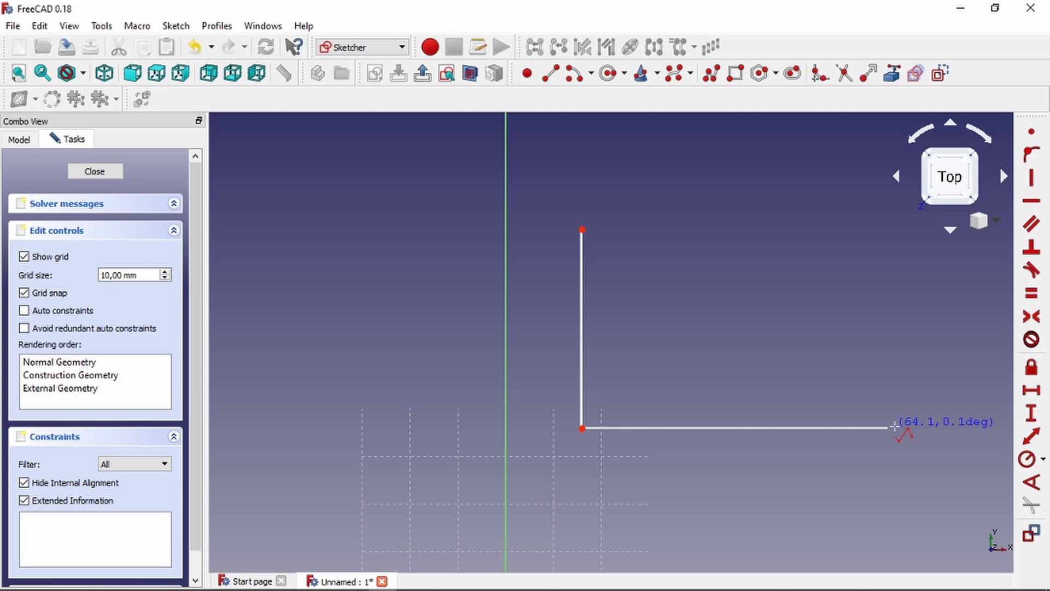
pyautogui.click(894, 426)
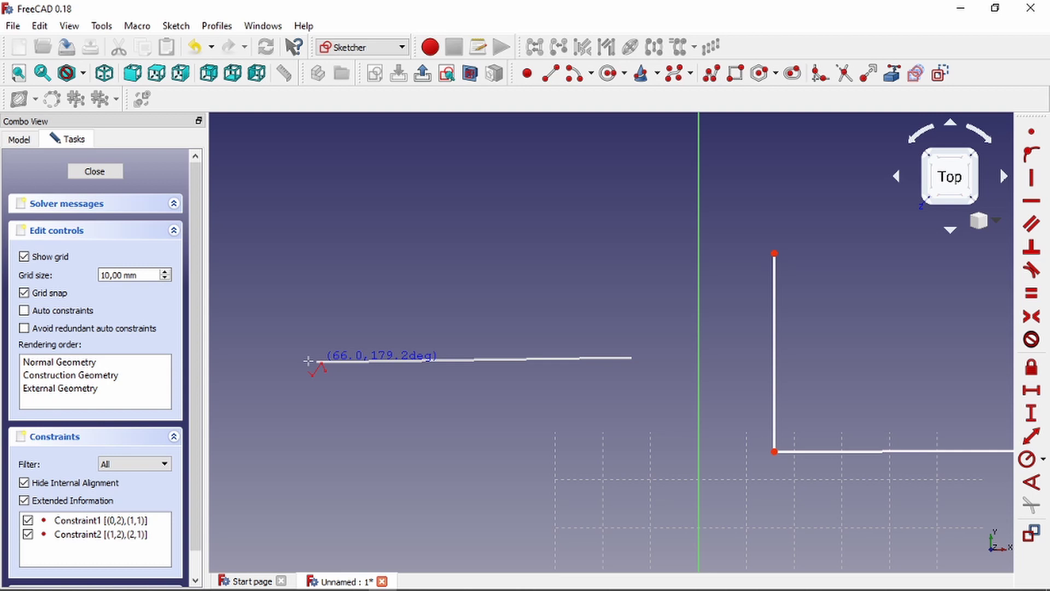
pyautogui.click(308, 361)
pyautogui.click(308, 528)
# Apply a lock constraint to the upper-left endpoint of the U-shaped polyline
pyautogui.scroll(-2, 432, 317)
pyautogui.scroll(3, 655, 350)
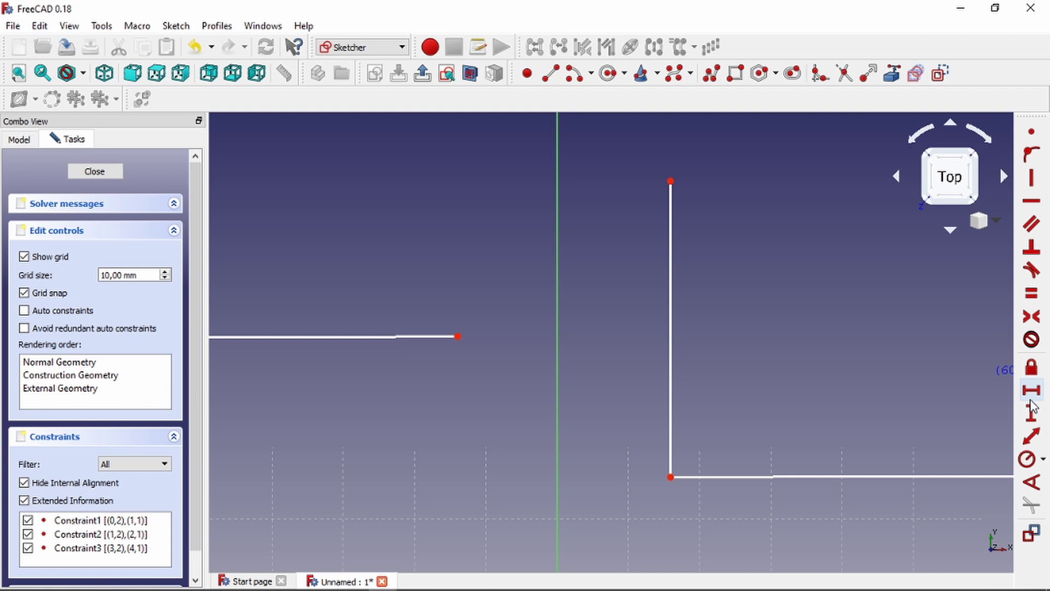
pyautogui.click(1031, 367)
pyautogui.scroll(-2, 826, 320)
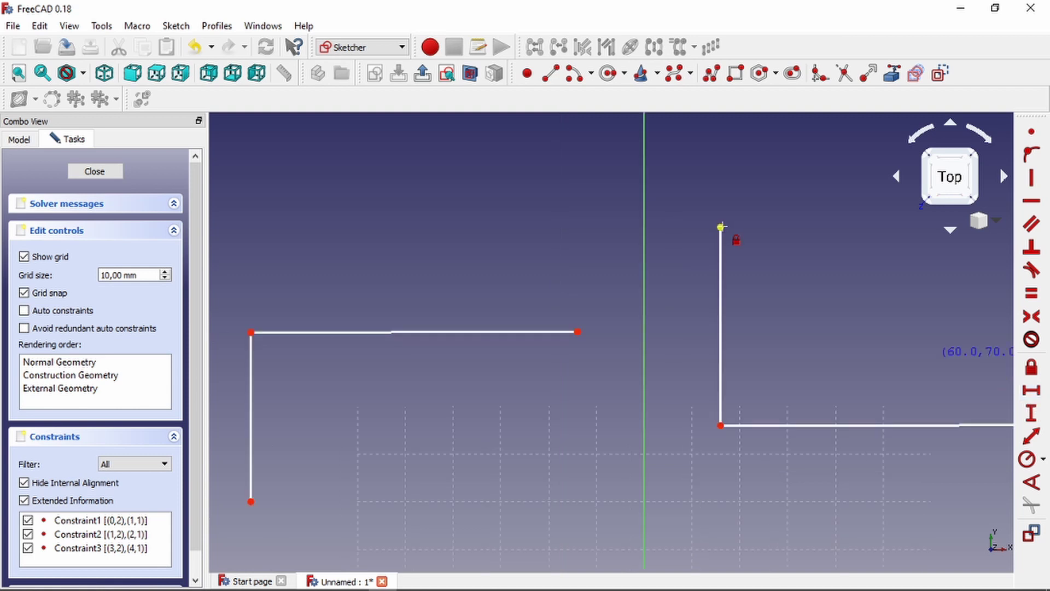
pyautogui.click(722, 227)
pyautogui.rightClick(697, 440)
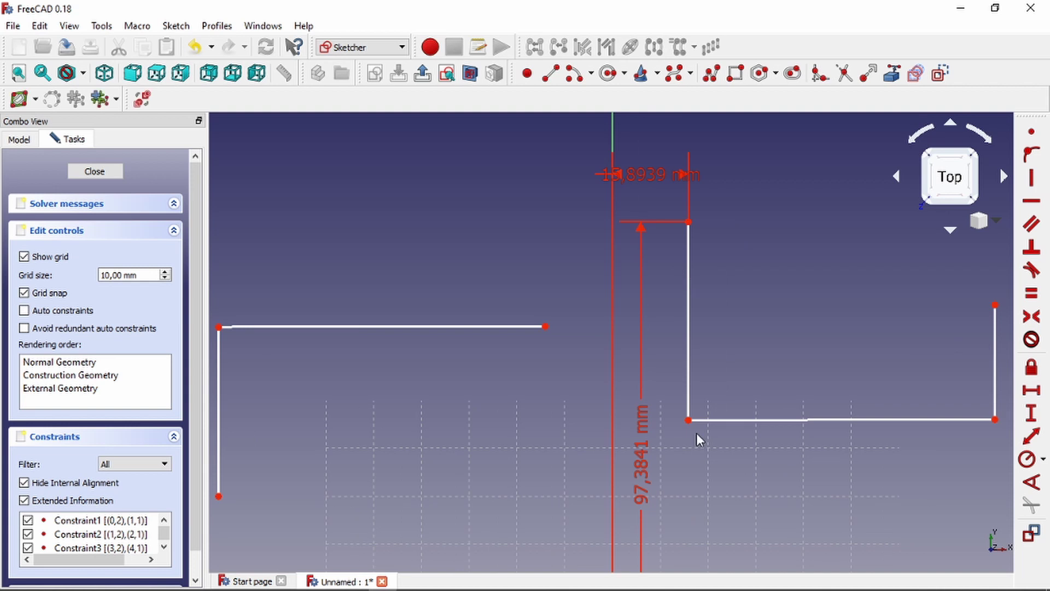
# Apply a lock constraint to the corner point of the L-shaped polyline left of the vertical axis
pyautogui.click(1031, 366)
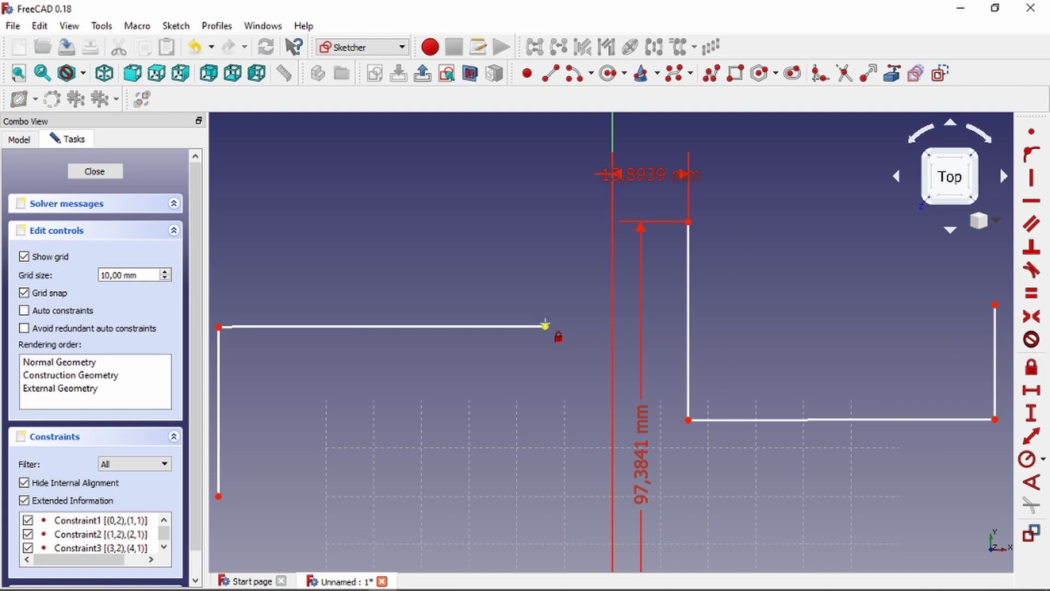
pyautogui.moveTo(545, 325); pyautogui.dragTo(574, 318, button='middle')
pyautogui.click(248, 318)
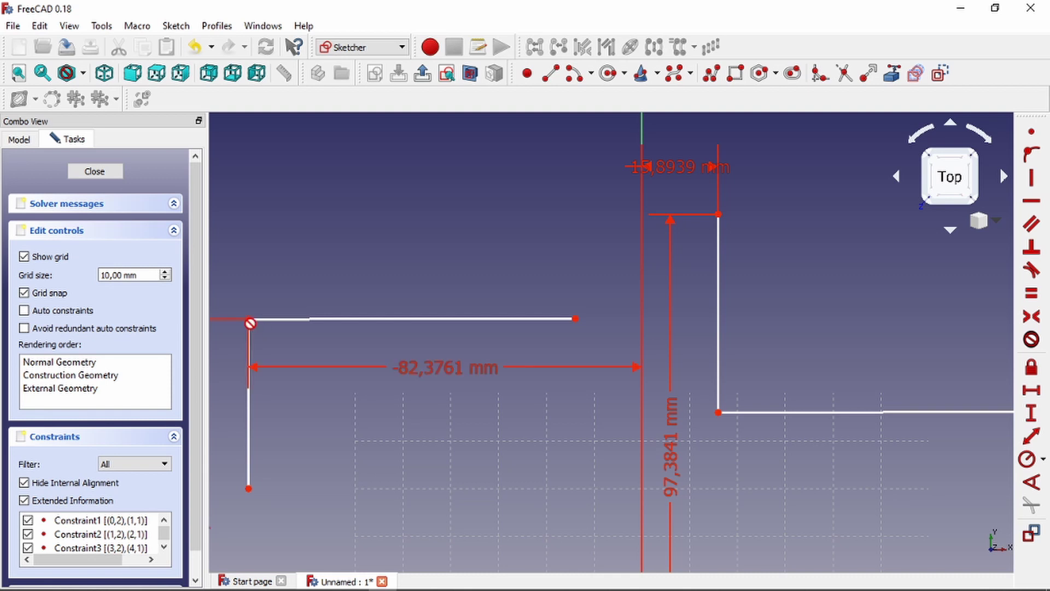
pyautogui.scroll(-3, 435, 319)
pyautogui.rightClick(638, 251)
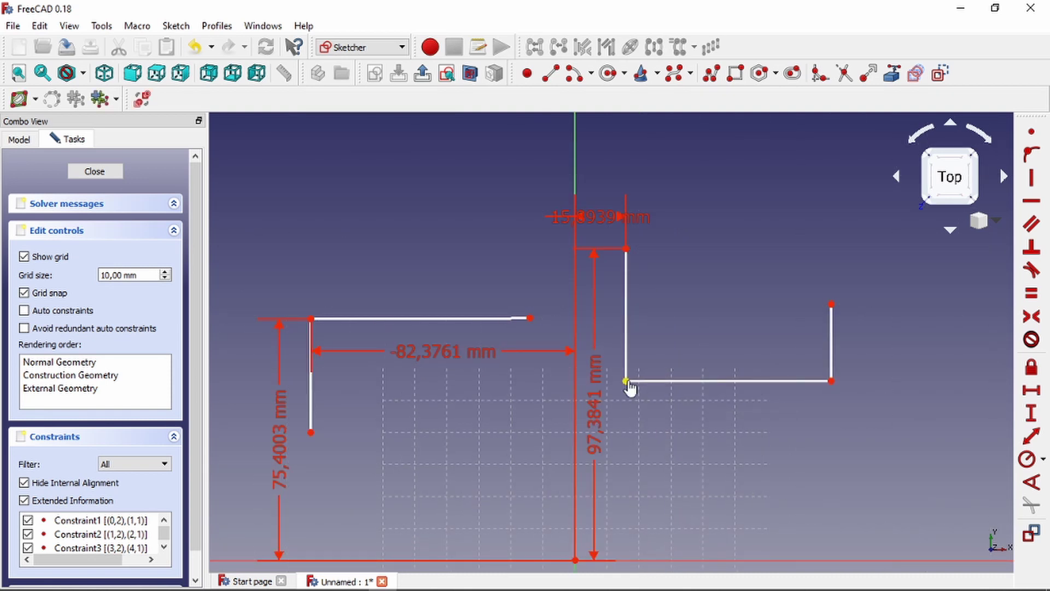
# Test the locks by moving the right polyline's two lower corners and the left polyline's free endpoints
pyautogui.moveTo(628, 382); pyautogui.dragTo(640, 400)
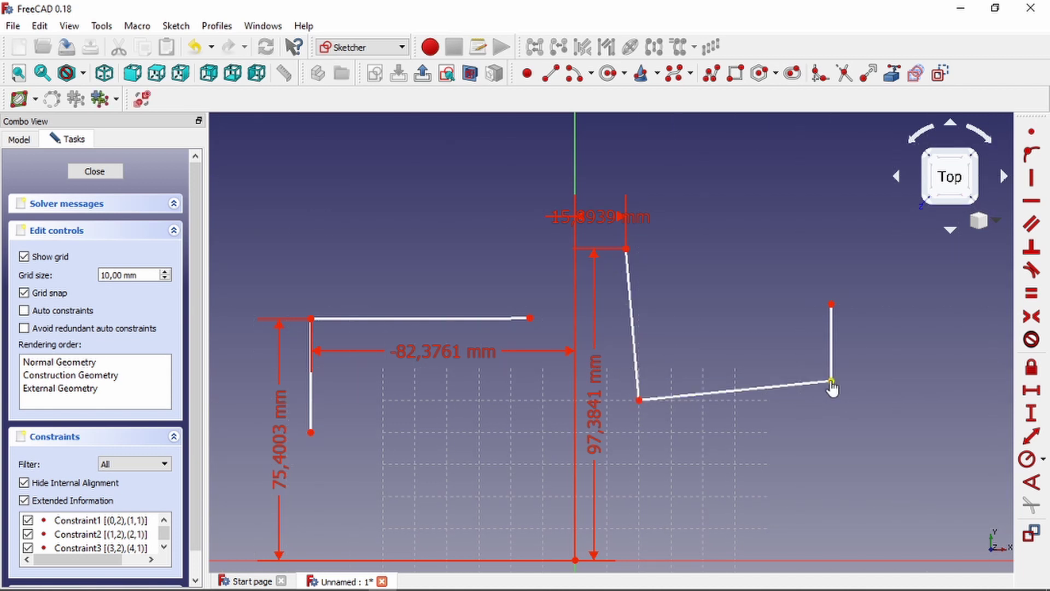
pyautogui.moveTo(831, 381); pyautogui.dragTo(818, 464)
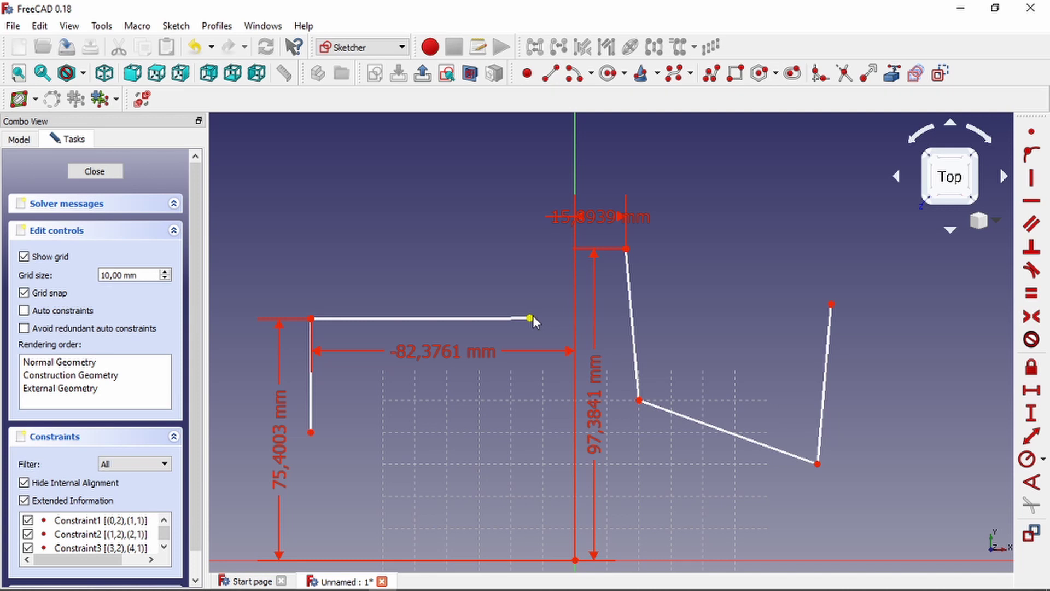
pyautogui.moveTo(531, 318); pyautogui.dragTo(315, 321)
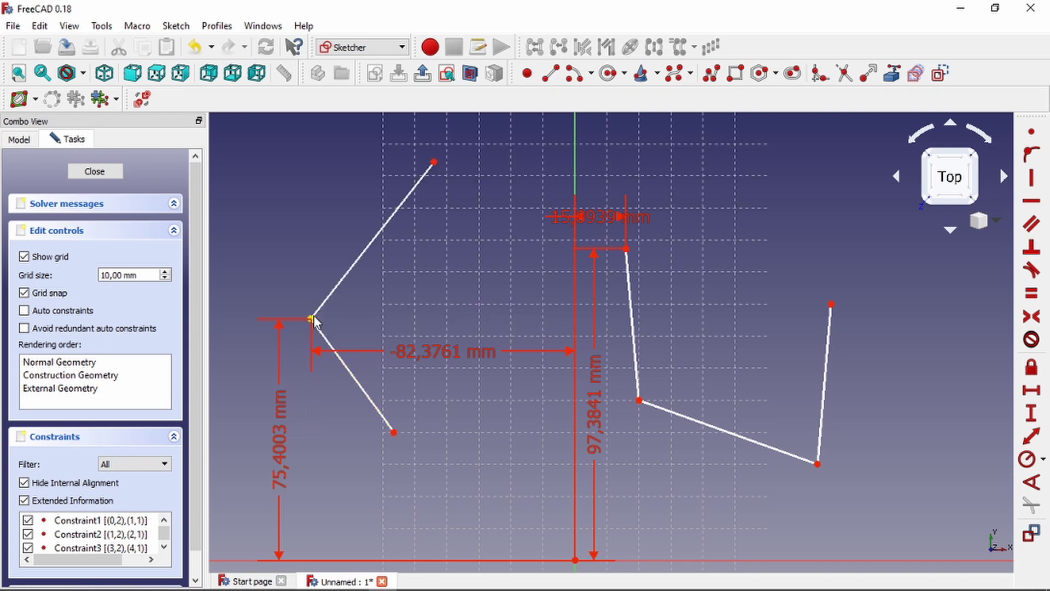
# Examine the lock dimensions of both polylines, select the right one's locked endpoint and review the constraints list
pyautogui.moveTo(315, 323); pyautogui.dragTo(350, 286, button='middle')
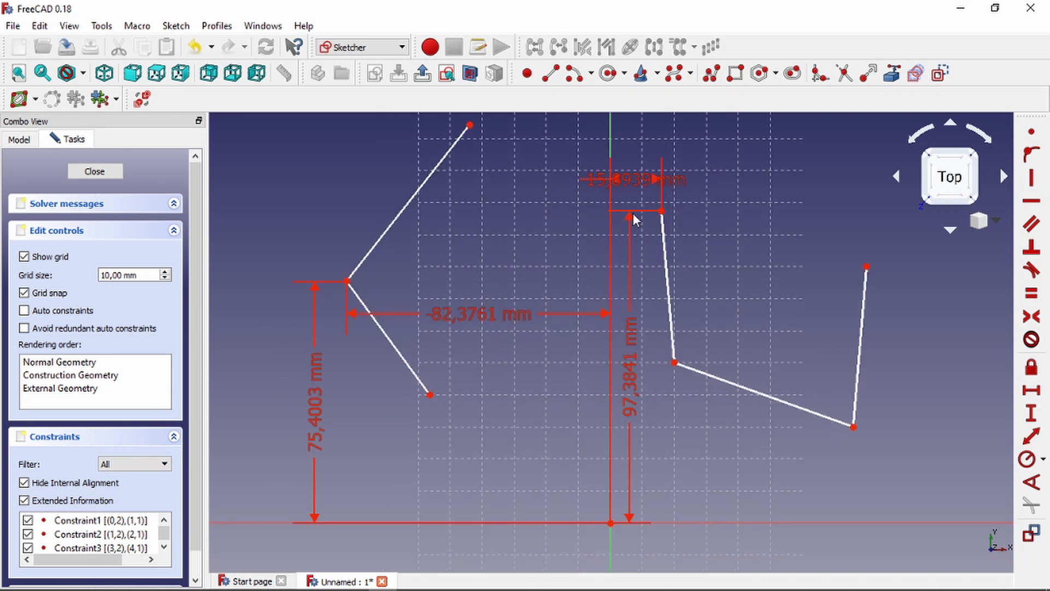
pyautogui.scroll(4, 632, 212)
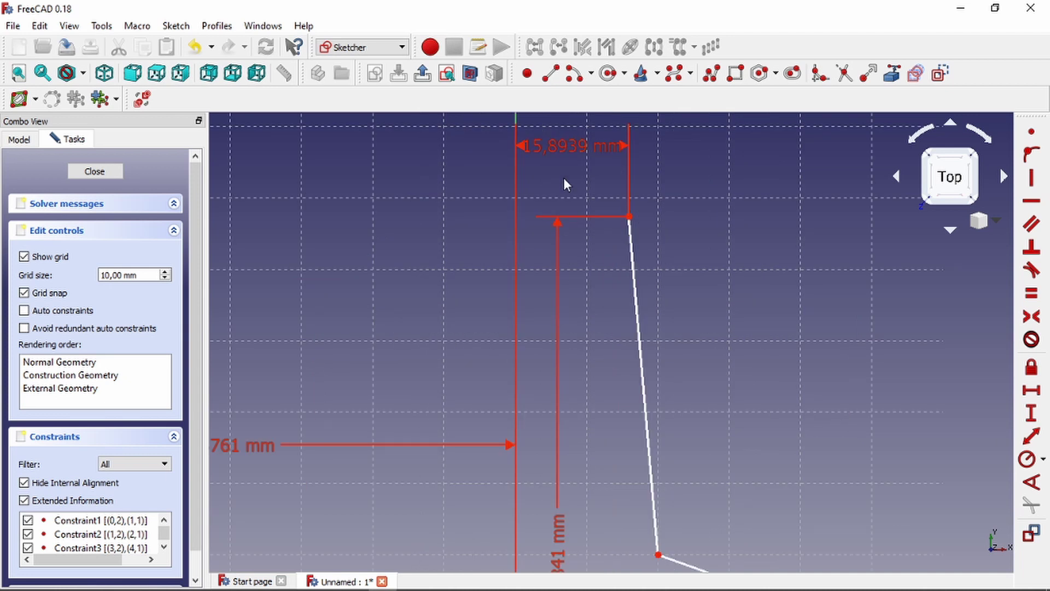
pyautogui.scroll(-4, 540, 295)
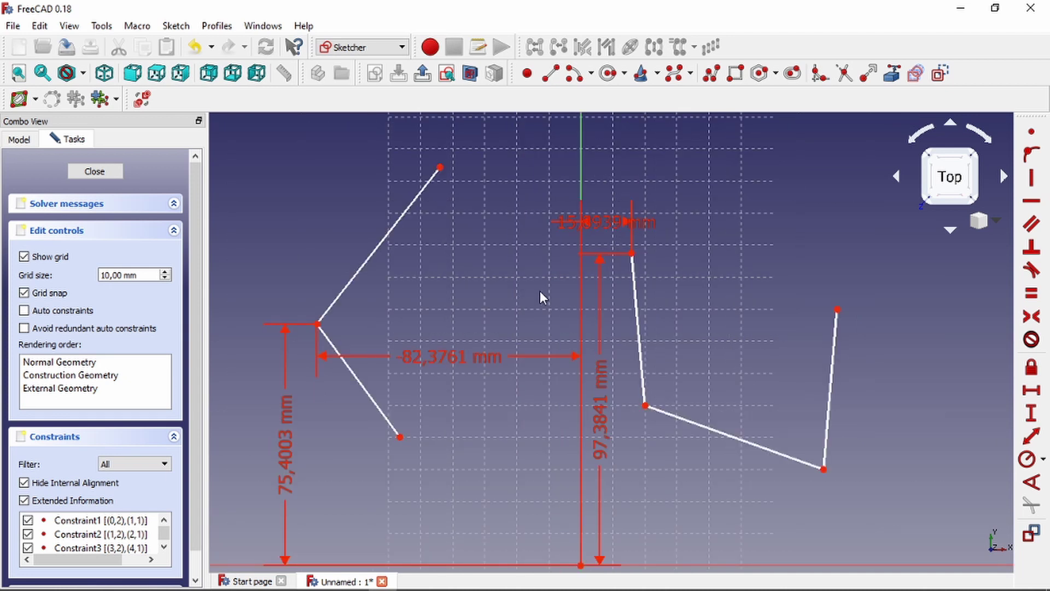
pyautogui.scroll(2, 631, 254)
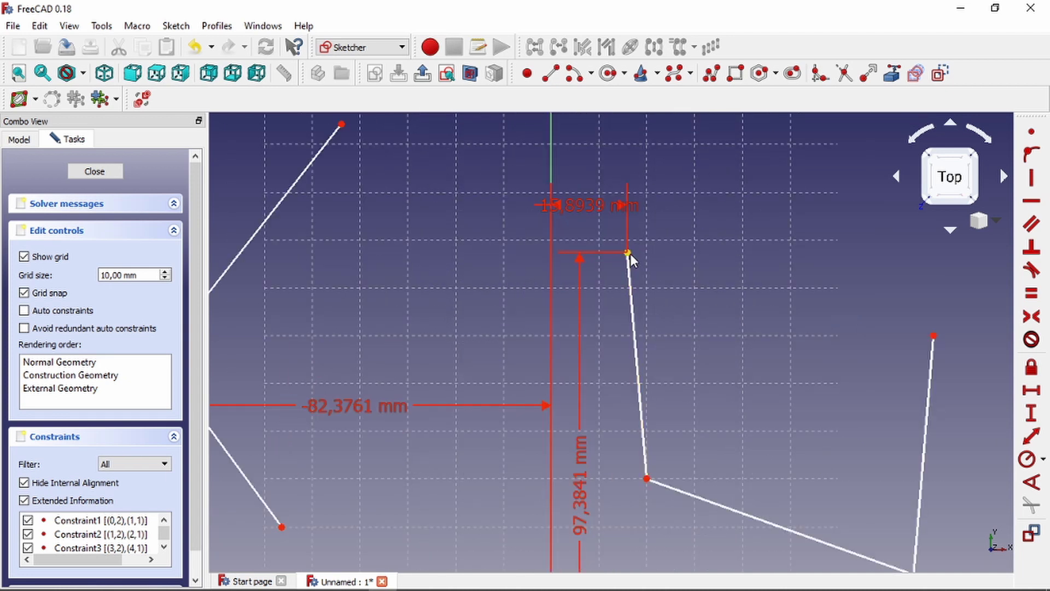
pyautogui.click(628, 253)
pyautogui.scroll(-1, 116, 532)
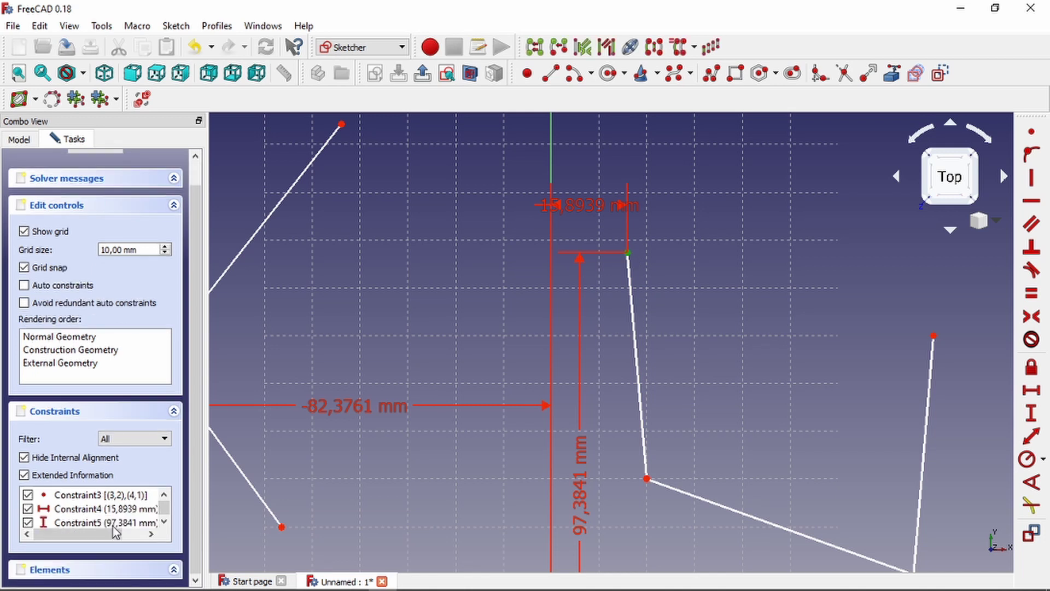
pyautogui.scroll(1, 116, 533)
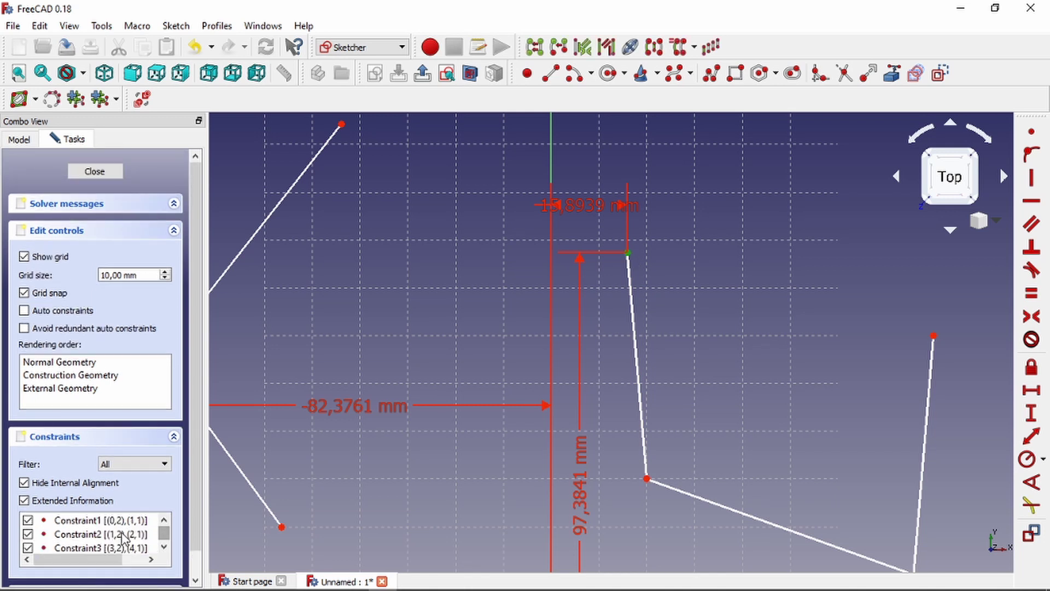
# Delete the coincident constraint at the right polyline's lower-left corner and try to move its locked upper endpoint
pyautogui.click(72, 523)
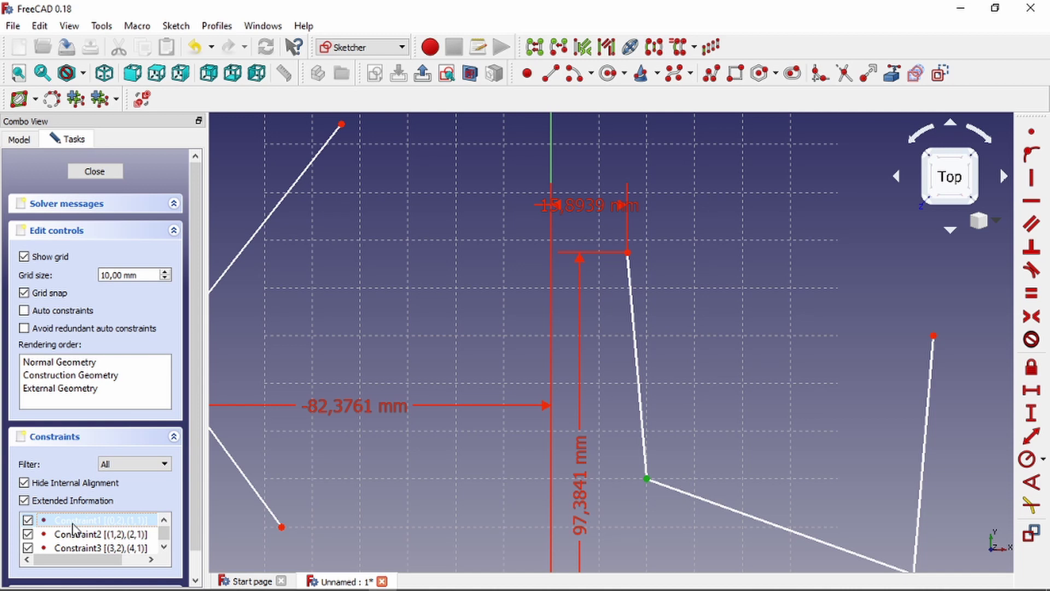
pyautogui.press('Delete')
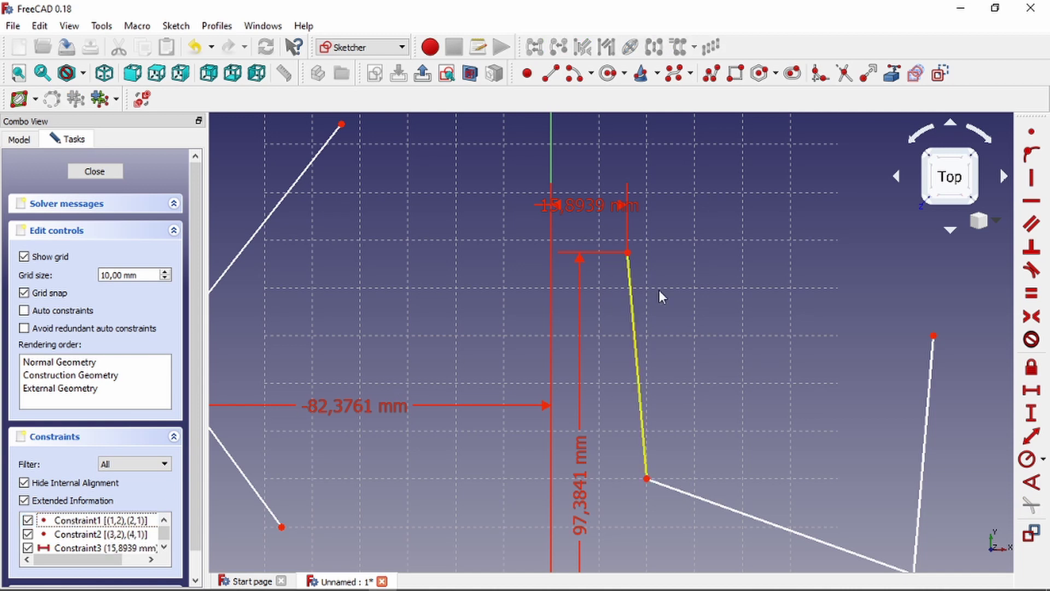
pyautogui.scroll(-2, 680, 339)
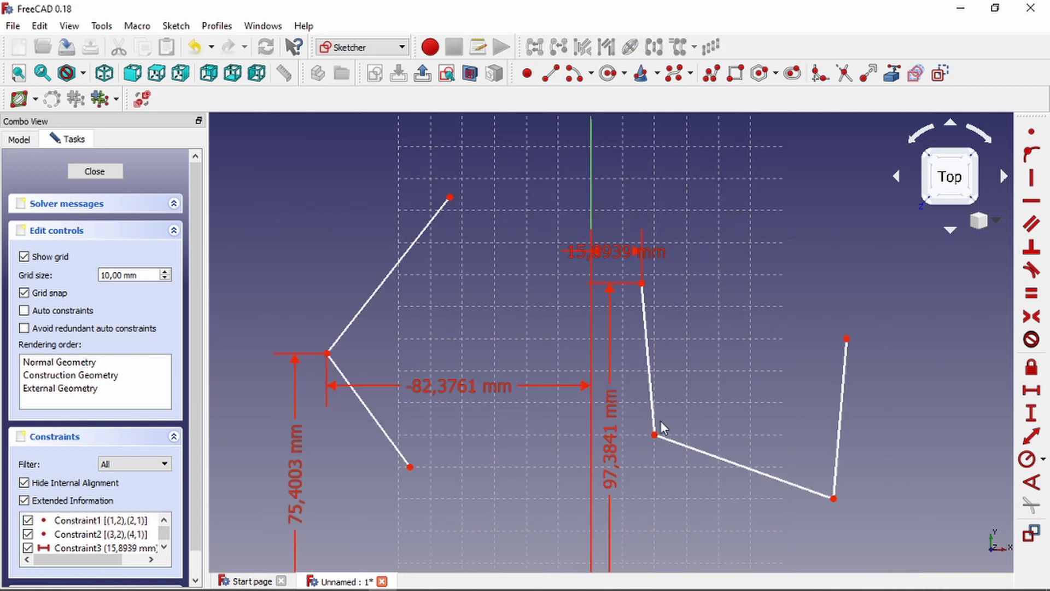
pyautogui.moveTo(644, 283); pyautogui.dragTo(675, 283)
# Delete the horizontal lock dimension of the right polyline's upper endpoint and move that endpoint to test its freedom
pyautogui.scroll(-1, 77, 531)
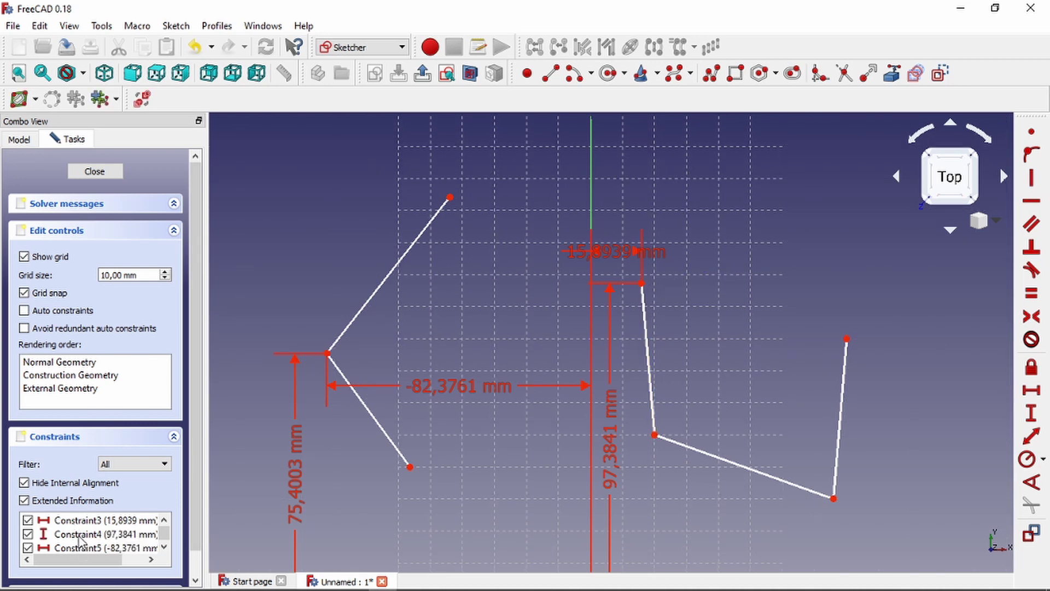
pyautogui.click(81, 534)
pyautogui.click(73, 519)
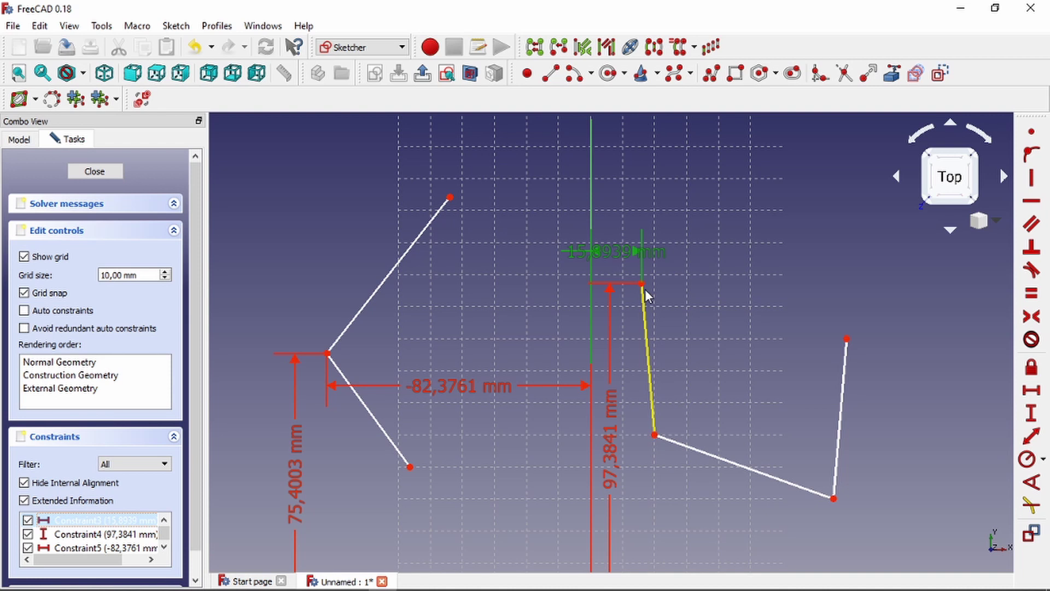
pyautogui.press('Delete')
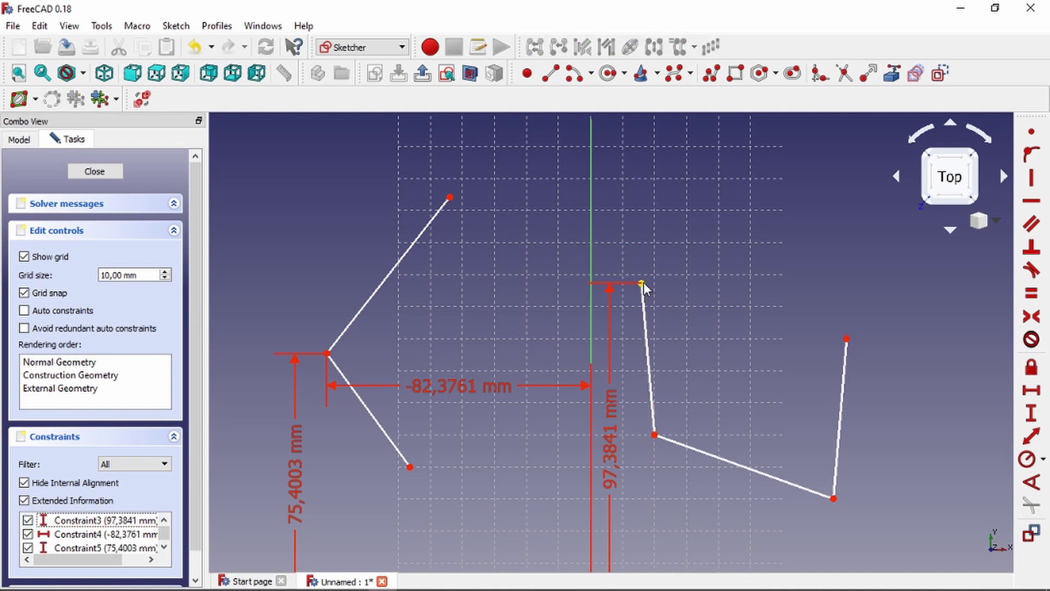
pyautogui.moveTo(644, 282)
pyautogui.mouseDown()
pyautogui.moveTo(739, 291)
pyautogui.moveTo(677, 330)
pyautogui.moveTo(644, 408)
pyautogui.moveTo(655, 408)
pyautogui.mouseUp()
# Delete the vertical lock dimension of the detached line's upper endpoint and move that endpoint down toward the vertical axis
pyautogui.click(74, 534)
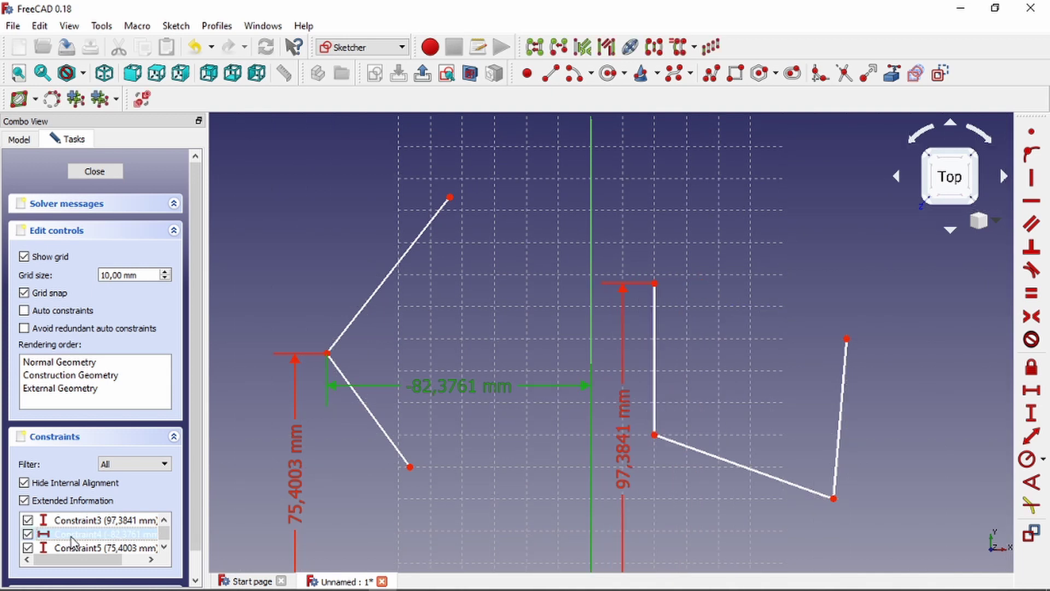
pyautogui.click(104, 520)
pyautogui.moveTo(533, 468); pyautogui.dragTo(524, 418, button='middle')
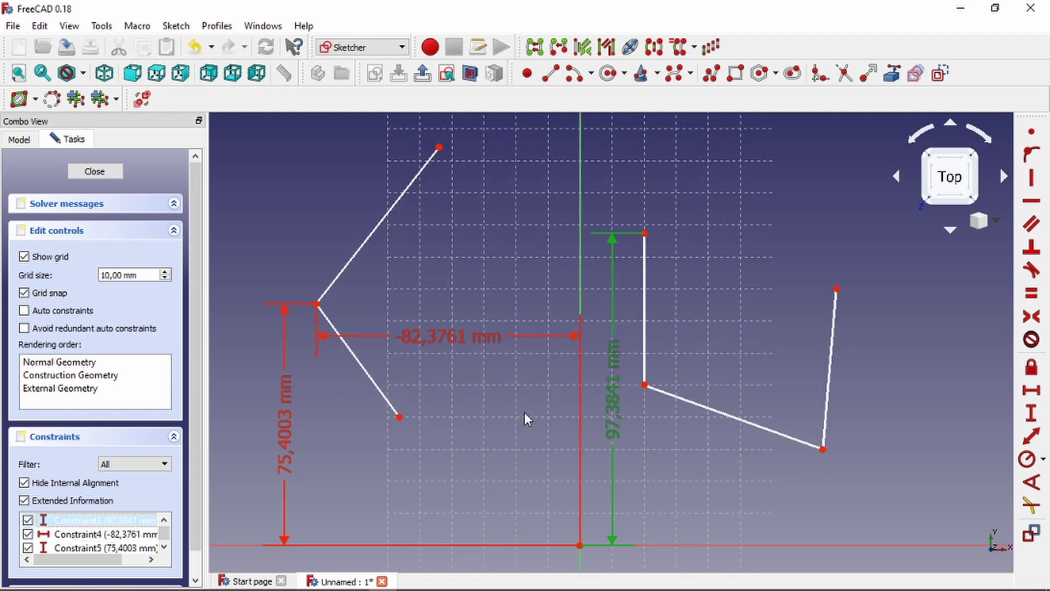
pyautogui.press('Delete')
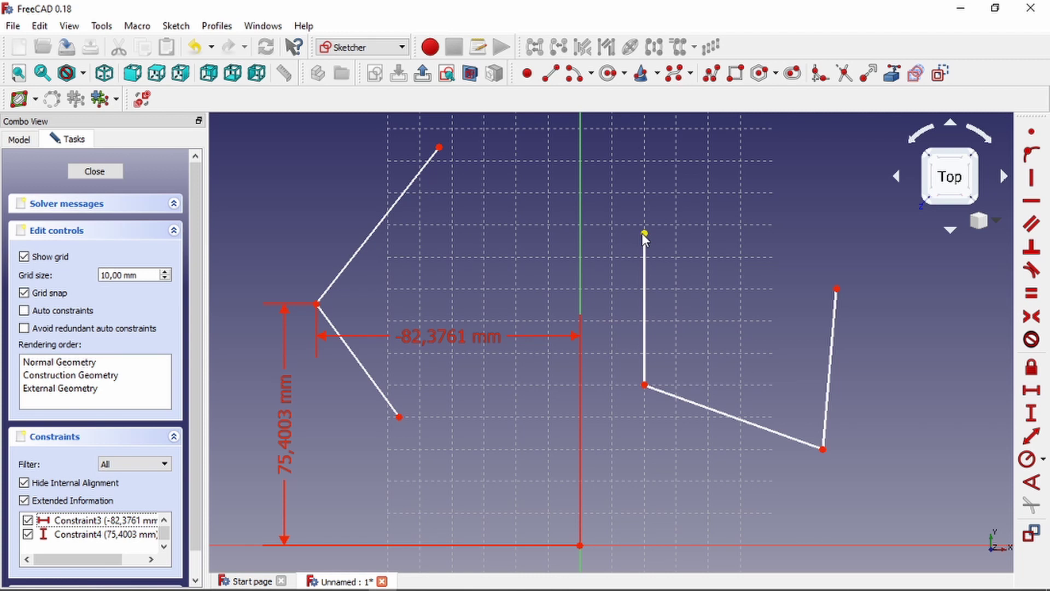
pyautogui.moveTo(644, 233); pyautogui.dragTo(612, 329)
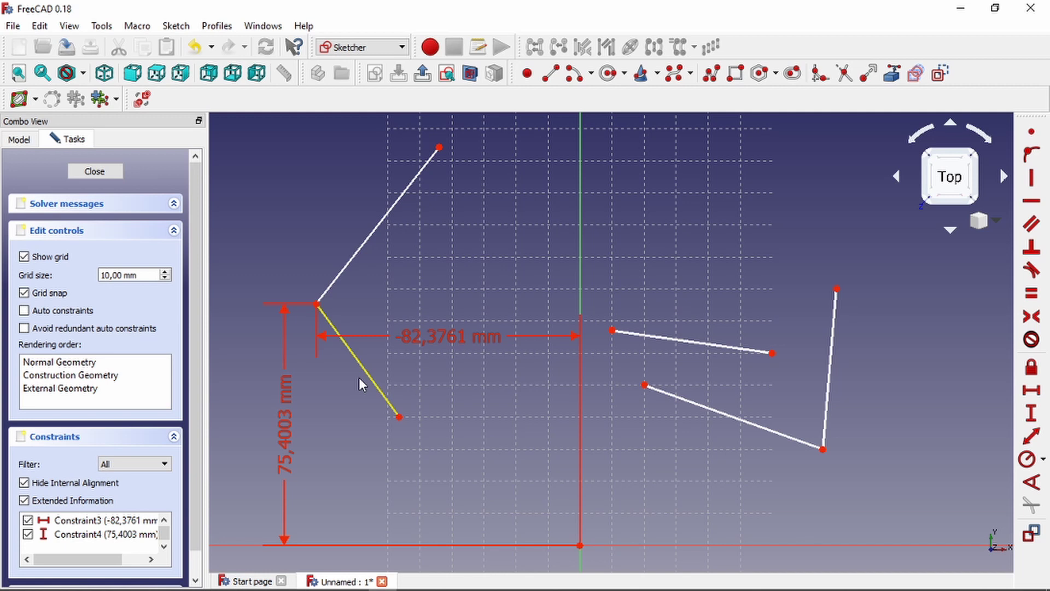
# Delete the vertical lock dimension of the left polyline's corner and move the corner slightly upward
pyautogui.click(82, 520)
pyautogui.click(82, 535)
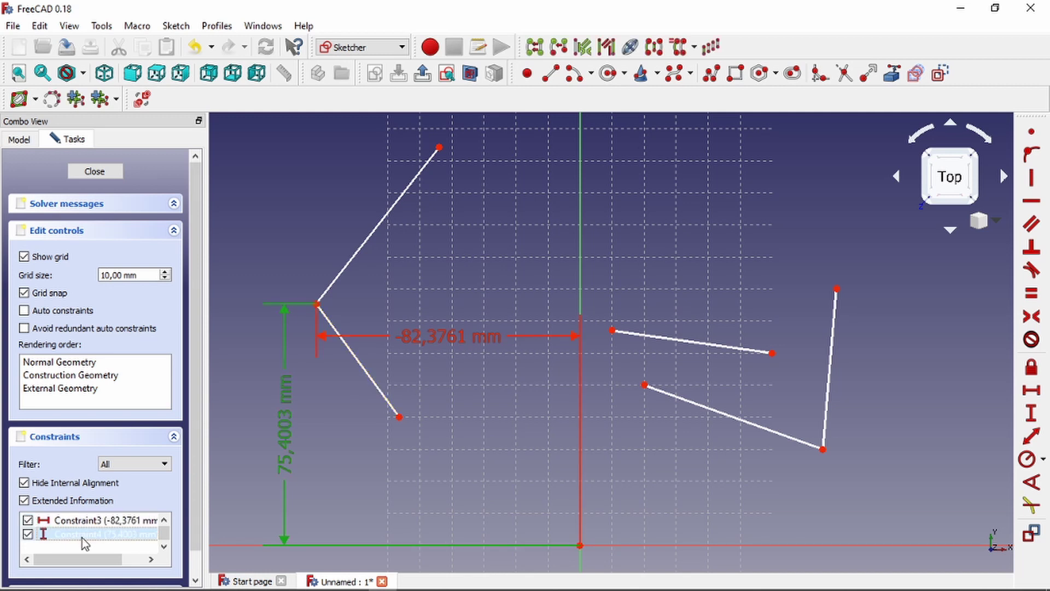
pyautogui.press('Delete')
pyautogui.moveTo(317, 304)
pyautogui.mouseDown()
pyautogui.moveTo(246, 478)
pyautogui.moveTo(320, 290)
pyautogui.mouseUp()
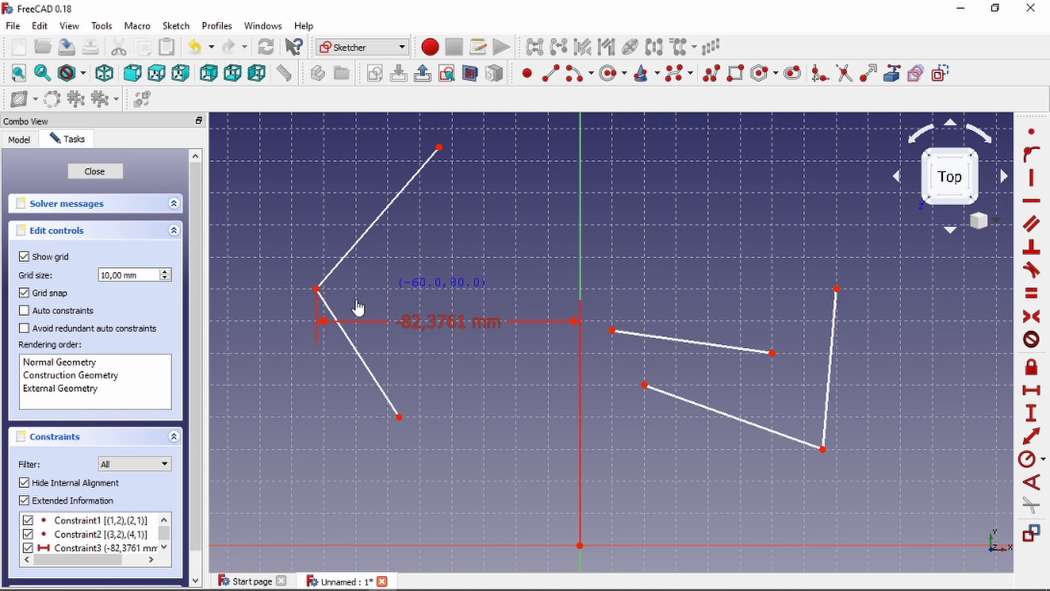
# Delete all geometry and constraints in the sketch
pyautogui.hotkey('ctrl', 'a')
pyautogui.press('Delete')
pyautogui.scroll(-2, 623, 383)
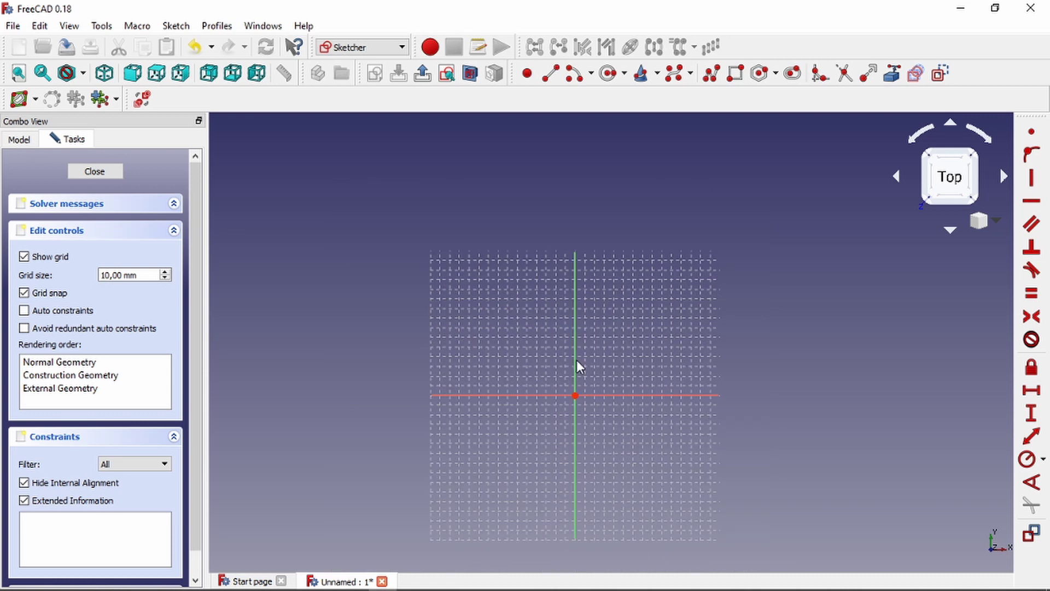
# Constrain the rectangle's top edge to a horizontal length of 100 mm
pyautogui.scroll(2, 579, 365)
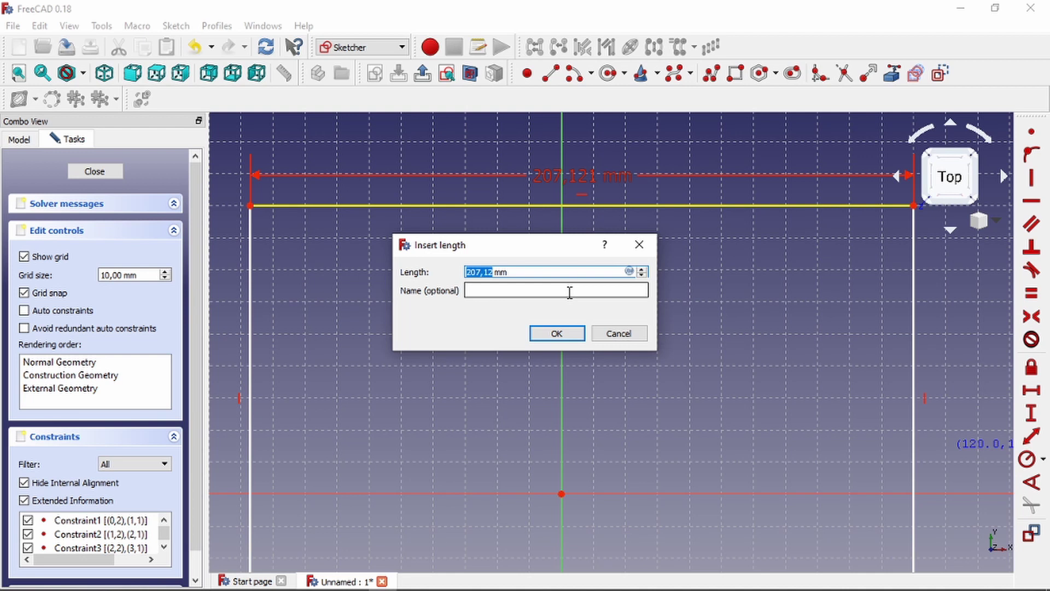
pyautogui.write('5')
pyautogui.press('BackSpace')
pyautogui.write('100')
pyautogui.click(549, 335)
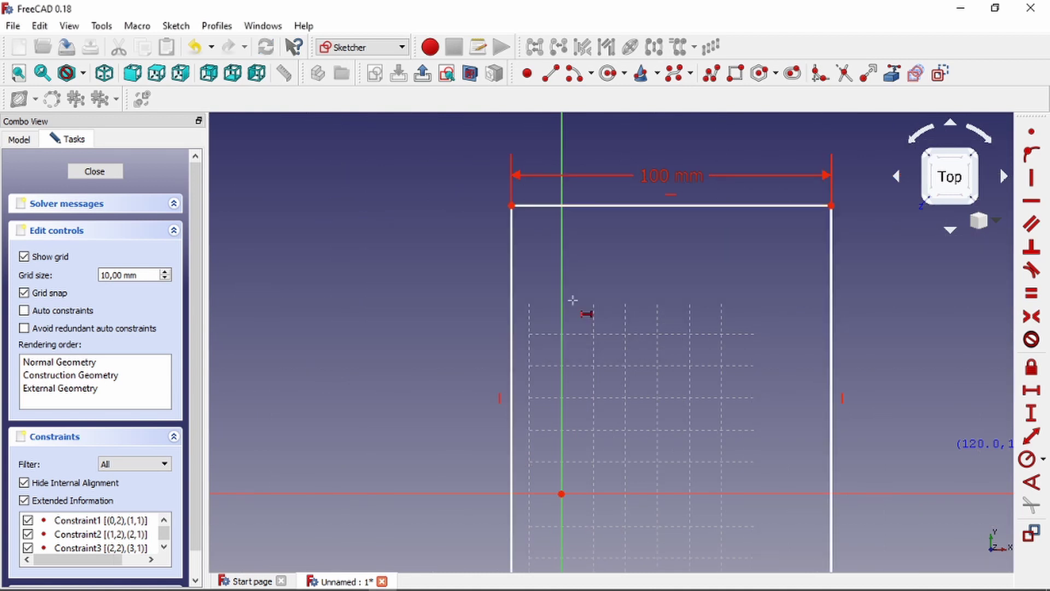
# Exit the horizontal distance command and test the width constraint by moving the rectangle's lower-right corner
pyautogui.scroll(-2, 665, 290)
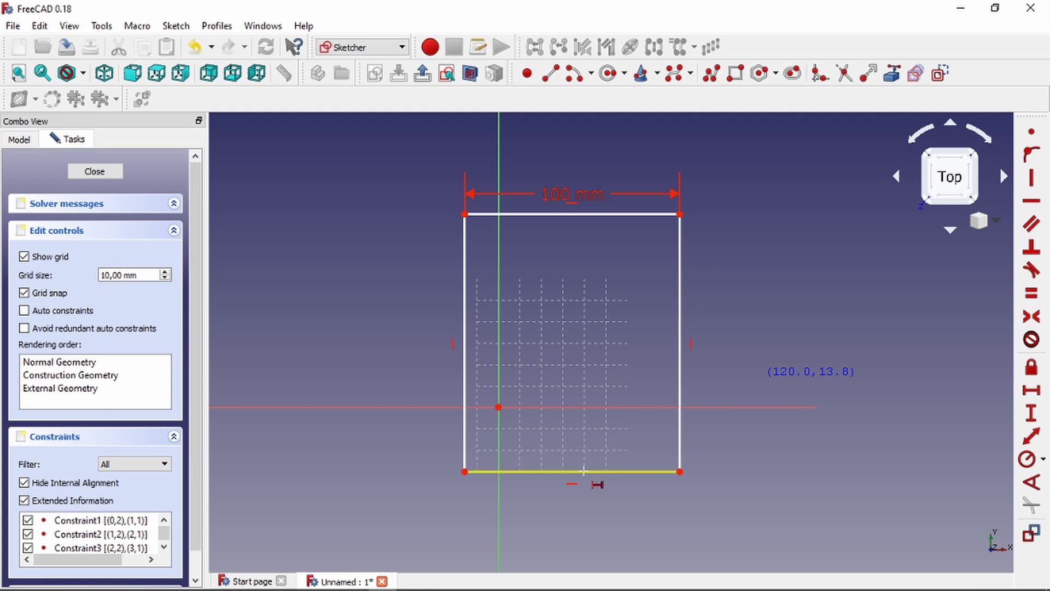
pyautogui.press('Escape')
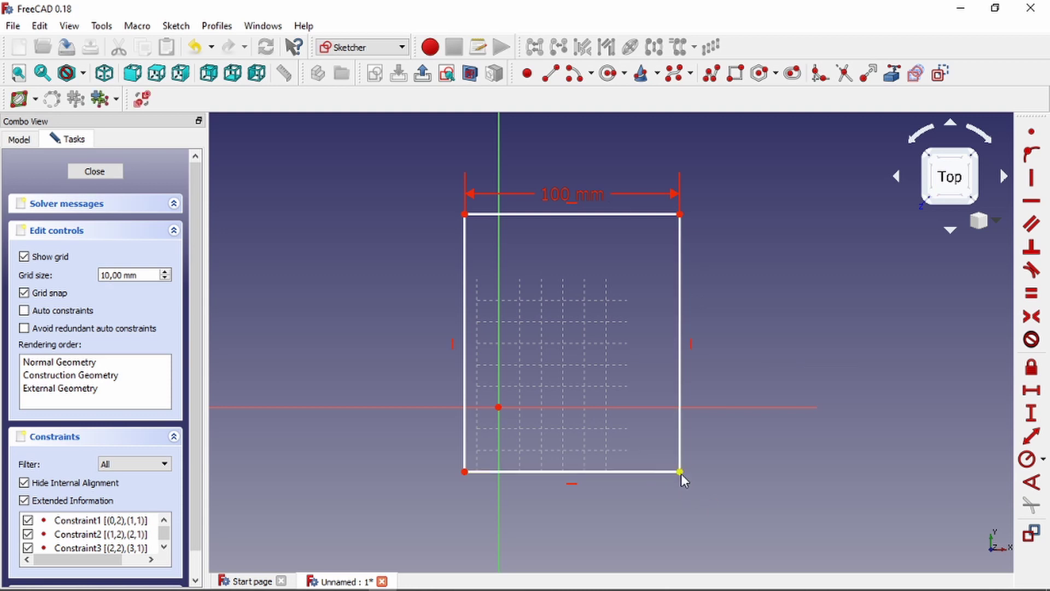
pyautogui.moveTo(681, 474); pyautogui.dragTo(678, 450)
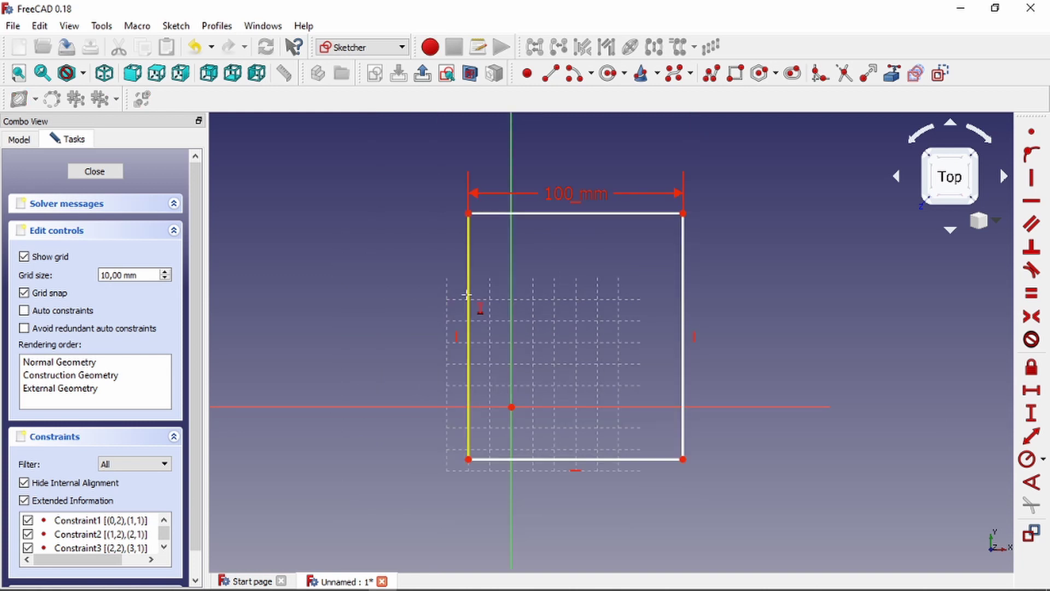
# Constrain the rectangle's left edge to a vertical length of 50 mm
pyautogui.click(468, 306)
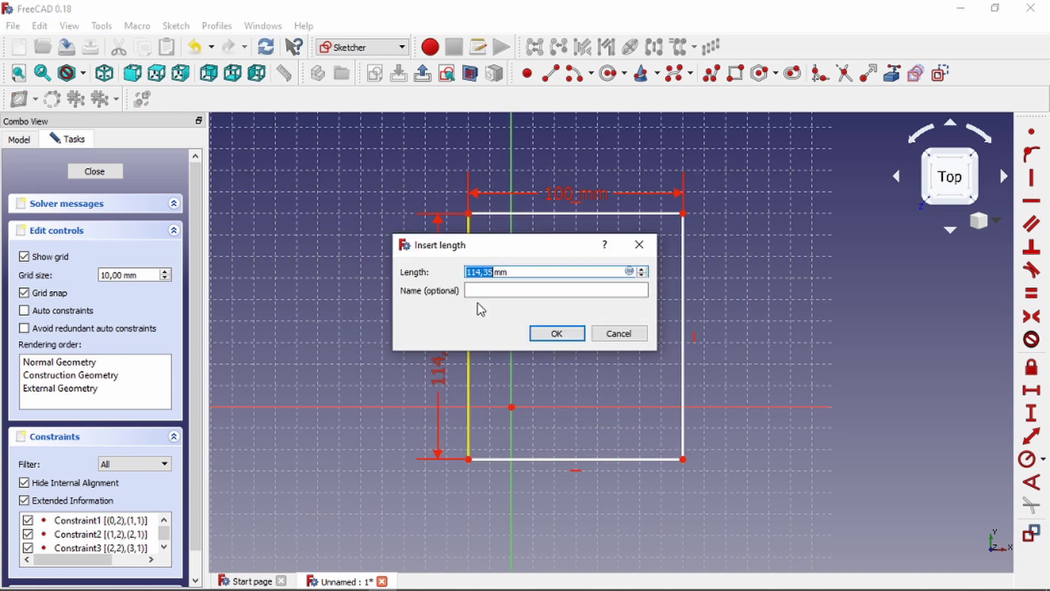
pyautogui.write('50')
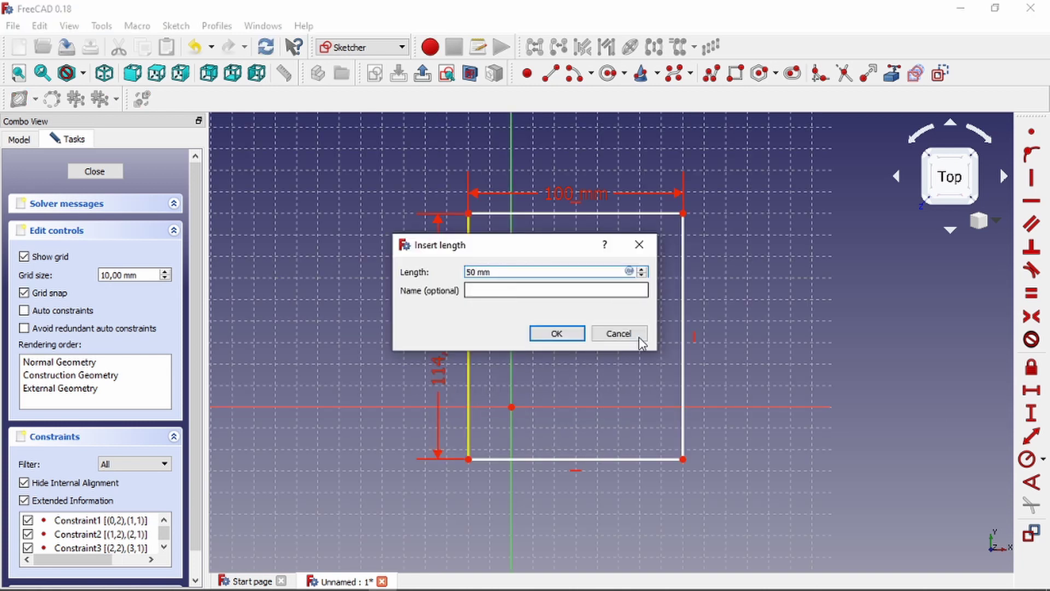
pyautogui.press('Return')
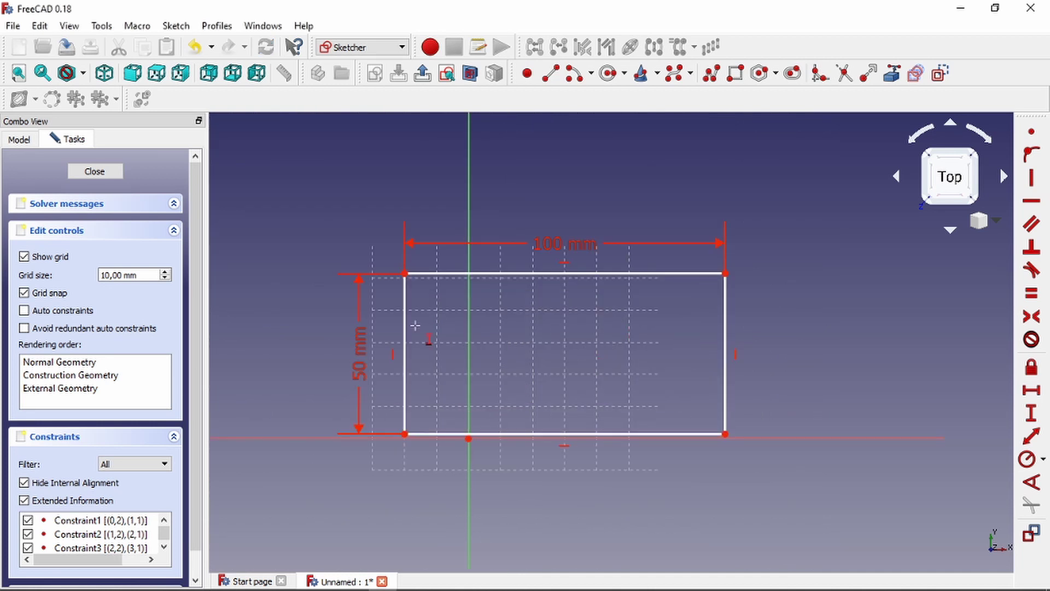
pyautogui.moveTo(415, 326); pyautogui.dragTo(455, 331, button='middle')
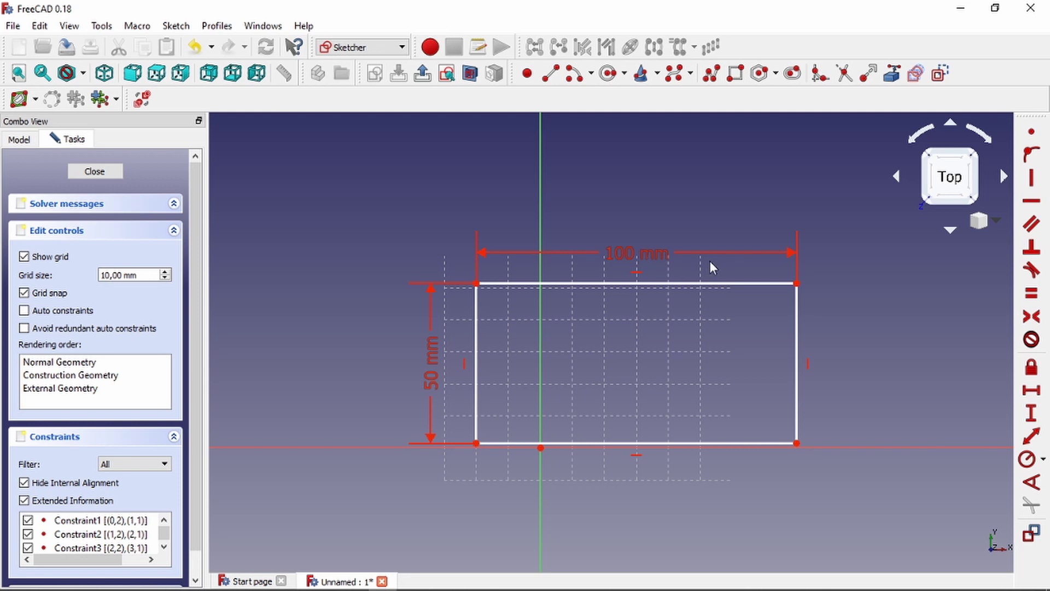
# Examine the available unit systems in the general preferences and close them without changes
pyautogui.click(40, 26)
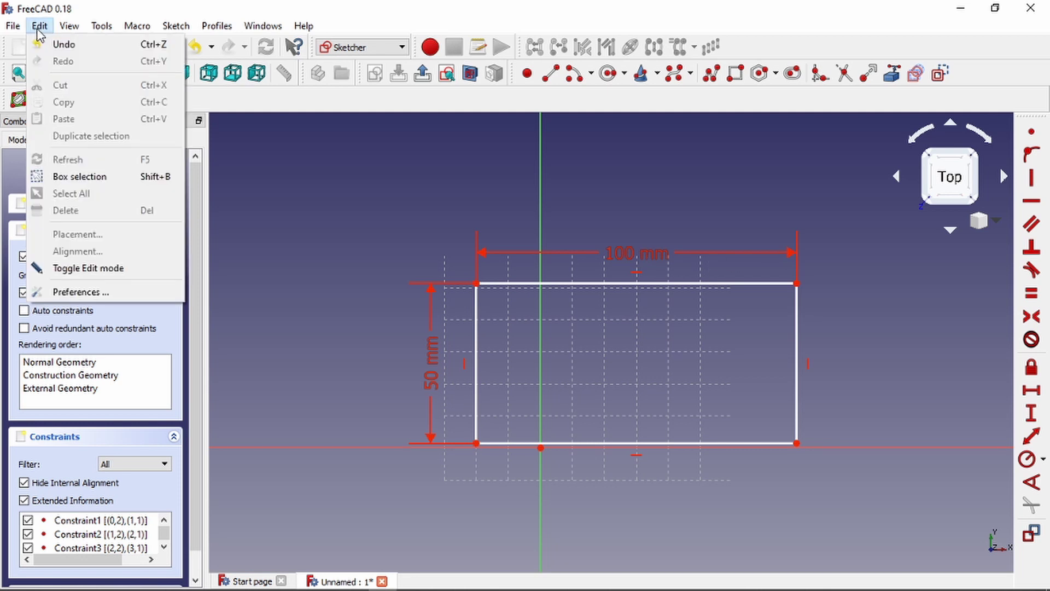
pyautogui.click(85, 289)
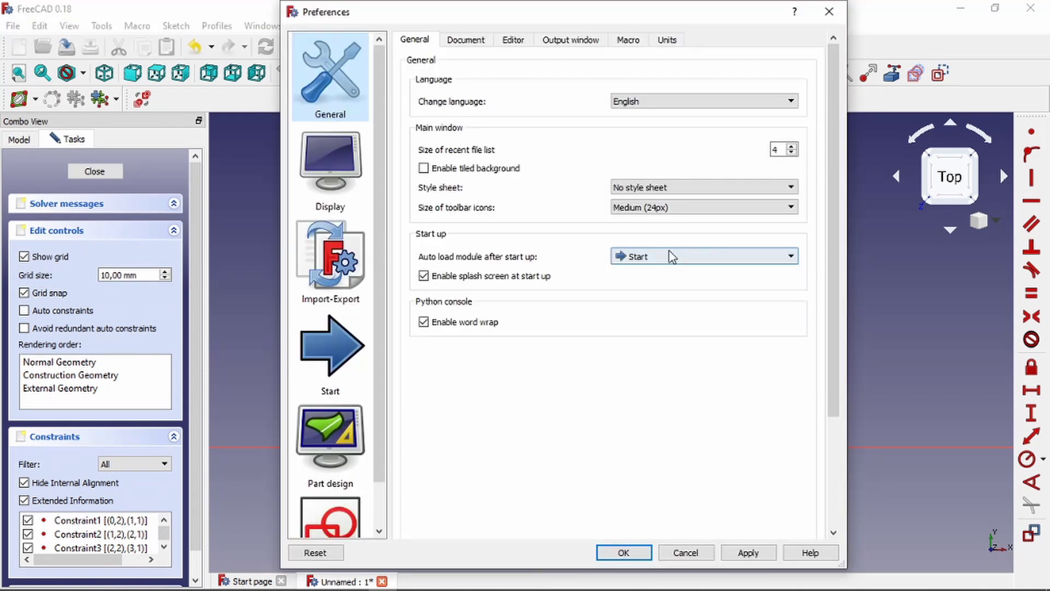
pyautogui.click(667, 46)
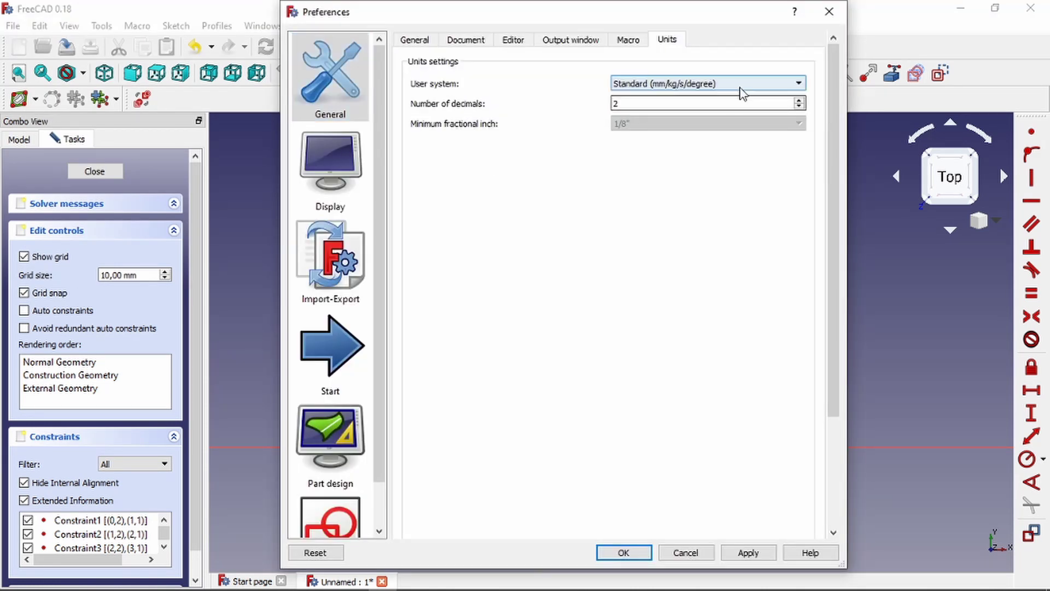
pyautogui.click(740, 85)
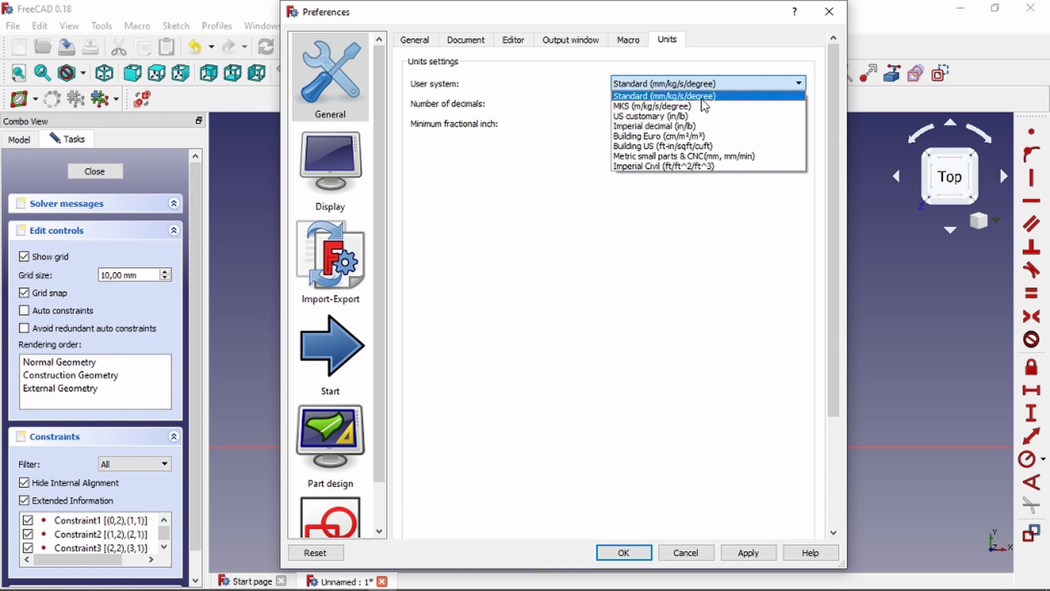
pyautogui.click(829, 12)
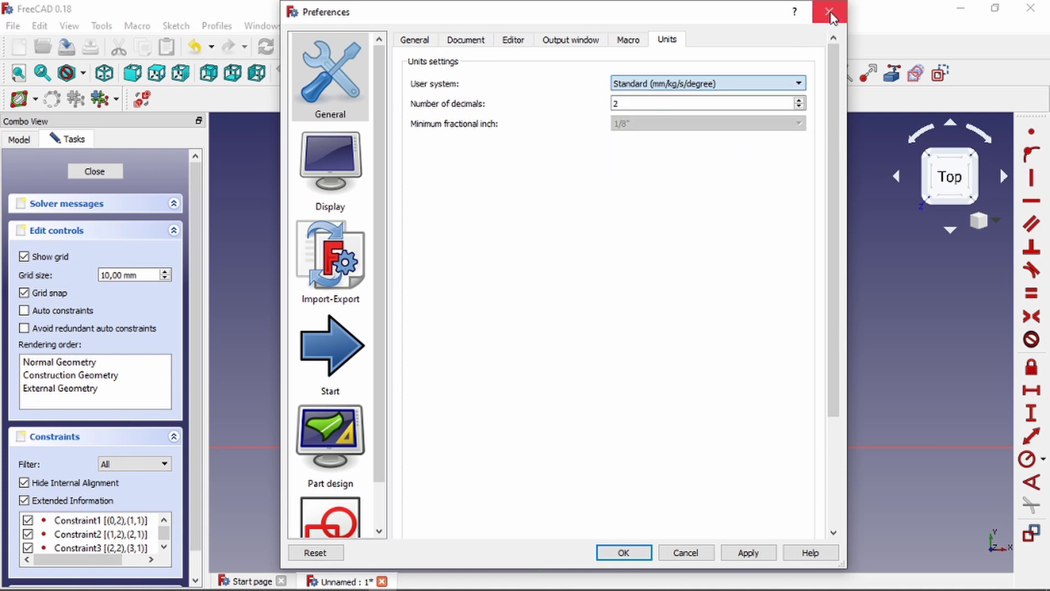
pyautogui.click(829, 12)
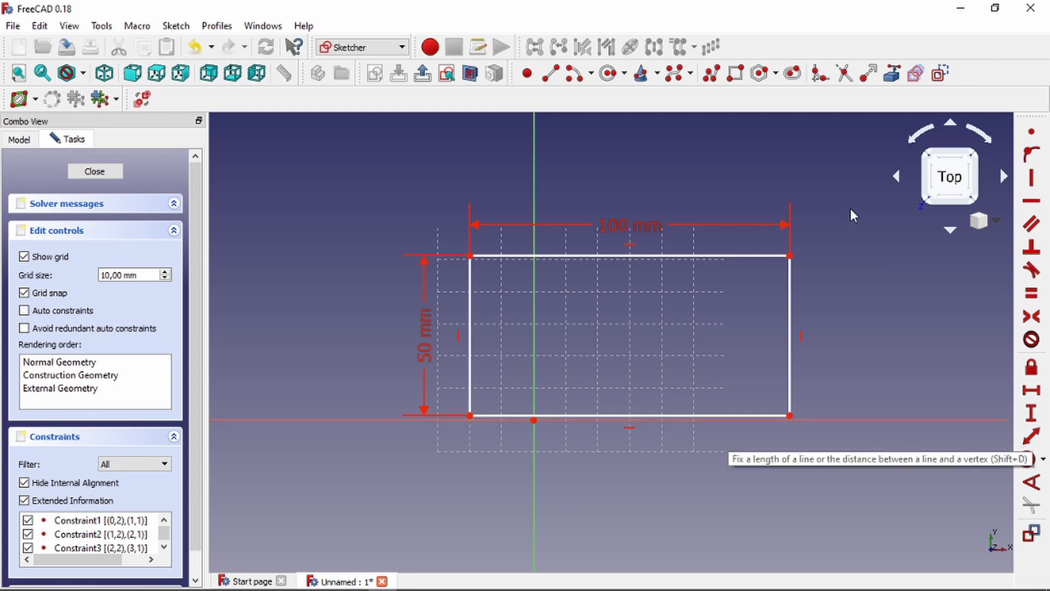
# Delete the whole dimensioned rectangle from the sketch
pyautogui.moveTo(831, 169); pyautogui.dragTo(245, 483)
pyautogui.press('Delete')
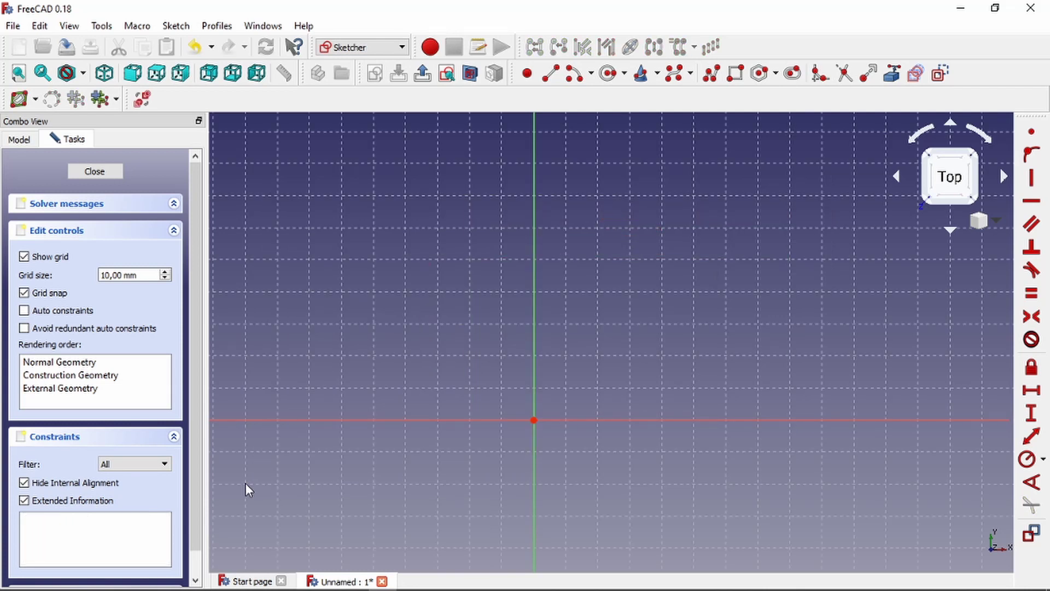
pyautogui.moveTo(484, 389); pyautogui.dragTo(436, 443, button='middle')
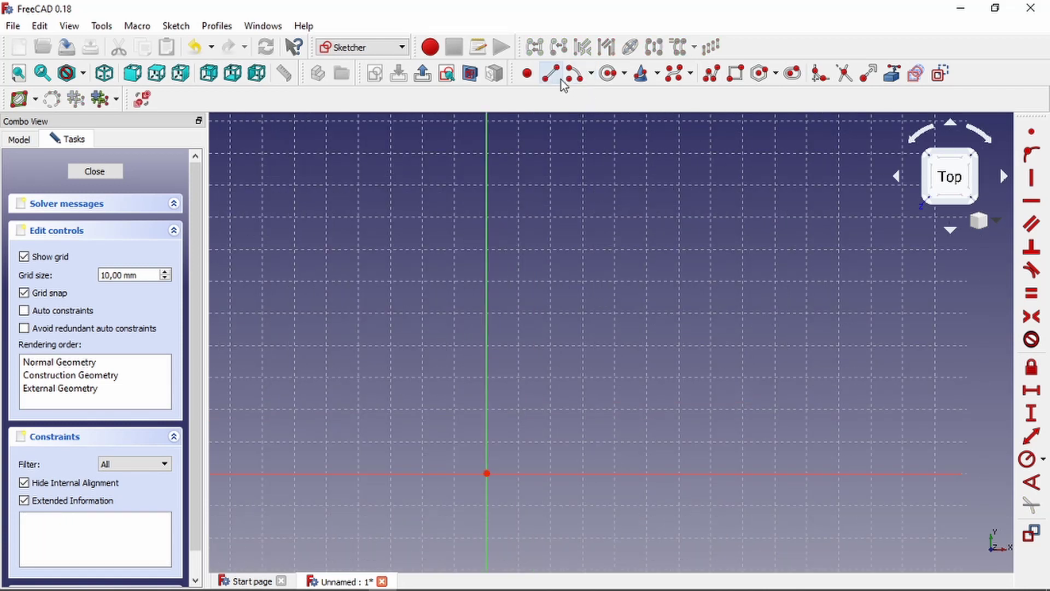
# Draw a closed right triangle with the Polyline tool, with legs about 90 mm long and its base on the horizontal axis
pyautogui.click(674, 72)
pyautogui.click(711, 73)
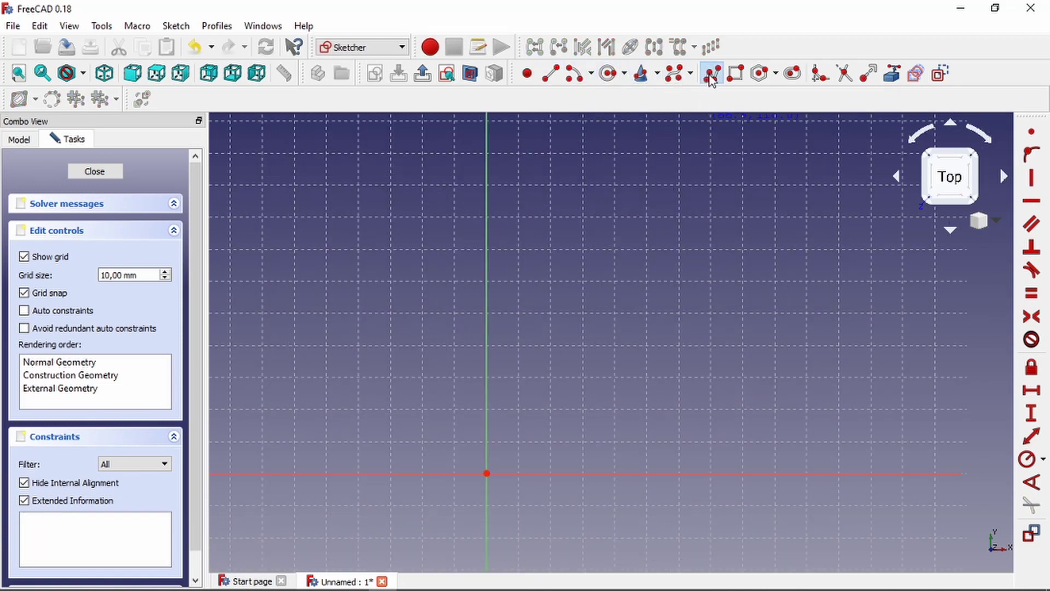
pyautogui.click(550, 185)
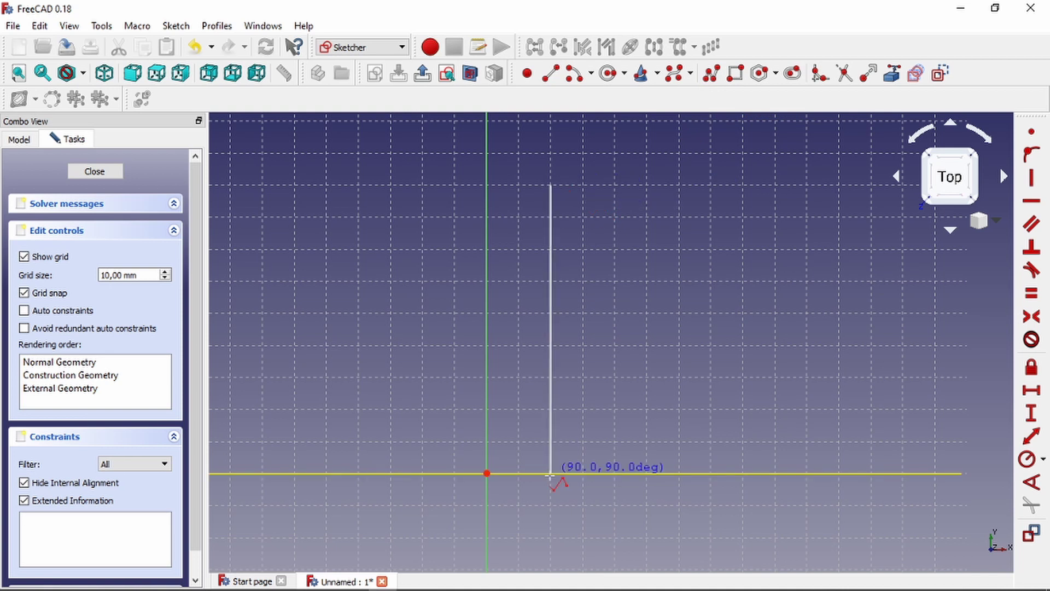
pyautogui.click(551, 473)
pyautogui.click(839, 473)
pyautogui.click(550, 185)
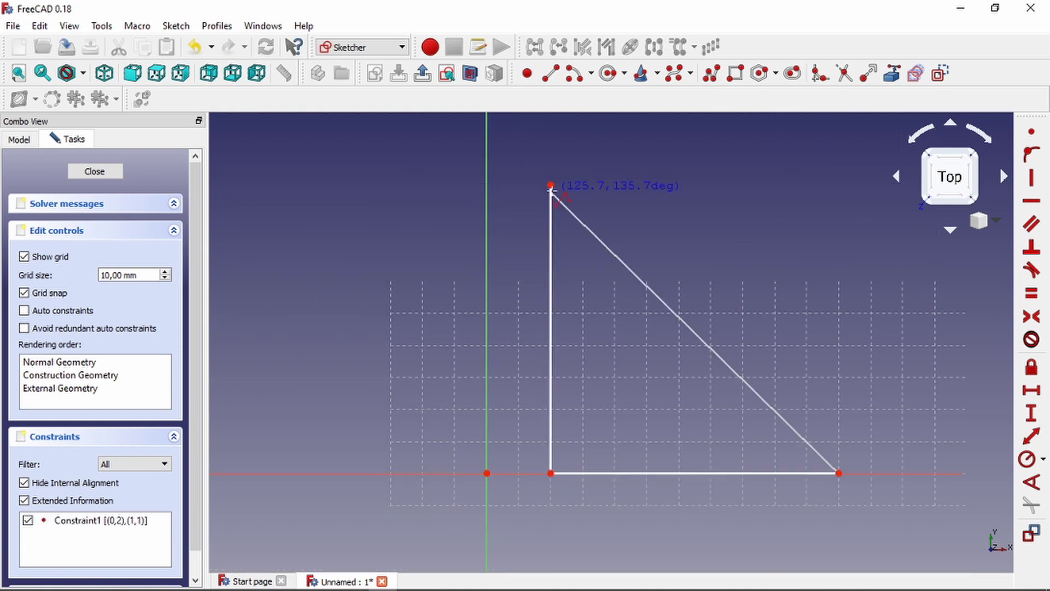
pyautogui.click(550, 185)
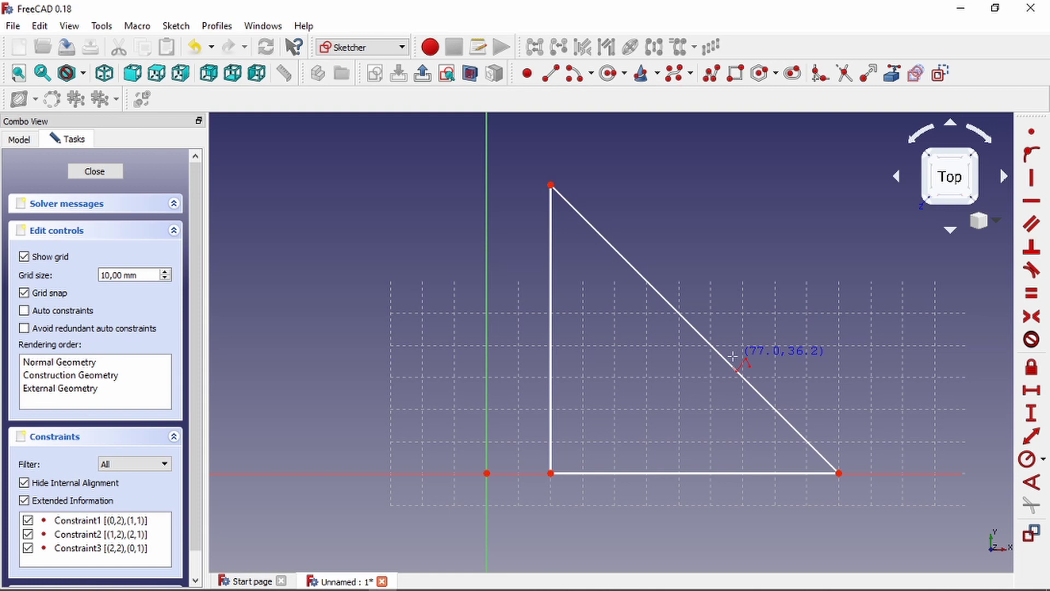
# Constrain the triangle's sloped side to a length of 100 mm
pyautogui.press('k')
pyautogui.press('d')
pyautogui.click(730, 361)
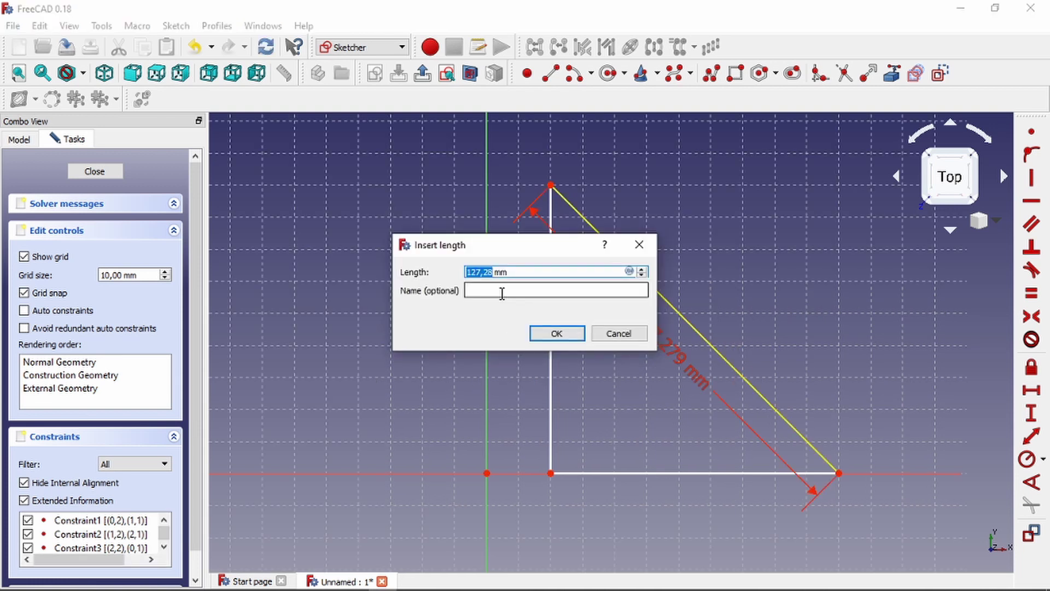
pyautogui.write('100')
pyautogui.press('BackSpace')
pyautogui.press('BackSpace')
pyautogui.write('00')
pyautogui.click(555, 333)
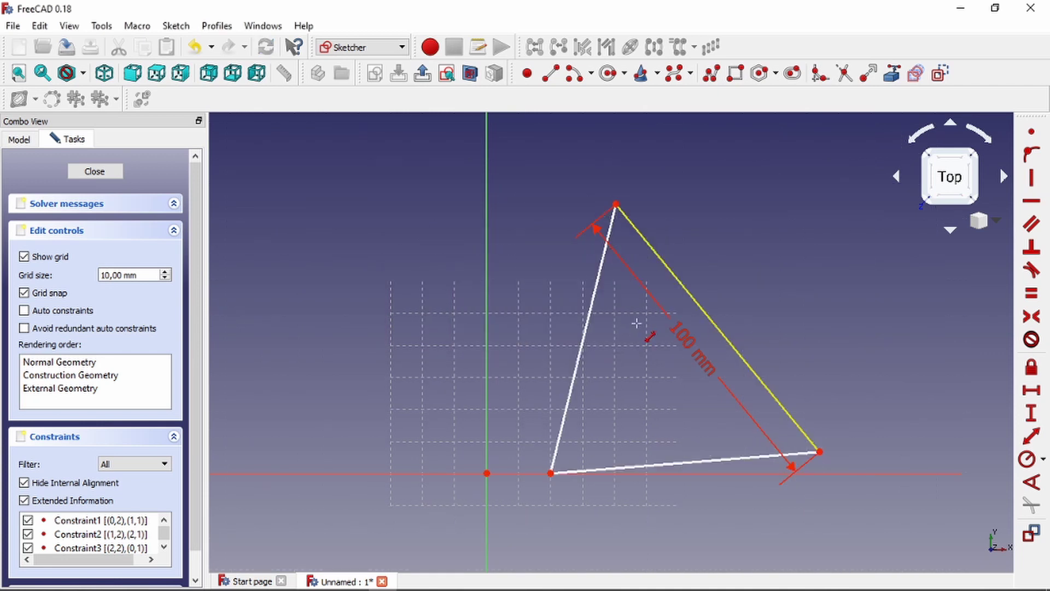
pyautogui.moveTo(711, 345); pyautogui.dragTo(677, 323, button='middle')
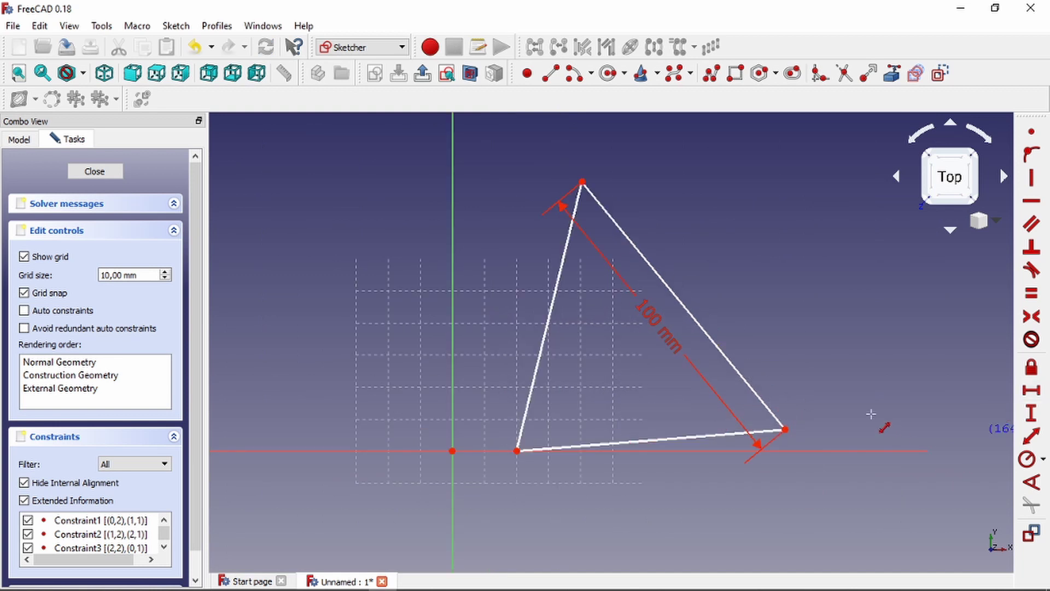
pyautogui.moveTo(870, 414); pyautogui.dragTo(896, 428, button='middle')
pyautogui.press('Escape')
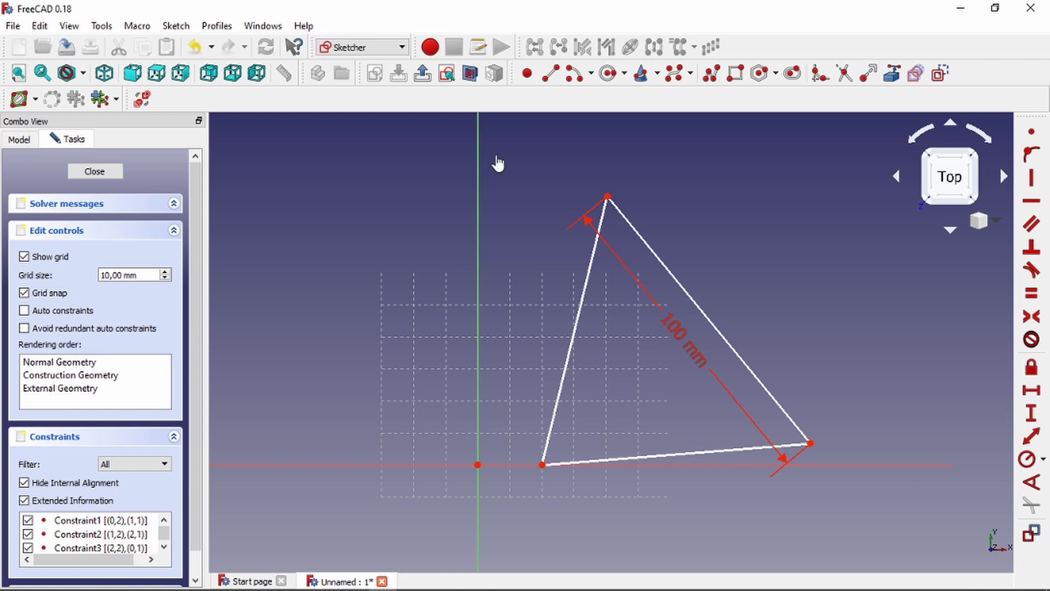
# Constrain the length of the triangle's left side to 50 mm
pyautogui.moveTo(496, 156); pyautogui.dragTo(825, 500)
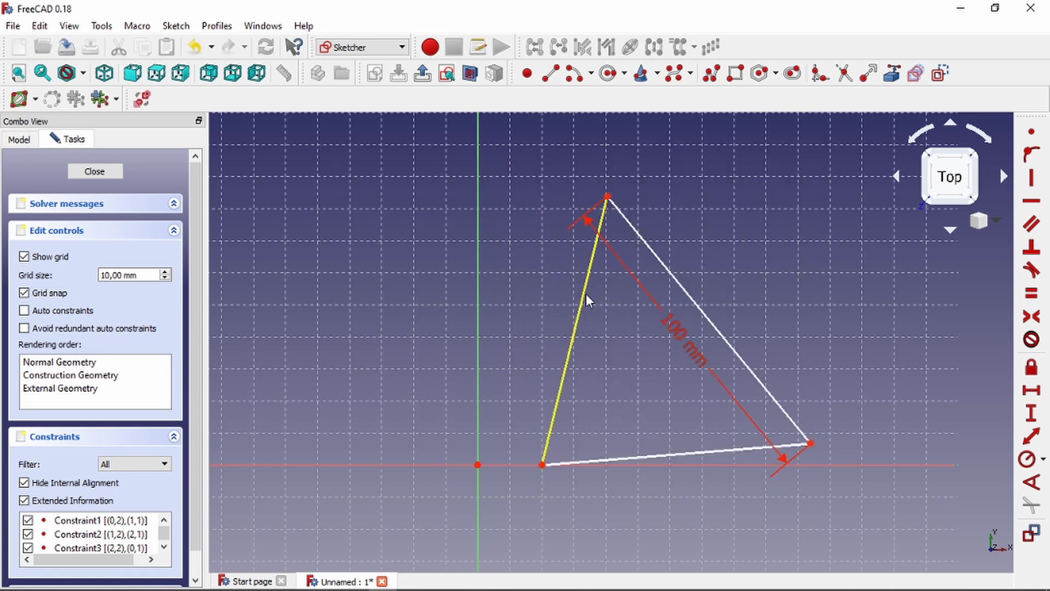
pyautogui.click(586, 293)
pyautogui.click(1038, 446)
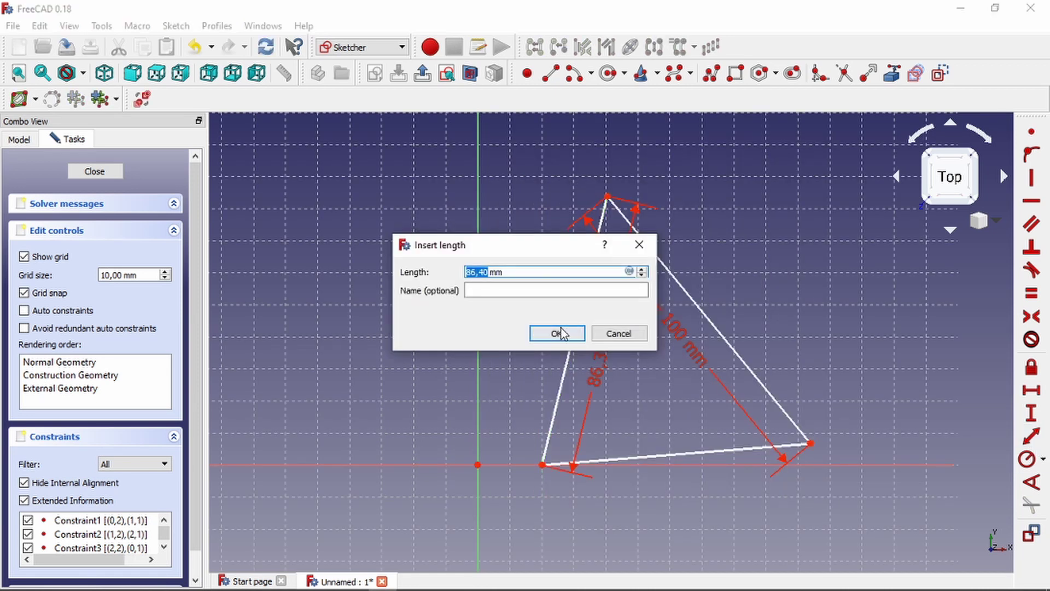
pyautogui.write('50')
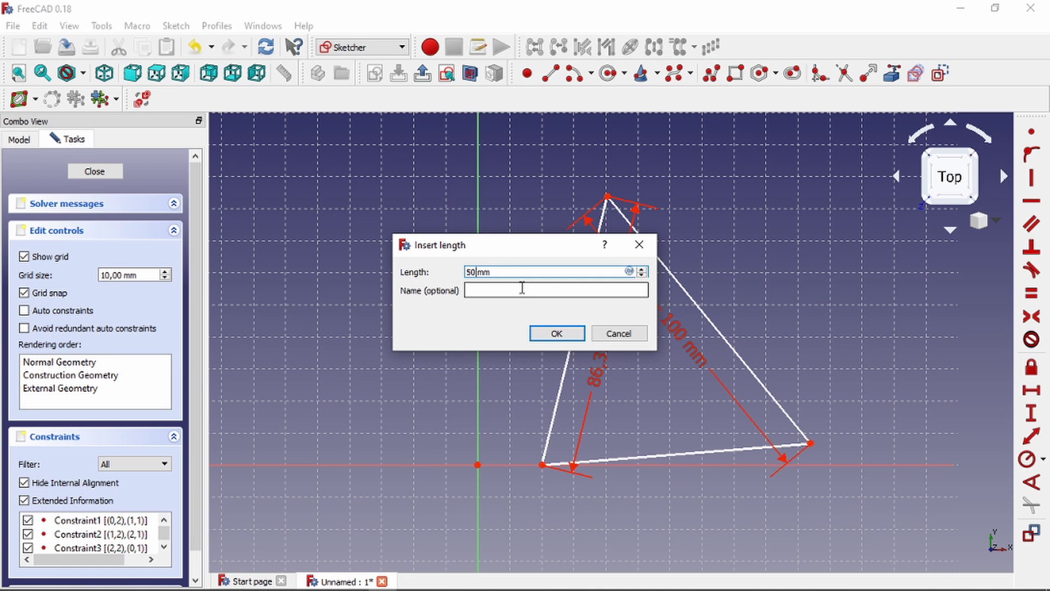
pyautogui.click(556, 334)
# Delete the whole dimensioned triangle from the sketch
pyautogui.scroll(-2, 651, 351)
pyautogui.scroll(2, 615, 361)
pyautogui.moveTo(446, 231); pyautogui.dragTo(882, 491)
pyautogui.press('Delete')
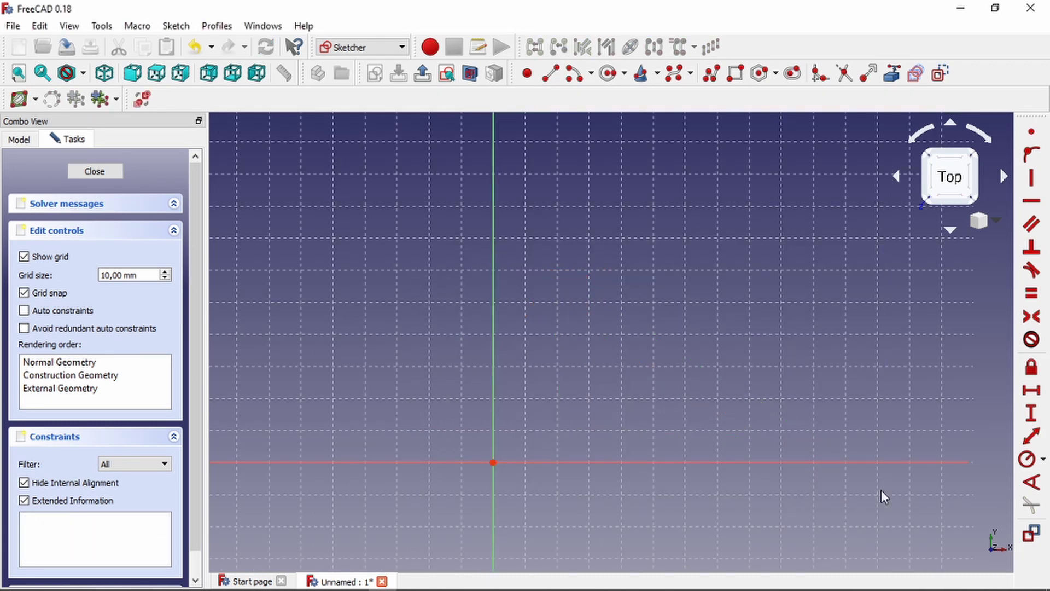
# Draw a circle of about 42 mm radius above the horizontal axis, with its centre slightly right of the vertical axis
pyautogui.scroll(-2, 629, 311)
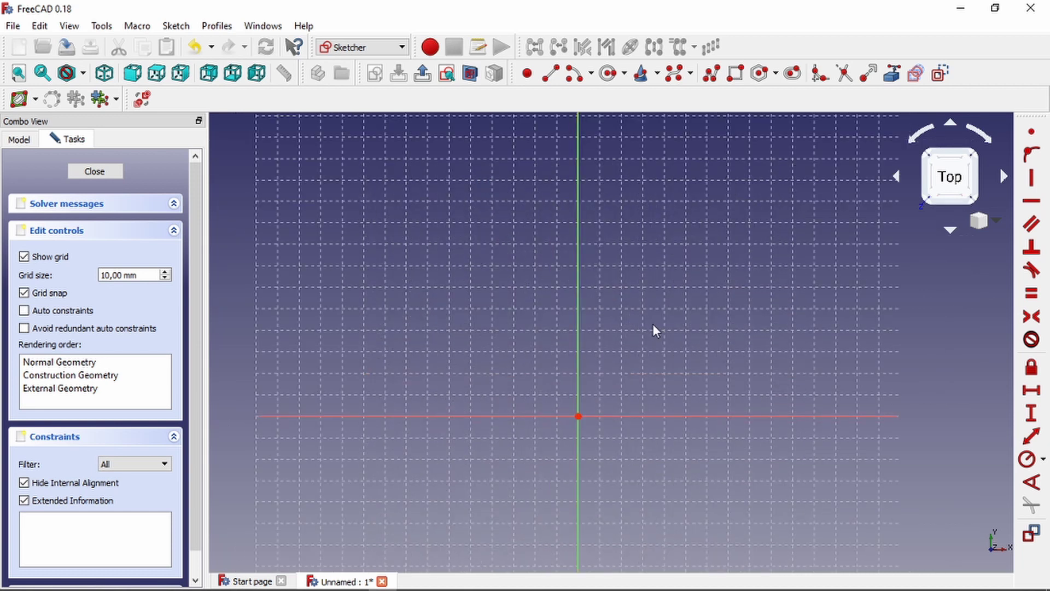
pyautogui.click(608, 72)
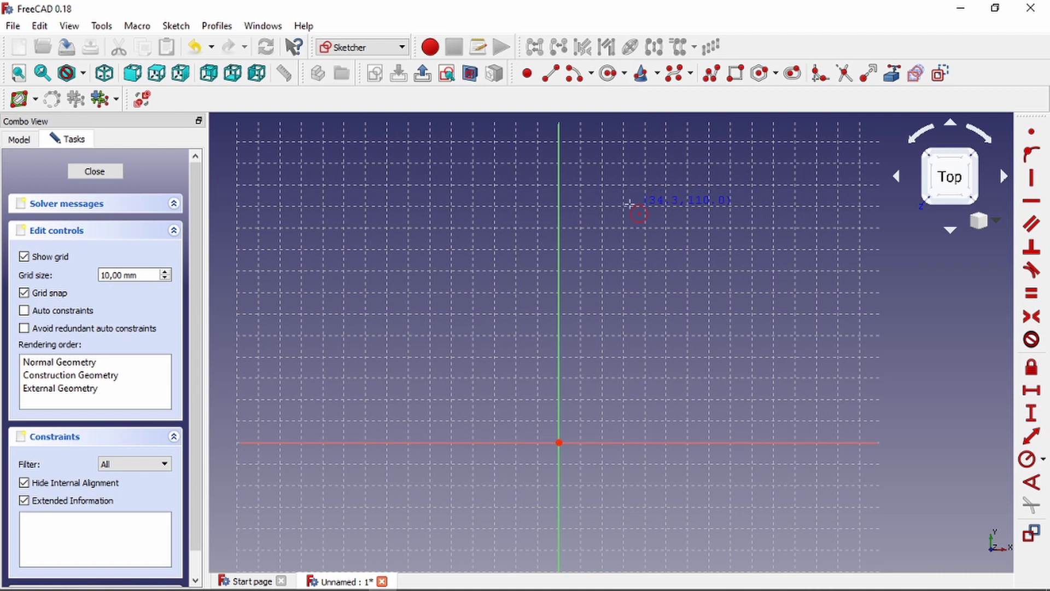
pyautogui.click(629, 207)
pyautogui.click(715, 223)
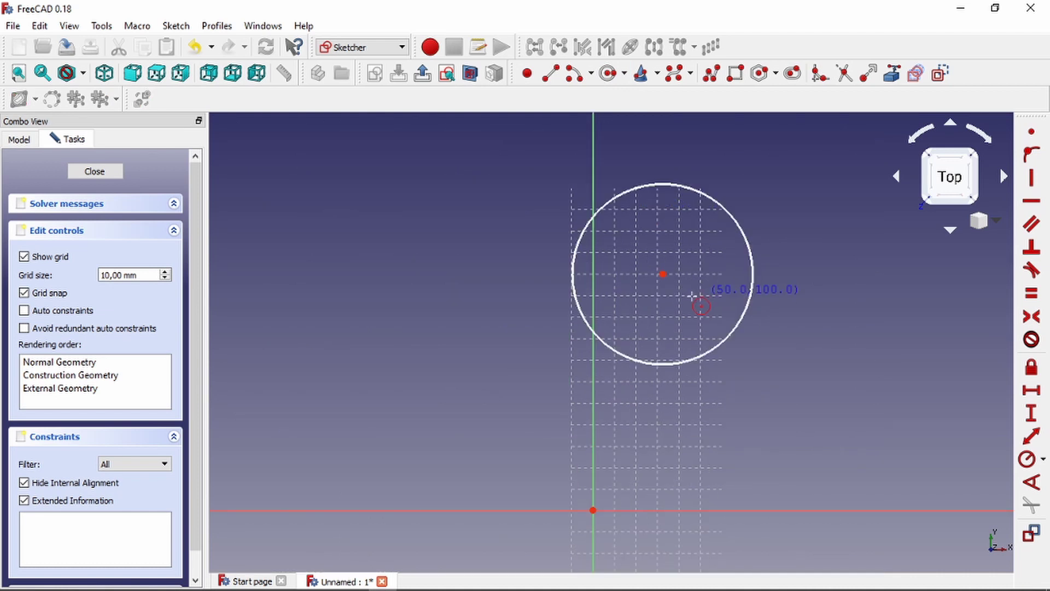
pyautogui.scroll(2, 781, 350)
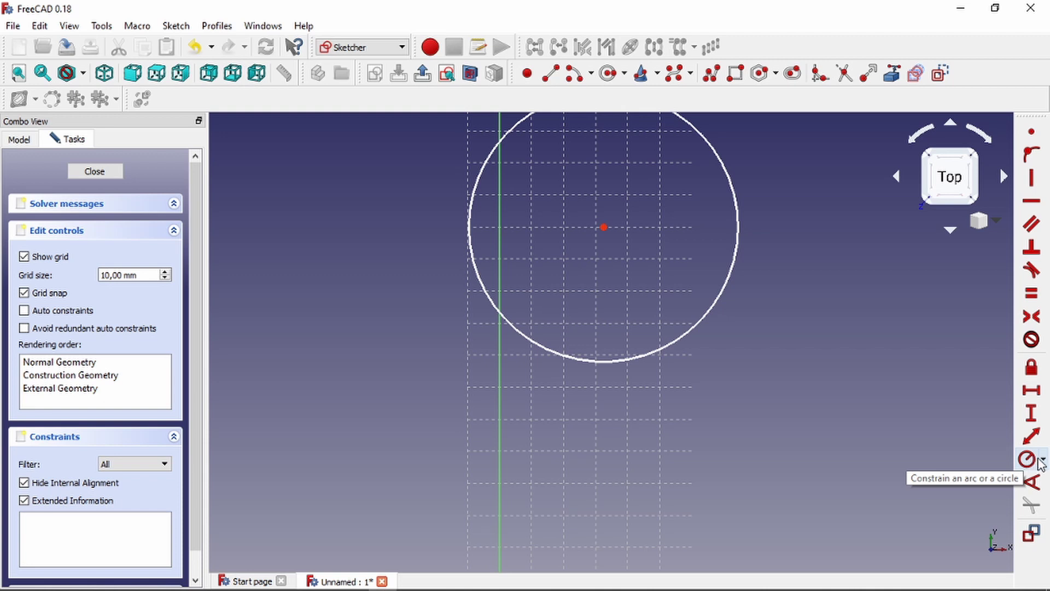
pyautogui.click(1042, 461)
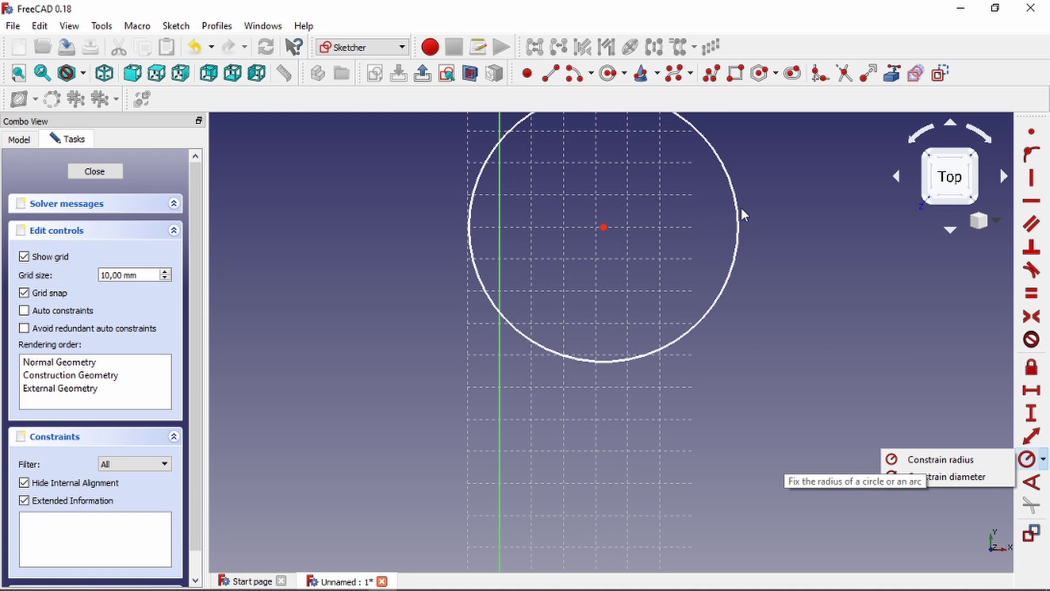
pyautogui.click(631, 243)
pyautogui.scroll(-4, 629, 307)
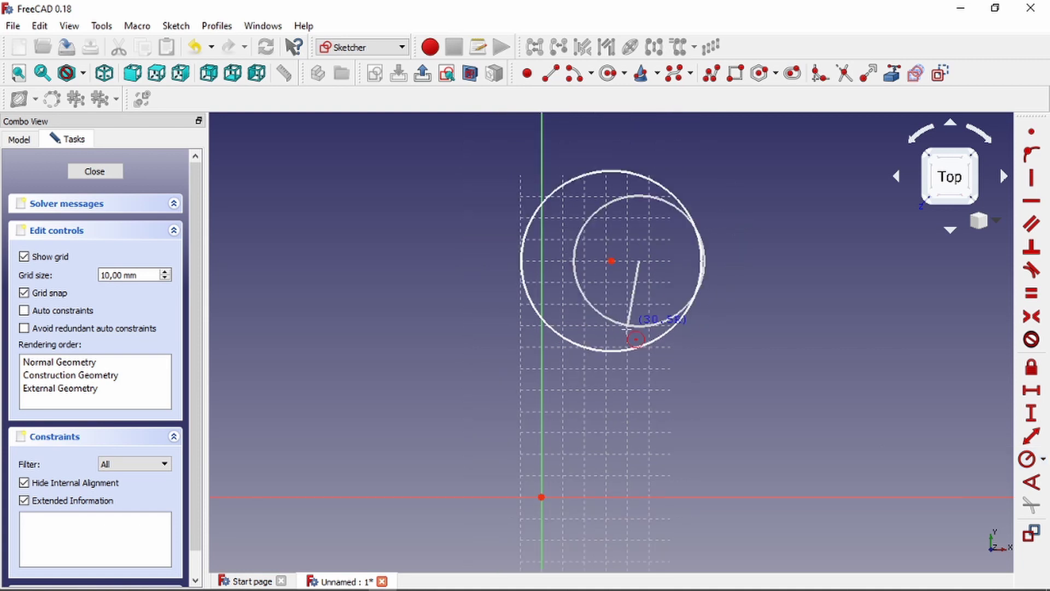
pyautogui.scroll(5, 628, 276)
pyautogui.press('Escape')
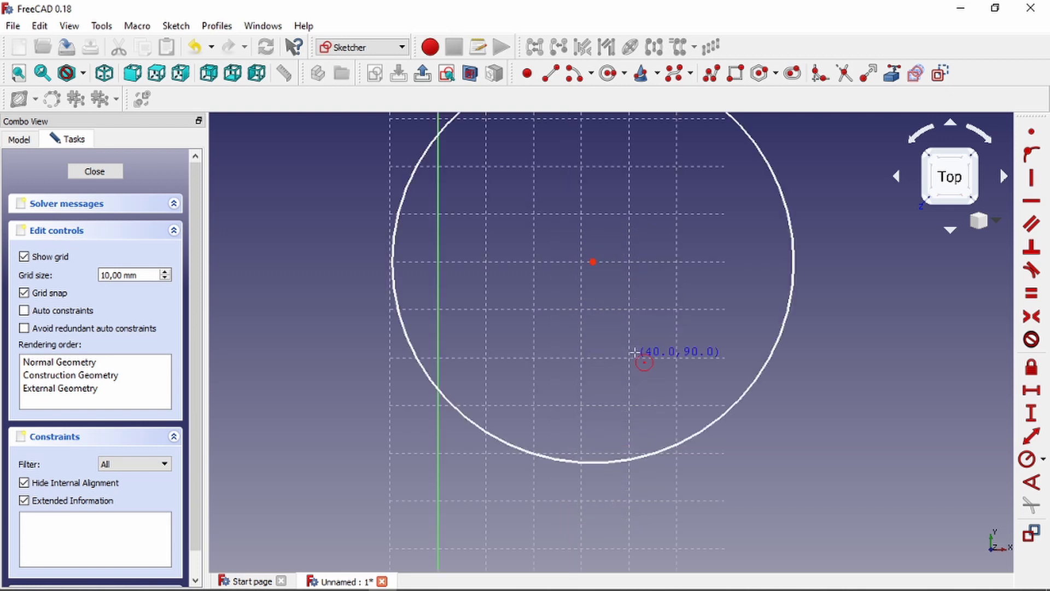
pyautogui.hotkey('ctrl', 'z')
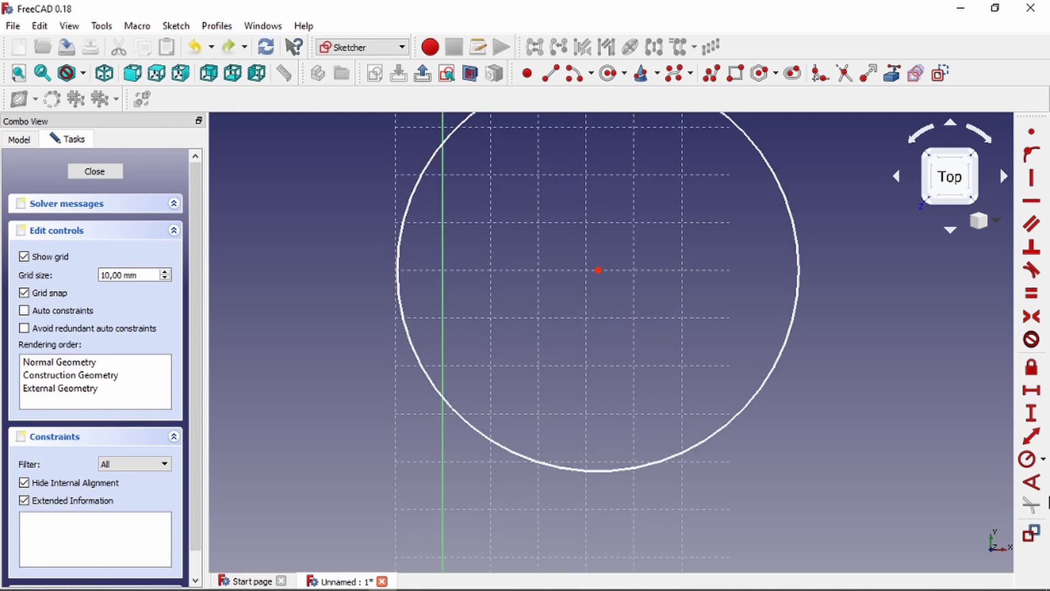
# Constrain the circle's radius to 100 mm
pyautogui.click(1028, 461)
pyautogui.click(990, 461)
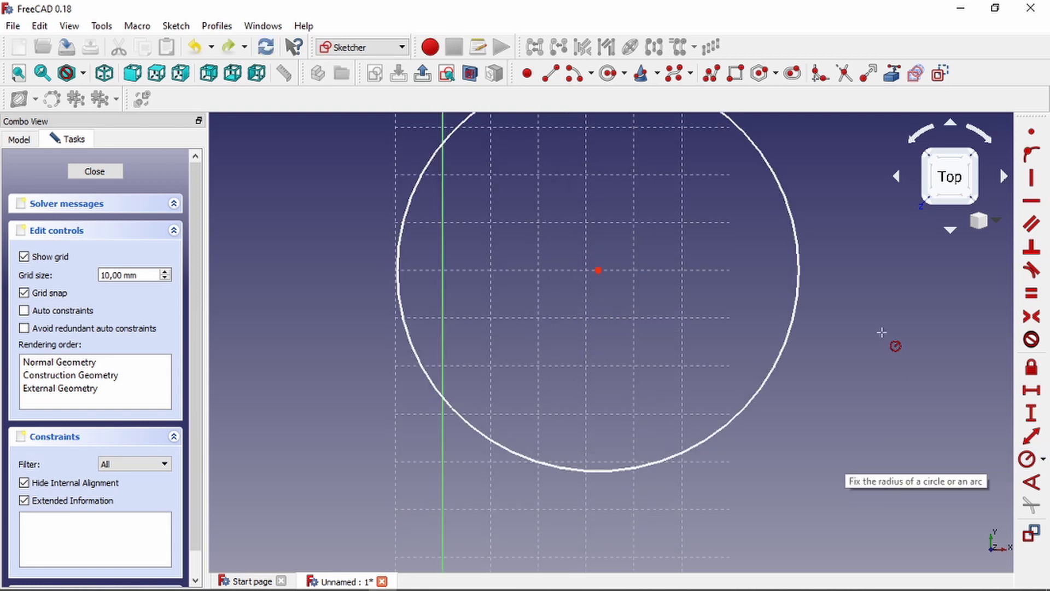
pyautogui.click(800, 279)
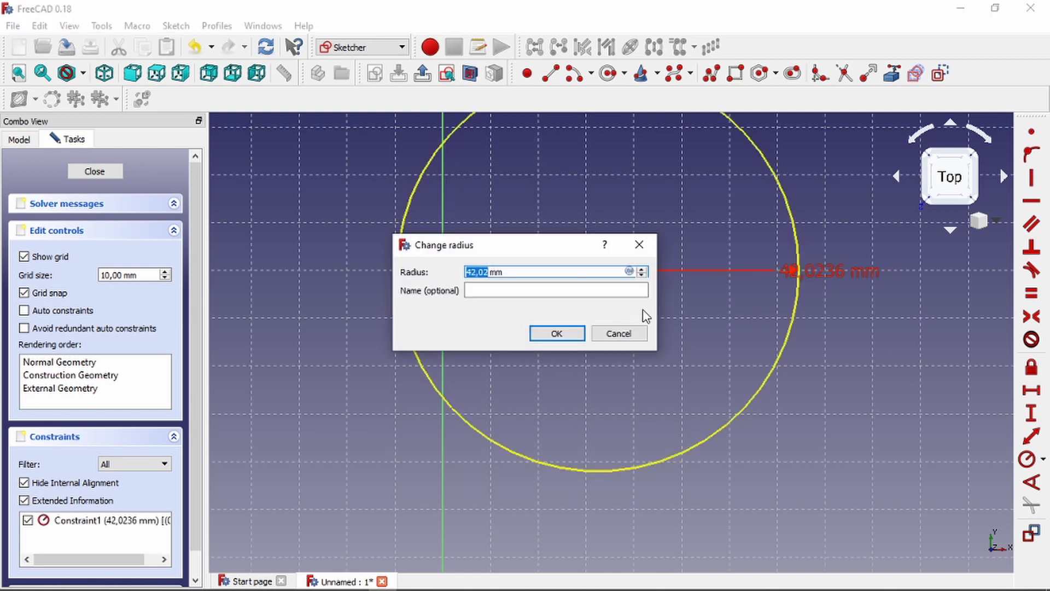
pyautogui.write('50')
pyautogui.press('BackSpace')
pyautogui.press('BackSpace')
pyautogui.write('100')
pyautogui.click(572, 333)
pyautogui.scroll(-3, 572, 333)
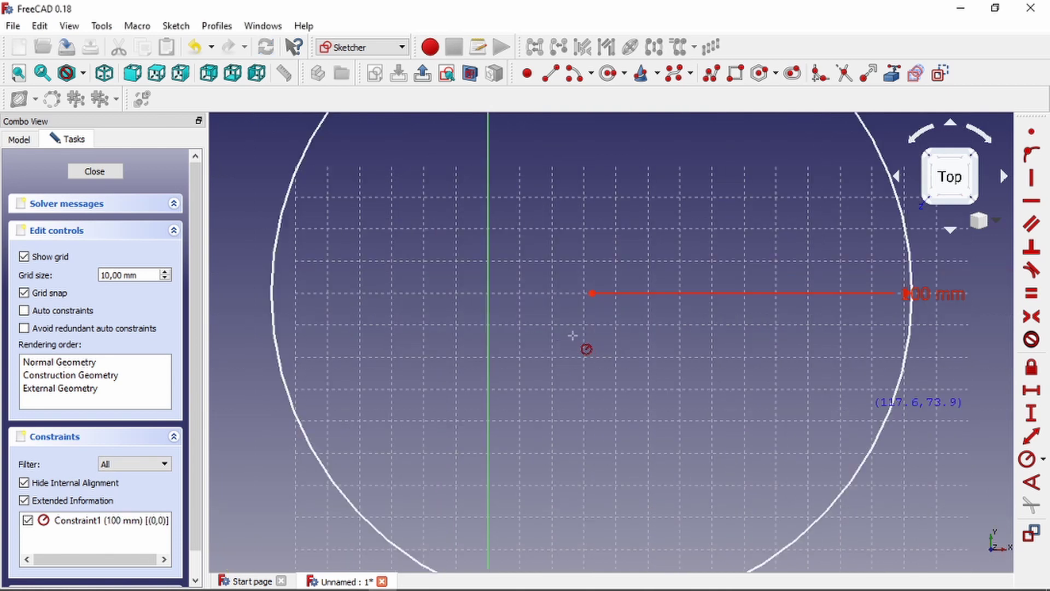
pyautogui.moveTo(592, 293); pyautogui.dragTo(520, 295, button='middle')
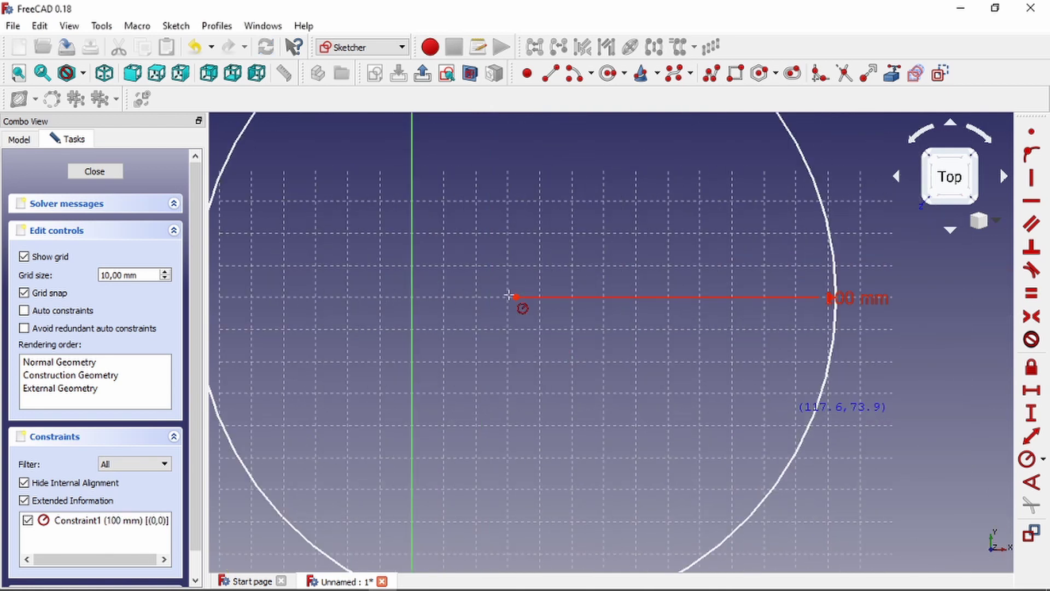
pyautogui.scroll(-2, 851, 308)
pyautogui.moveTo(626, 307); pyautogui.dragTo(623, 264, button='middle')
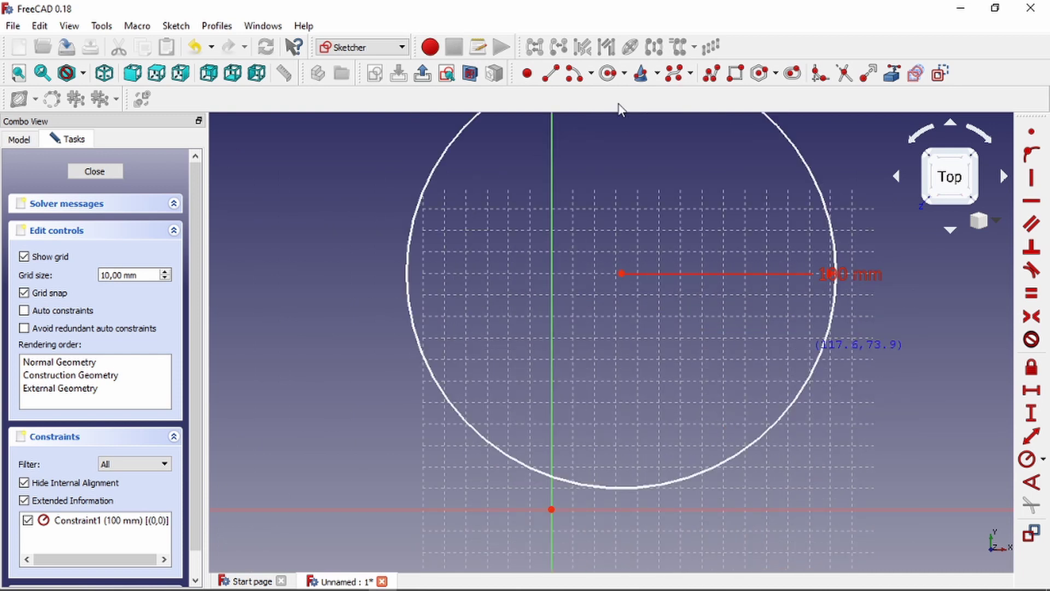
# Draw a second circle about 134 mm in diameter, centred below the horizontal axis and overlapping the first circle's lower edge
pyautogui.click(608, 73)
pyautogui.scroll(-2, 628, 164)
pyautogui.click(675, 401)
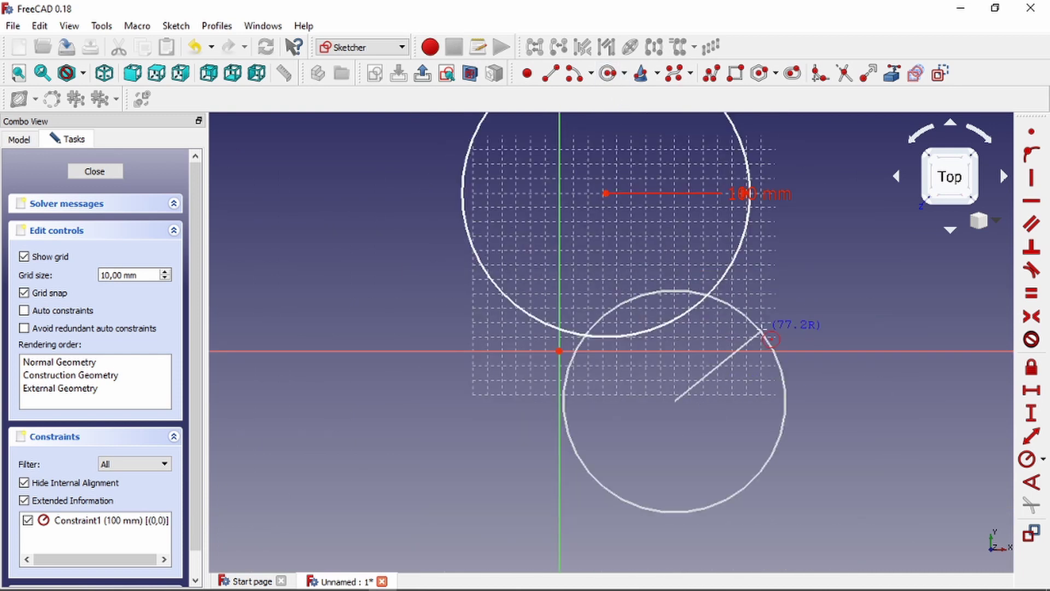
pyautogui.click(736, 323)
pyautogui.scroll(2, 736, 323)
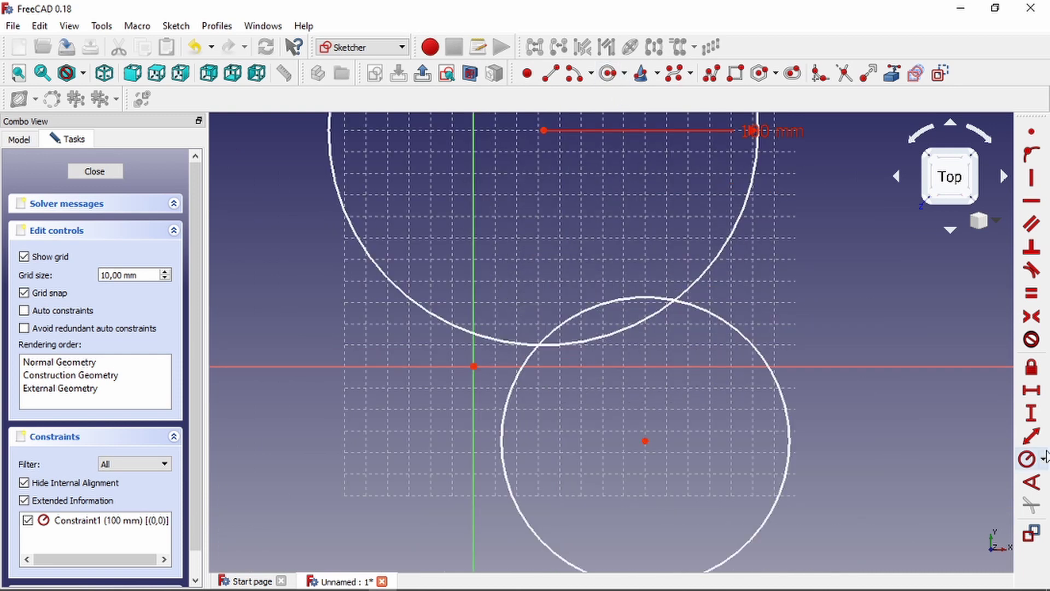
# Constrain the diameter of the second, lower circle to 50 mm
pyautogui.click(1044, 460)
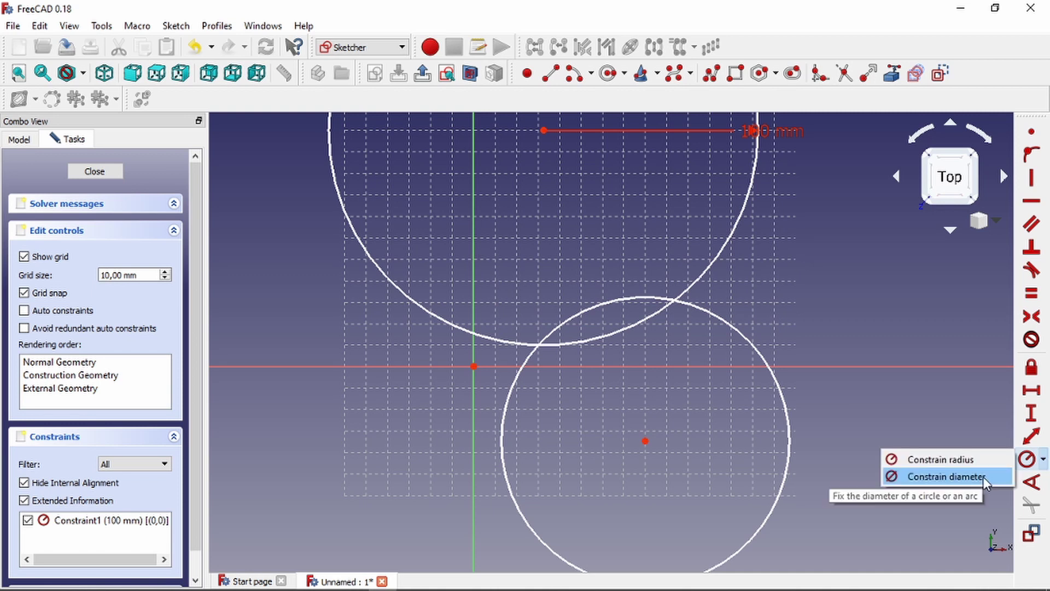
pyautogui.click(983, 477)
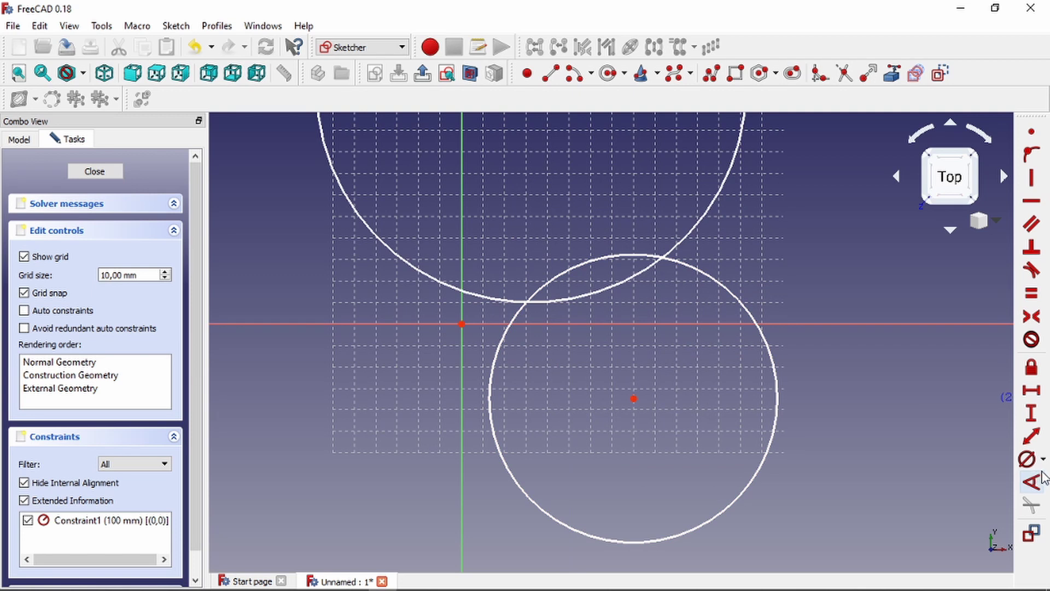
pyautogui.click(1043, 458)
pyautogui.click(999, 478)
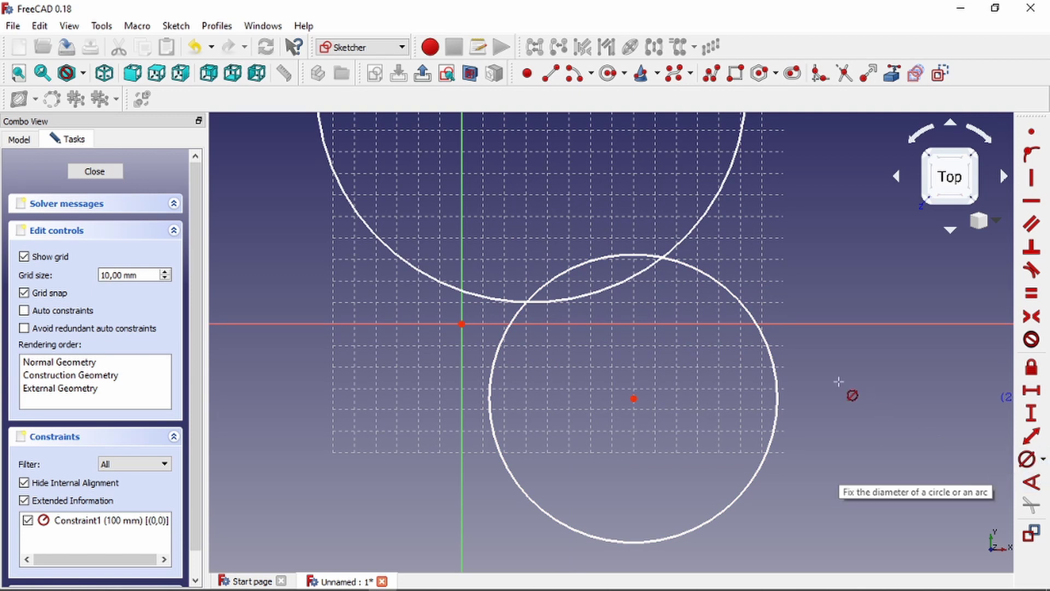
pyautogui.click(775, 363)
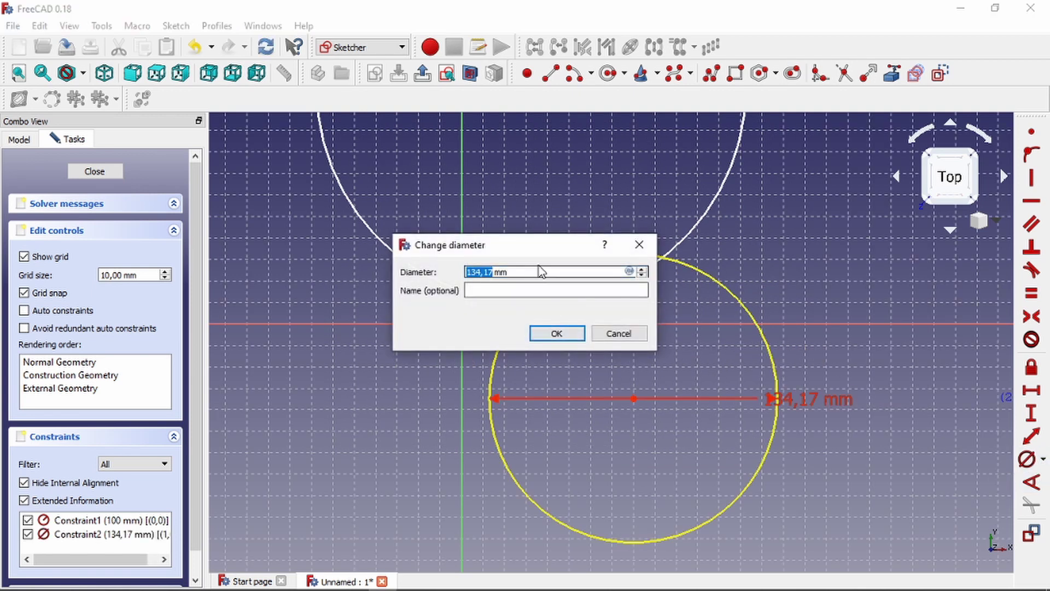
pyautogui.write('50')
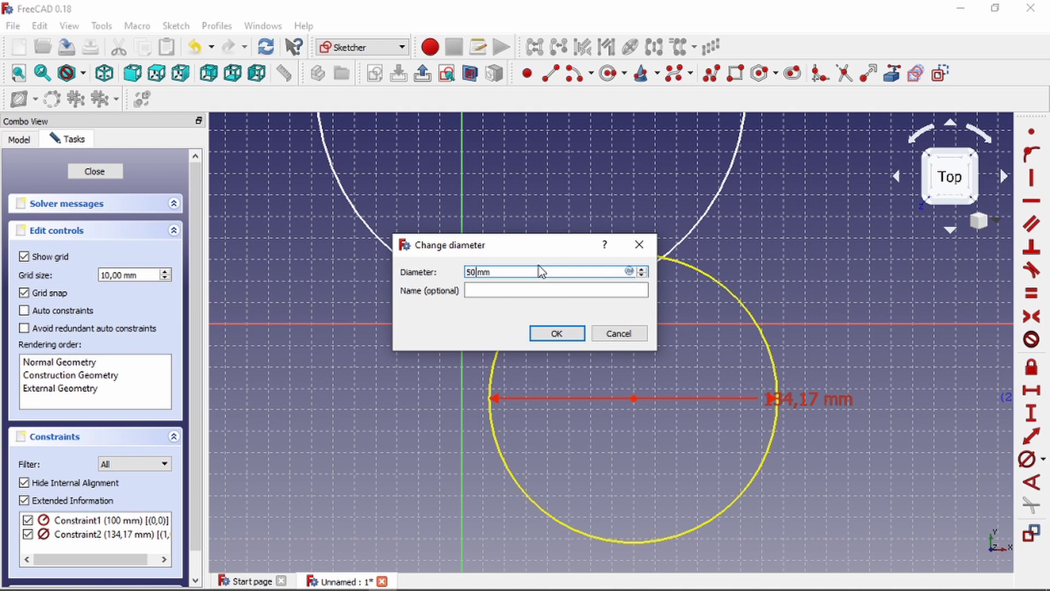
pyautogui.click(556, 333)
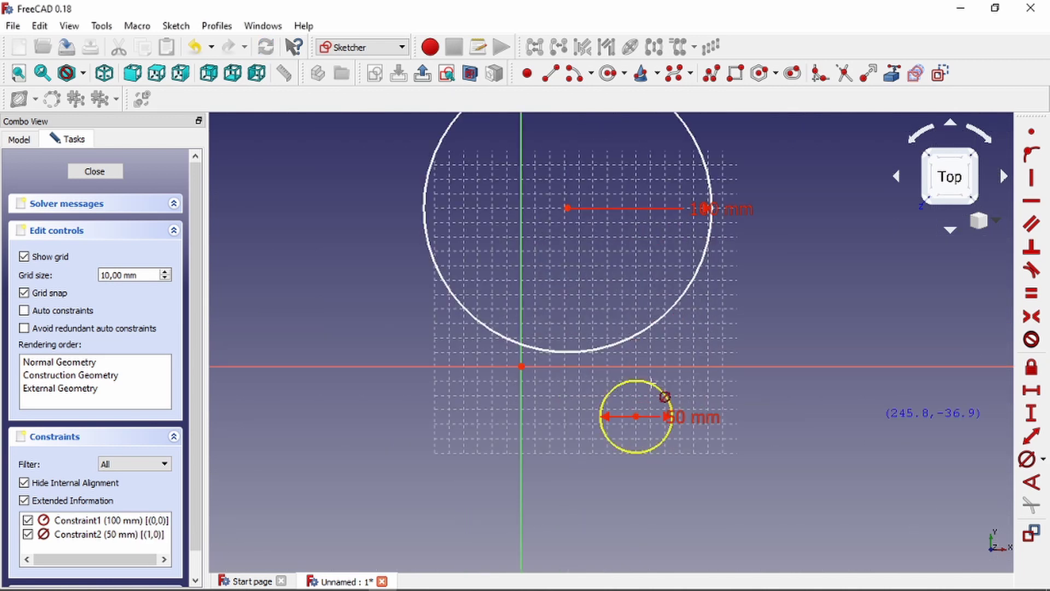
# Reposition the 50 mm circle by its centre so that it sits at the large circle's lower-right edge
pyautogui.rightClick(637, 421)
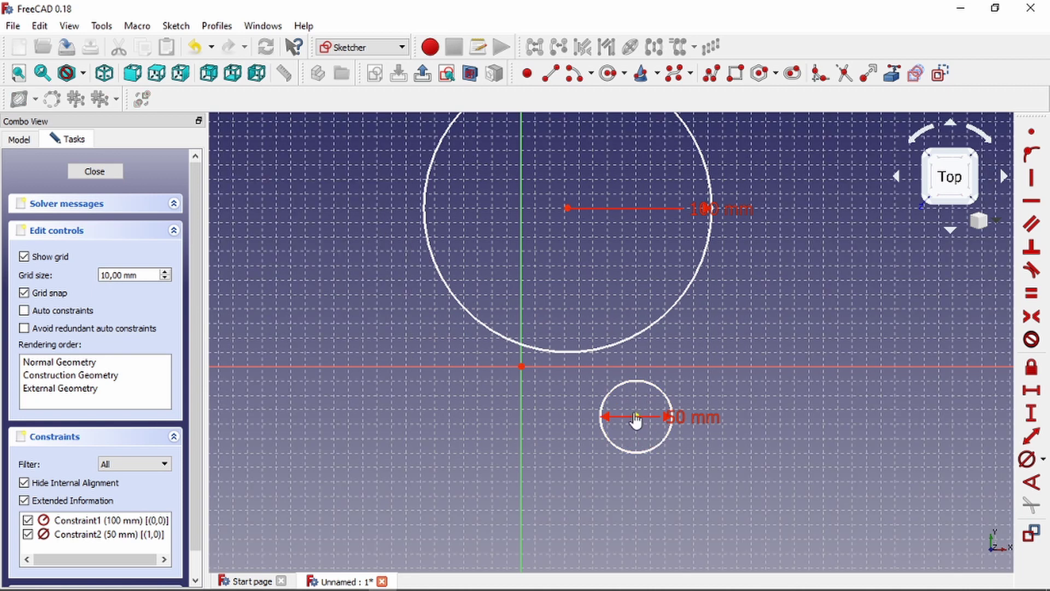
pyautogui.moveTo(637, 414)
pyautogui.mouseDown()
pyautogui.moveTo(631, 215)
pyautogui.moveTo(575, 215)
pyautogui.moveTo(645, 341)
pyautogui.mouseUp()
pyautogui.scroll(2, 641, 327)
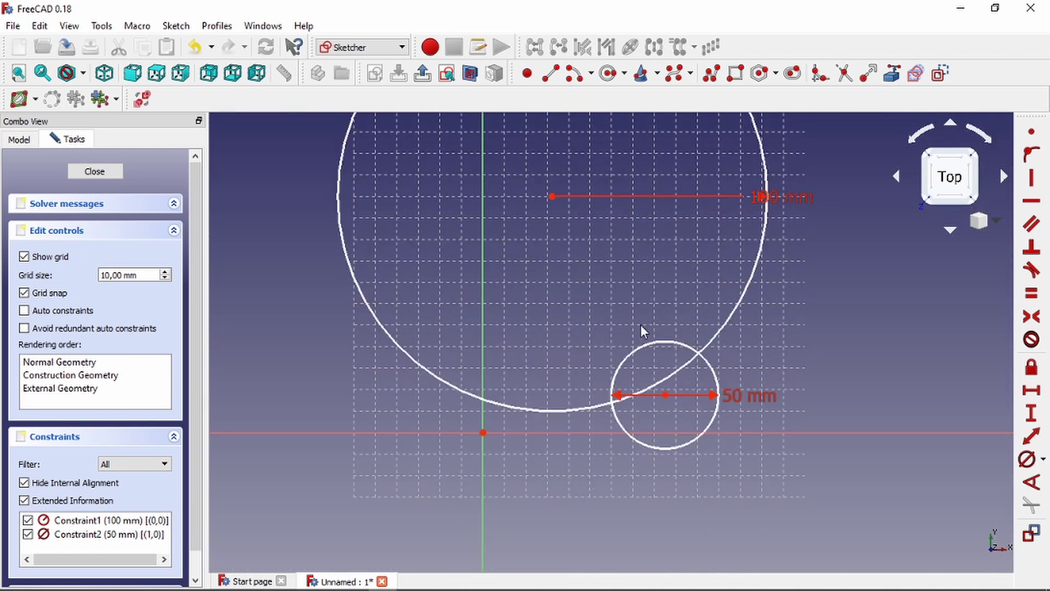
pyautogui.scroll(-2, 641, 325)
pyautogui.scroll(2, 634, 247)
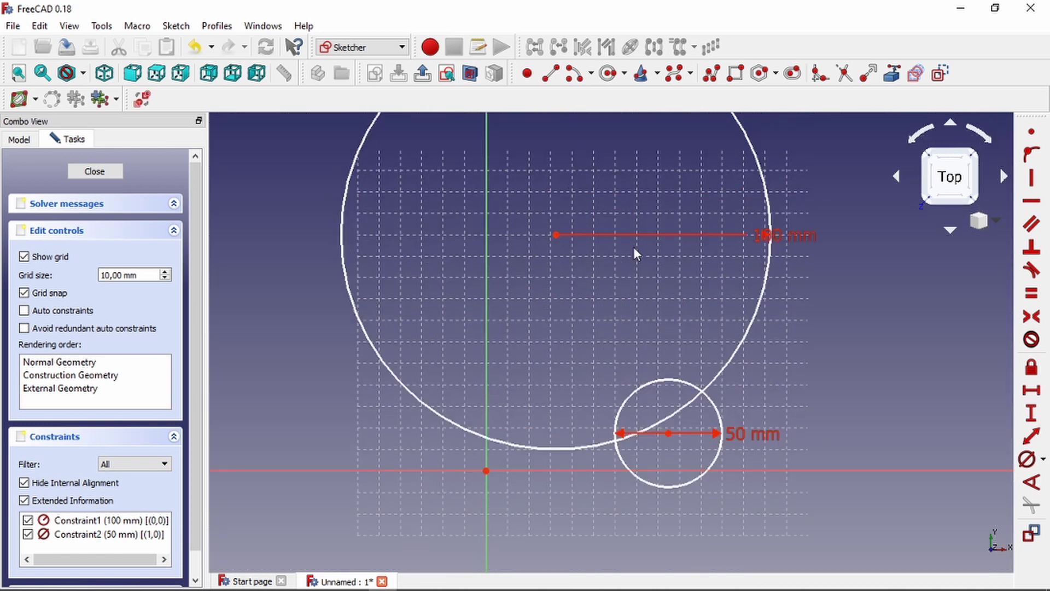
pyautogui.moveTo(677, 433)
pyautogui.mouseDown()
pyautogui.moveTo(651, 294)
pyautogui.moveTo(602, 265)
pyautogui.moveTo(710, 447)
pyautogui.mouseUp()
# Delete both dimensioned circles from the sketch
pyautogui.scroll(-5, 646, 318)
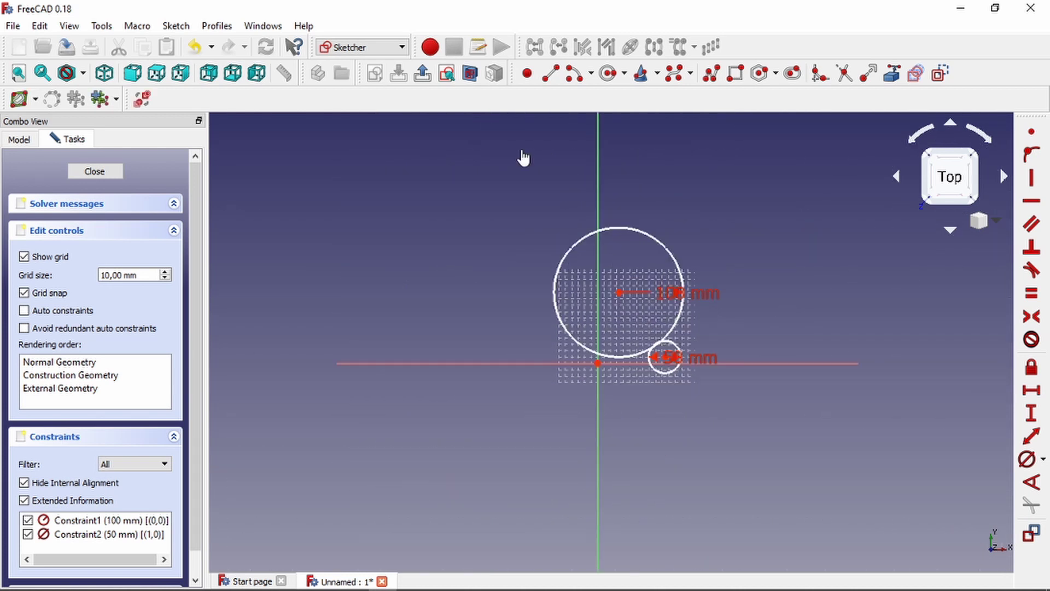
pyautogui.moveTo(523, 158); pyautogui.dragTo(751, 448)
pyautogui.press('Delete')
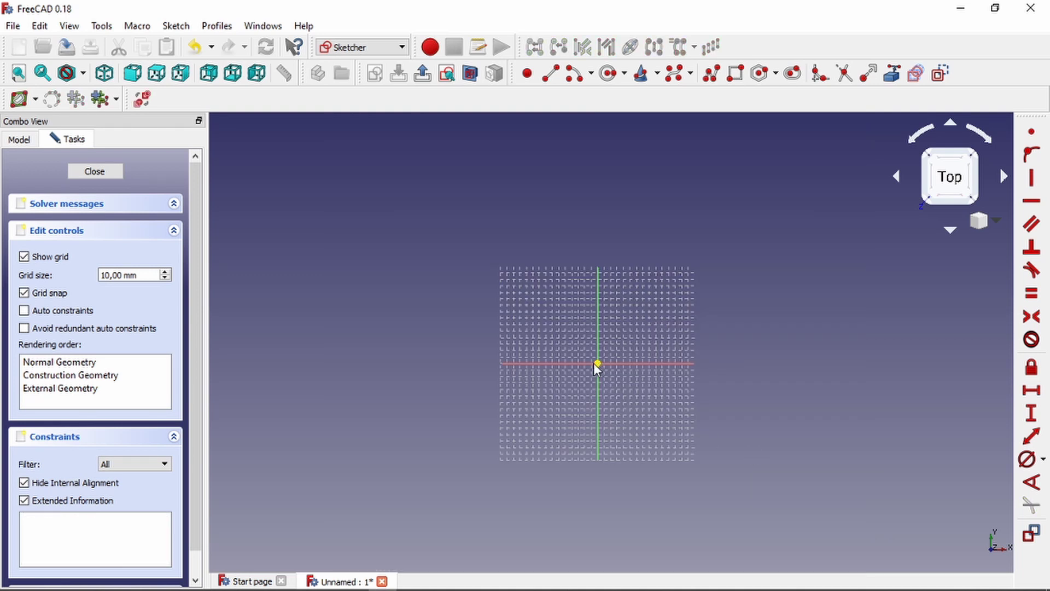
# Draw a centre-and-rim circle about 130 mm in diameter, centred just off the sketch origin to the upper left
pyautogui.scroll(5, 596, 367)
pyautogui.click(623, 73)
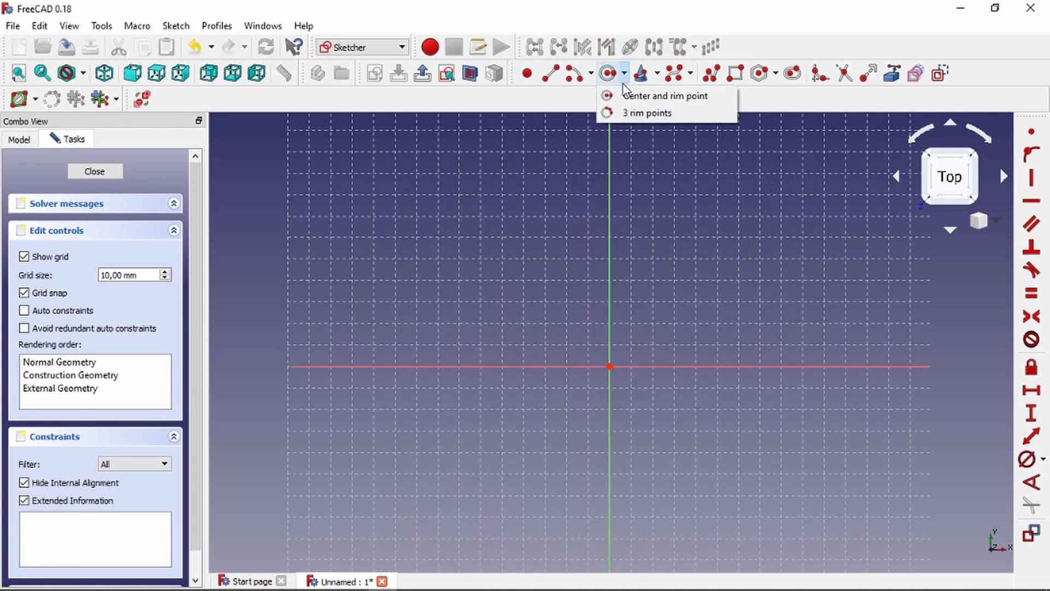
pyautogui.click(629, 95)
pyautogui.click(597, 352)
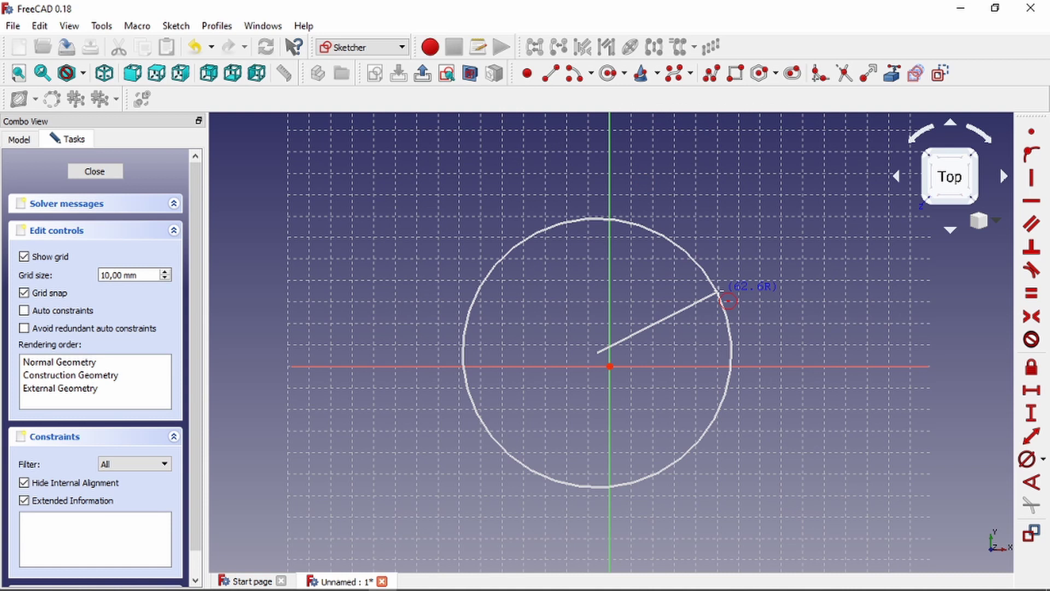
pyautogui.click(719, 293)
# Constrain the circle's diameter to 100 mm
pyautogui.click(1041, 460)
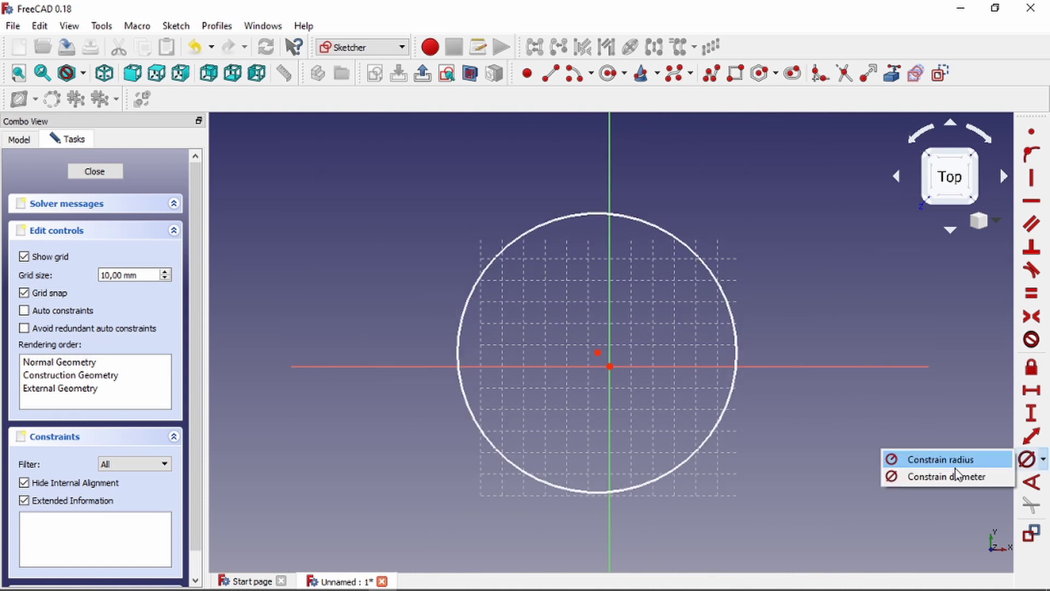
pyautogui.click(956, 476)
pyautogui.click(738, 353)
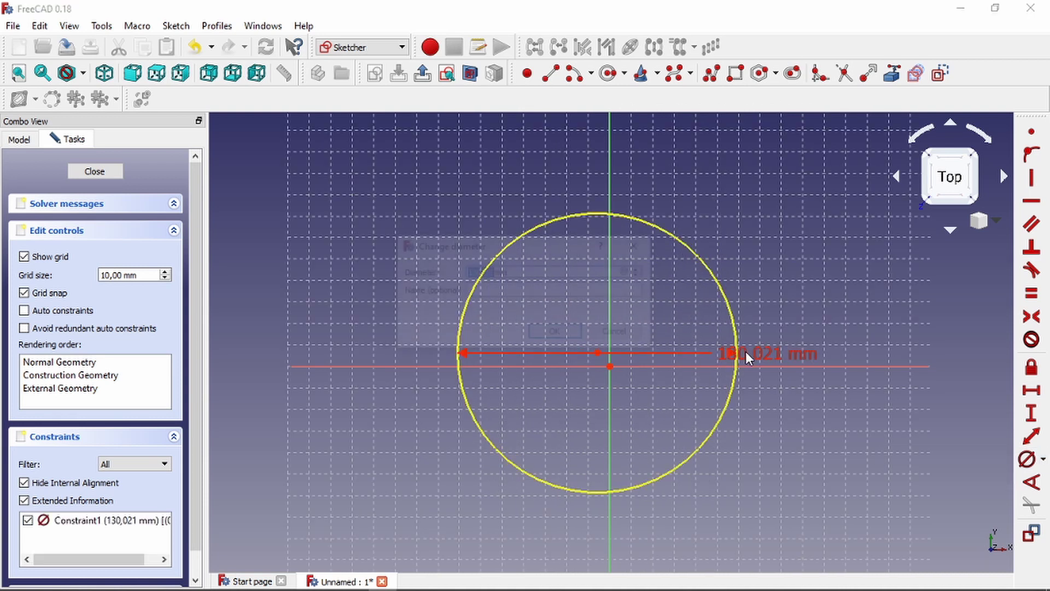
pyautogui.write('100')
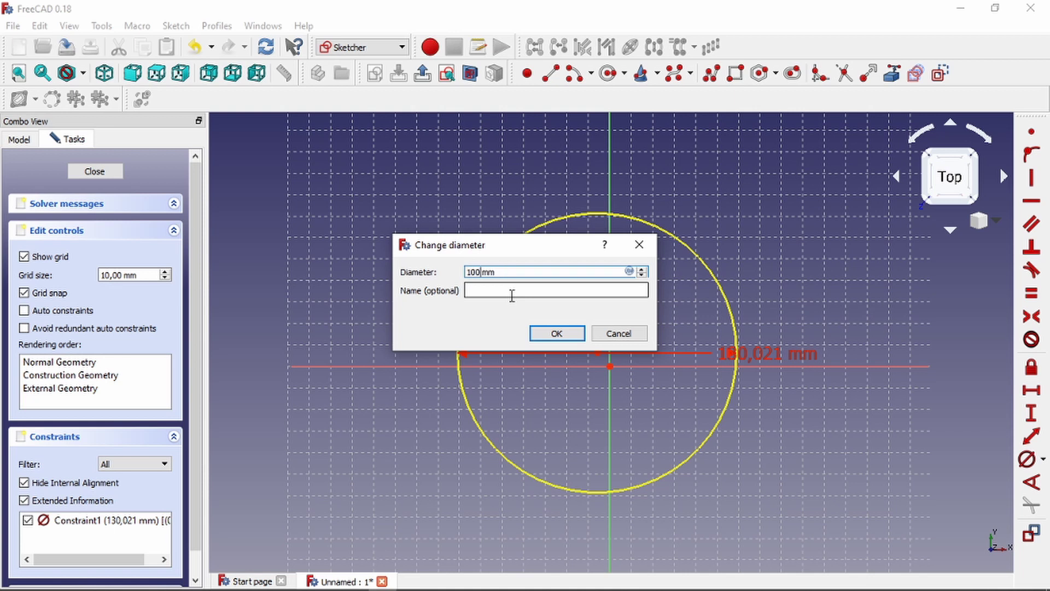
pyautogui.click(556, 333)
pyautogui.scroll(-4, 574, 309)
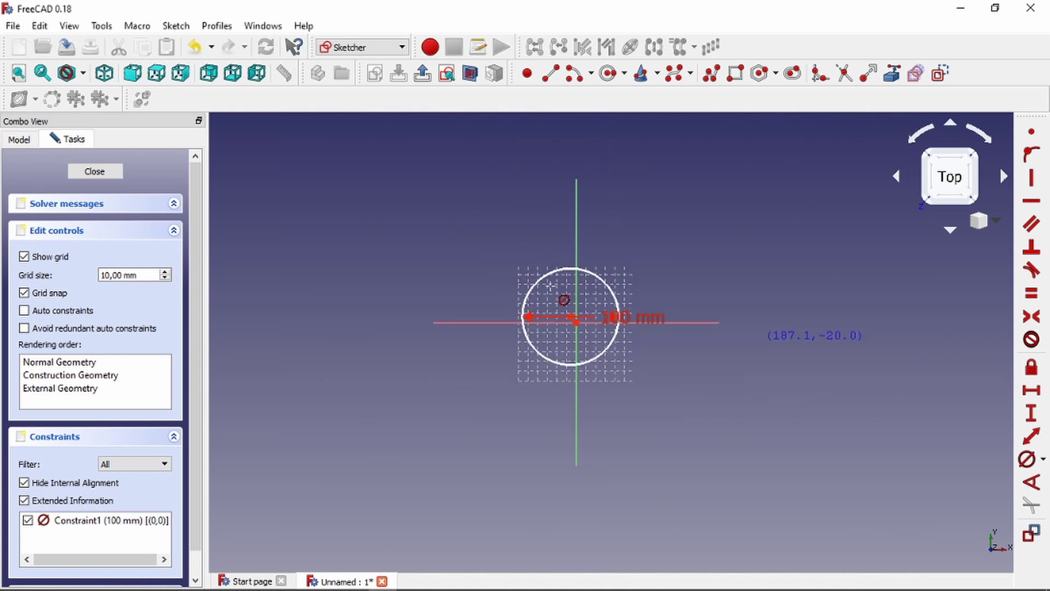
pyautogui.scroll(4, 603, 297)
pyautogui.scroll(1, 580, 257)
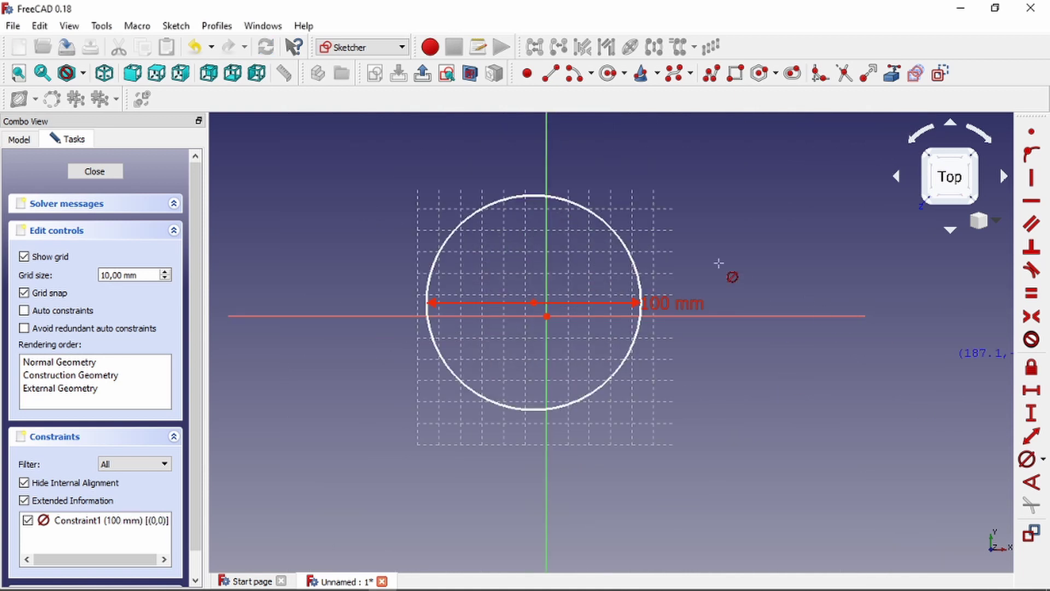
pyautogui.scroll(2, 647, 229)
pyautogui.rightClick(658, 229)
# Draw a second circle about 50 mm in diameter, overlapping the first circle's upper-right edge
pyautogui.click(608, 72)
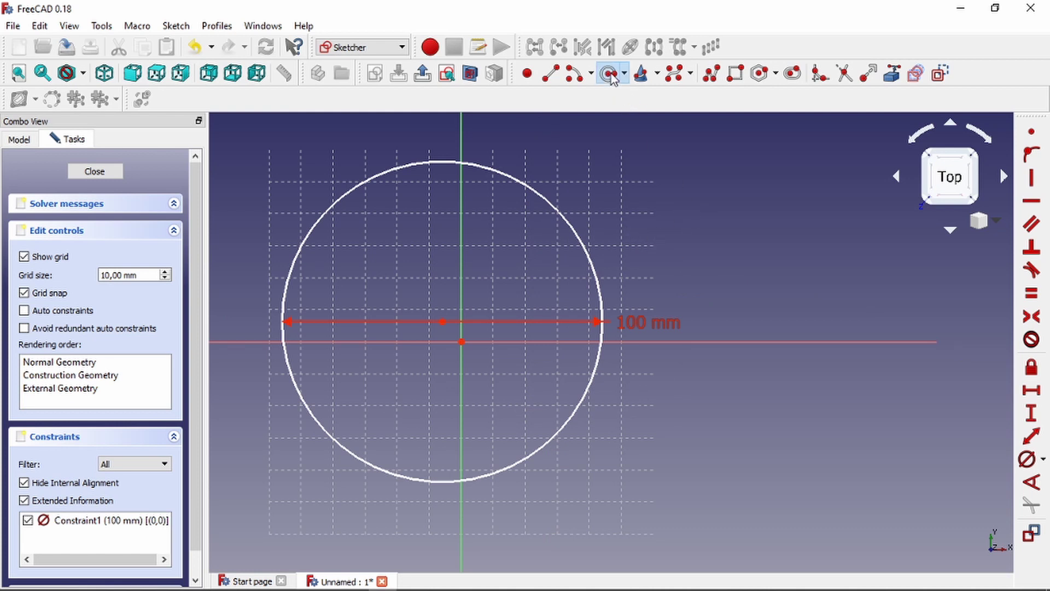
pyautogui.click(654, 263)
pyautogui.click(715, 212)
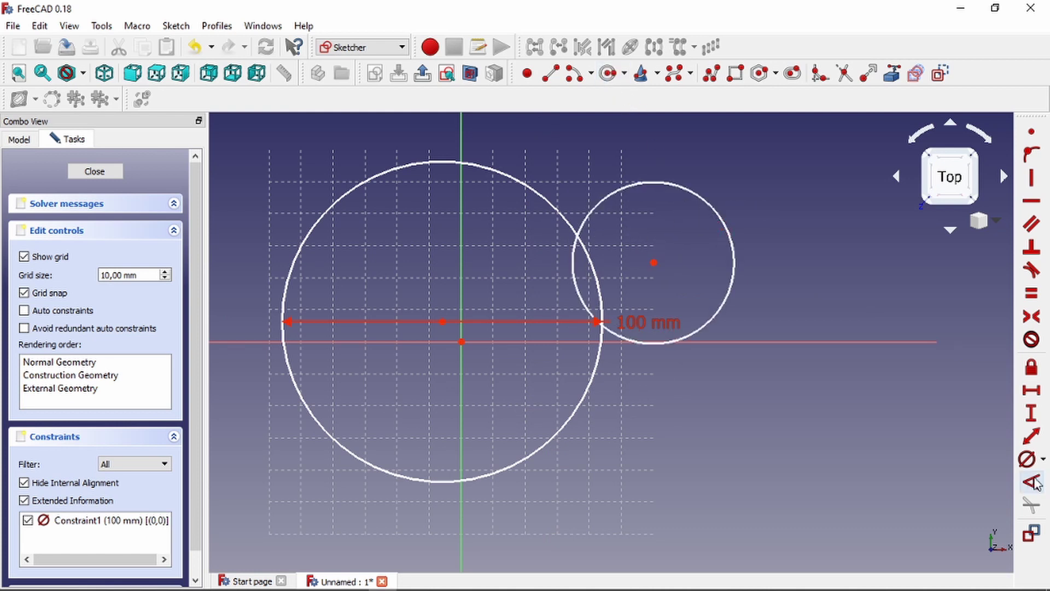
# Try a 50 mm radius constraint on the smaller circle, and undo it
pyautogui.click(1042, 459)
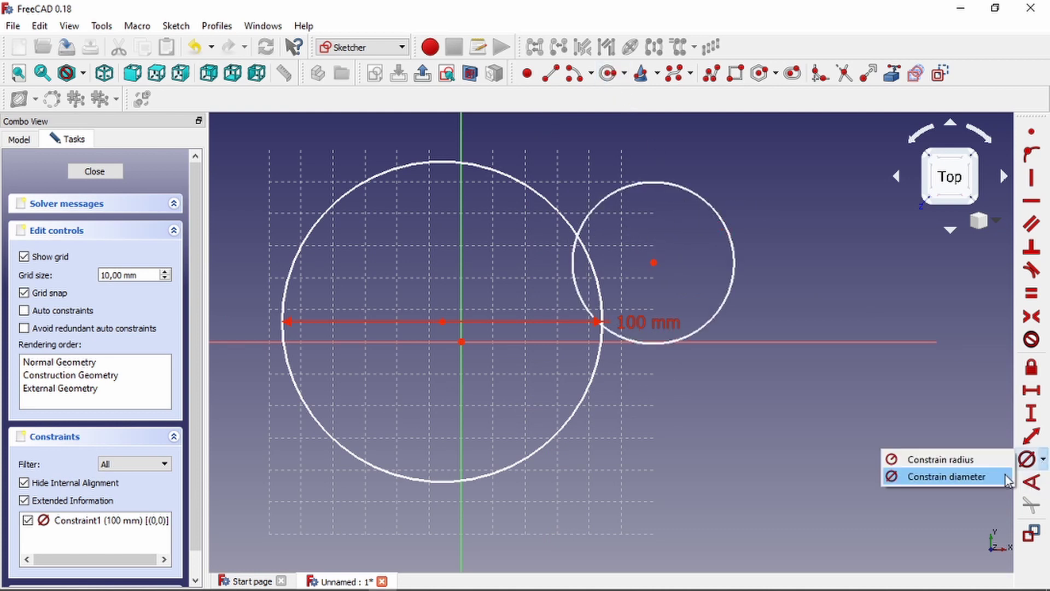
pyautogui.click(971, 460)
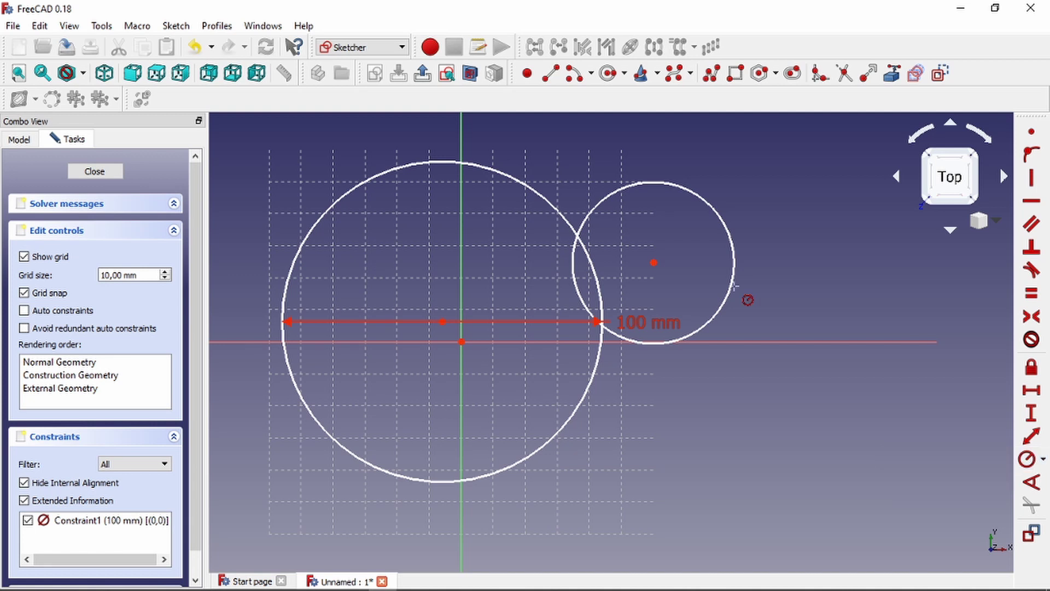
pyautogui.click(735, 285)
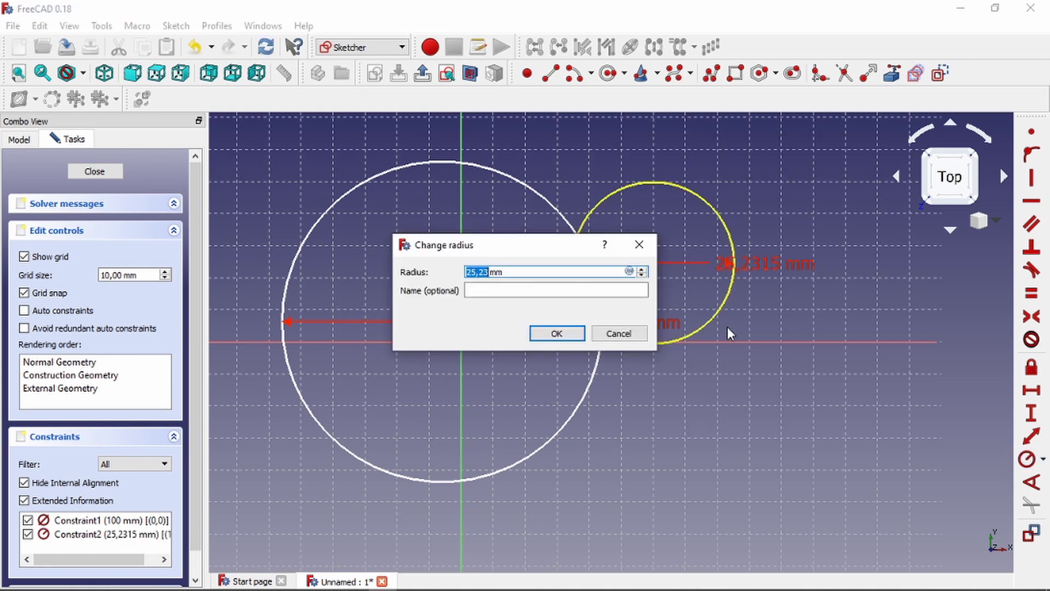
pyautogui.moveTo(556, 246); pyautogui.dragTo(631, 343)
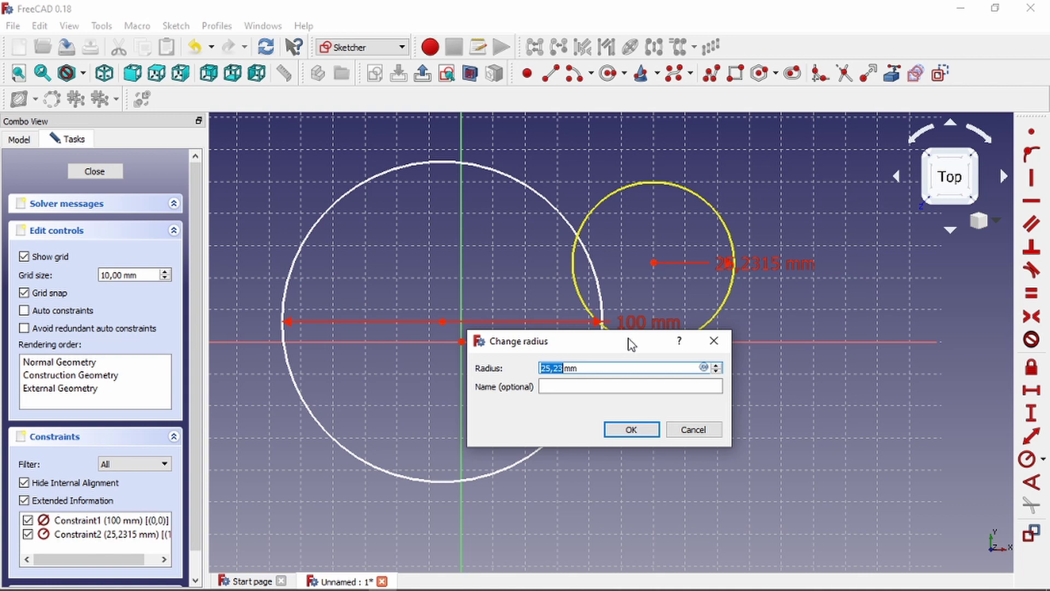
pyautogui.write('50')
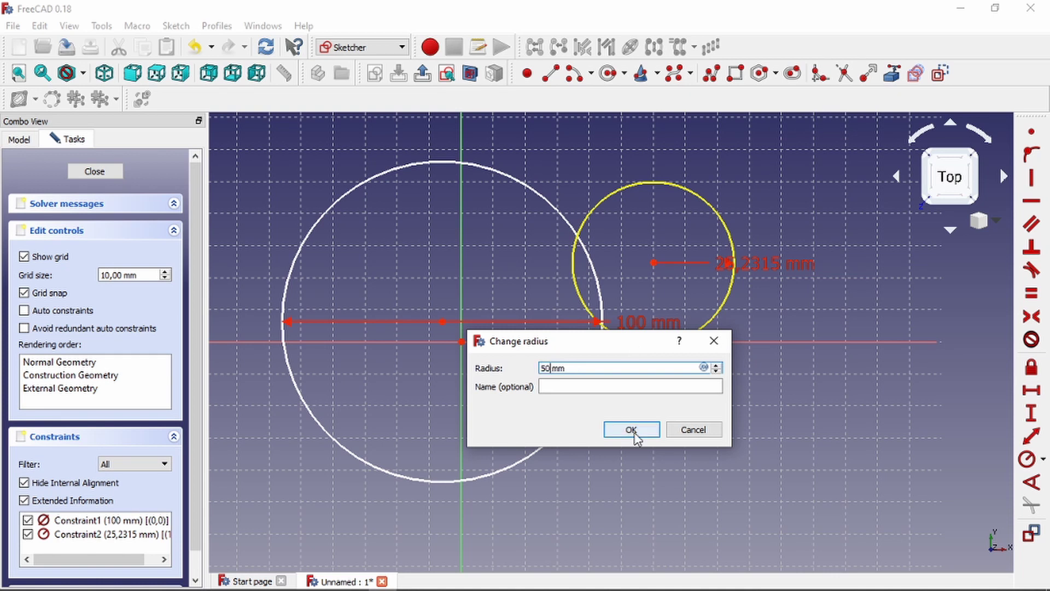
pyautogui.click(632, 430)
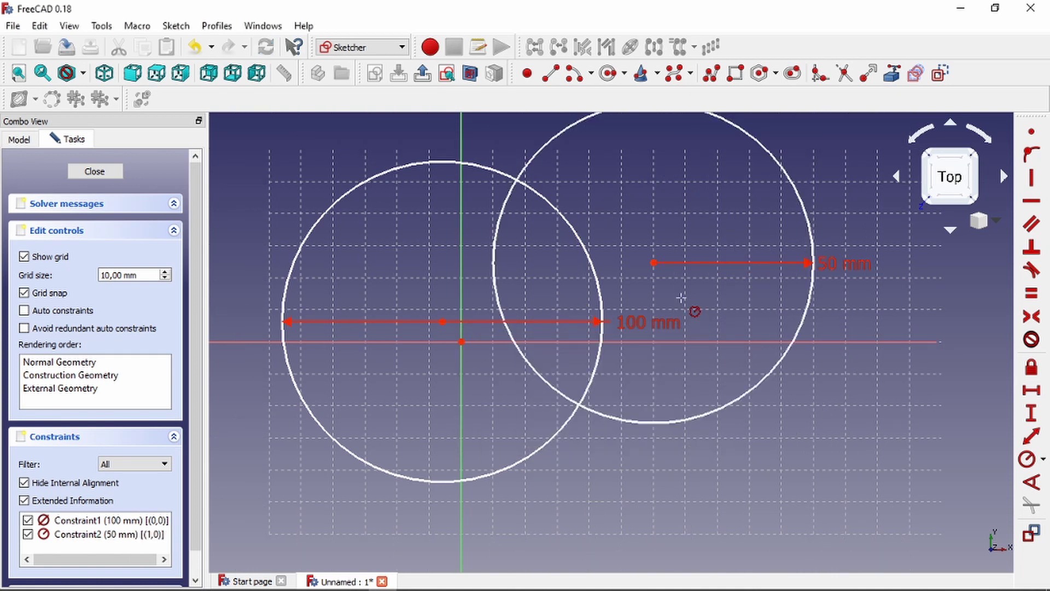
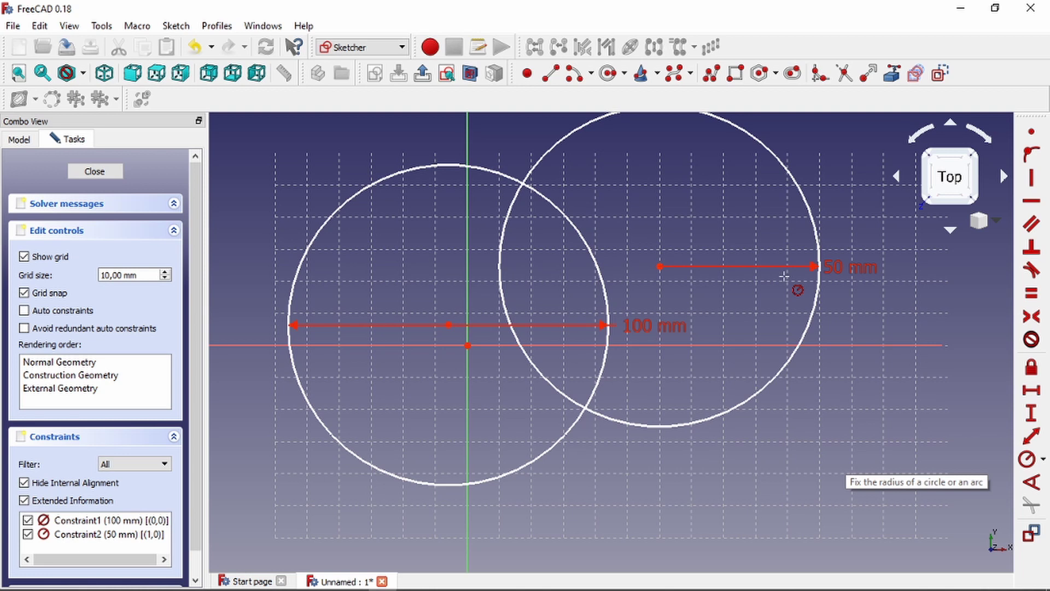
pyautogui.hotkey('ctrl', 'z')
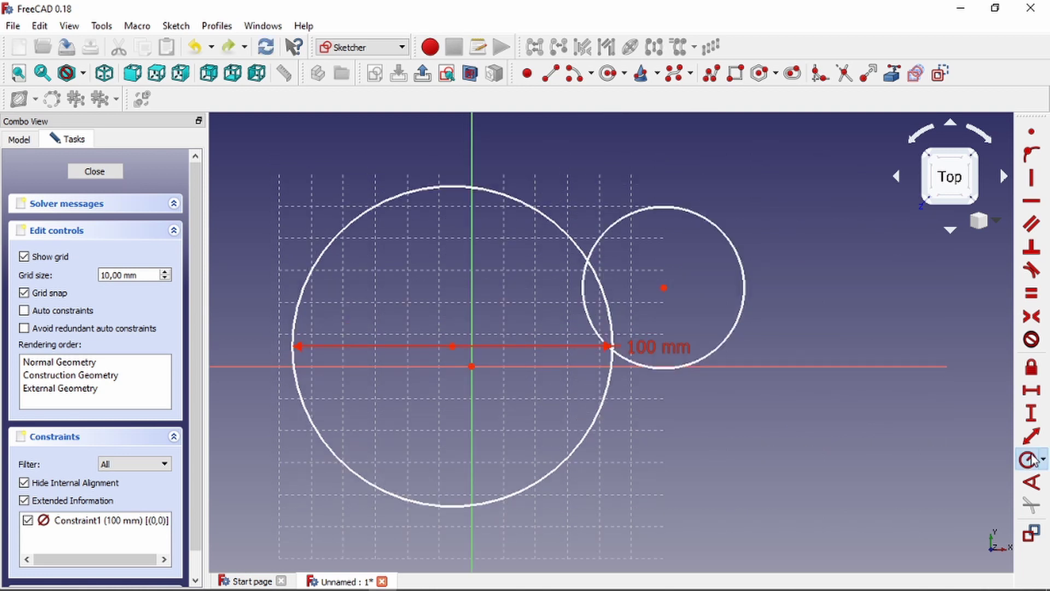
# Constrain the smaller circle's diameter to 50 mm
pyautogui.click(583, 290)
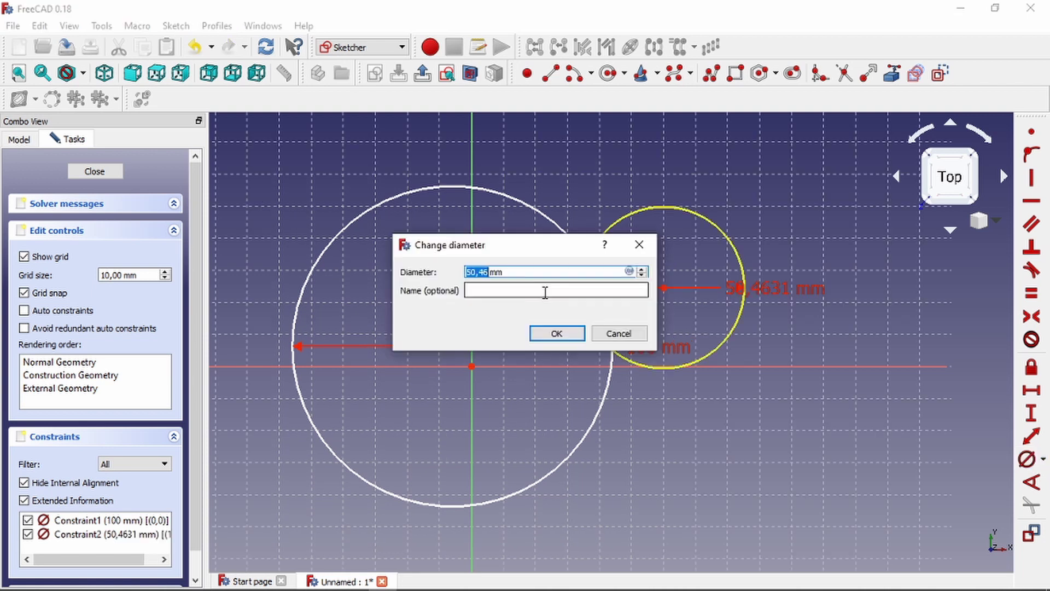
pyautogui.write('50')
pyautogui.click(547, 333)
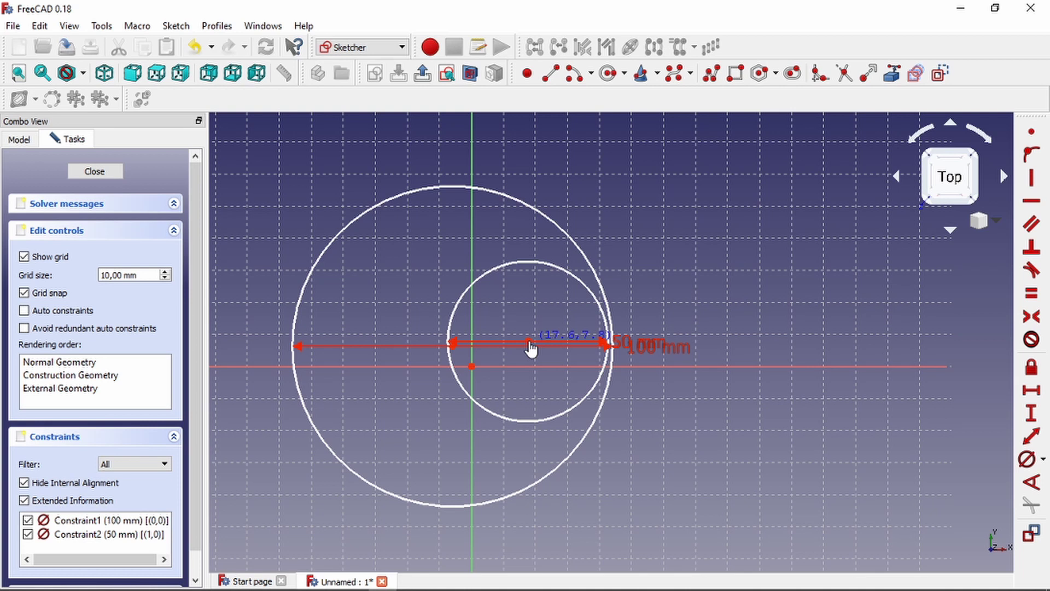
# Move the 50 mm circle by its centre to a clear spot outside the large circle, at its upper right
pyautogui.moveTo(529, 343); pyautogui.dragTo(531, 346)
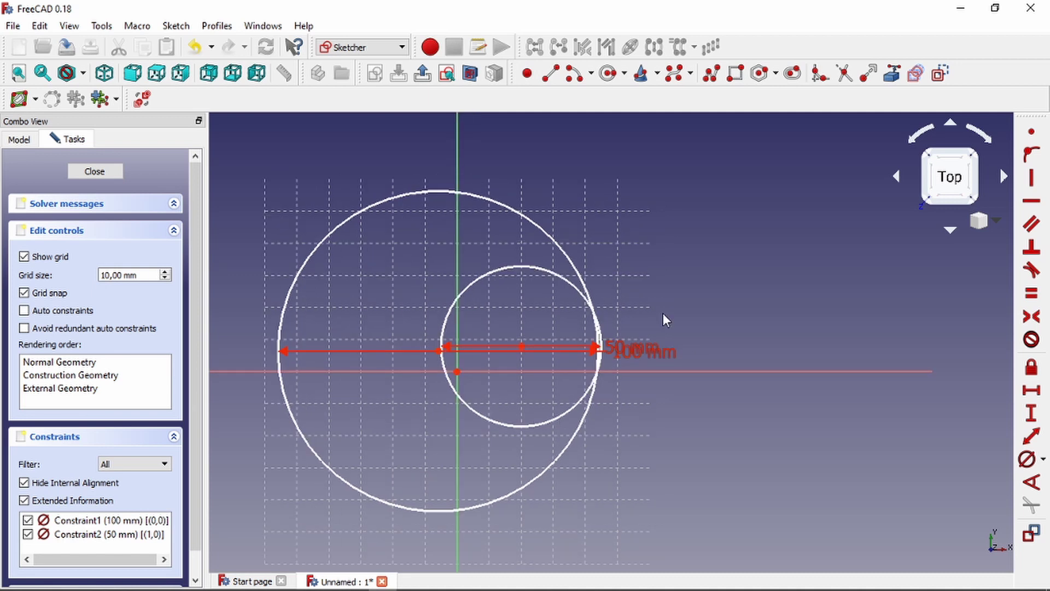
pyautogui.click(1043, 463)
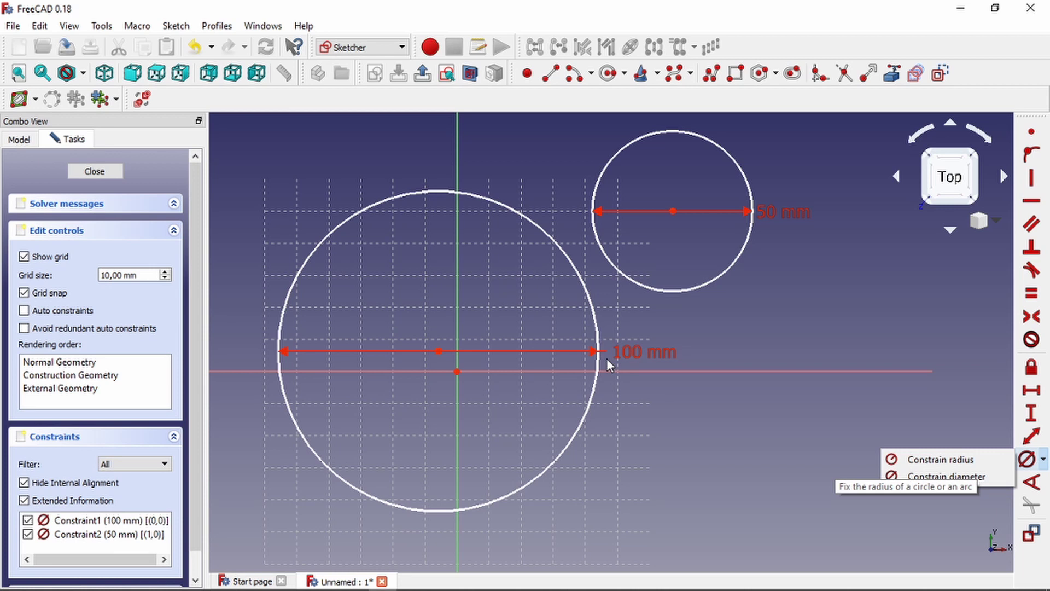
pyautogui.click(807, 283)
pyautogui.moveTo(807, 284)
pyautogui.mouseDown(button='middle')
pyautogui.moveTo(647, 412)
pyautogui.moveTo(697, 410)
pyautogui.mouseUp(button='middle')
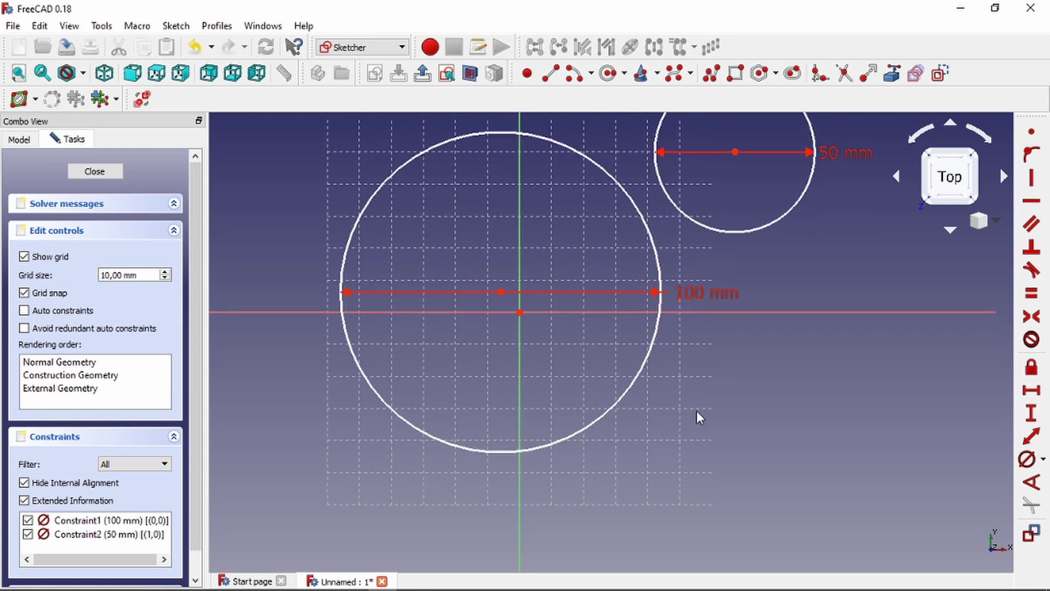
# Draw a third circle at the large circle's lower right, and undo it
pyautogui.click(607, 77)
pyautogui.click(703, 454)
pyautogui.click(781, 402)
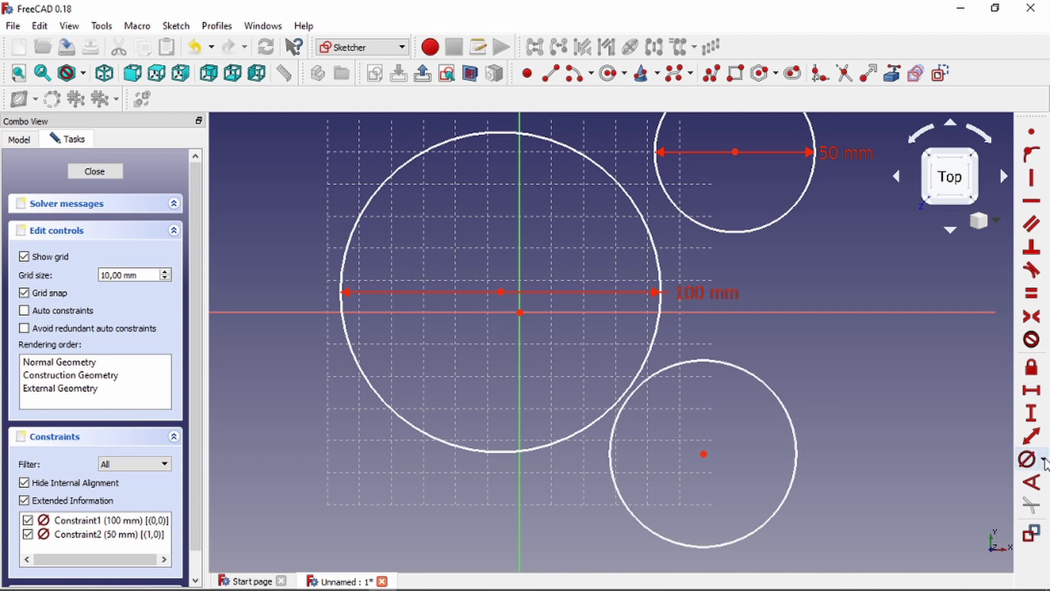
pyautogui.click(1043, 461)
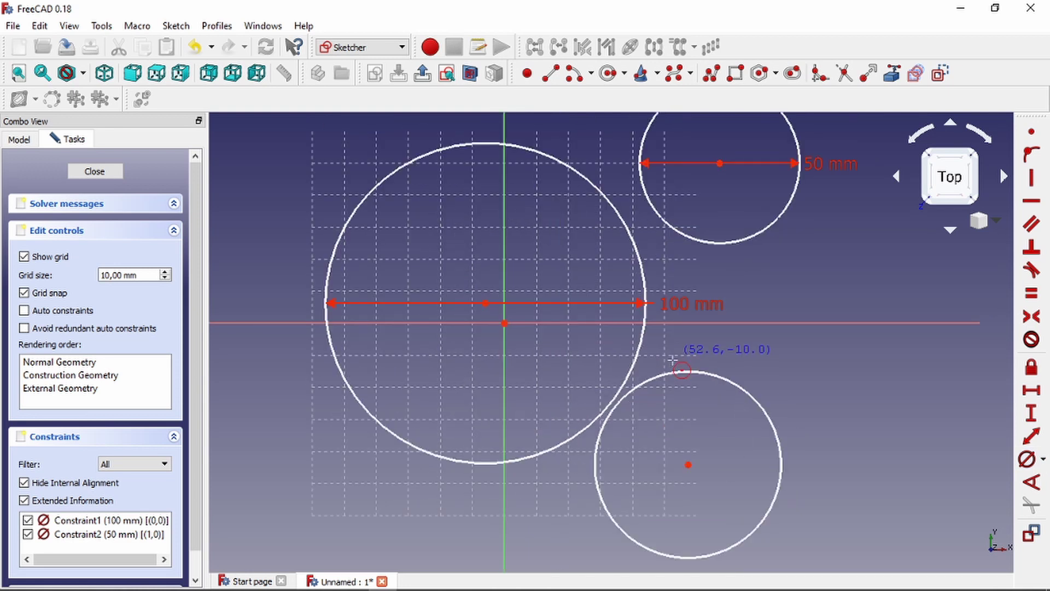
pyautogui.hotkey('ctrl', 'z')
# Draw a third circle below the horizontal axis, overlapping the large circle's lower-right edge
pyautogui.scroll(-2, 672, 359)
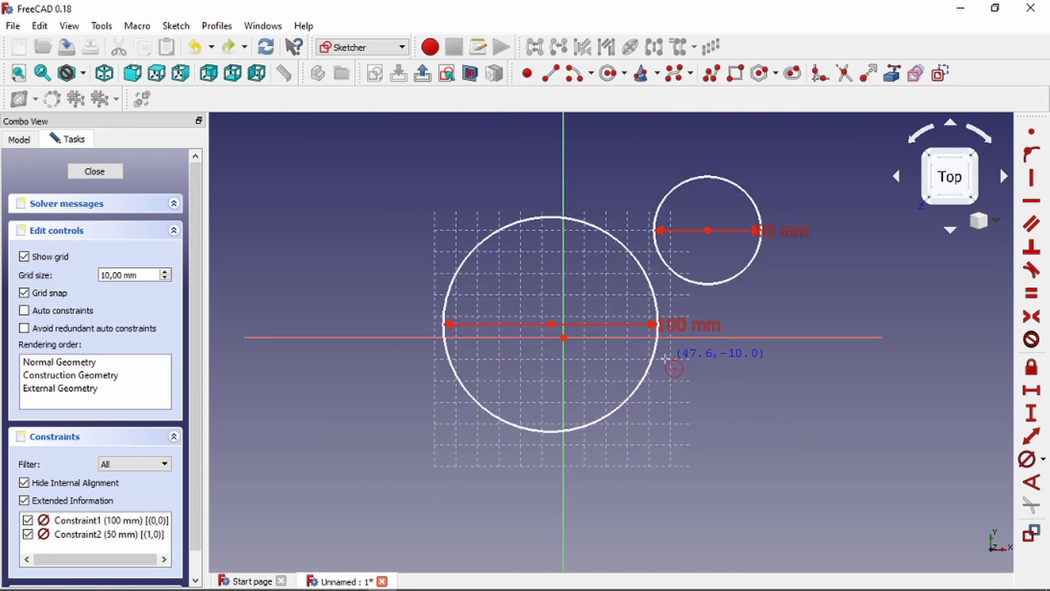
pyautogui.scroll(2, 667, 360)
pyautogui.hotkey('ctrl', 'y')
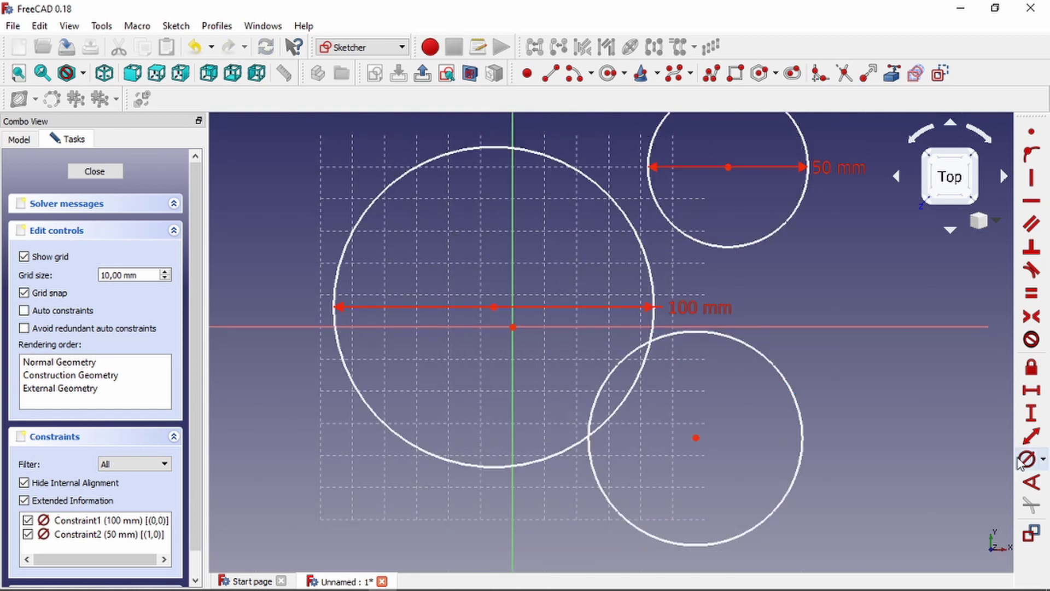
pyautogui.click(1043, 459)
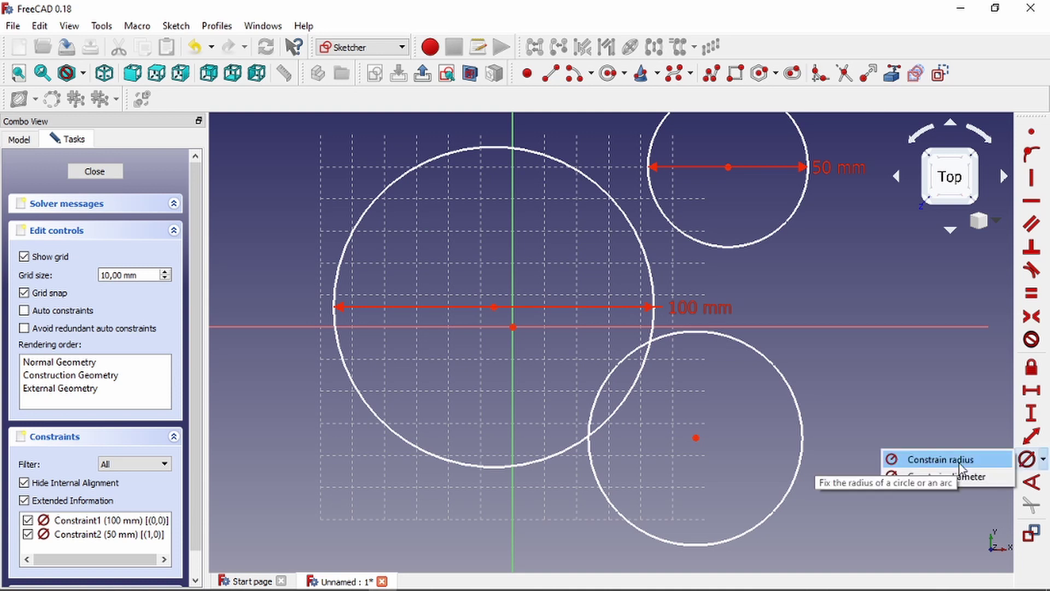
pyautogui.click(959, 462)
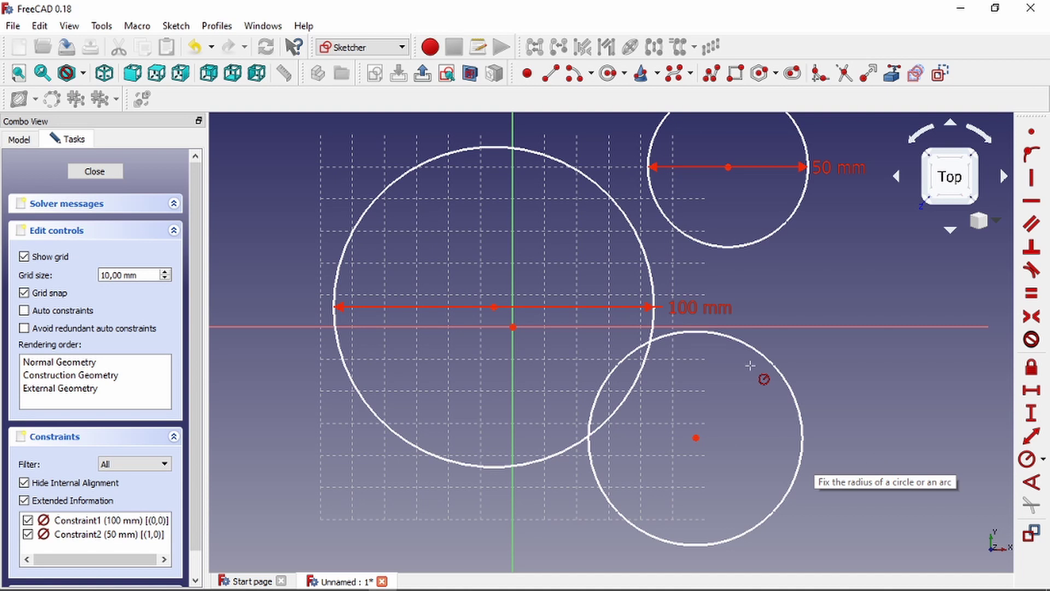
pyautogui.scroll(-3, 755, 368)
pyautogui.scroll(4, 742, 354)
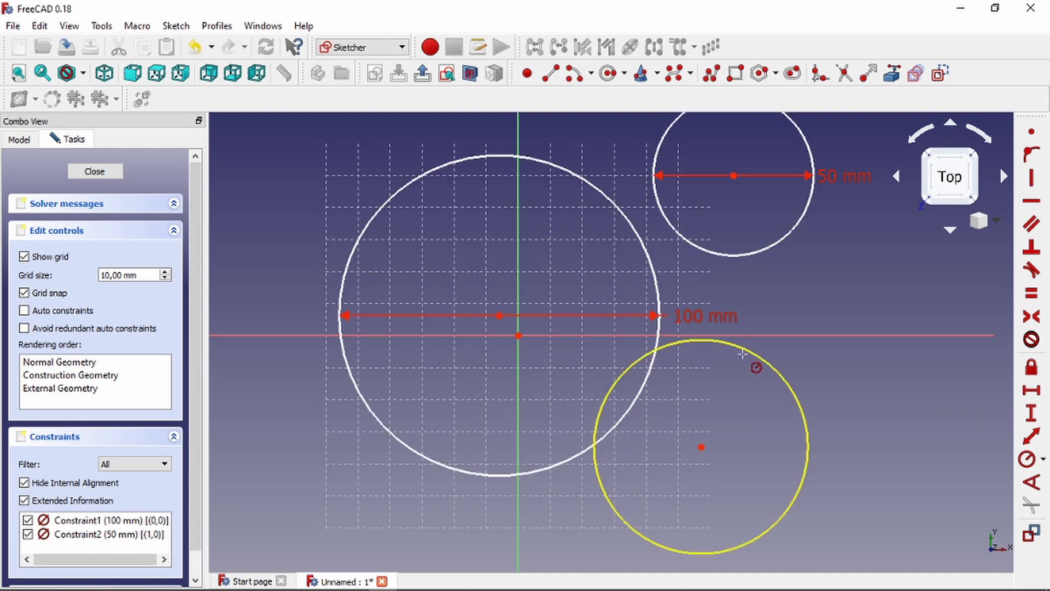
pyautogui.scroll(-4, 750, 286)
pyautogui.scroll(4, 659, 289)
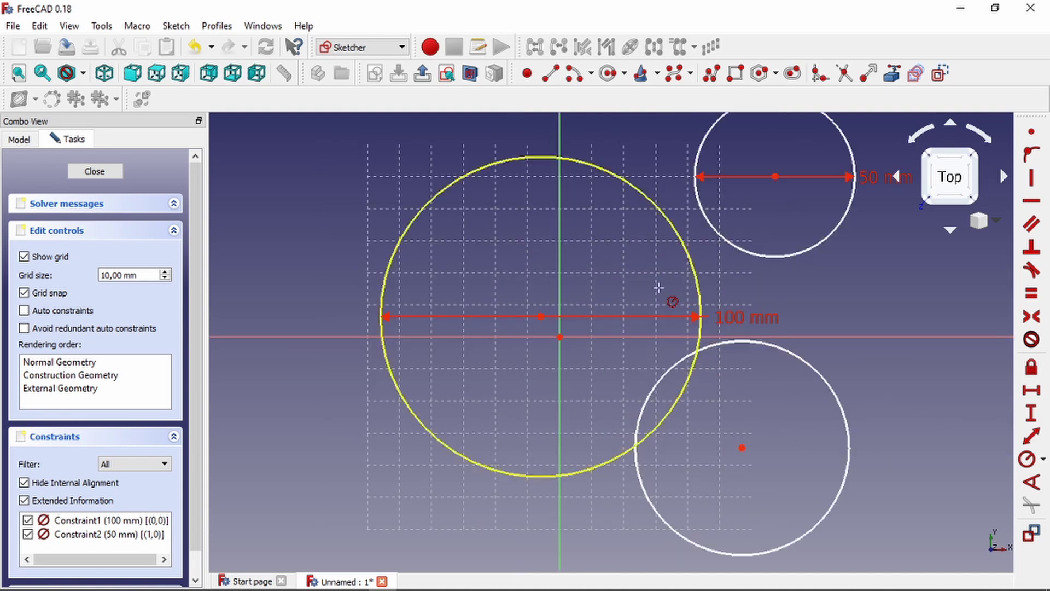
pyautogui.scroll(-2, 651, 374)
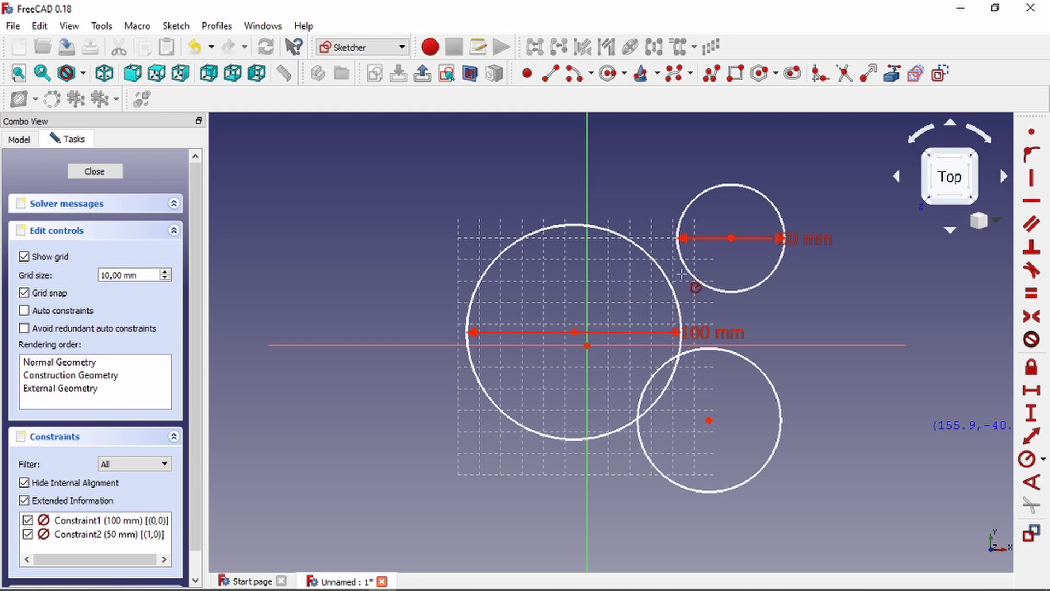
pyautogui.press('Escape')
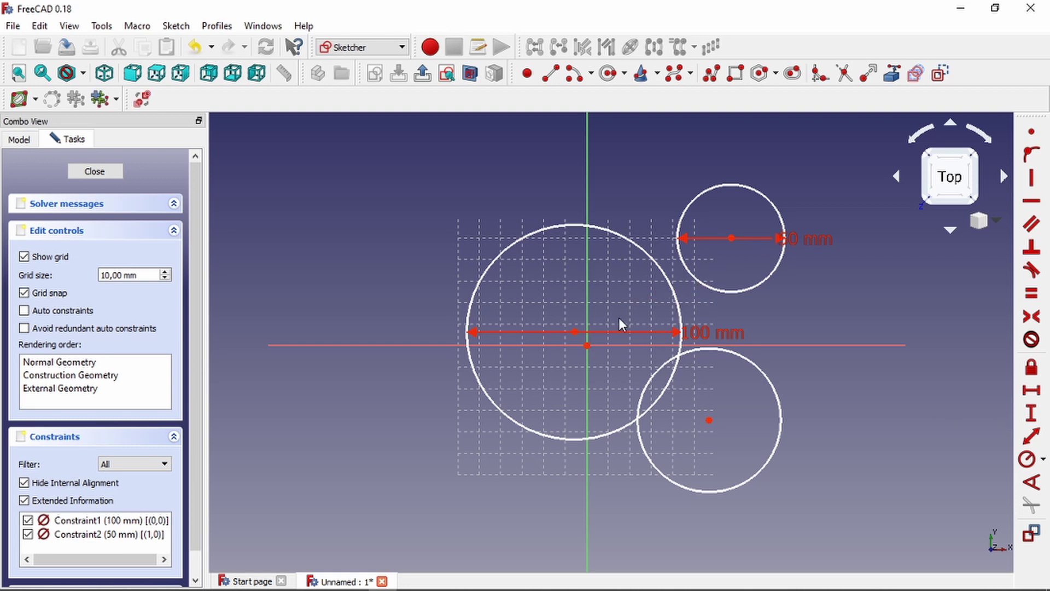
# Delete all three circles from the sketch
pyautogui.moveTo(411, 160); pyautogui.dragTo(870, 527)
pyautogui.press('Delete')
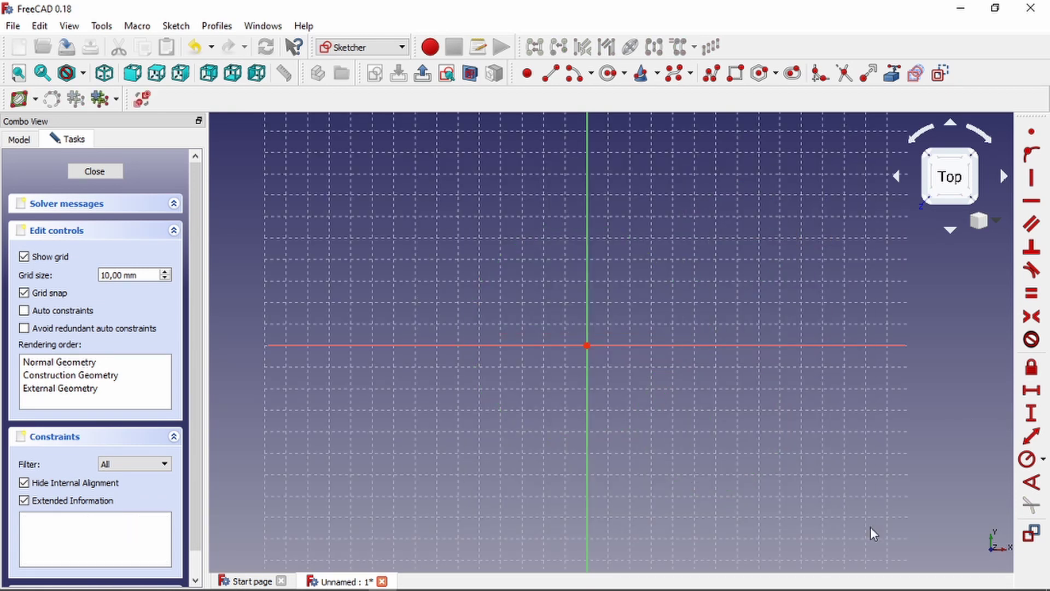
# Draw a vertical line left of the vertical axis and a horizontal line running right from its lower end, crossing the vertical axis
pyautogui.scroll(-2, 706, 350)
pyautogui.scroll(3, 677, 323)
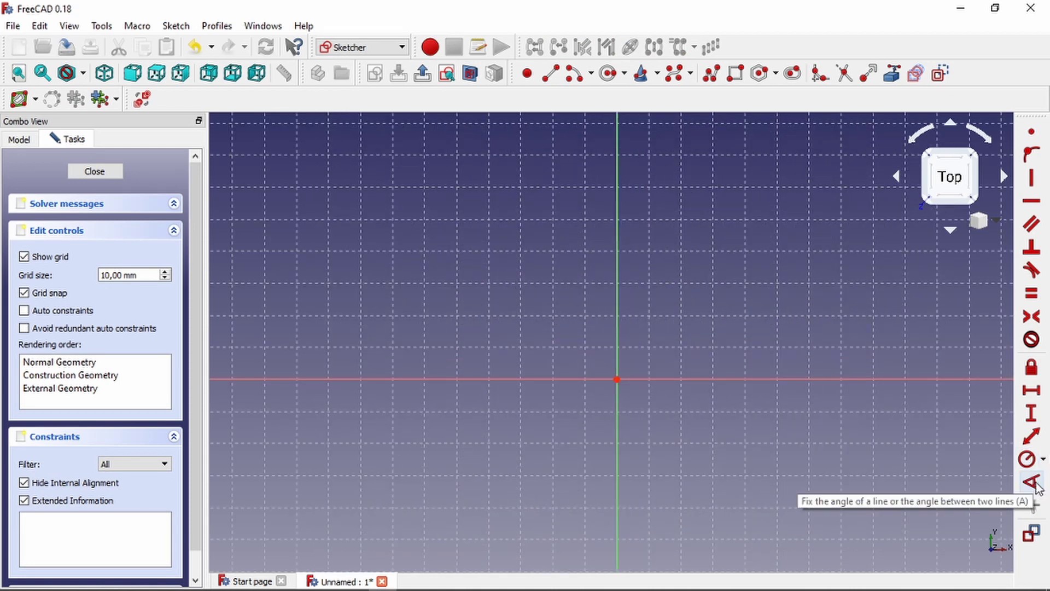
pyautogui.click(551, 76)
pyautogui.click(521, 166)
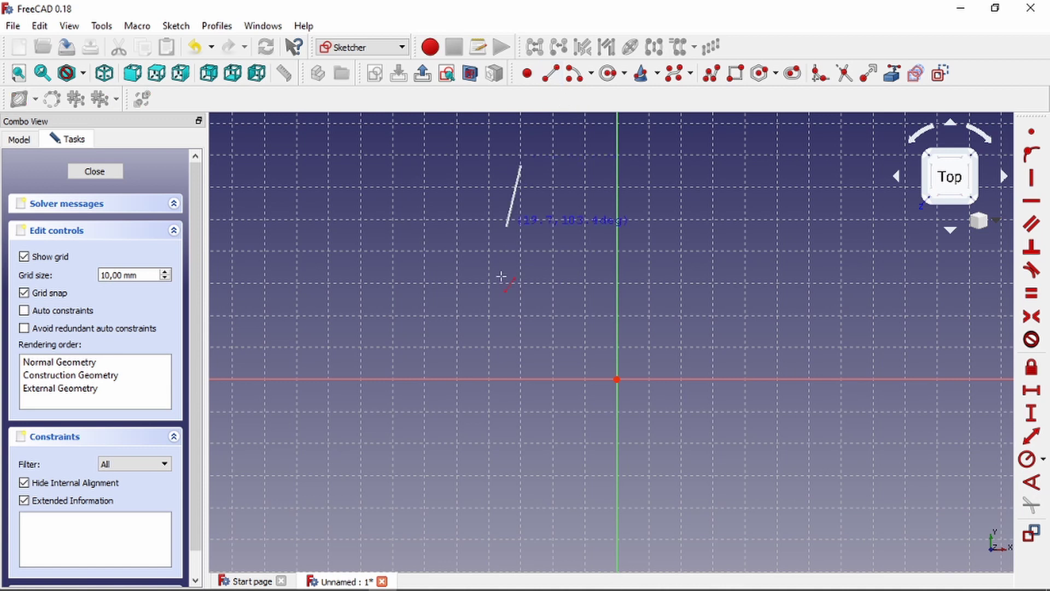
pyautogui.click(520, 411)
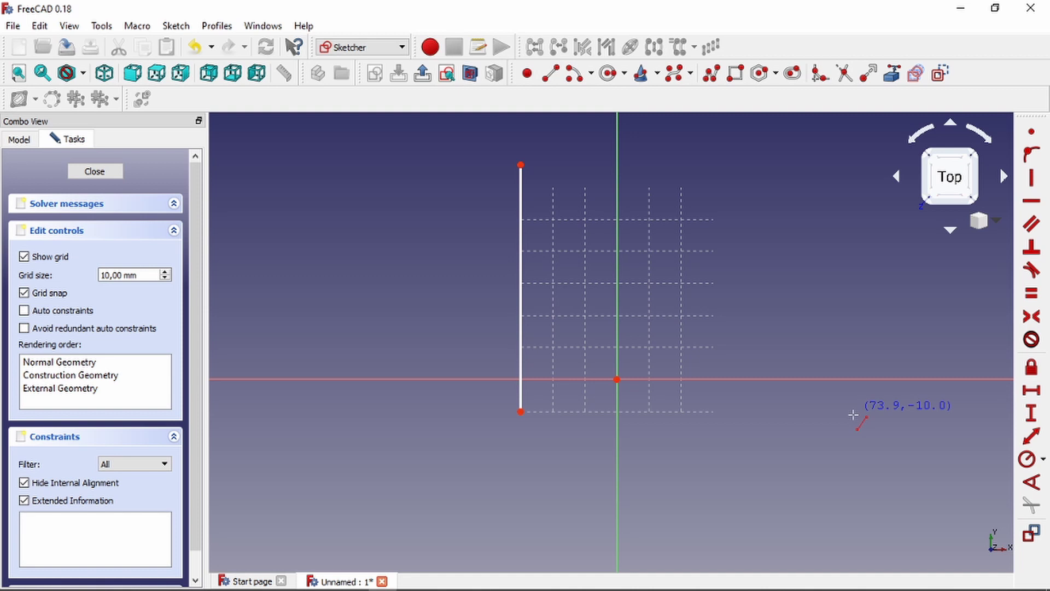
pyautogui.click(521, 412)
pyautogui.click(778, 412)
pyautogui.rightClick(987, 499)
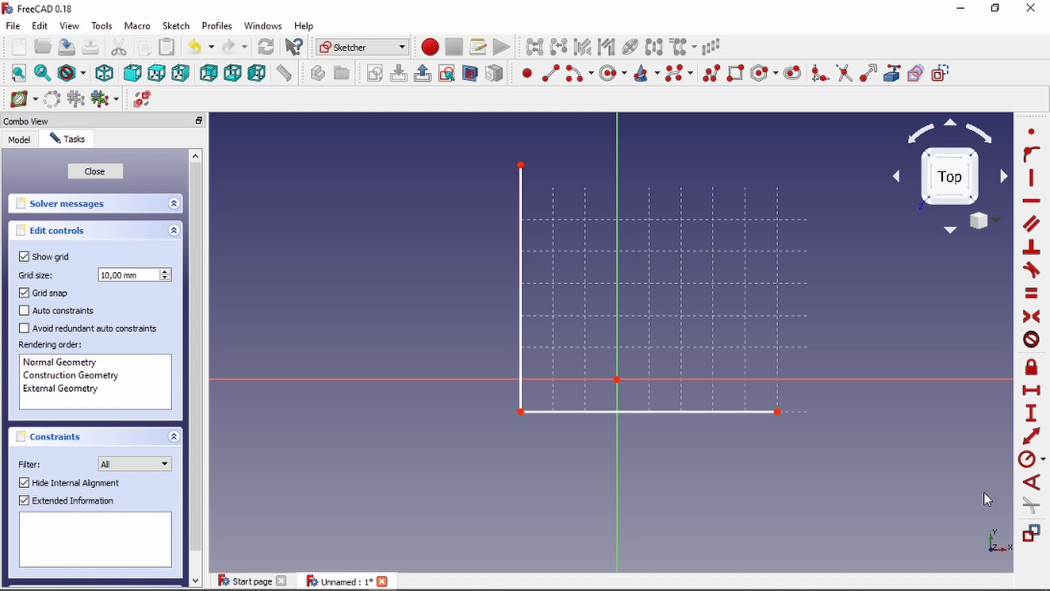
# Constrain the angle between the horizontal and vertical lines to 50°
pyautogui.press('a')
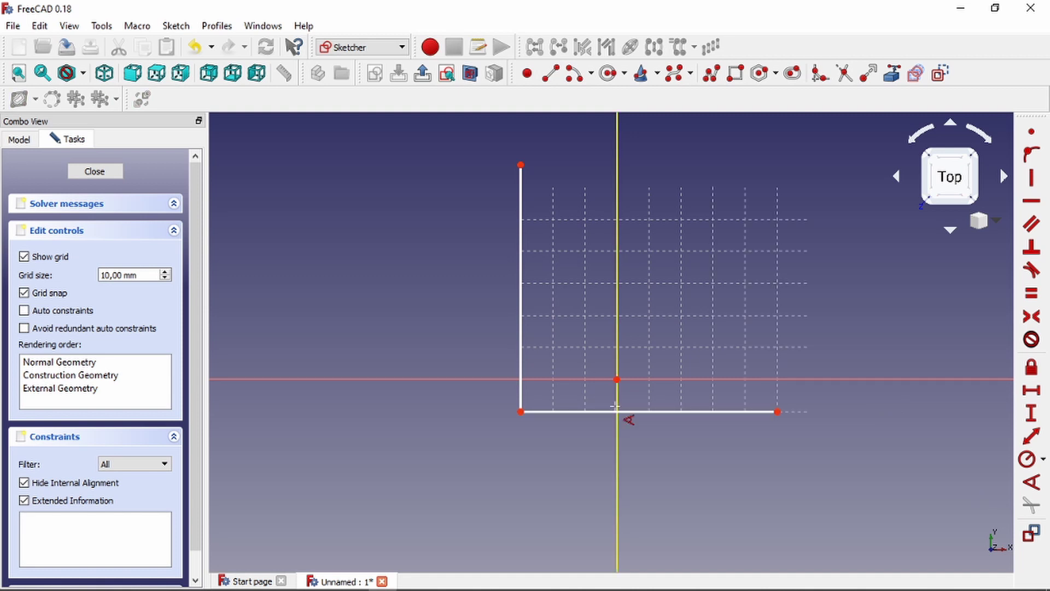
pyautogui.click(616, 405)
pyautogui.click(634, 411)
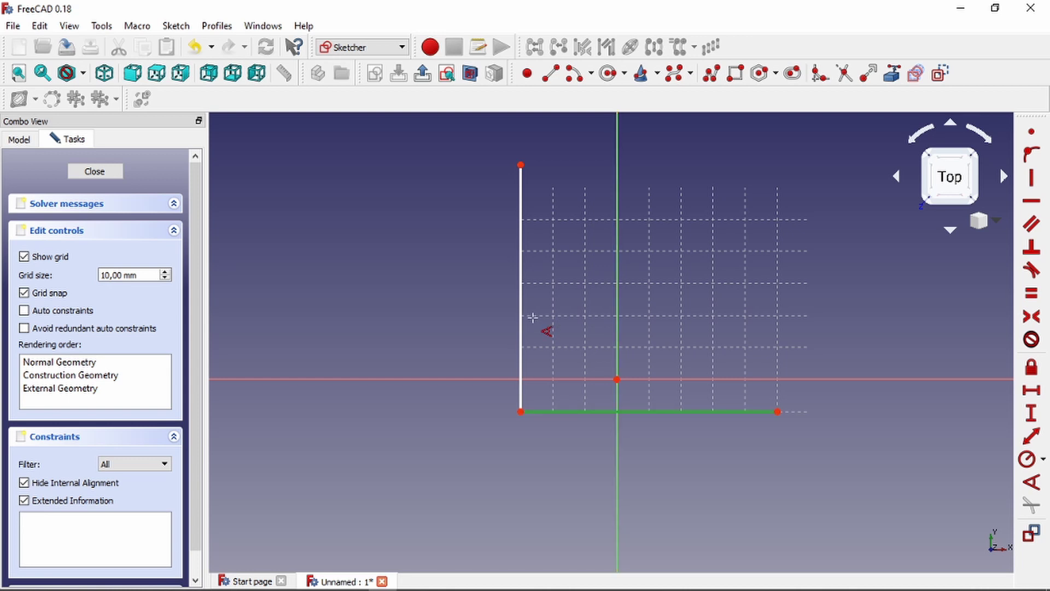
pyautogui.click(522, 318)
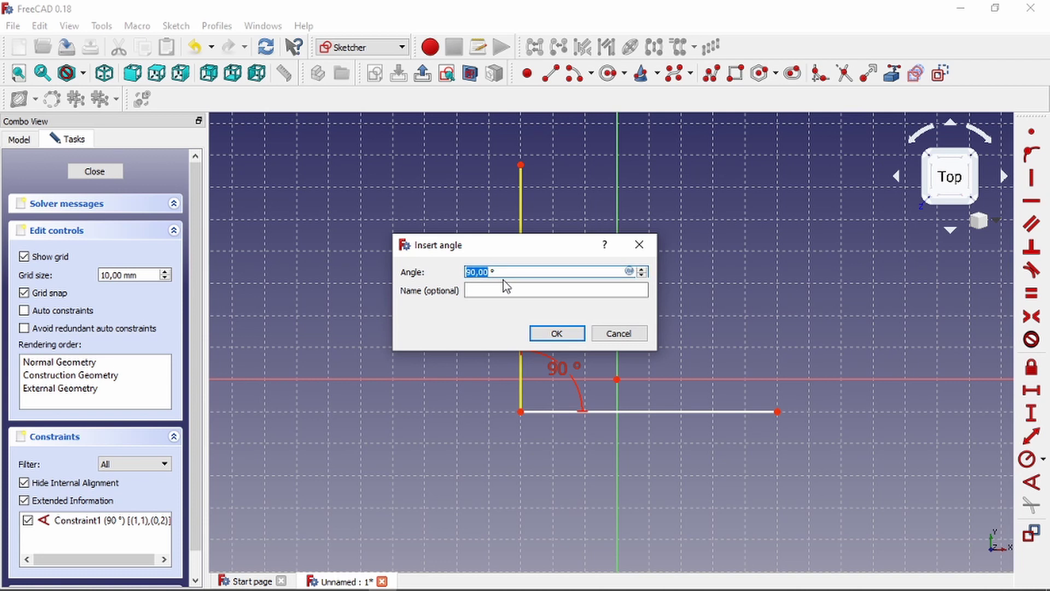
pyautogui.write('50')
pyautogui.click(544, 331)
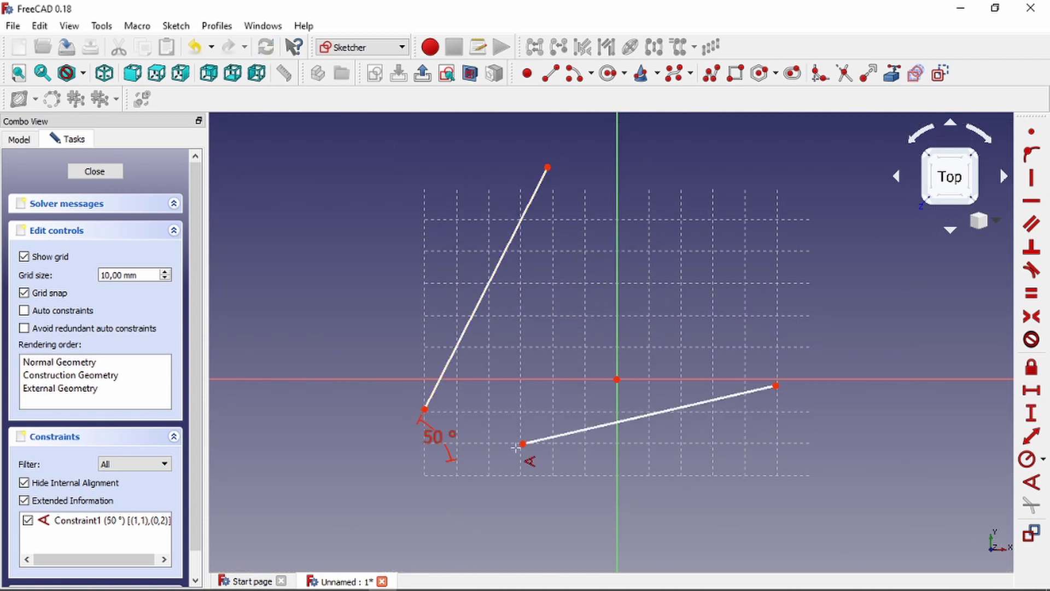
pyautogui.rightClick(448, 402)
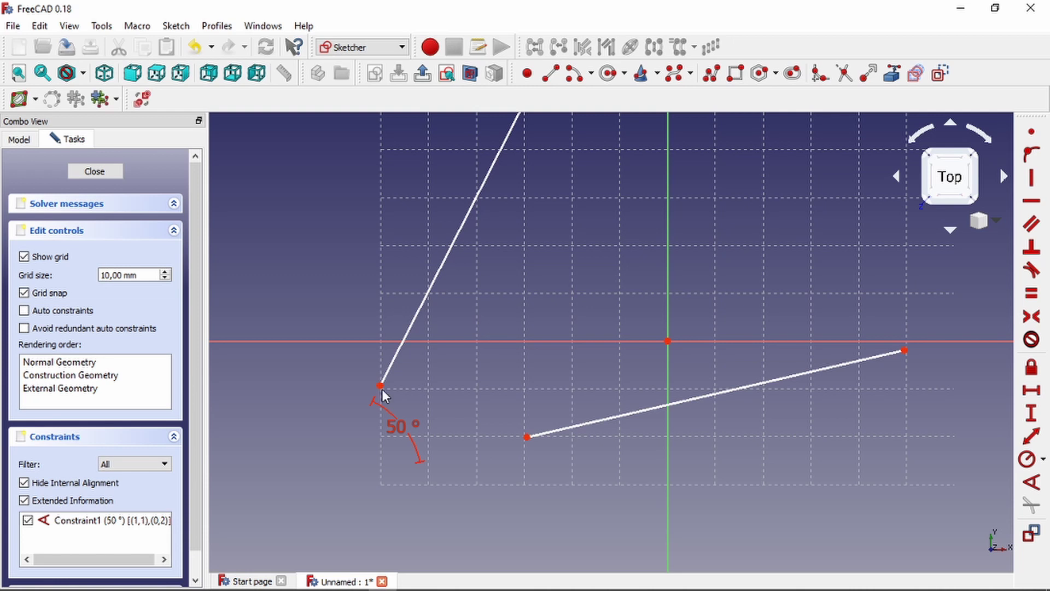
# Move the steep line's lower endpoint up and to the right, and make the lower-left endpoints of both lines coincident
pyautogui.moveTo(382, 389); pyautogui.dragTo(452, 334)
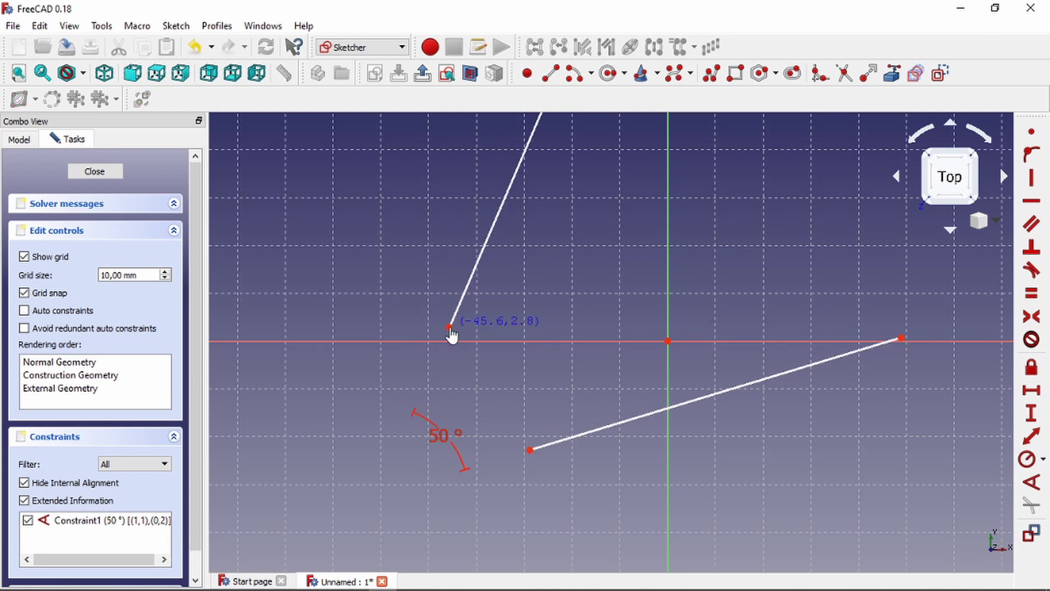
pyautogui.moveTo(398, 304); pyautogui.dragTo(530, 460)
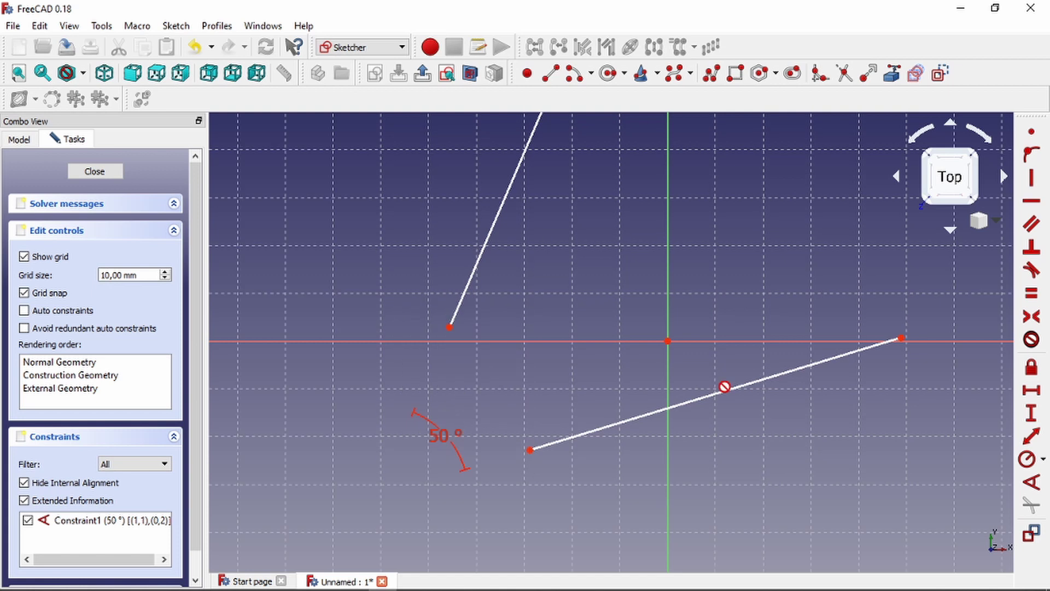
pyautogui.click(530, 450)
pyautogui.click(449, 327)
pyautogui.scroll(-2, 589, 310)
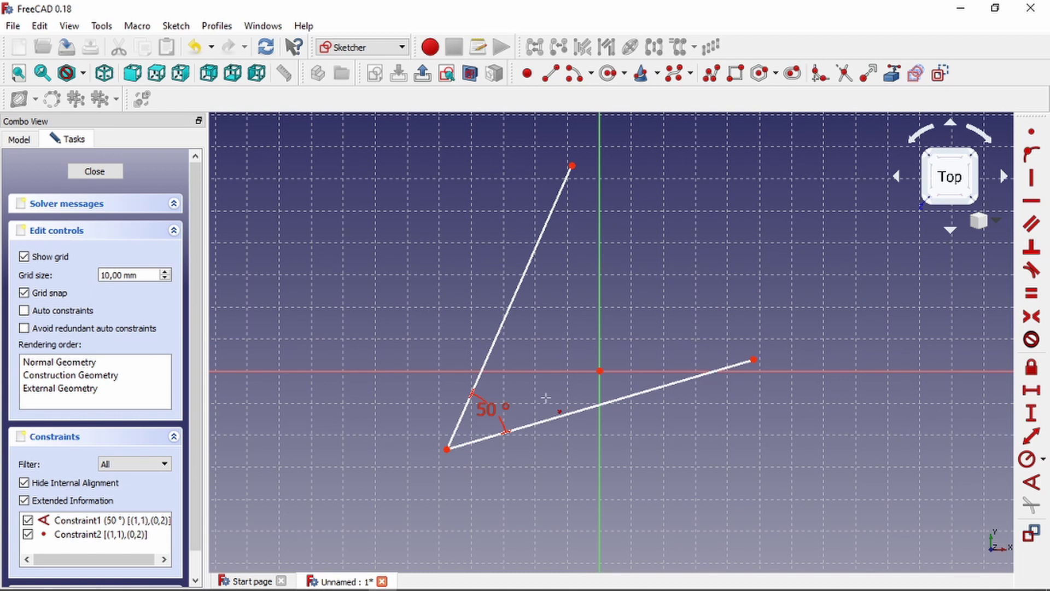
pyautogui.press('Escape')
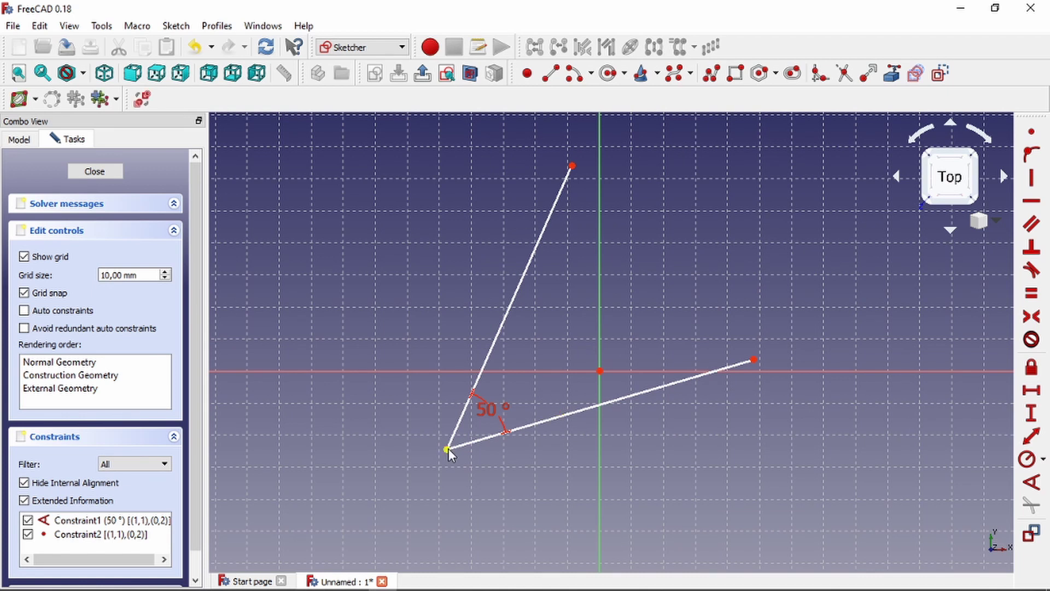
# Move the lines' shared corner slightly upward and set the angle between the lines to 60°
pyautogui.moveTo(447, 450)
pyautogui.mouseDown()
pyautogui.moveTo(475, 398)
pyautogui.moveTo(464, 404)
pyautogui.mouseUp()
pyautogui.scroll(2, 509, 387)
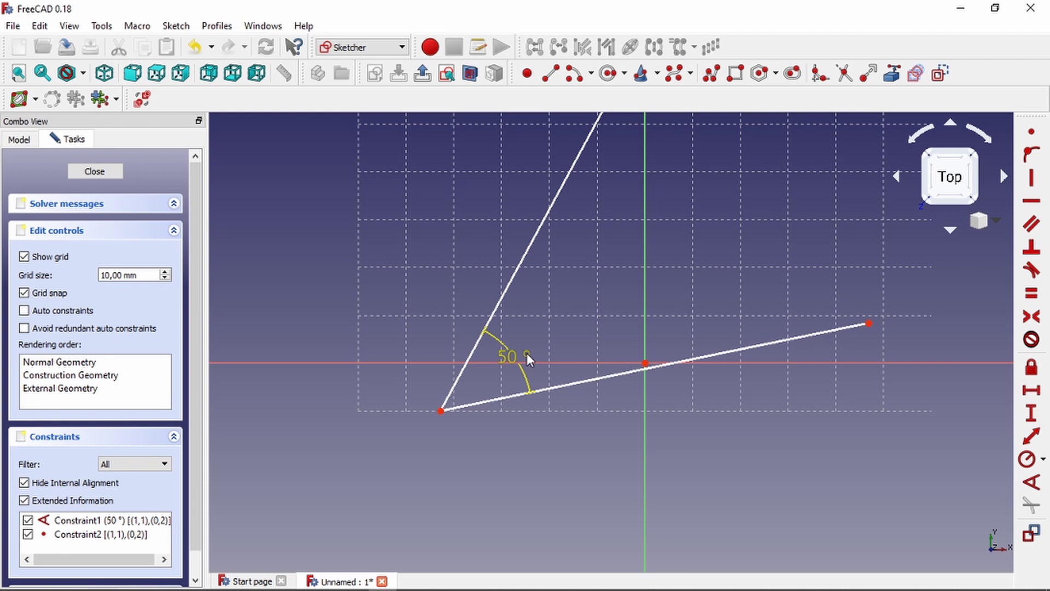
pyautogui.doubleClick(527, 356)
pyautogui.write('6')
pyautogui.write('0')
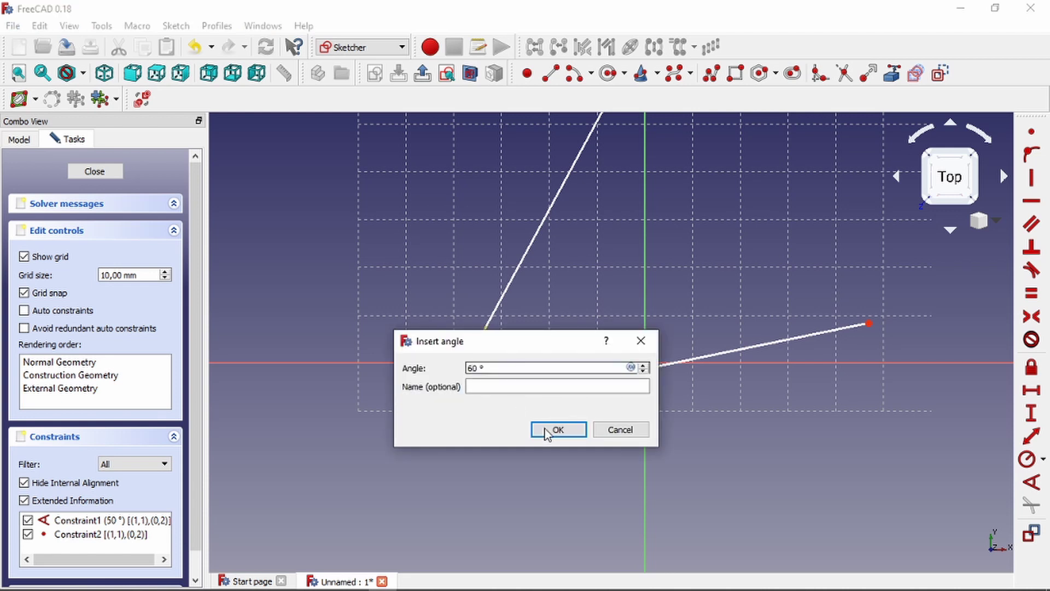
pyautogui.click(557, 429)
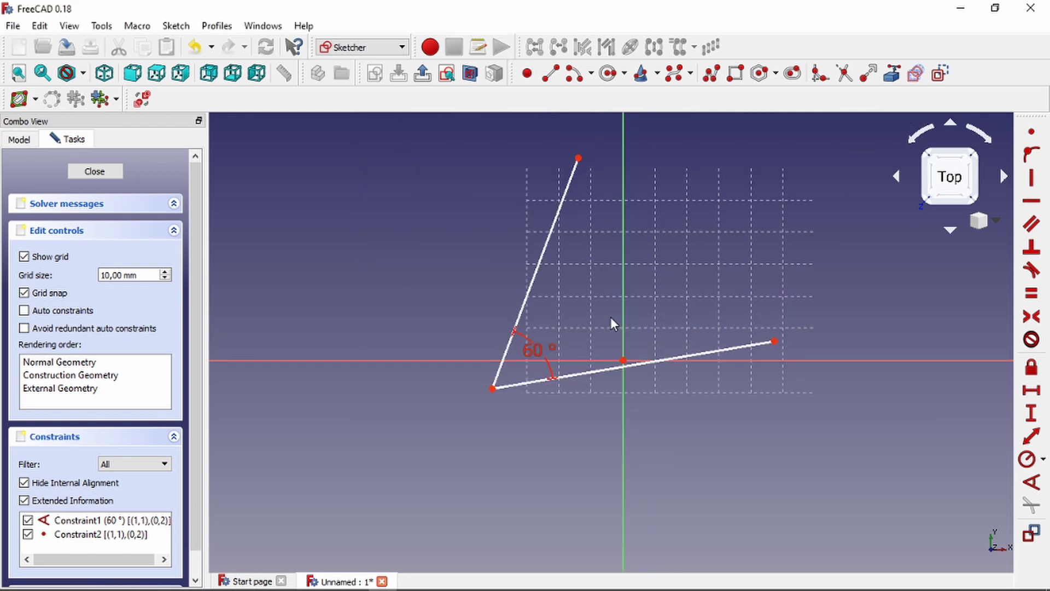
# Delete both angled lines together with their constraints from the sketch
pyautogui.scroll(-1, 610, 317)
pyautogui.scroll(3, 609, 344)
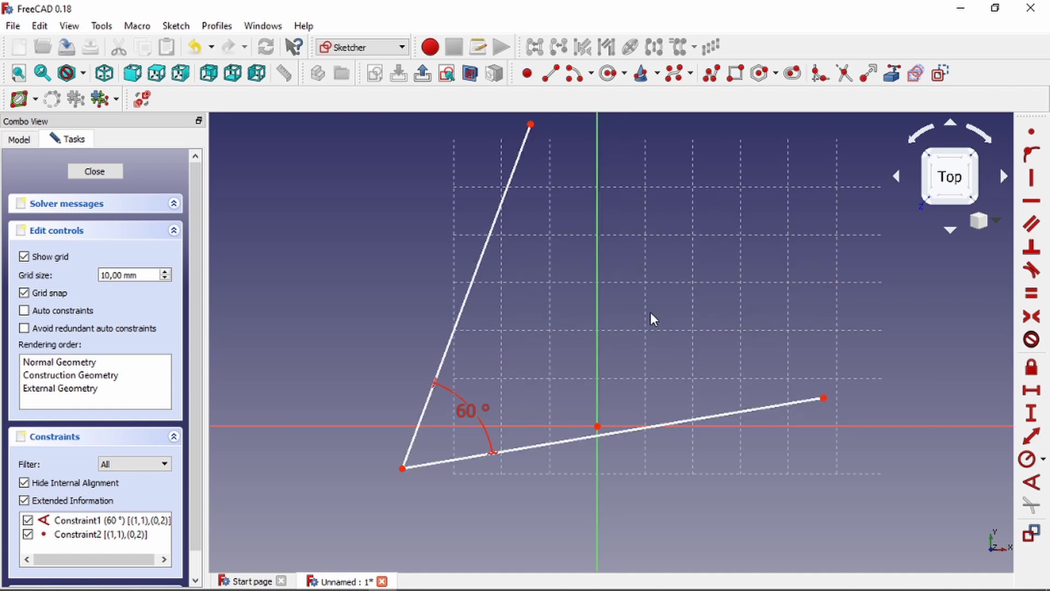
pyautogui.scroll(-3, 651, 317)
pyautogui.moveTo(369, 167); pyautogui.dragTo(821, 520)
pyautogui.press('Delete')
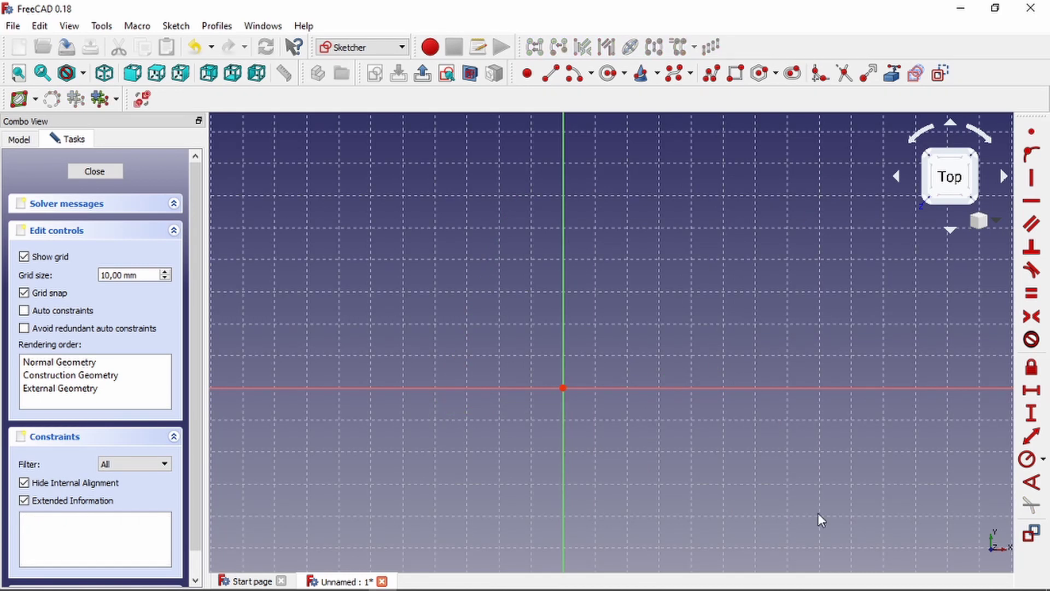
# Draw a rectangle about 73 mm wide enclosing the origin, with its upper-left corner just left of the vertical axis
pyautogui.click(736, 72)
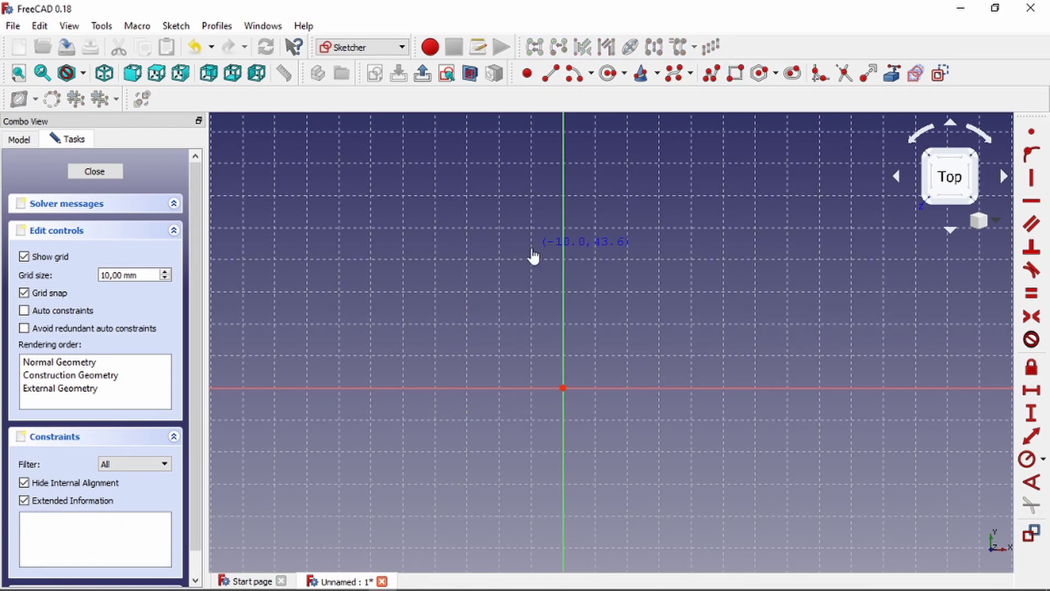
pyautogui.click(532, 248)
pyautogui.click(765, 432)
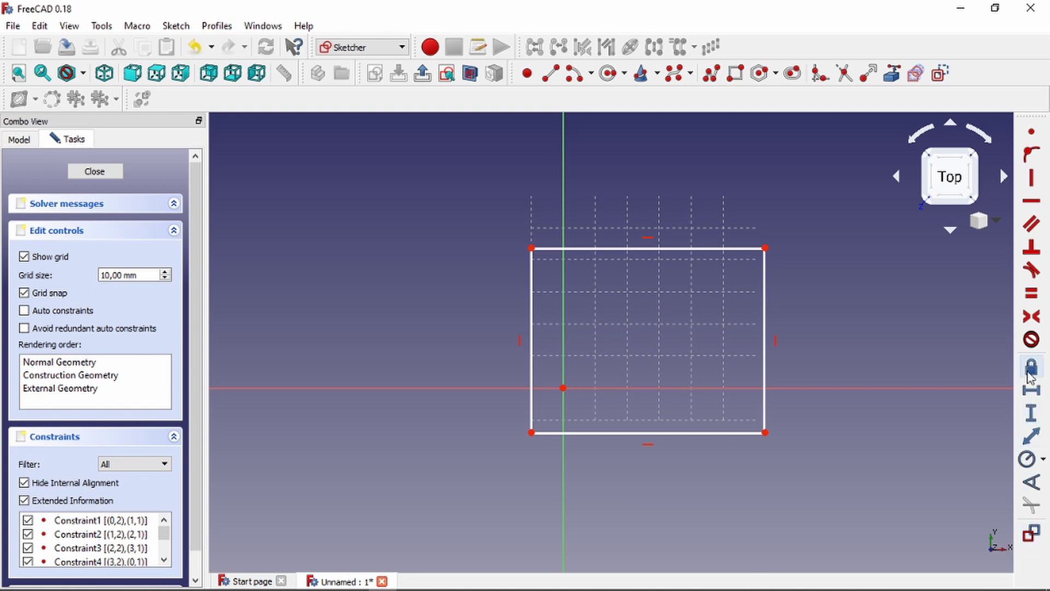
# Switch the constraint tools to reference mode and add a horizontal distance dimension to the rectangle's top edge
pyautogui.scroll(2, 724, 280)
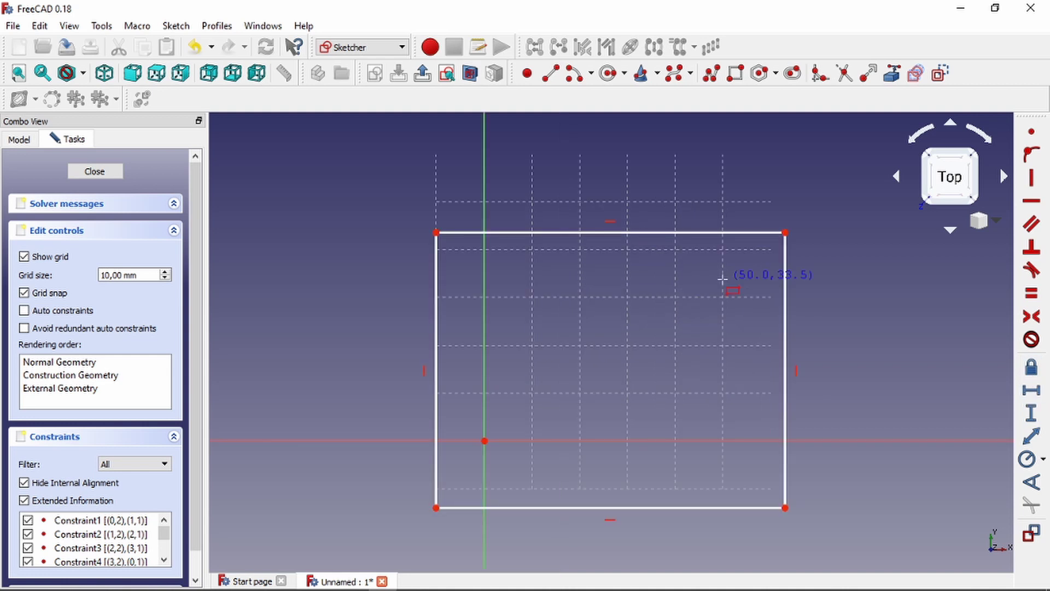
pyautogui.scroll(-2, 723, 281)
pyautogui.scroll(2, 723, 333)
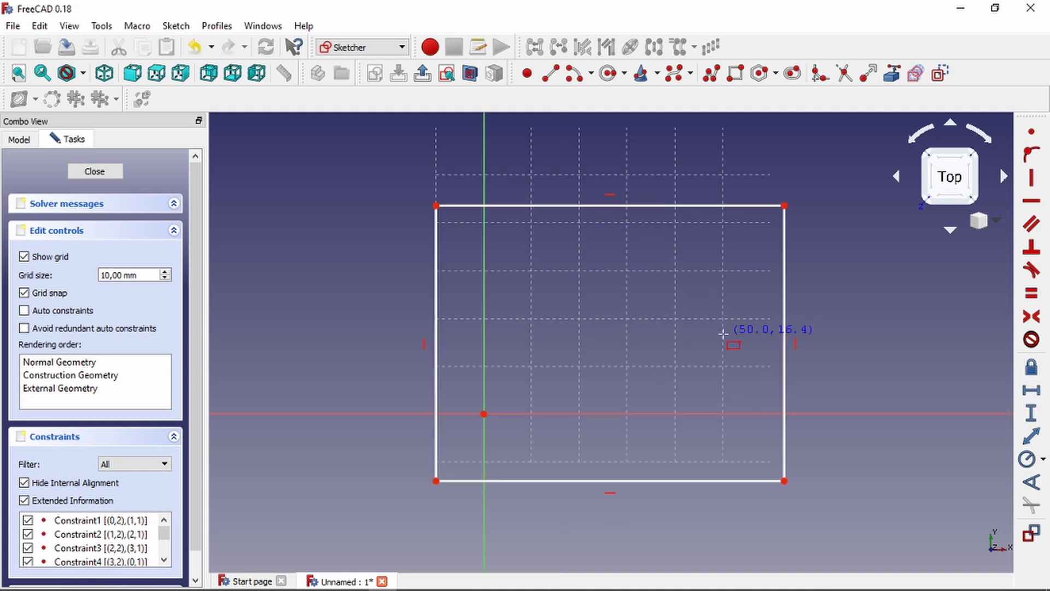
pyautogui.click(1031, 390)
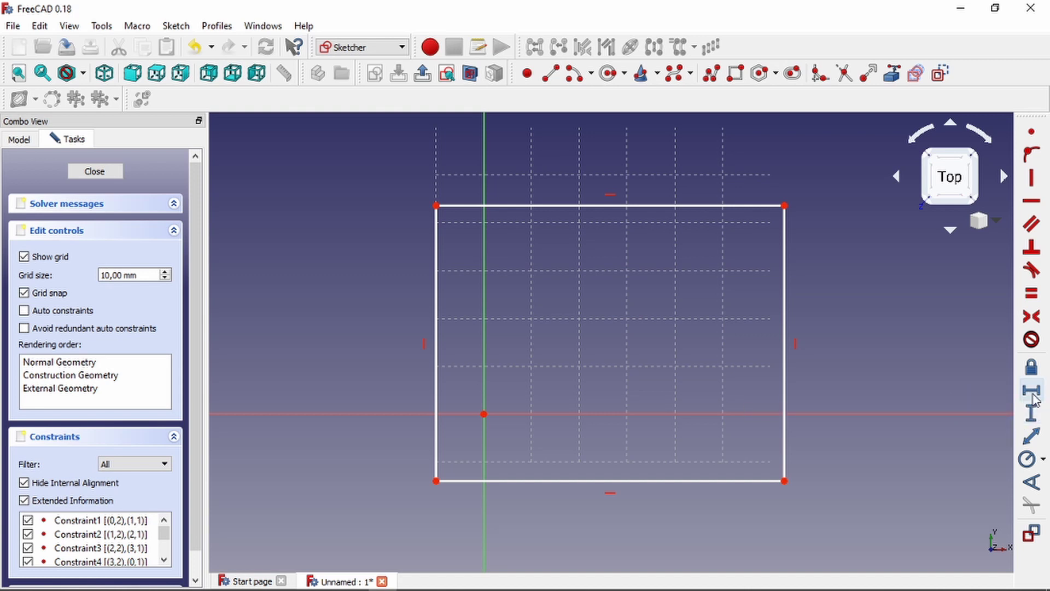
pyautogui.click(656, 233)
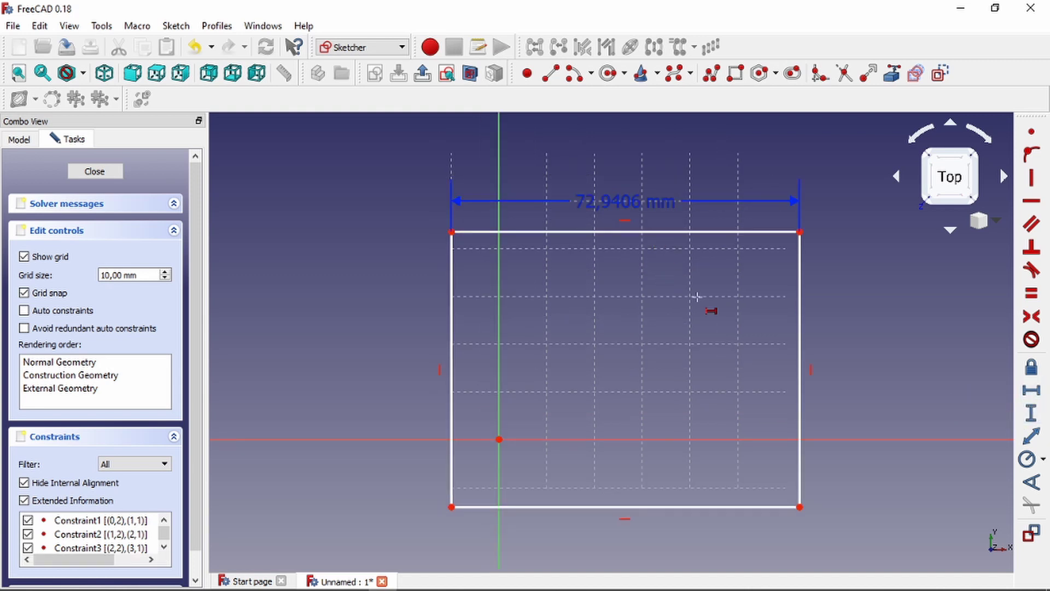
pyautogui.scroll(2, 653, 232)
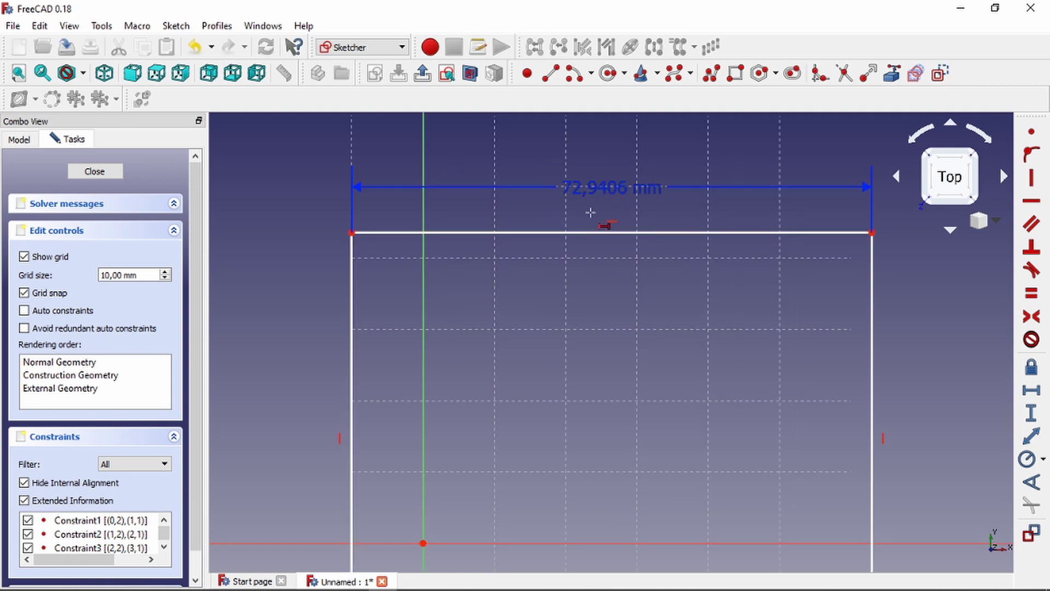
pyautogui.scroll(-2, 543, 216)
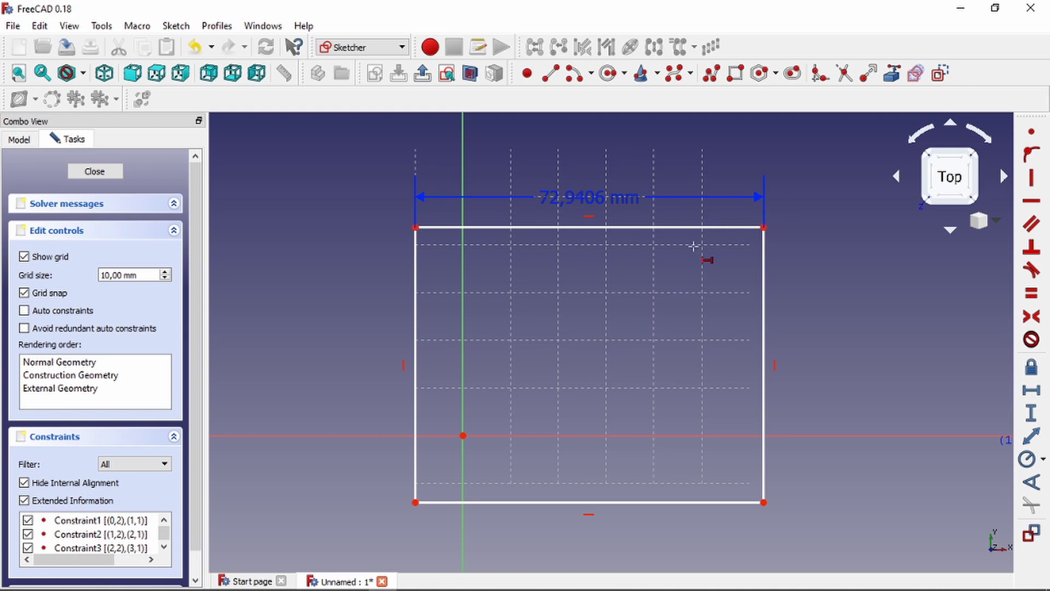
# Switch the constraint tools back to driving mode and constrain the rectangle's bottom edge to a horizontal distance of 50 mm
pyautogui.moveTo(693, 246); pyautogui.dragTo(676, 220, button='middle')
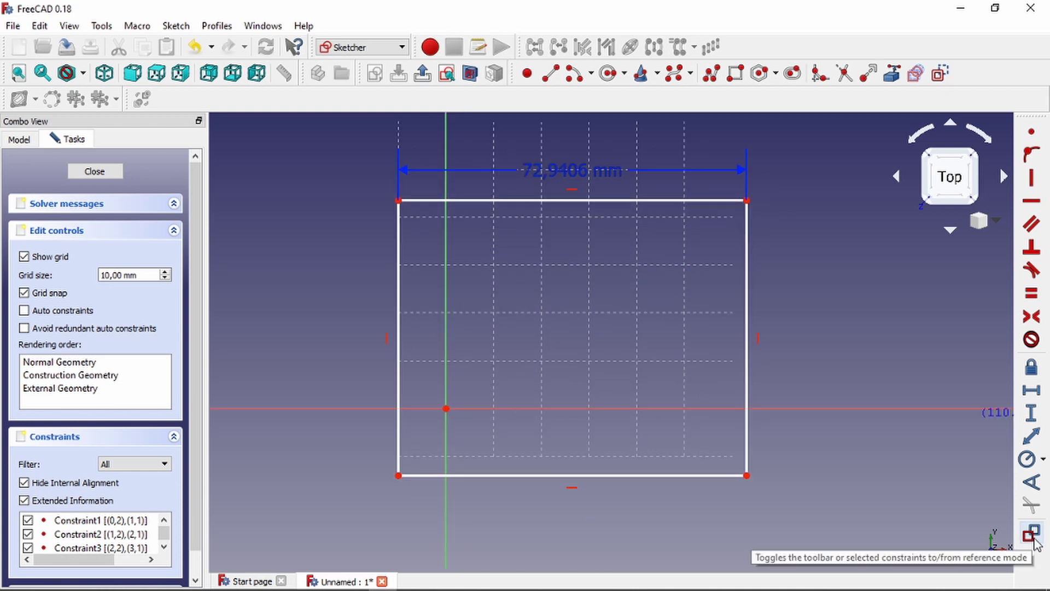
pyautogui.moveTo(769, 493); pyautogui.dragTo(792, 483, button='middle')
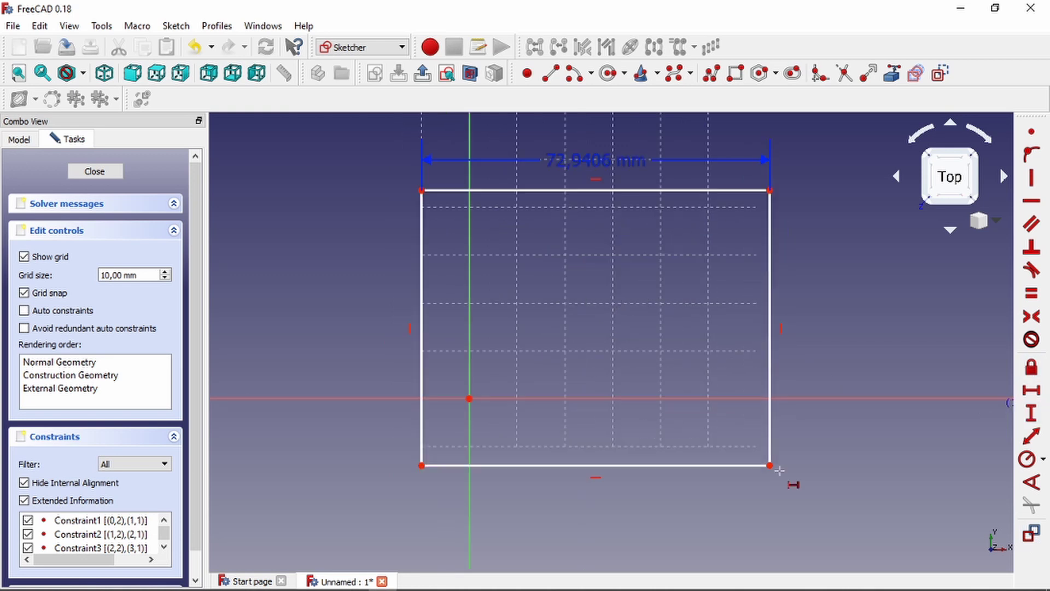
pyautogui.click(607, 467)
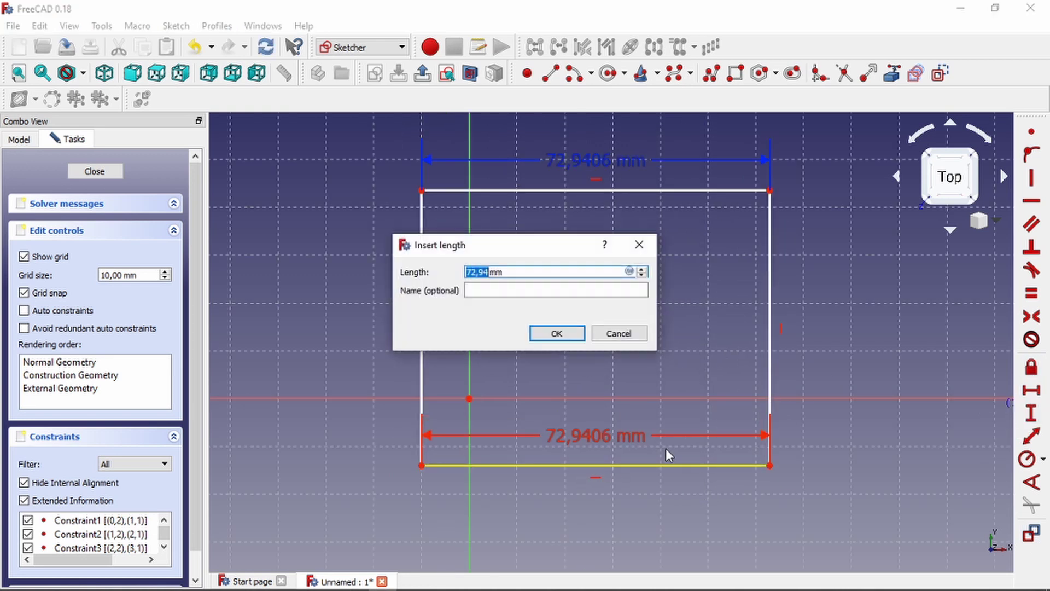
pyautogui.write('50')
pyautogui.click(556, 334)
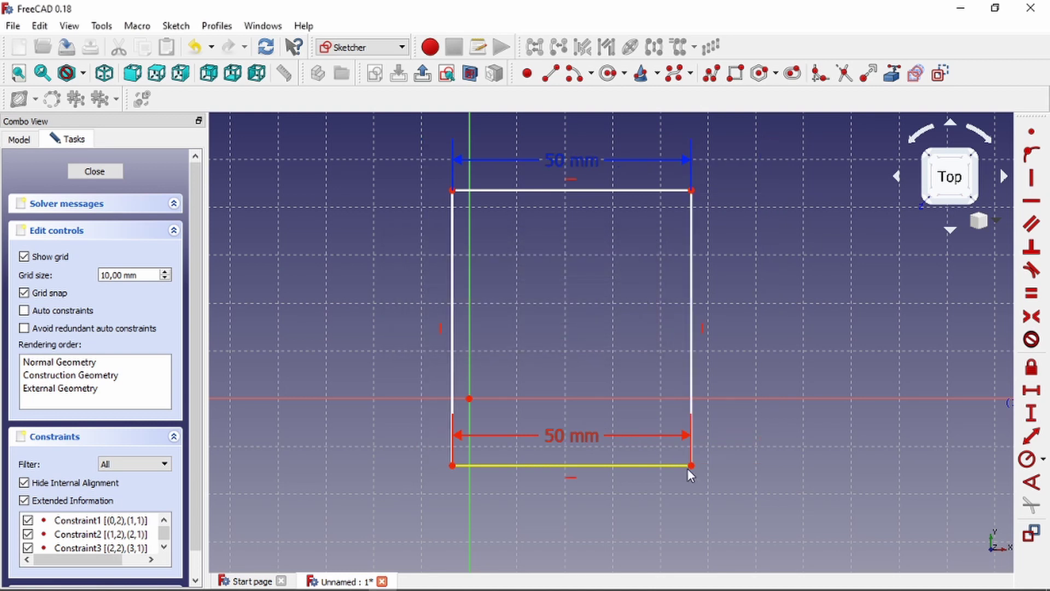
# Leave the horizontal distance command and move the bottom edge's driving dimension below the rectangle
pyautogui.scroll(4, 623, 457)
pyautogui.scroll(-2, 556, 415)
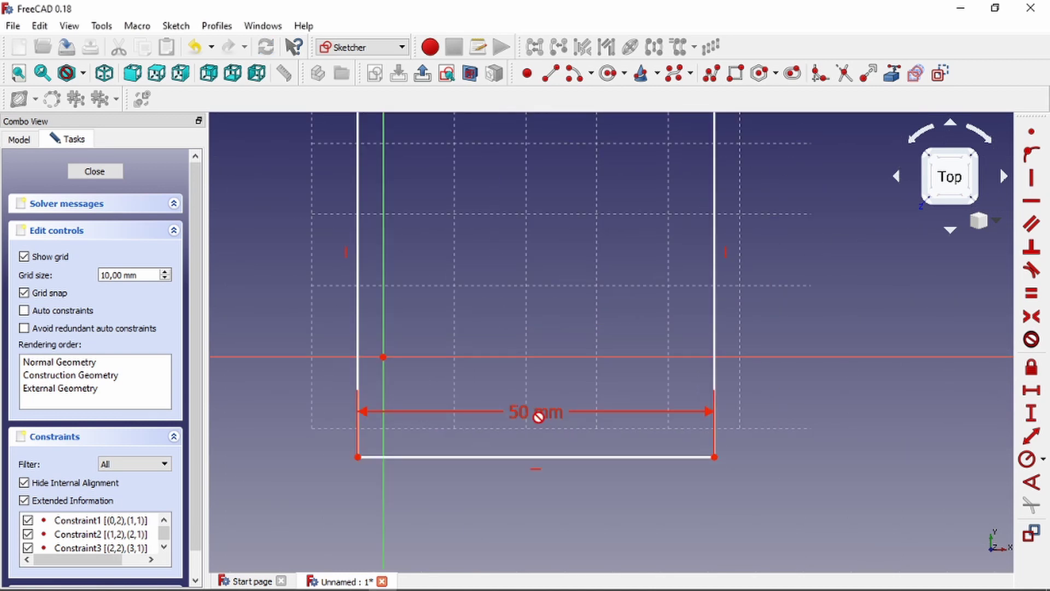
pyautogui.rightClick(539, 419)
pyautogui.moveTo(542, 422)
pyautogui.mouseDown()
pyautogui.moveTo(550, 485)
pyautogui.moveTo(540, 513)
pyautogui.mouseUp()
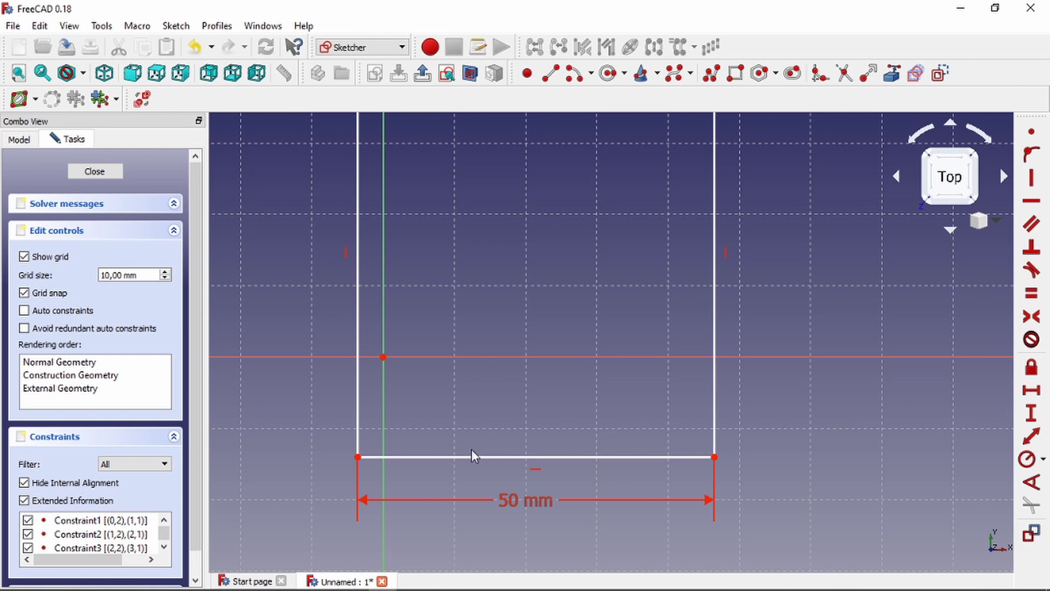
# Compare the driving dimension on the rectangle's bottom edge with the reference dimension on its top edge
pyautogui.moveTo(350, 500); pyautogui.dragTo(356, 470, button='middle')
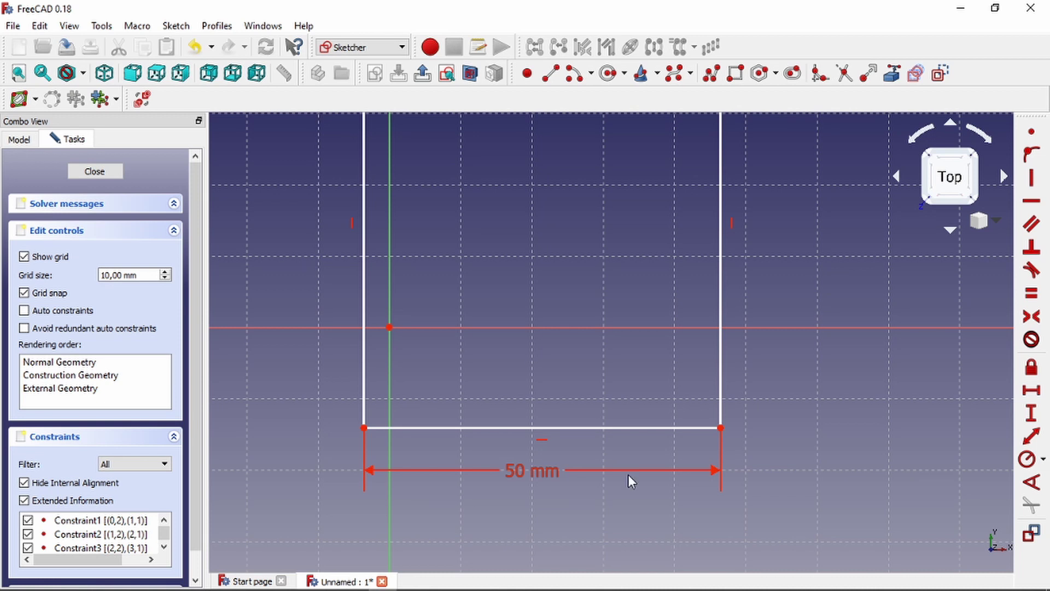
pyautogui.scroll(-4, 546, 461)
pyautogui.scroll(2, 544, 257)
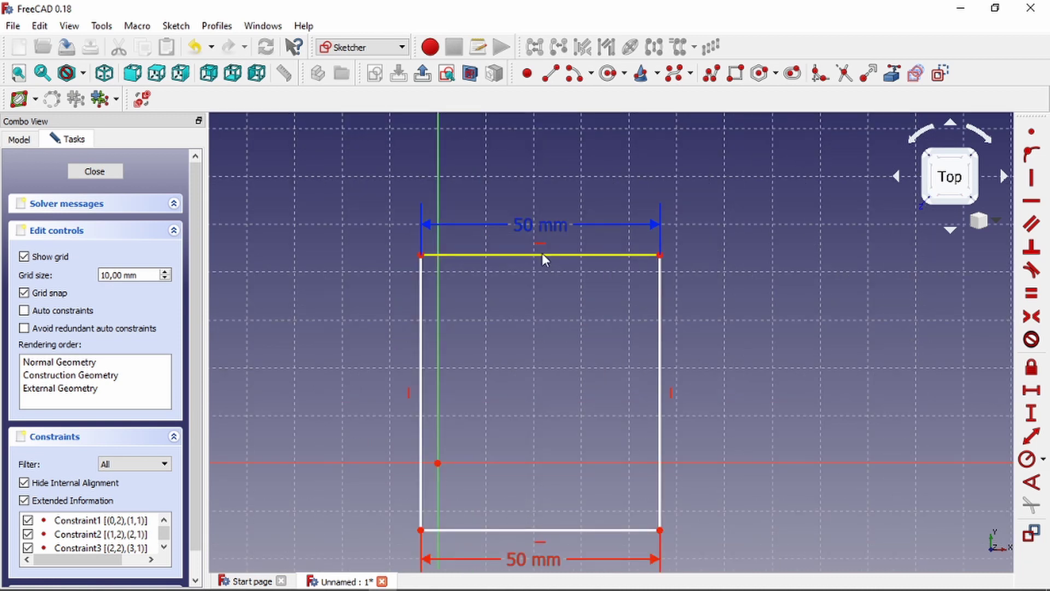
pyautogui.scroll(2, 541, 224)
pyautogui.scroll(2, 525, 230)
pyautogui.scroll(-2, 526, 230)
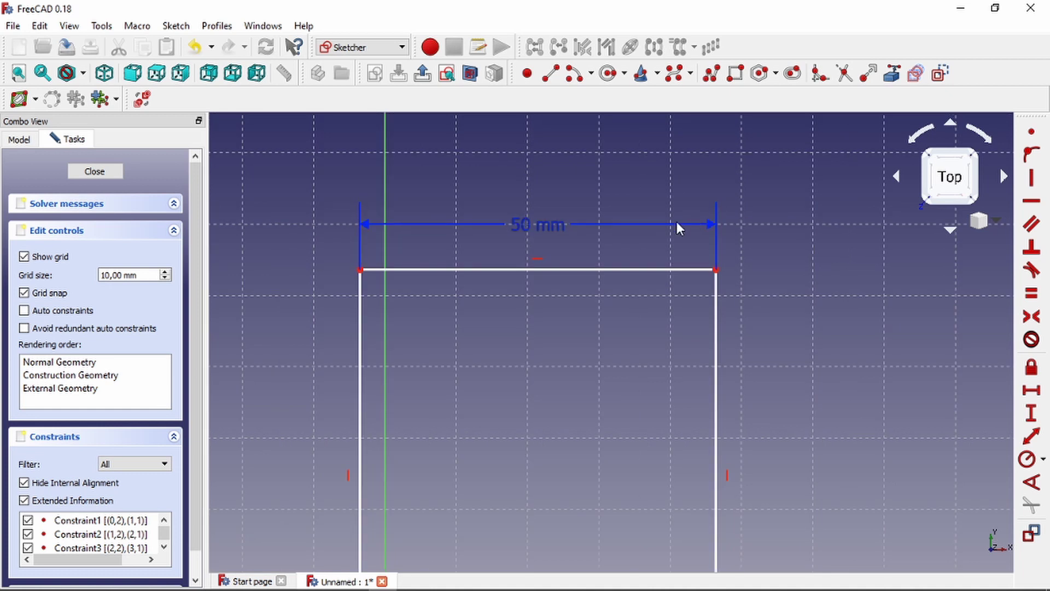
# Examine the red driving dimension below the rectangle and the blue reference dimension above it up close
pyautogui.scroll(-2, 665, 468)
pyautogui.scroll(2, 615, 448)
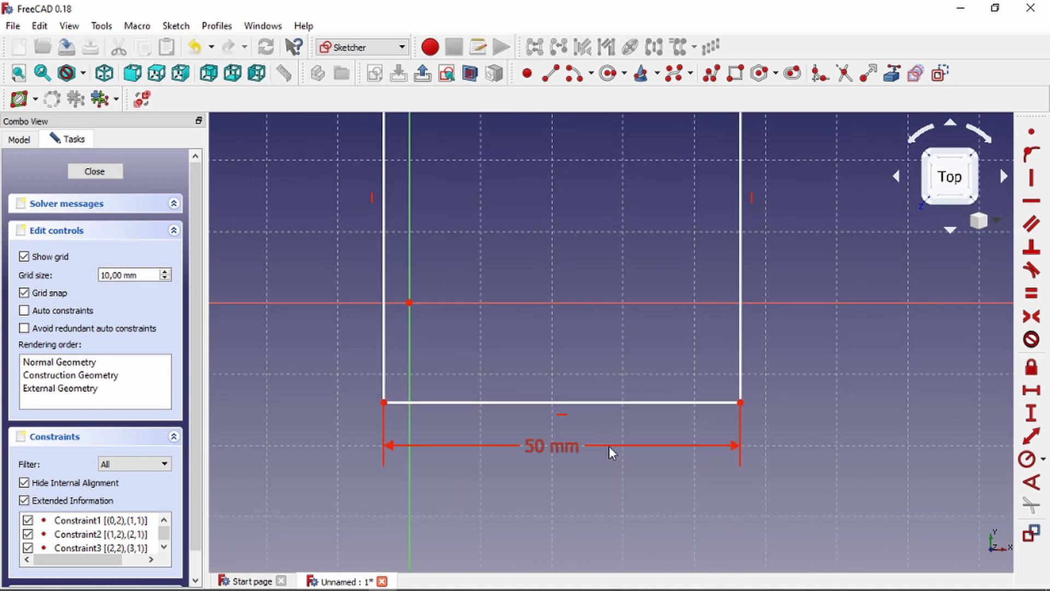
pyautogui.scroll(2, 608, 445)
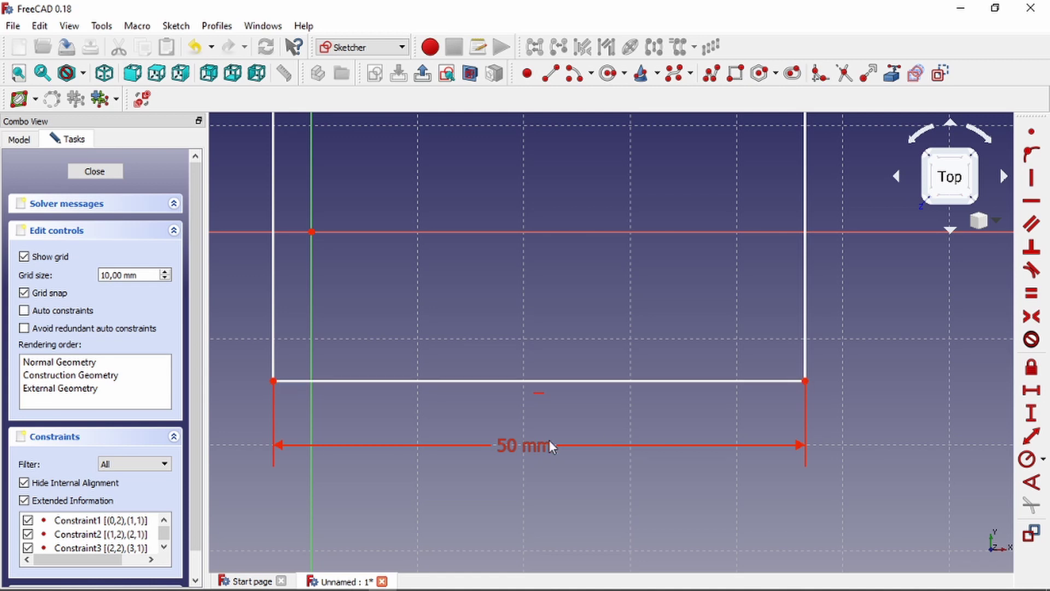
pyautogui.scroll(-4, 560, 408)
pyautogui.scroll(2, 519, 234)
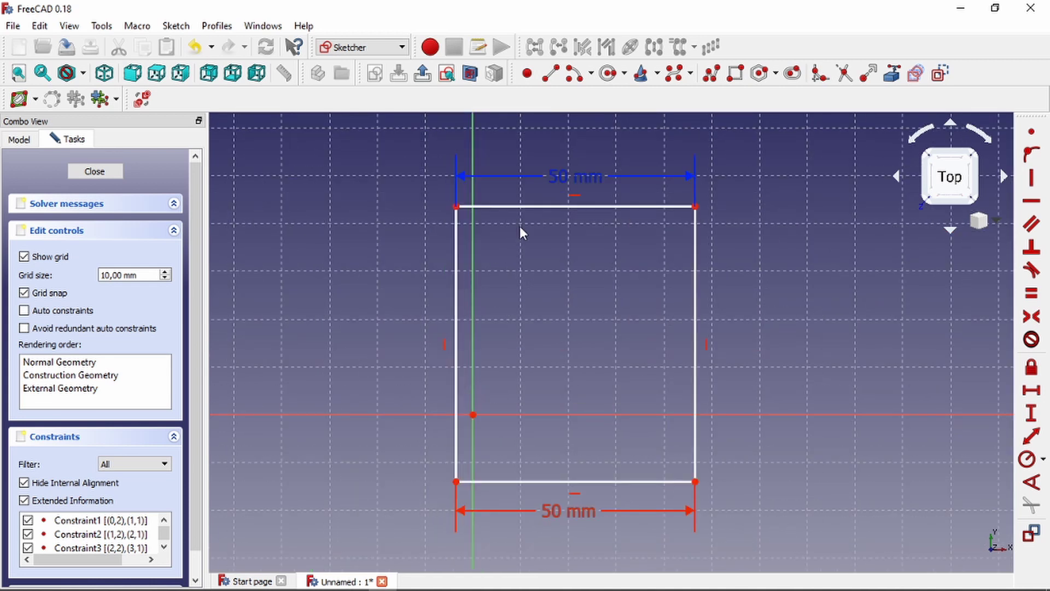
pyautogui.scroll(4, 601, 172)
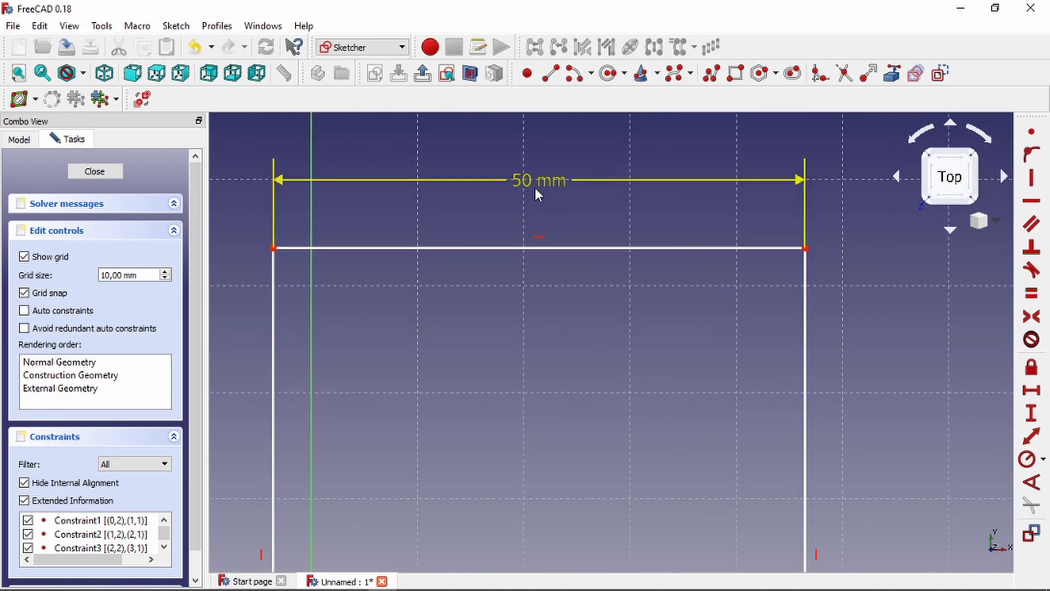
pyautogui.scroll(-2, 535, 188)
pyautogui.scroll(2, 535, 188)
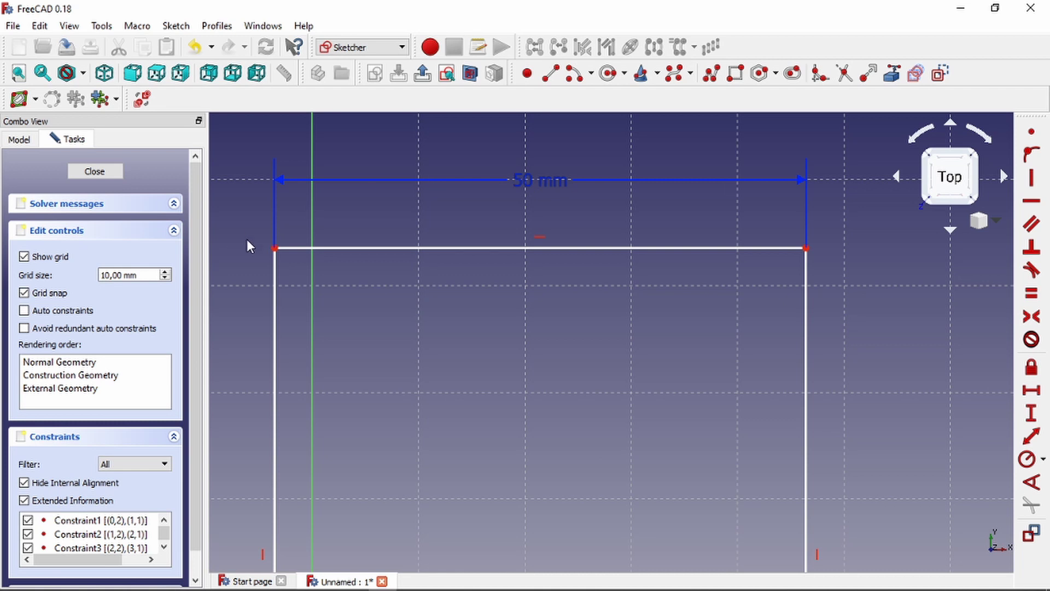
pyautogui.scroll(-5, 554, 197)
pyautogui.scroll(2, 562, 238)
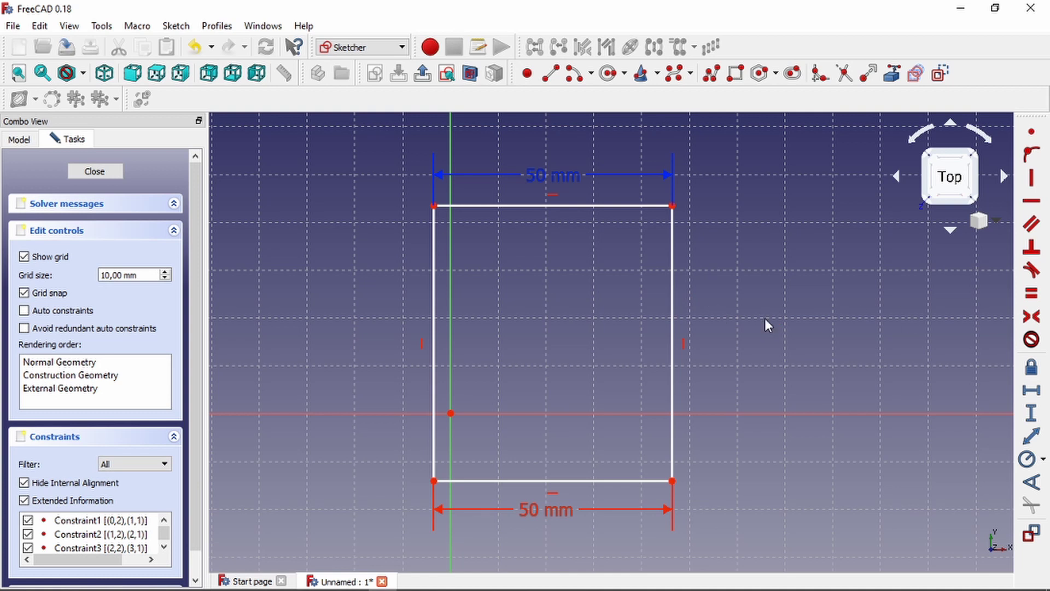
# Try to apply the lock and horizontal distance constraints in reference mode to the rectangle's right edge
pyautogui.click(1031, 368)
pyautogui.click(672, 305)
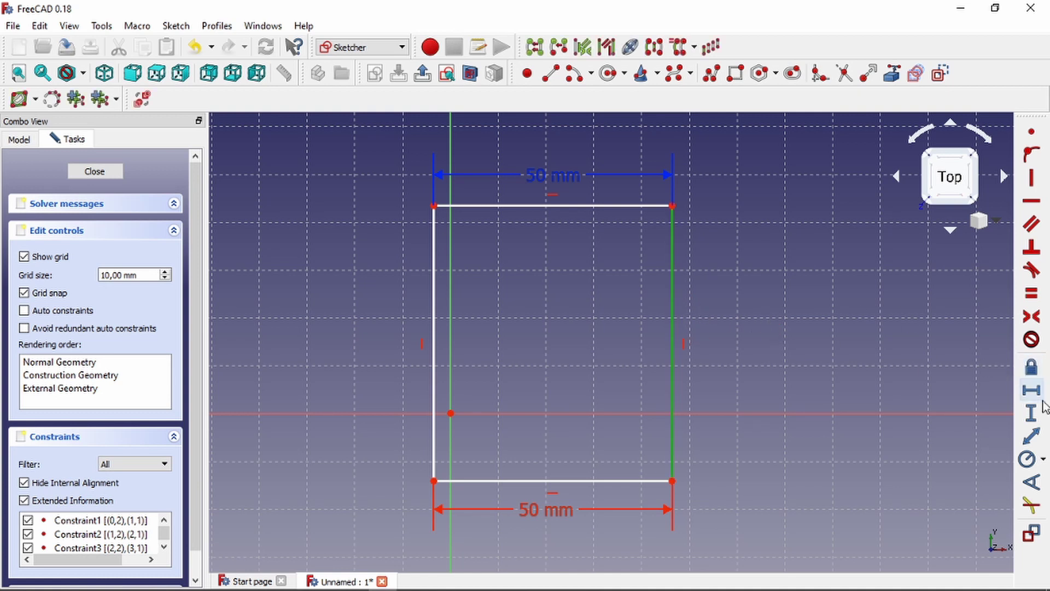
pyautogui.click(1033, 368)
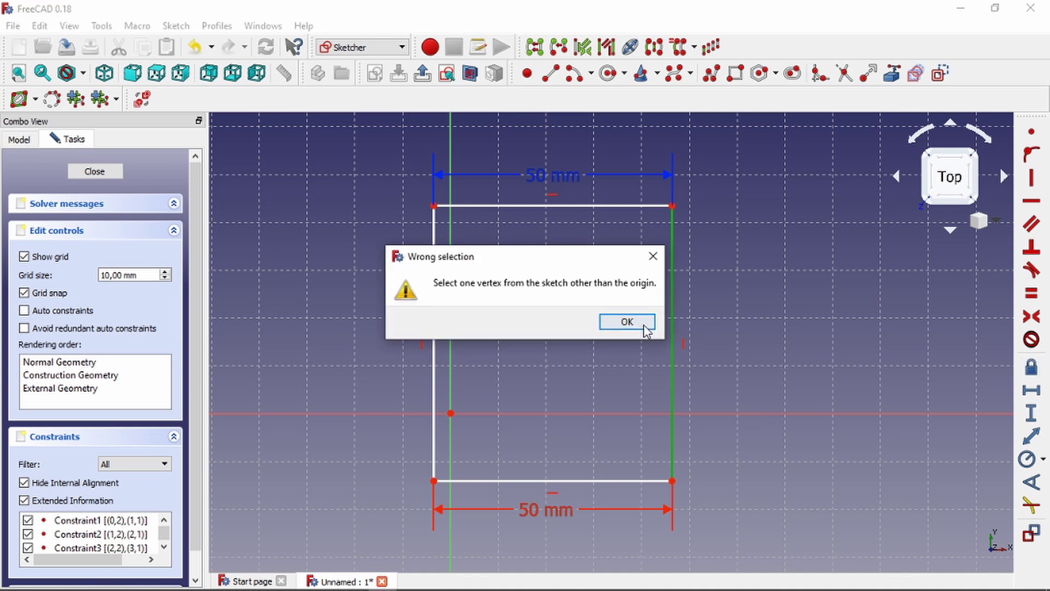
pyautogui.click(643, 326)
pyautogui.click(1031, 390)
pyautogui.click(627, 324)
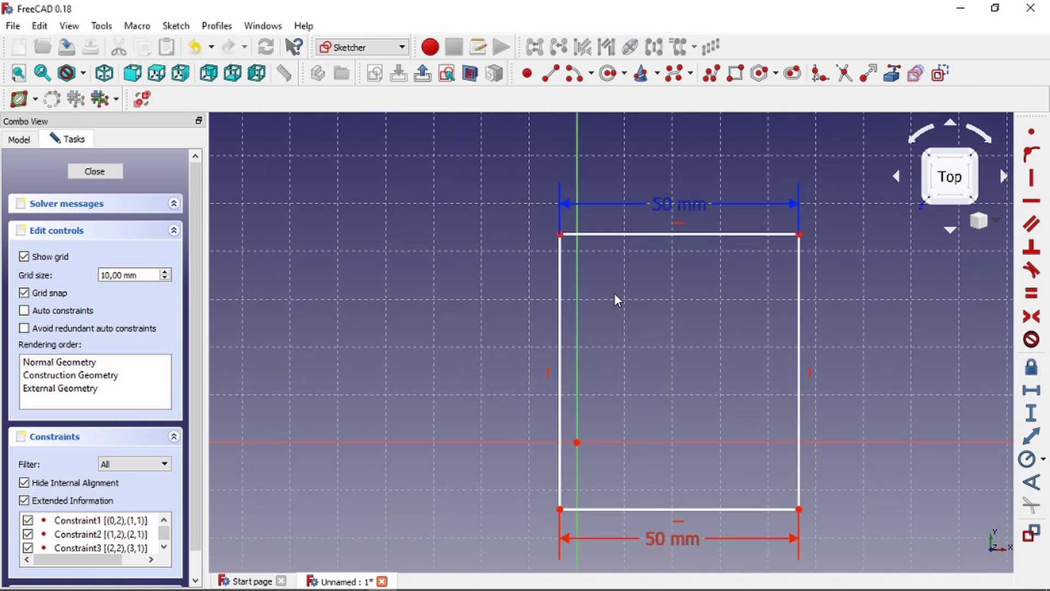
# Select the rectangle's right edge and review how the rectangle is dimensioned by its reference and driving constraints
pyautogui.scroll(-2, 614, 294)
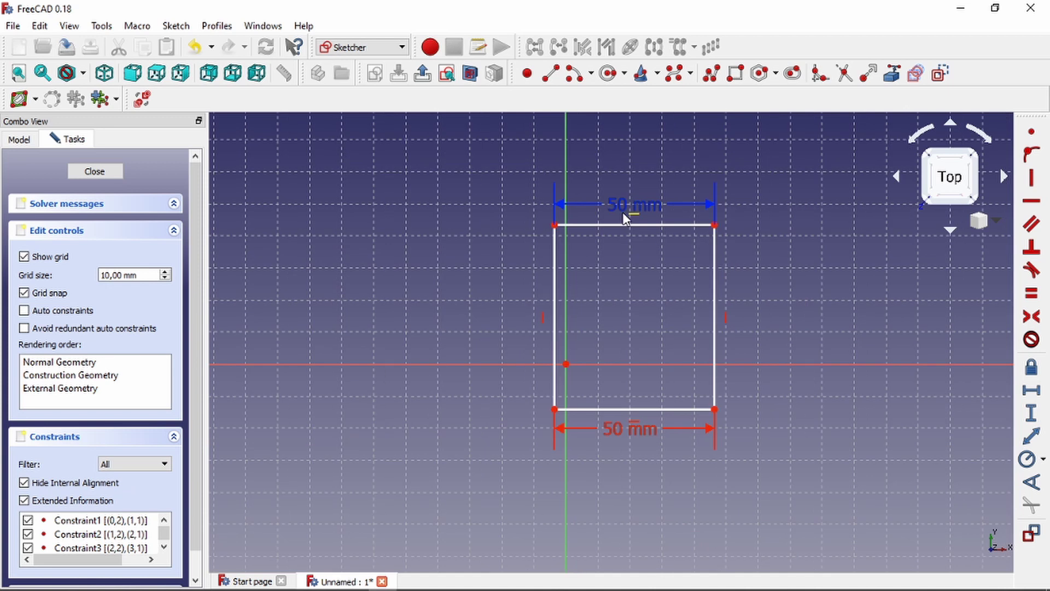
pyautogui.scroll(2, 633, 277)
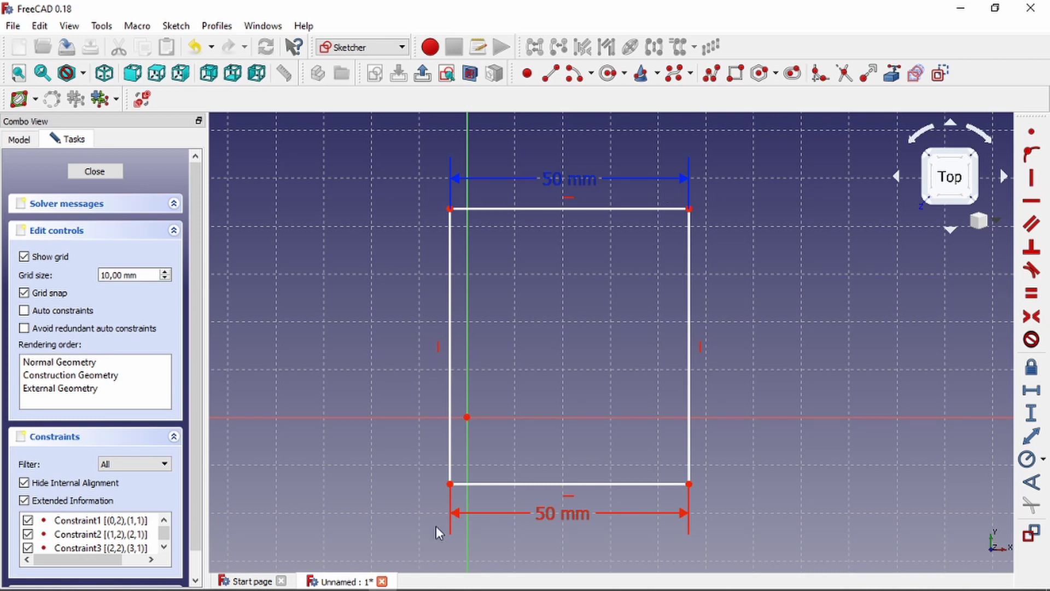
pyautogui.scroll(-2, 684, 511)
pyautogui.scroll(2, 688, 474)
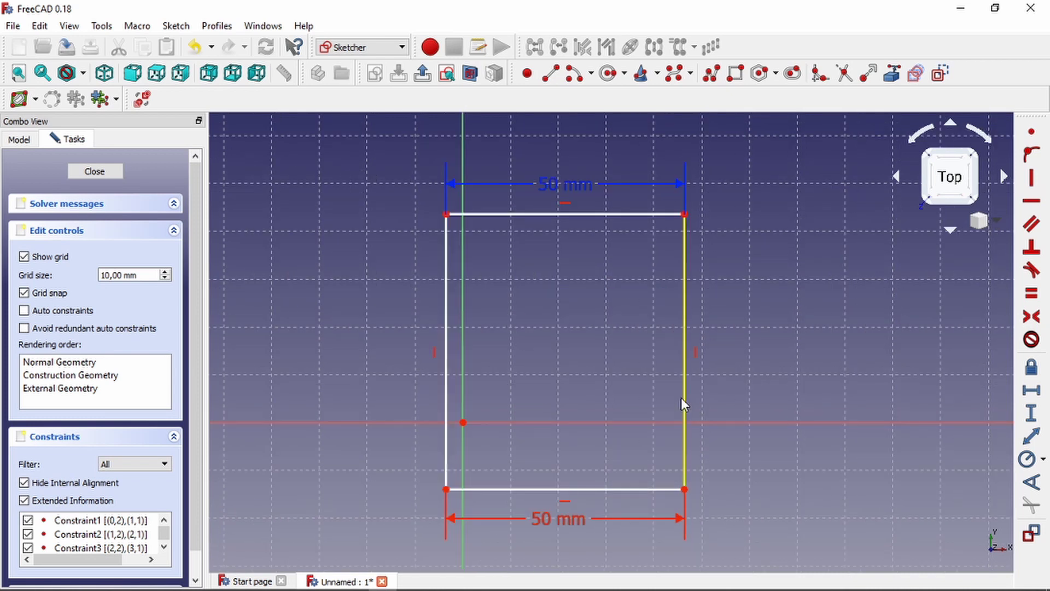
pyautogui.click(681, 397)
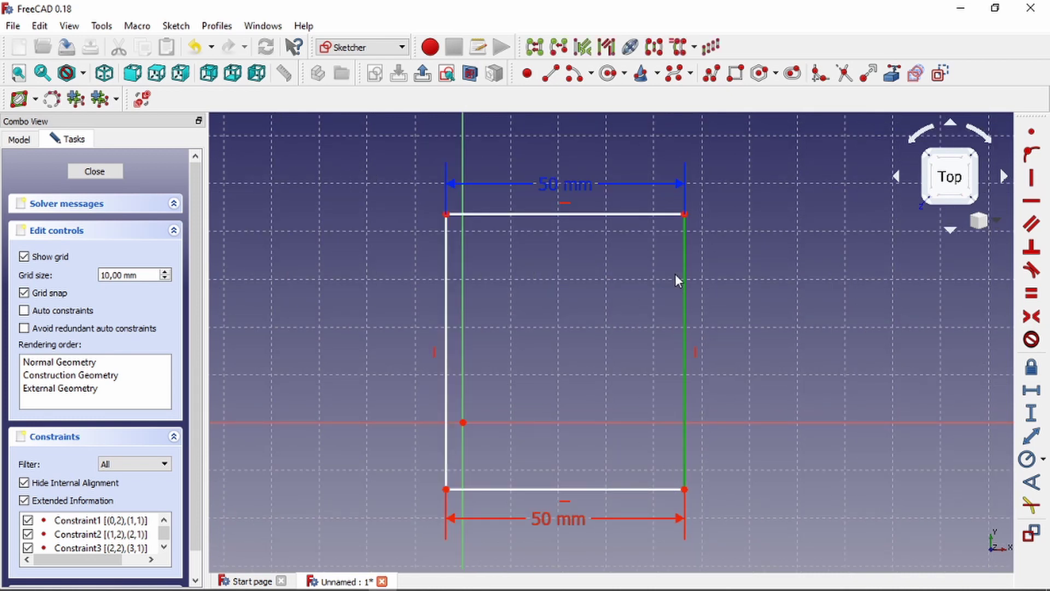
pyautogui.scroll(-1, 700, 372)
pyautogui.scroll(1, 557, 232)
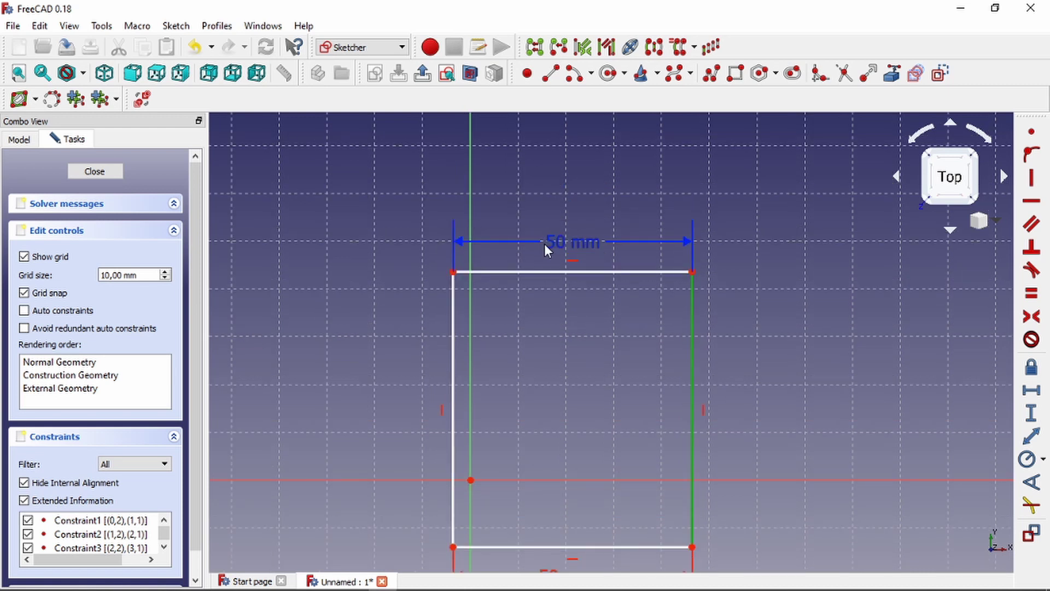
pyautogui.scroll(-1, 602, 247)
pyautogui.scroll(1, 628, 260)
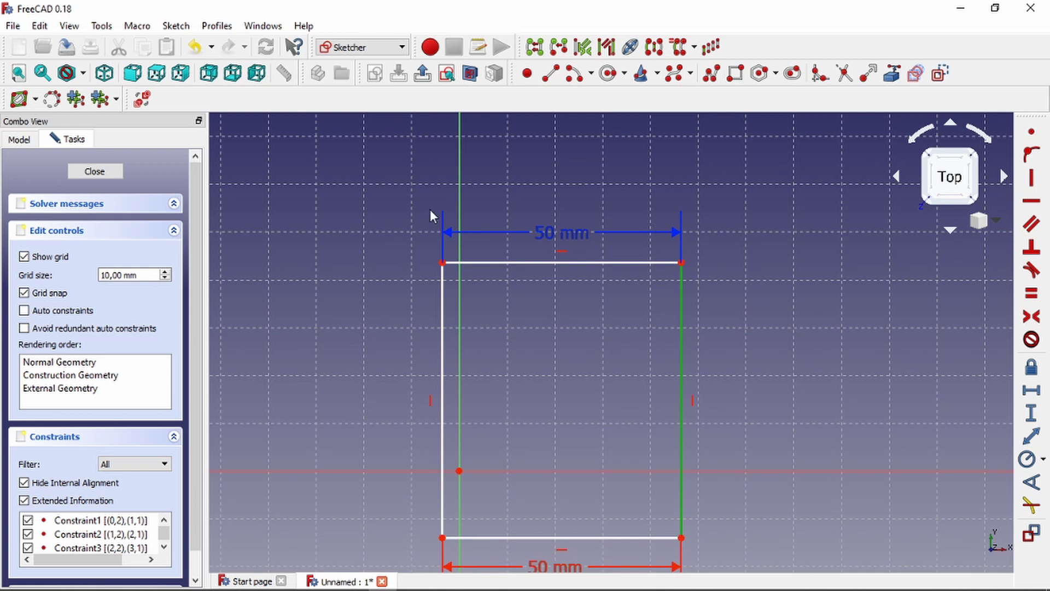
pyautogui.scroll(-3, 608, 243)
pyautogui.scroll(2, 616, 314)
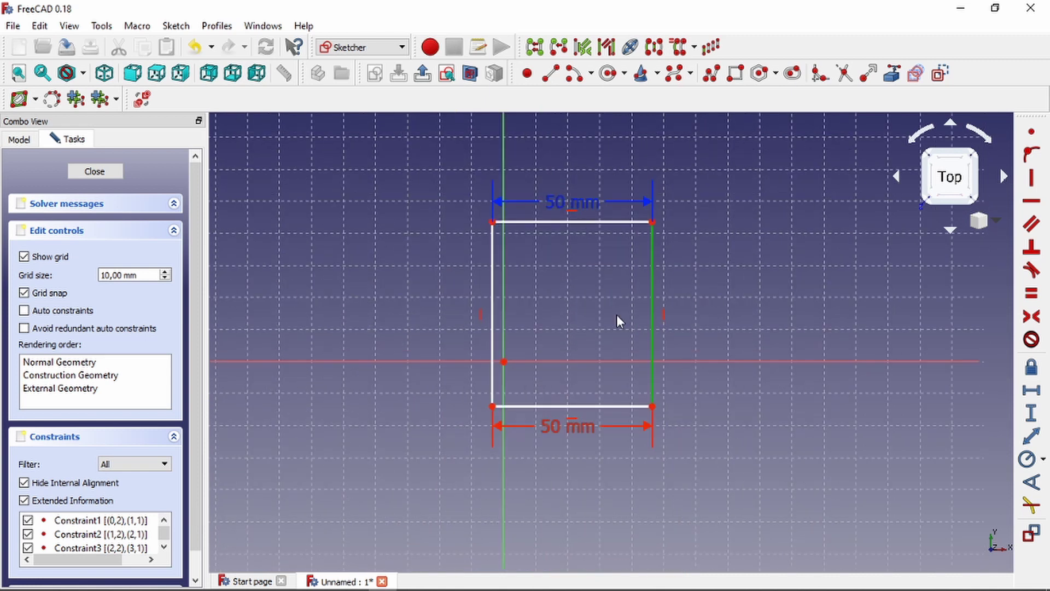
pyautogui.scroll(-3, 616, 314)
pyautogui.scroll(3, 607, 289)
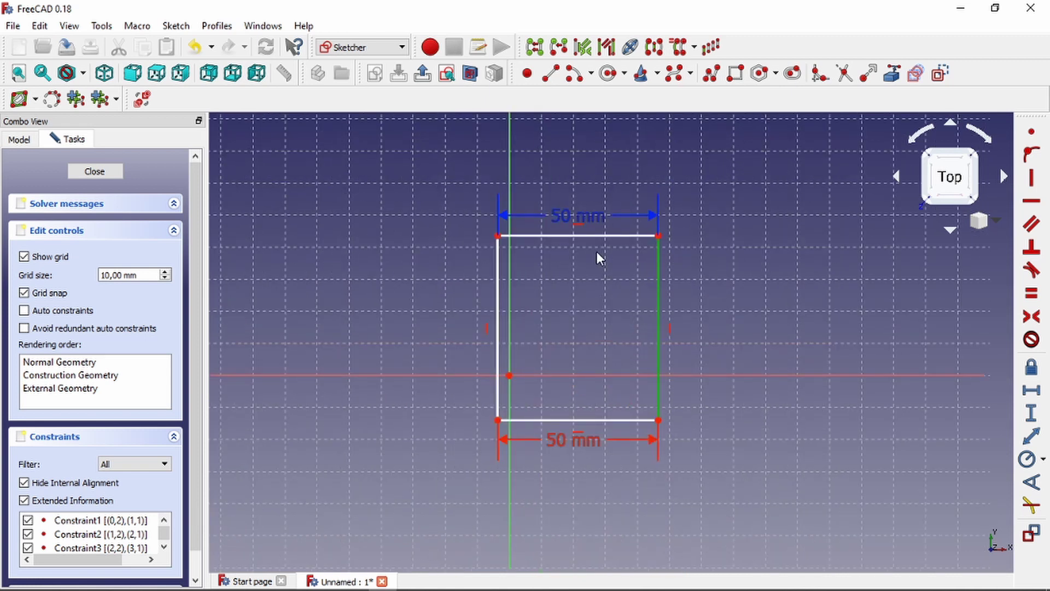
pyautogui.scroll(2, 598, 253)
pyautogui.scroll(-2, 611, 258)
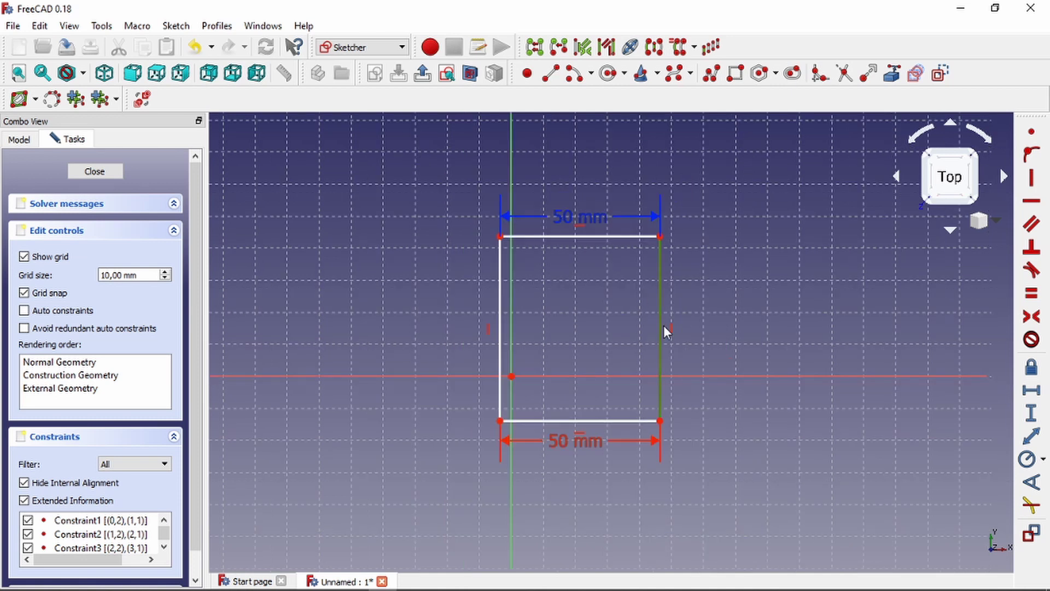
pyautogui.scroll(2, 666, 333)
pyautogui.scroll(-2, 565, 303)
pyautogui.scroll(2, 619, 319)
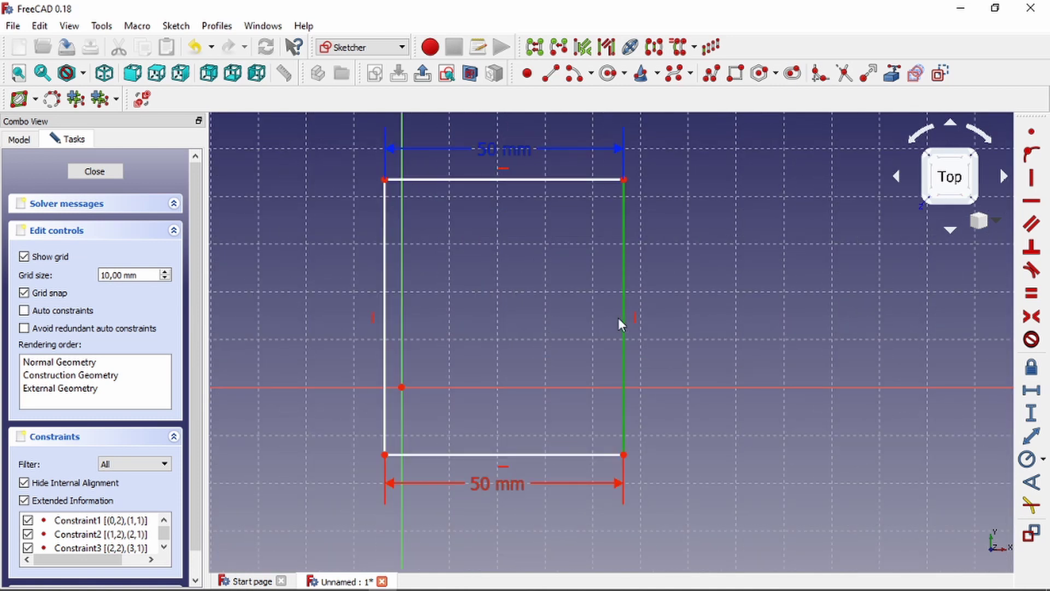